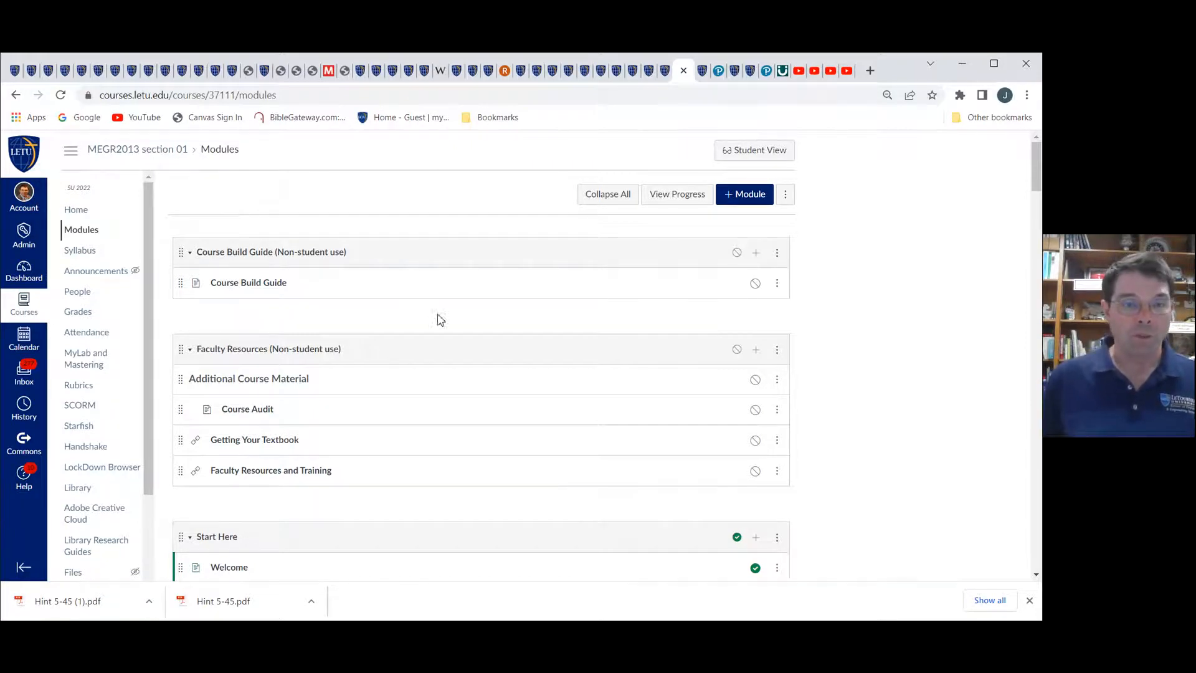
- Look over the start of the course's module list, open the MyLab and Mastering page and reload it
{"action": "scroll", "coordinate": [441, 320], "scroll_direction": "down", "scroll_amount": 8}
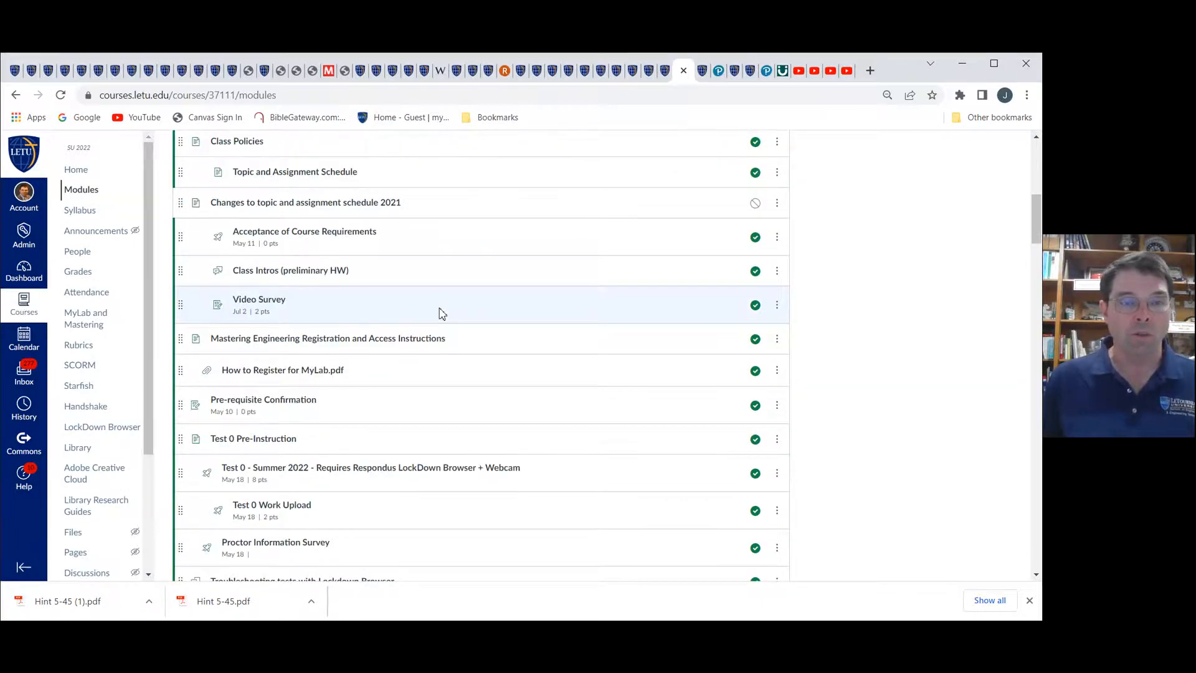
{"action": "scroll", "coordinate": [440, 313], "scroll_direction": "up", "scroll_amount": 8}
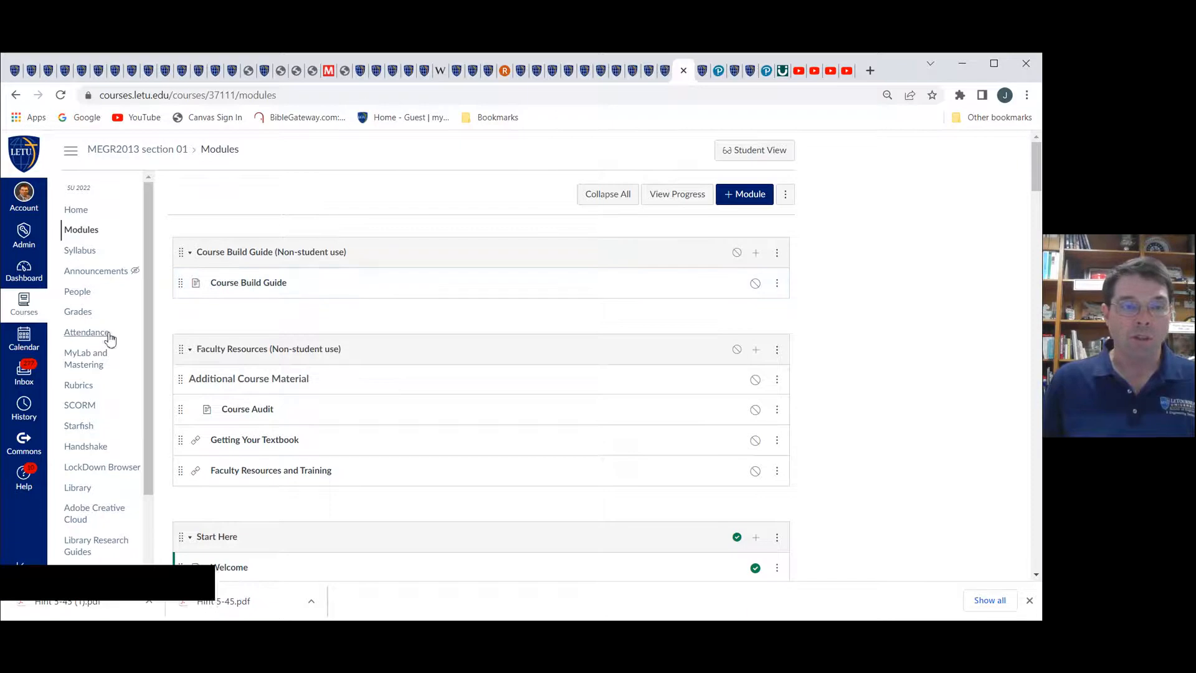
{"action": "left_click", "coordinate": [97, 362]}
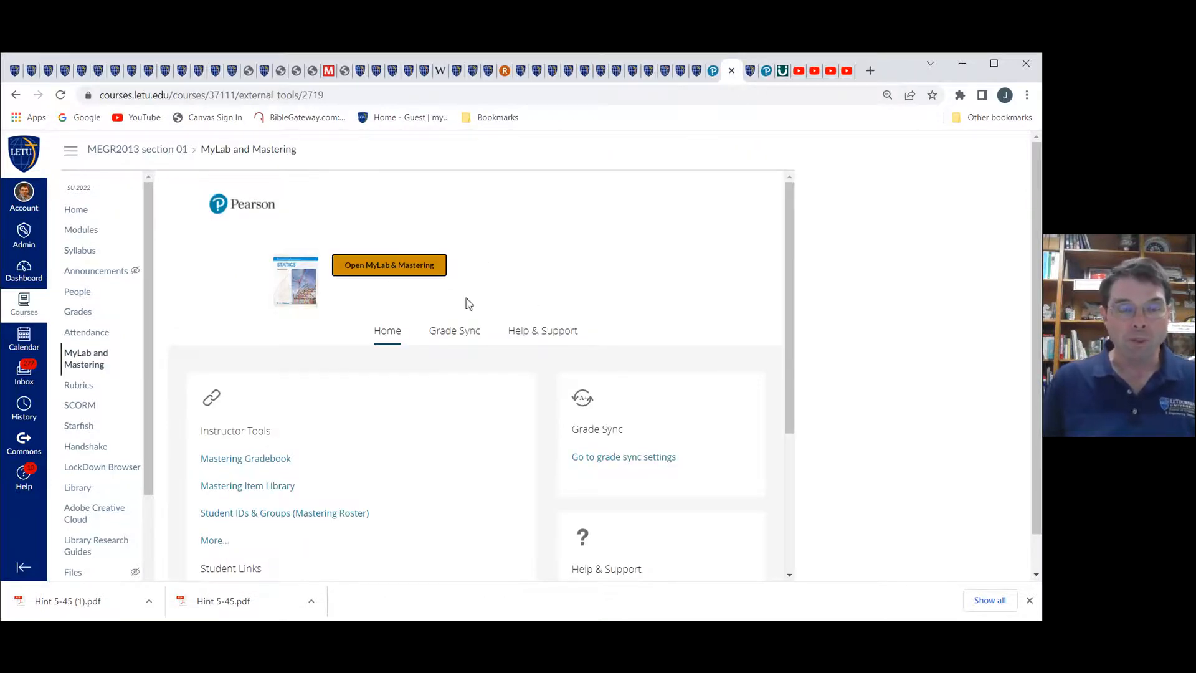
{"action": "left_click", "coordinate": [61, 95]}
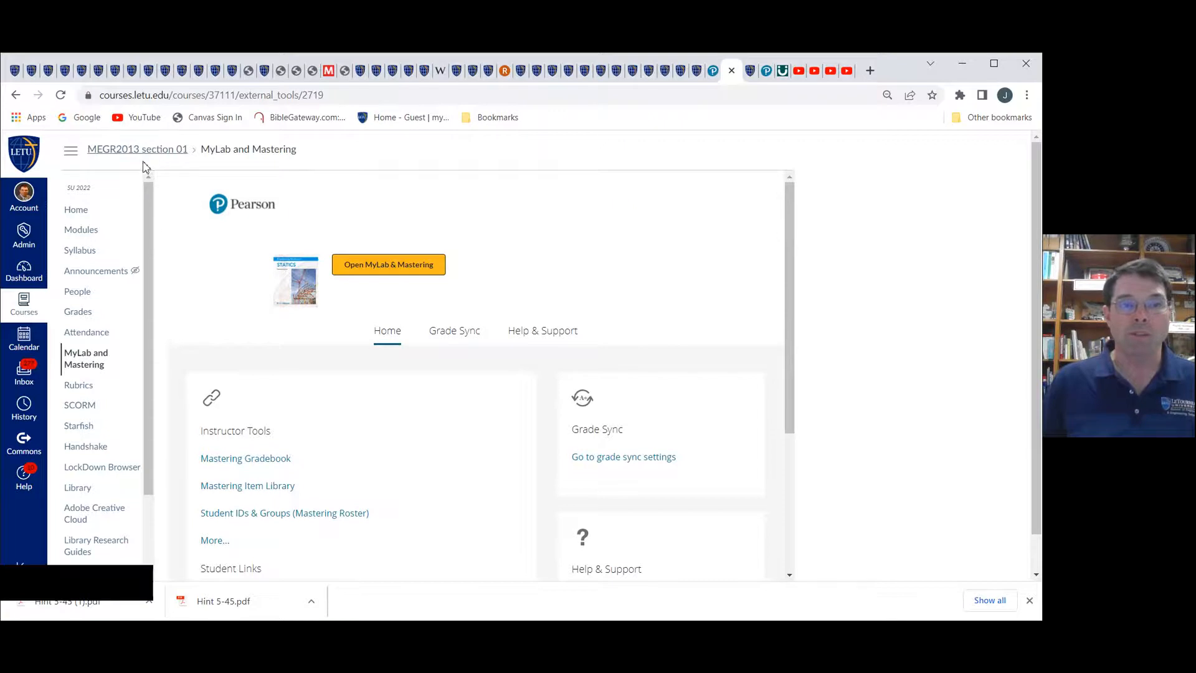
- View the Statics course home page and open Import Existing Content from it
{"action": "left_click", "coordinate": [750, 73]}
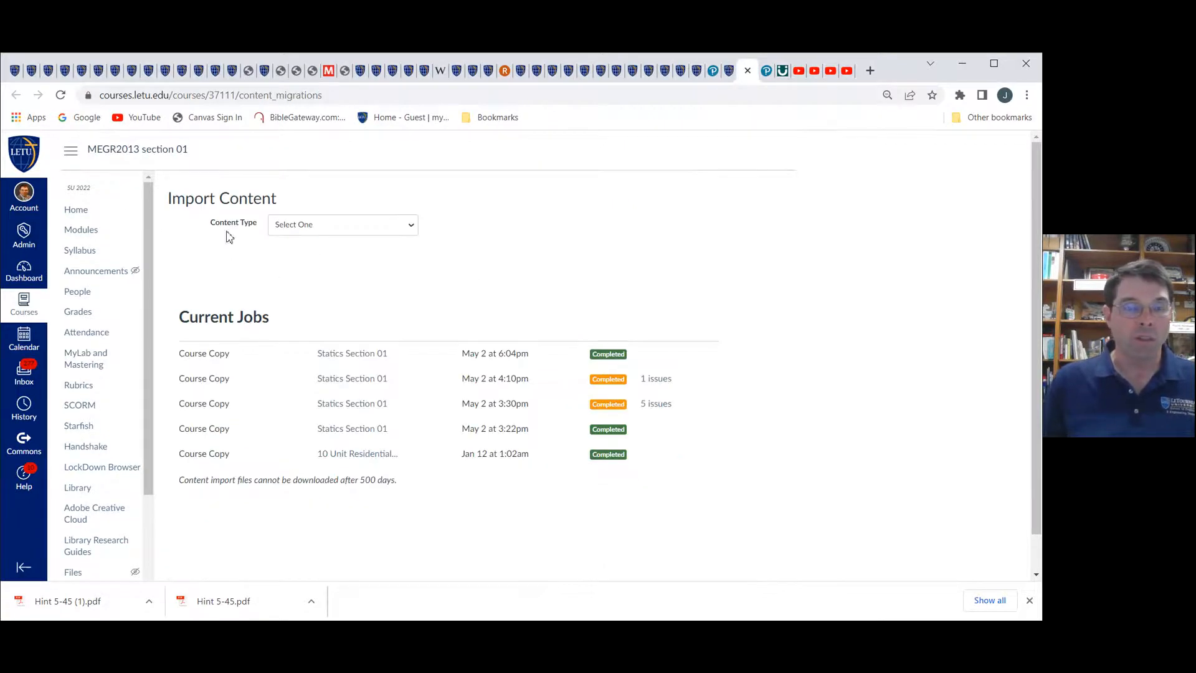
{"action": "left_click", "coordinate": [86, 213]}
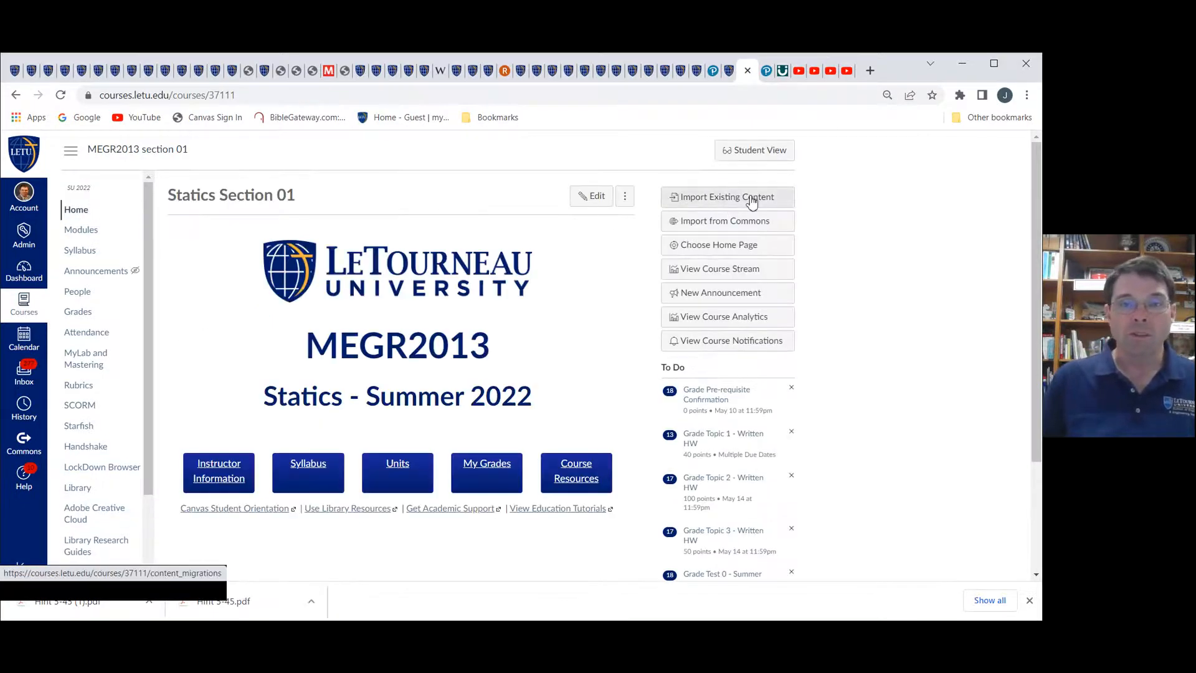
{"action": "left_click", "coordinate": [752, 199]}
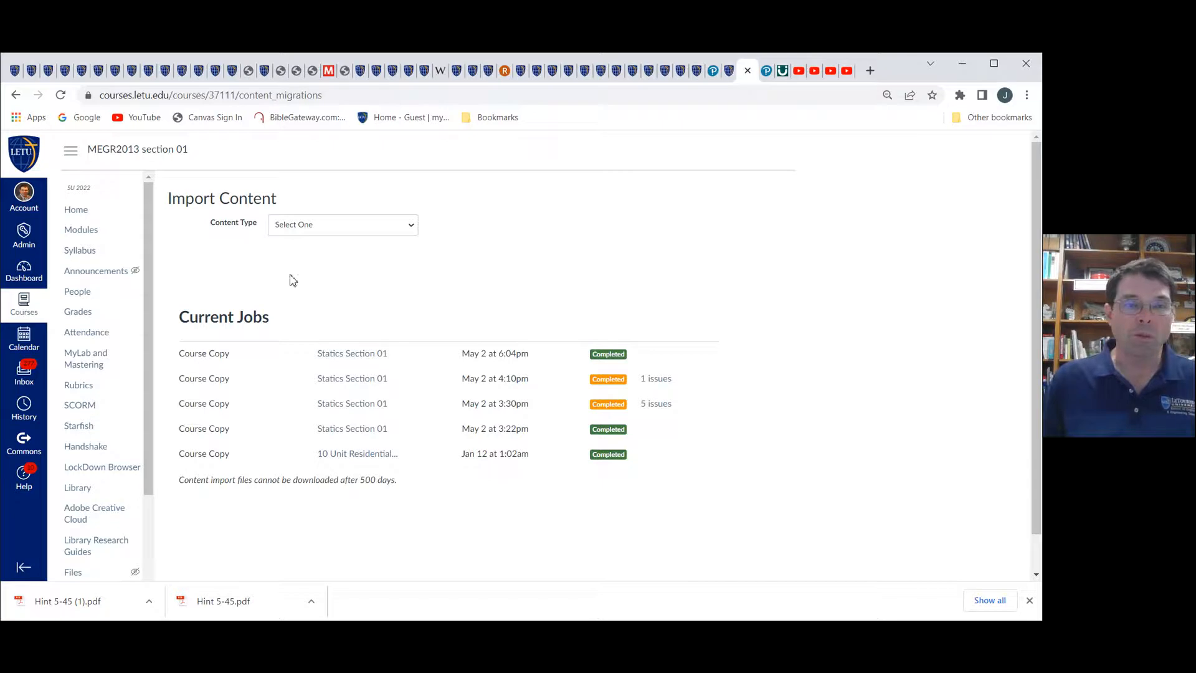
- Review the items of the Start Here module in the course's module list
{"action": "left_click", "coordinate": [681, 70]}
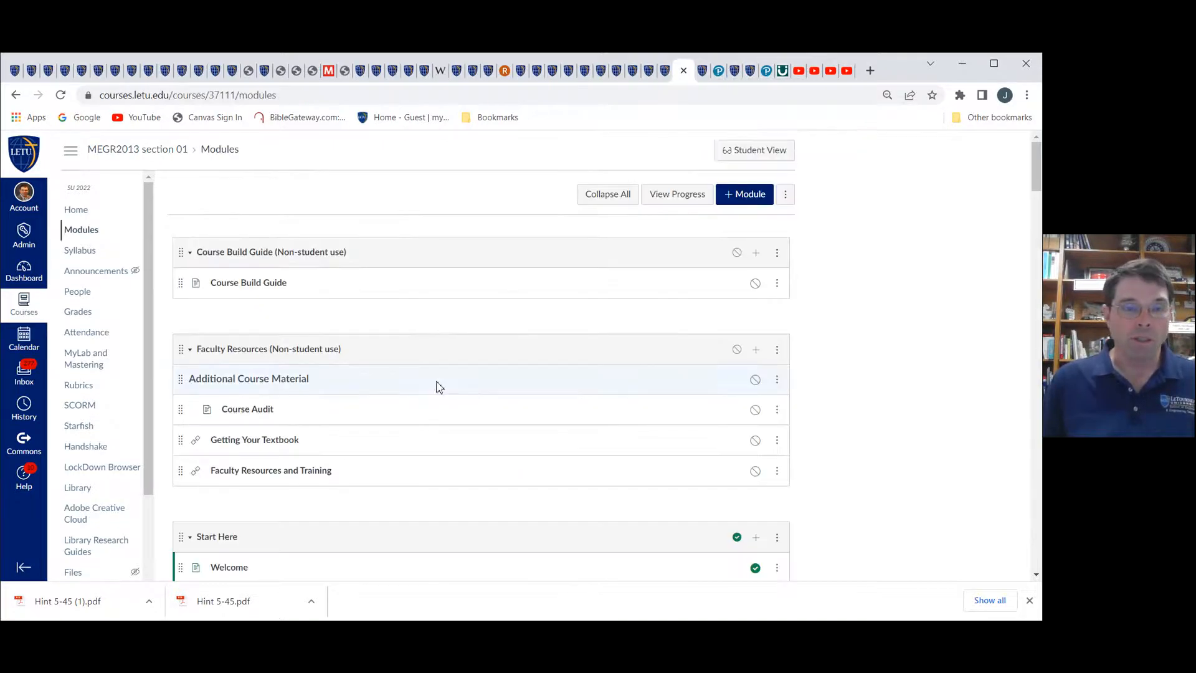
{"action": "scroll", "coordinate": [439, 389], "scroll_direction": "down", "scroll_amount": 5}
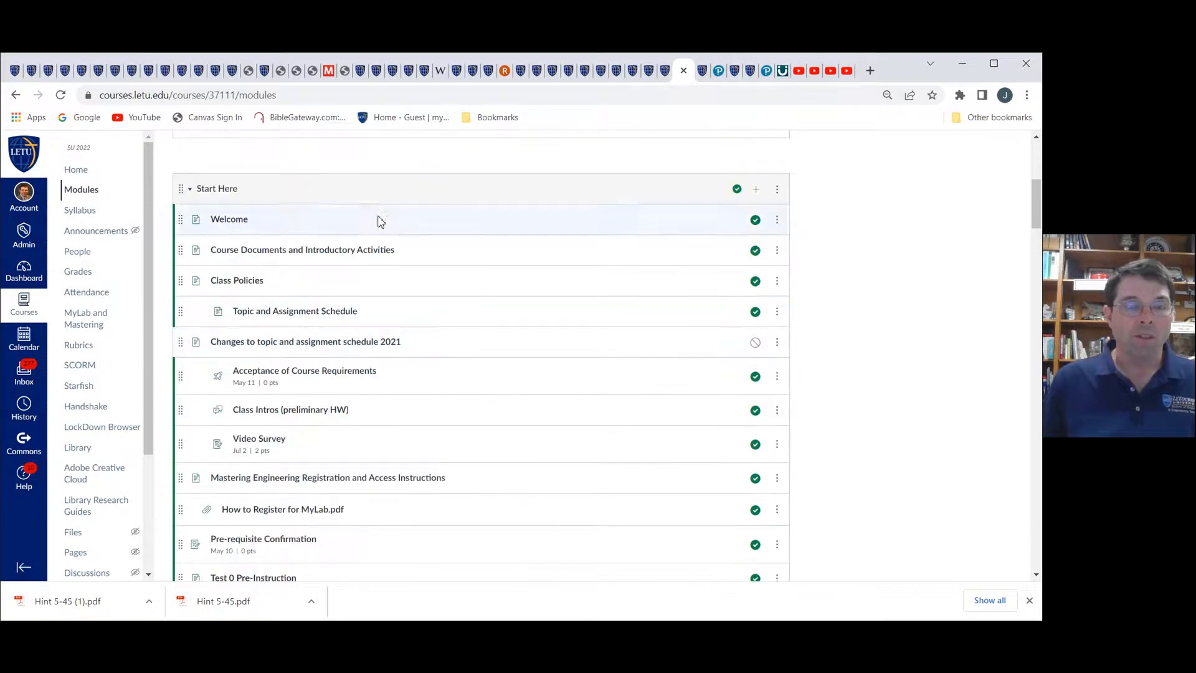
{"action": "scroll", "coordinate": [391, 209], "scroll_direction": "down", "scroll_amount": 1}
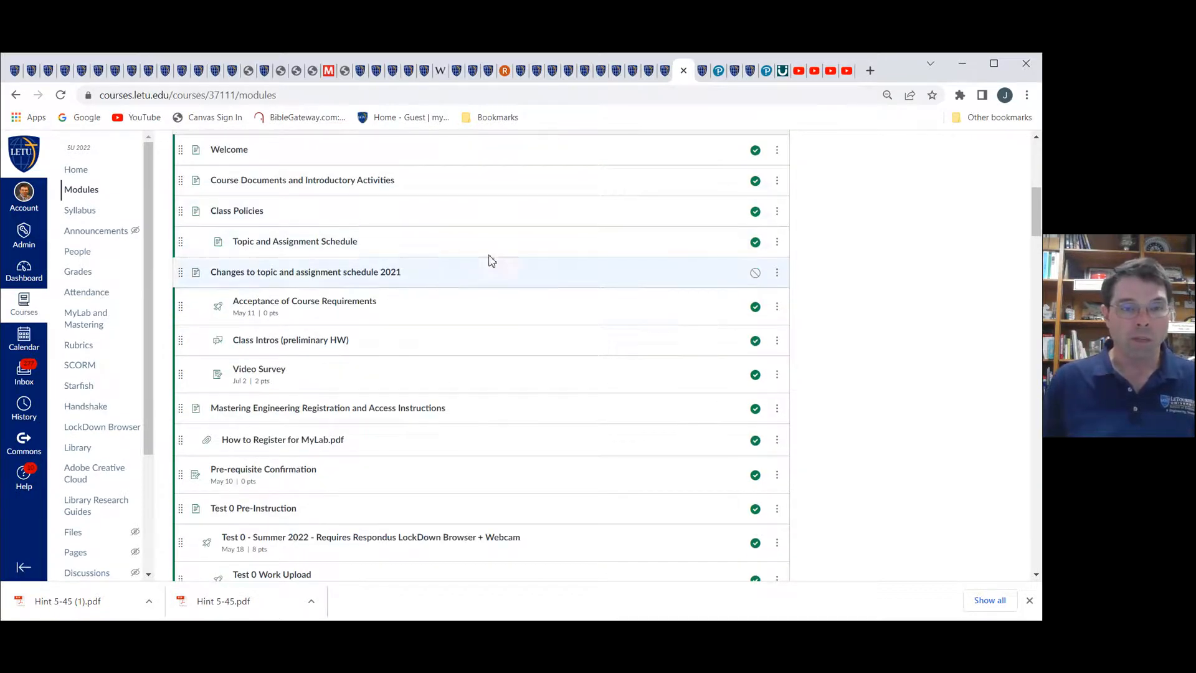
{"action": "scroll", "coordinate": [473, 459], "scroll_direction": "down", "scroll_amount": 2}
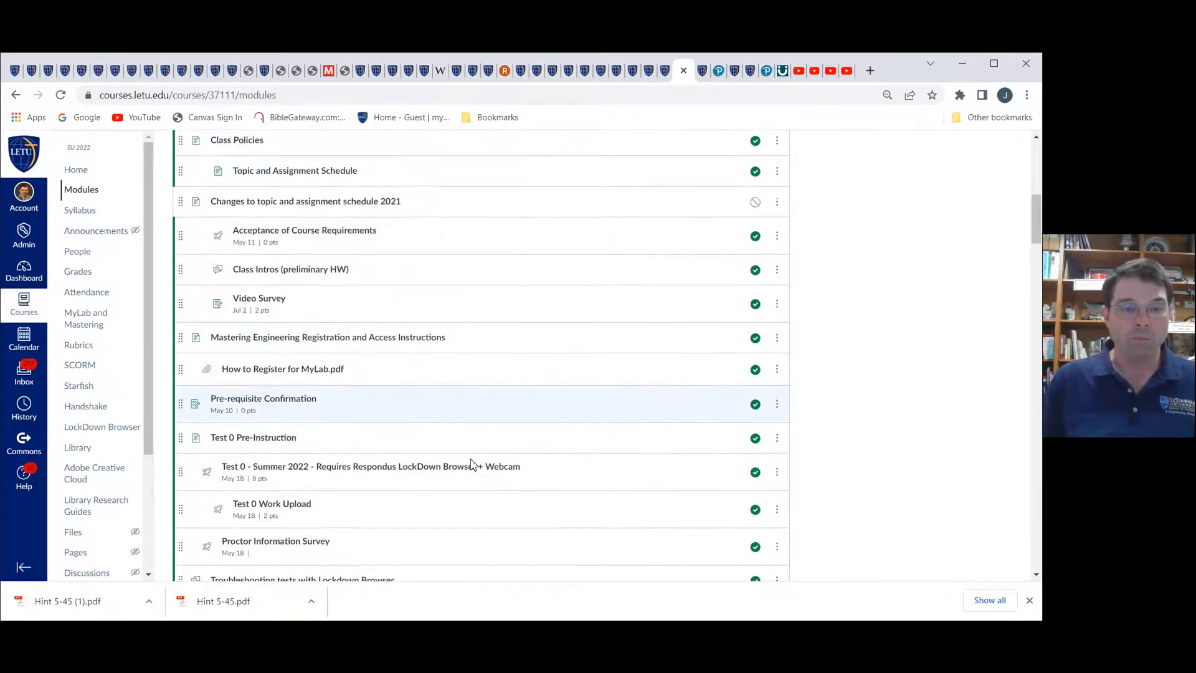
{"action": "scroll", "coordinate": [473, 459], "scroll_direction": "up", "scroll_amount": 2}
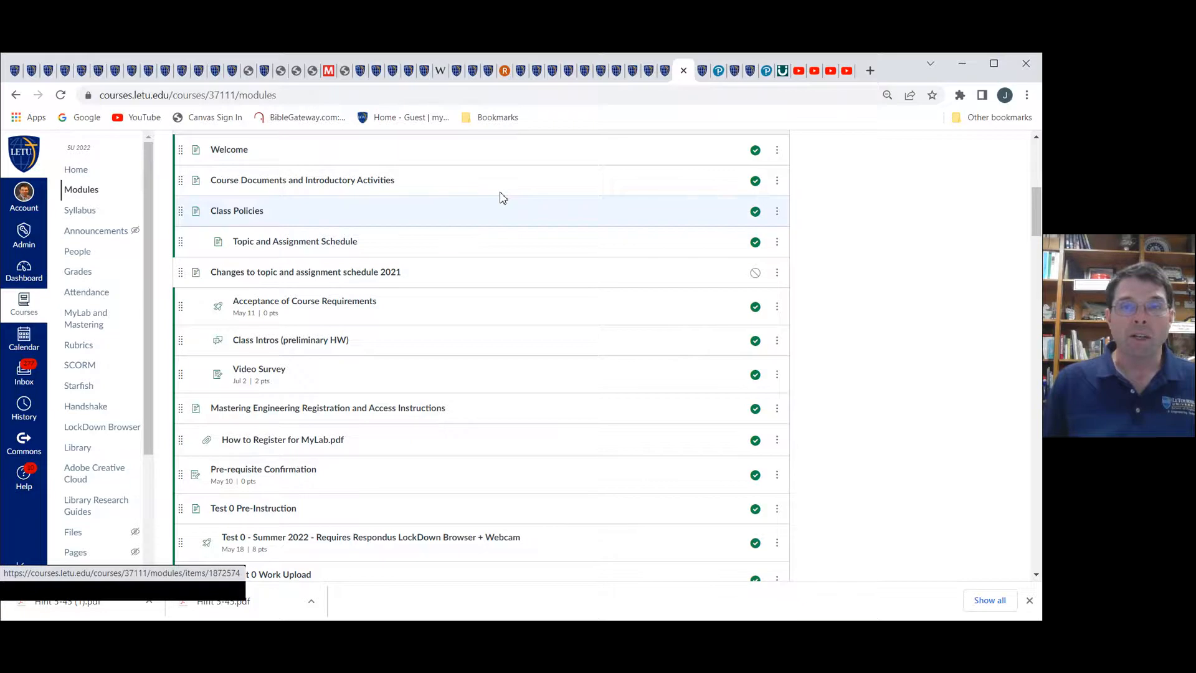
- Show the Topic and Assignment Schedule page and examine the Unit 1 rows of its table
{"action": "left_click", "coordinate": [703, 73]}
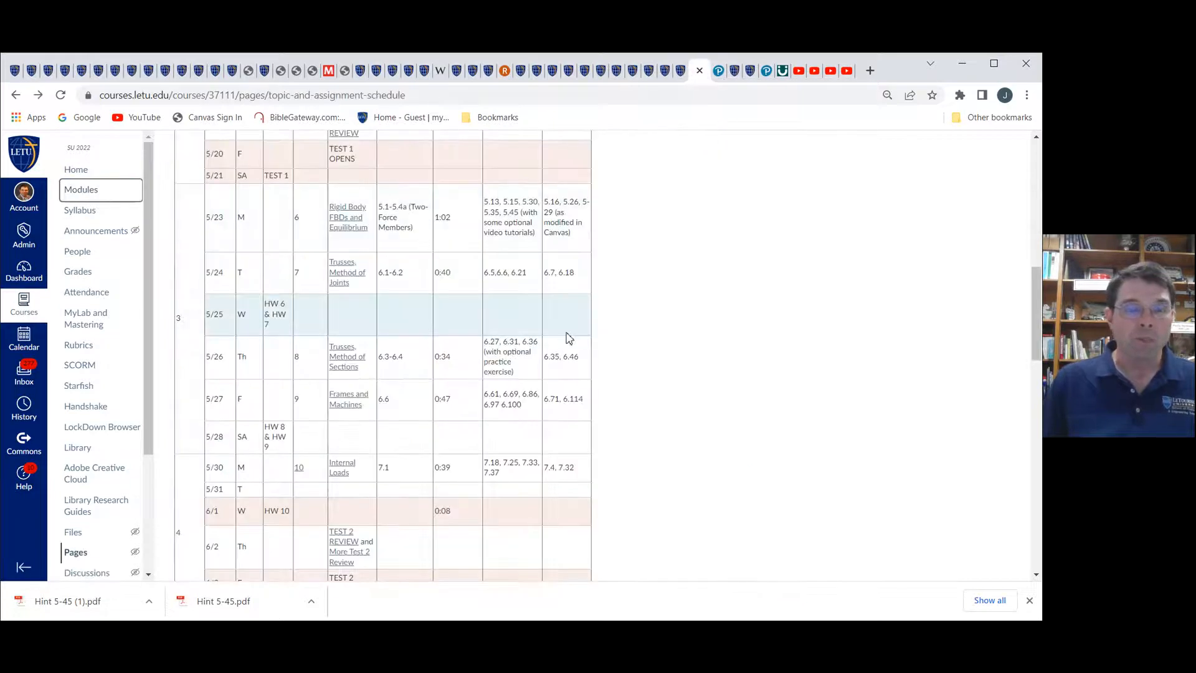
{"action": "scroll", "coordinate": [584, 355], "scroll_direction": "up", "scroll_amount": 10}
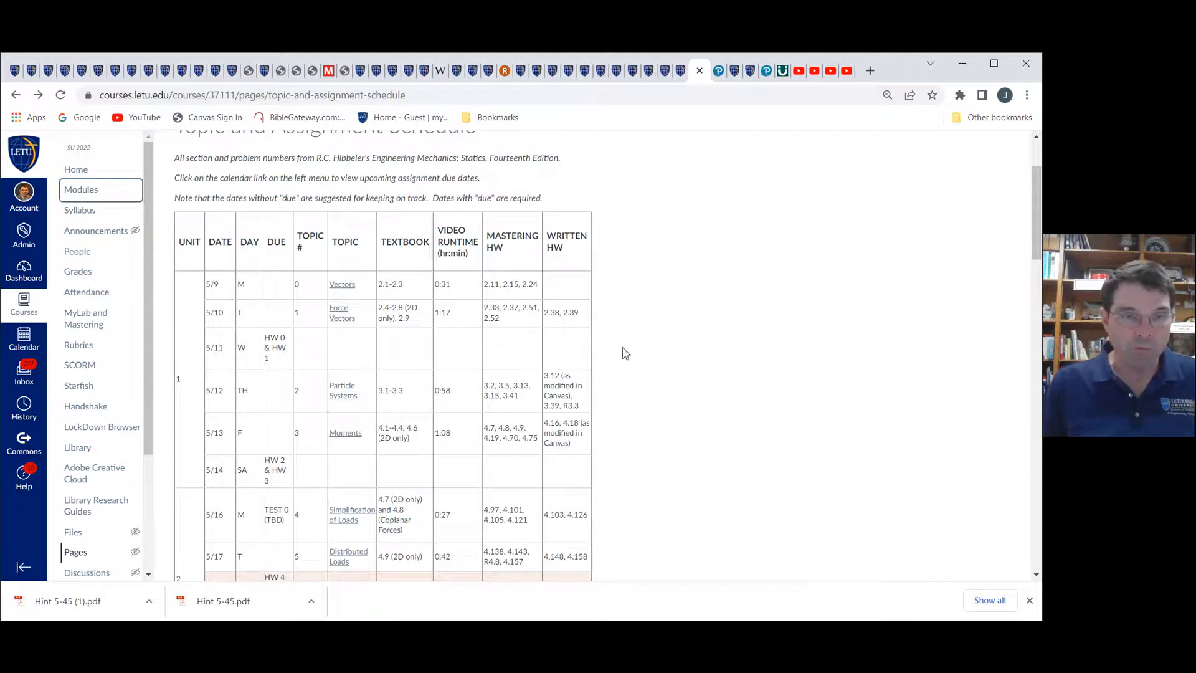
{"action": "scroll", "coordinate": [633, 344], "scroll_direction": "down", "scroll_amount": 1}
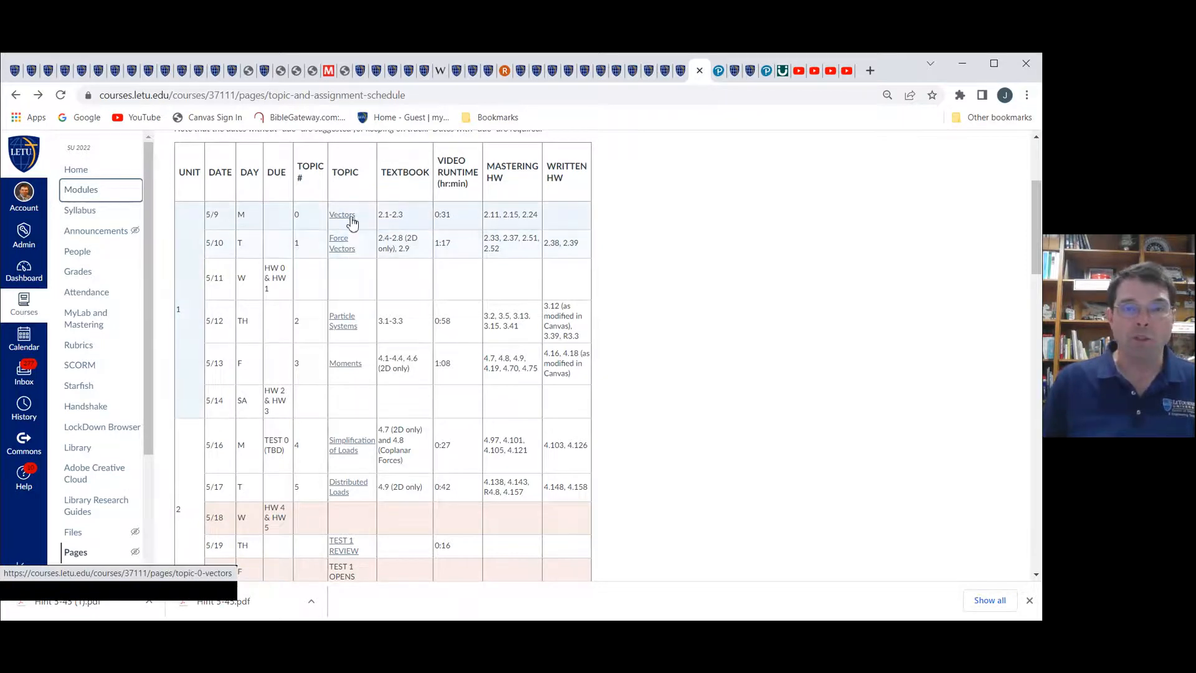
- Return to the module list and display the Unit 1 module with its topics and homework items
{"action": "left_click", "coordinate": [680, 73]}
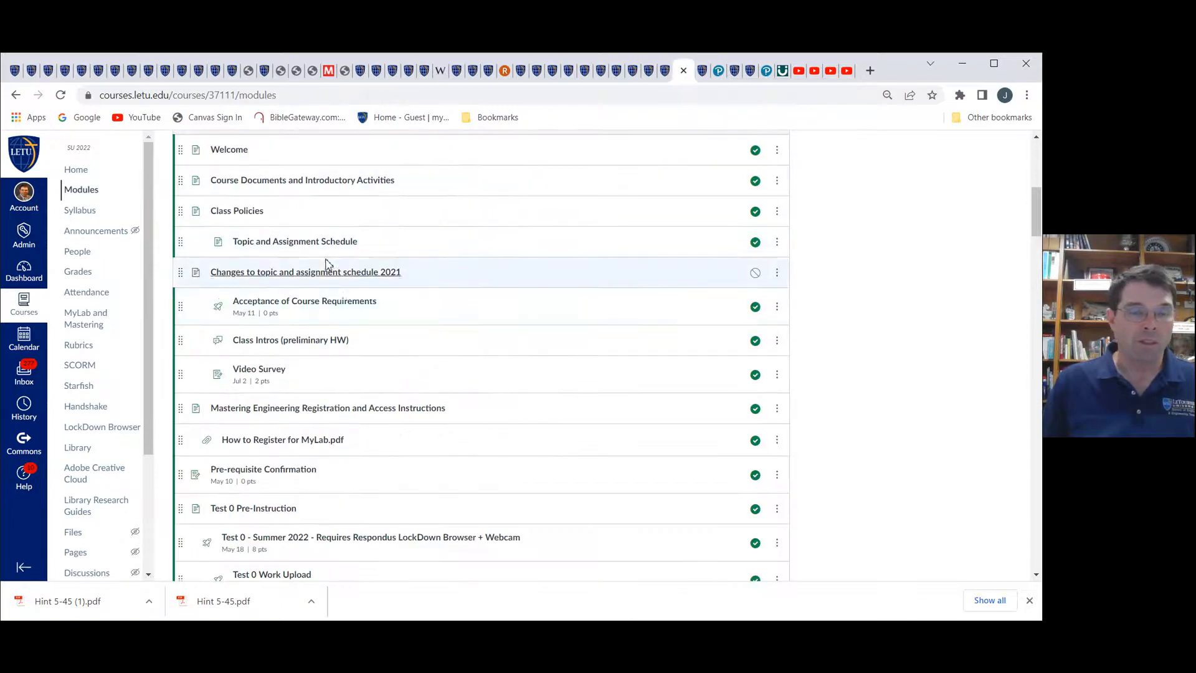
{"action": "scroll", "coordinate": [333, 304], "scroll_direction": "down", "scroll_amount": 10}
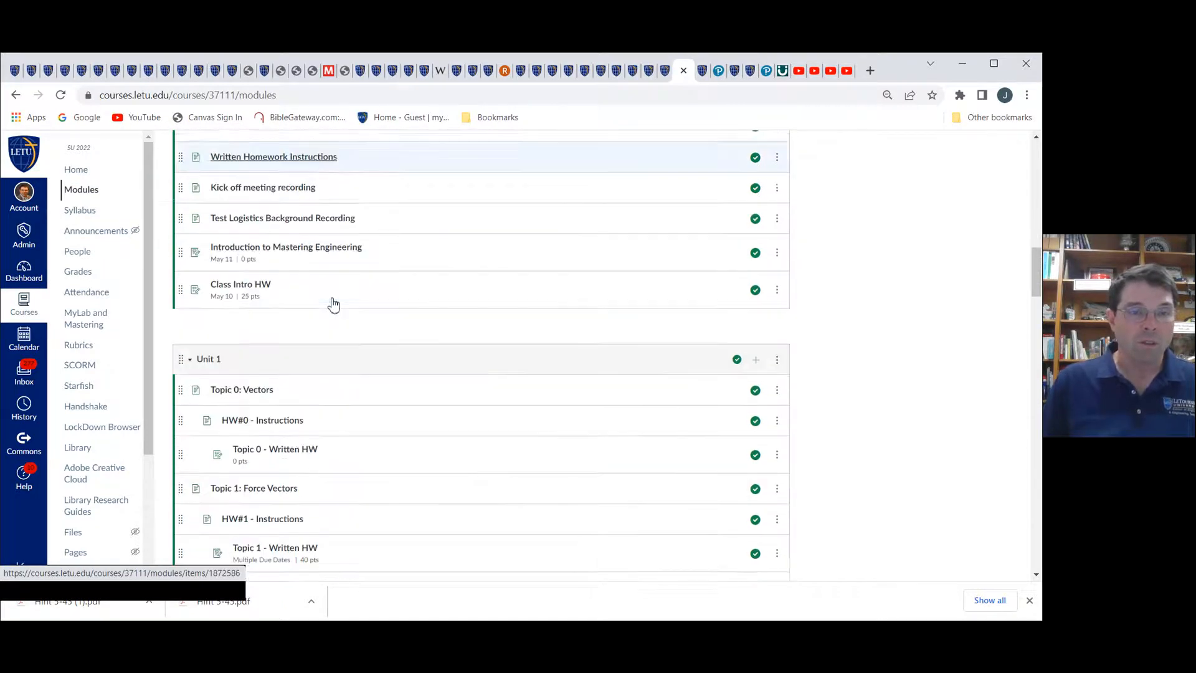
{"action": "scroll", "coordinate": [339, 288], "scroll_direction": "down", "scroll_amount": 2}
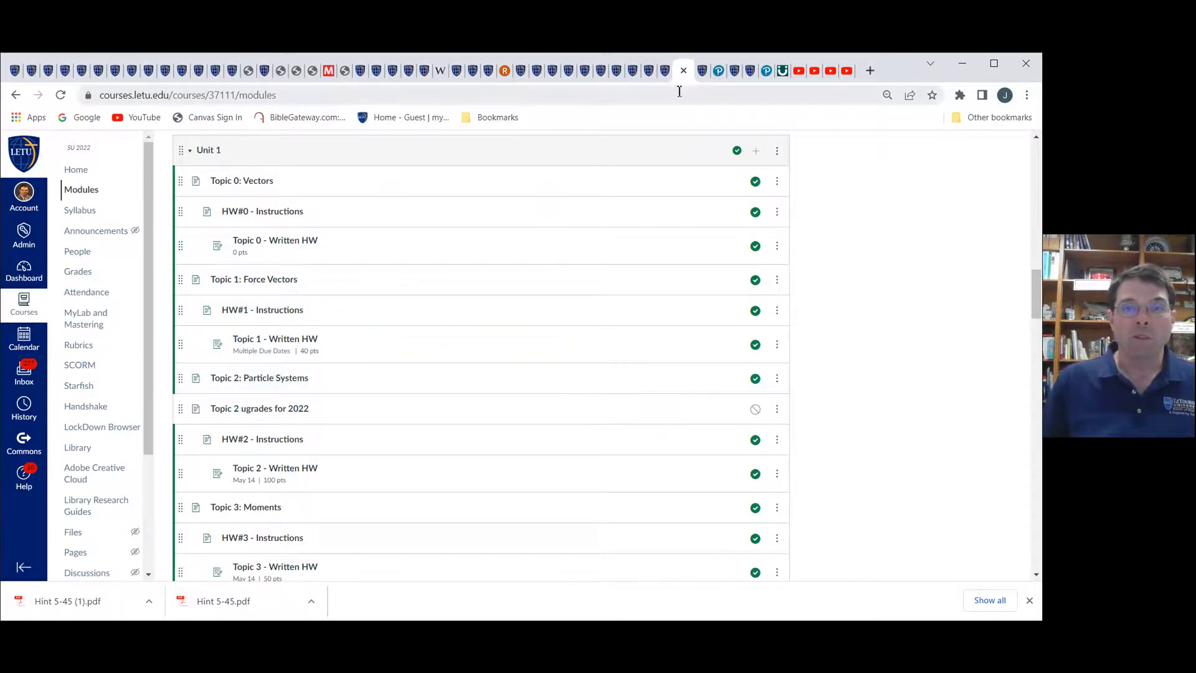
- Compare the assignment schedule with the module list, going through the modules from Unit 1 to Unit 3
{"action": "left_click", "coordinate": [702, 71]}
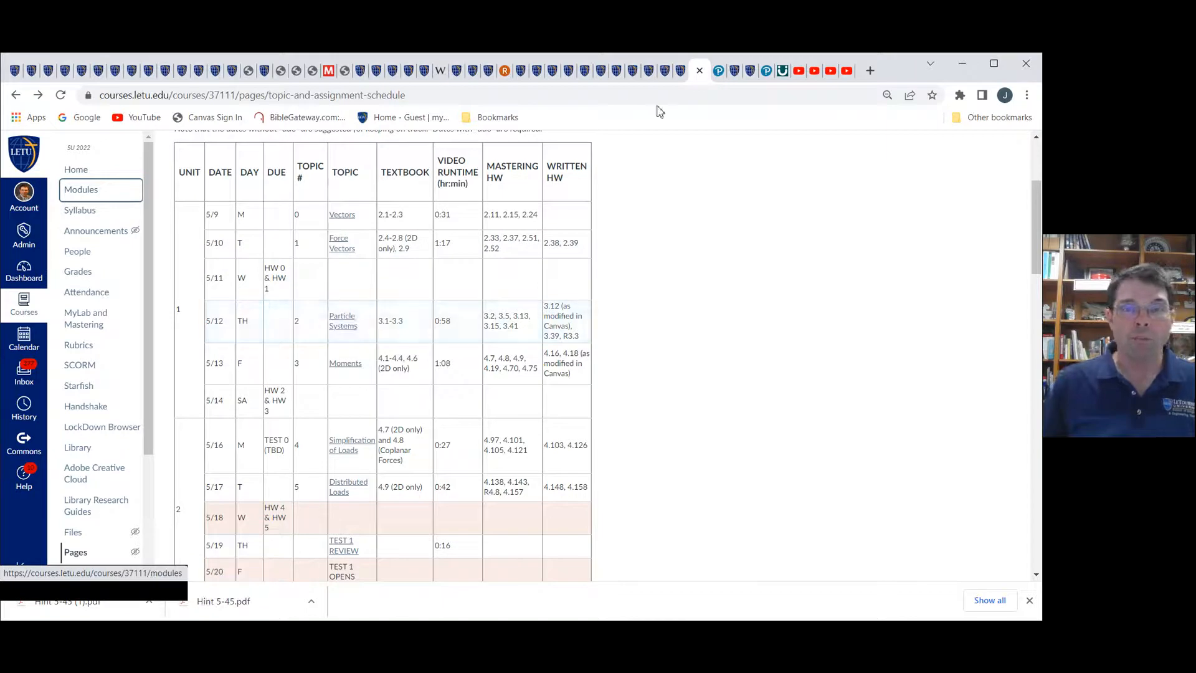
{"action": "left_click", "coordinate": [676, 70]}
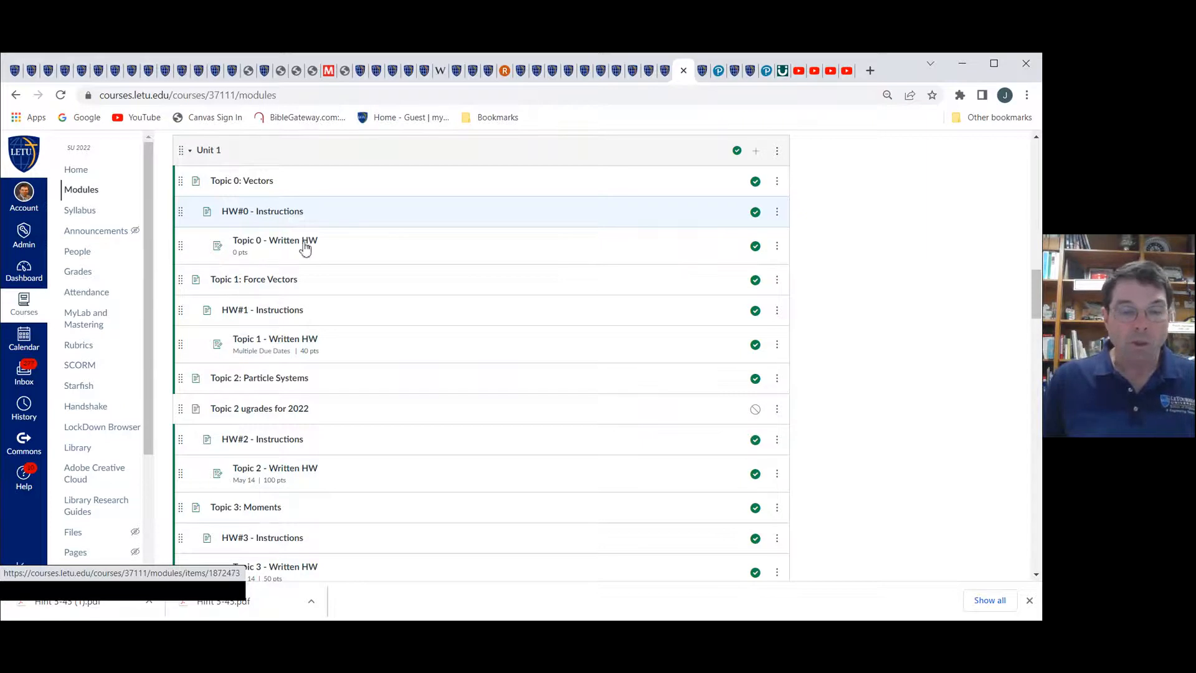
{"action": "scroll", "coordinate": [388, 322], "scroll_direction": "down", "scroll_amount": 1}
{"action": "scroll", "coordinate": [389, 321], "scroll_direction": "down", "scroll_amount": 20}
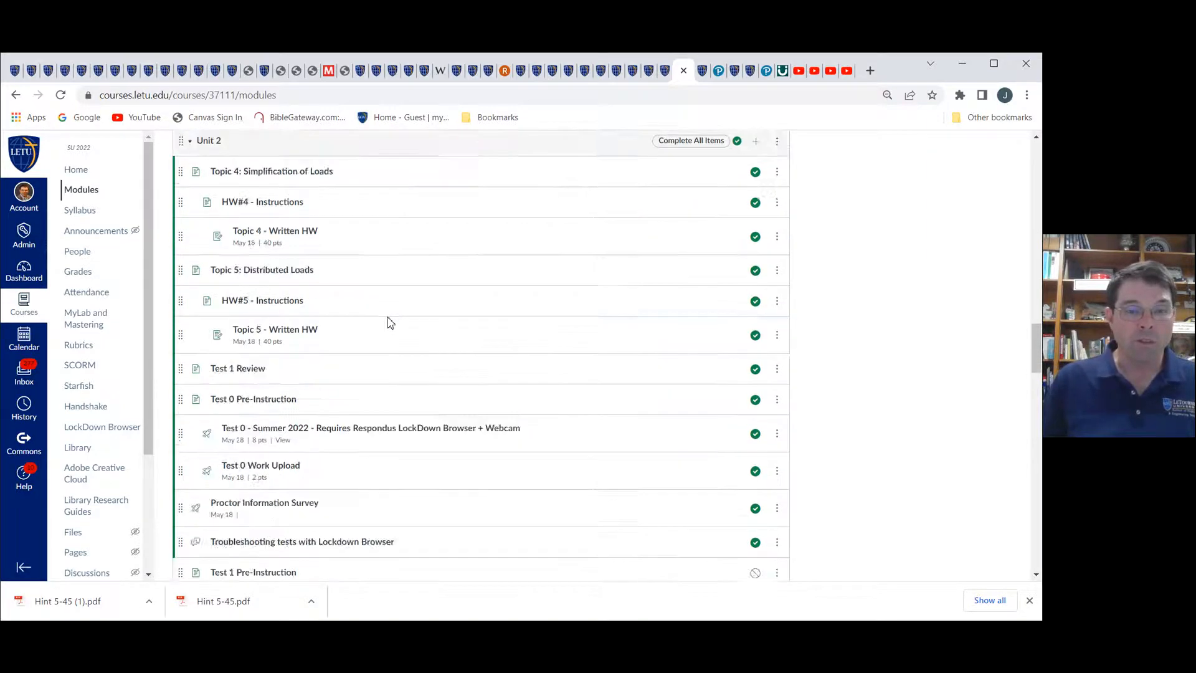
{"action": "scroll", "coordinate": [390, 321], "scroll_direction": "up", "scroll_amount": 3}
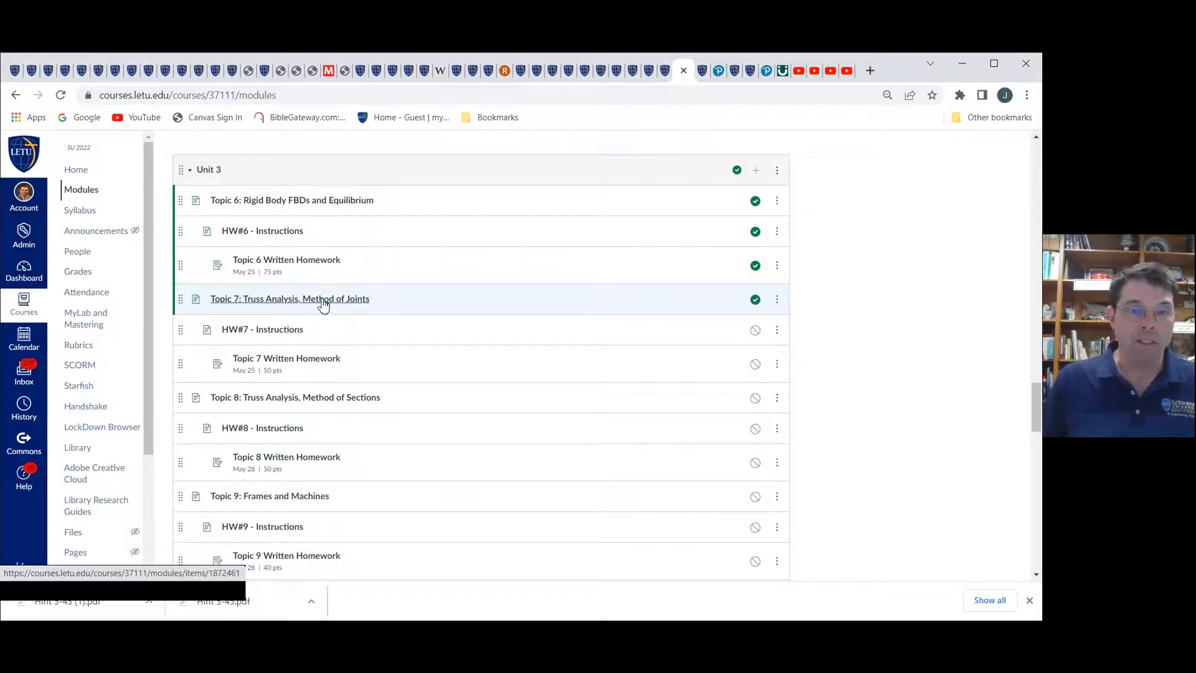
- Look through the Topic and Assignment Schedule down to the Unit 3 row for Topic 7, Trusses, Method of Joints
{"action": "left_click", "coordinate": [702, 70]}
{"action": "scroll", "coordinate": [374, 405], "scroll_direction": "down", "scroll_amount": 5}
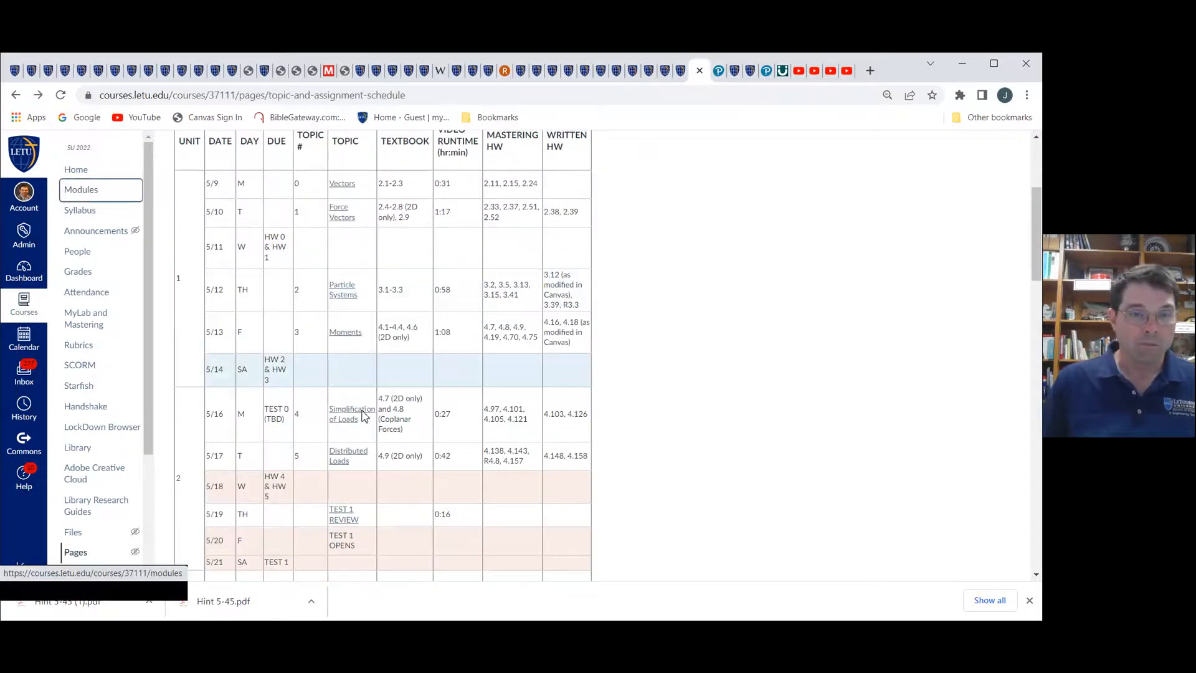
{"action": "scroll", "coordinate": [380, 398], "scroll_direction": "down", "scroll_amount": 2}
{"action": "scroll", "coordinate": [382, 376], "scroll_direction": "up", "scroll_amount": 12}
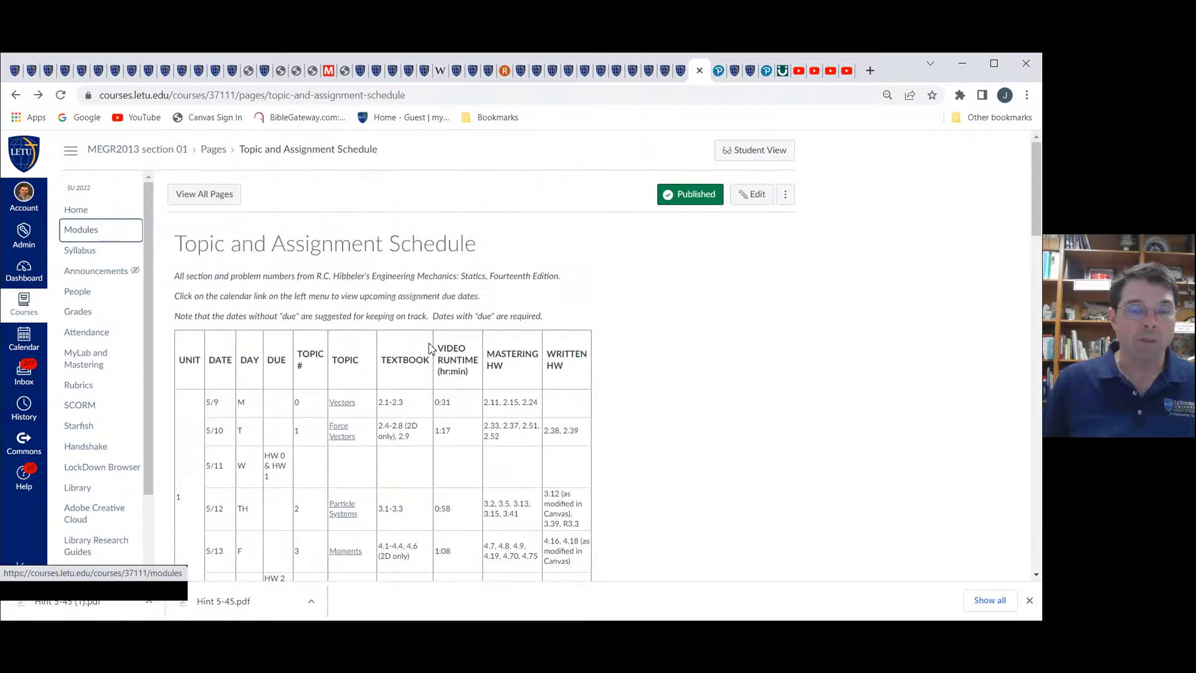
{"action": "scroll", "coordinate": [395, 489], "scroll_direction": "down", "scroll_amount": 10}
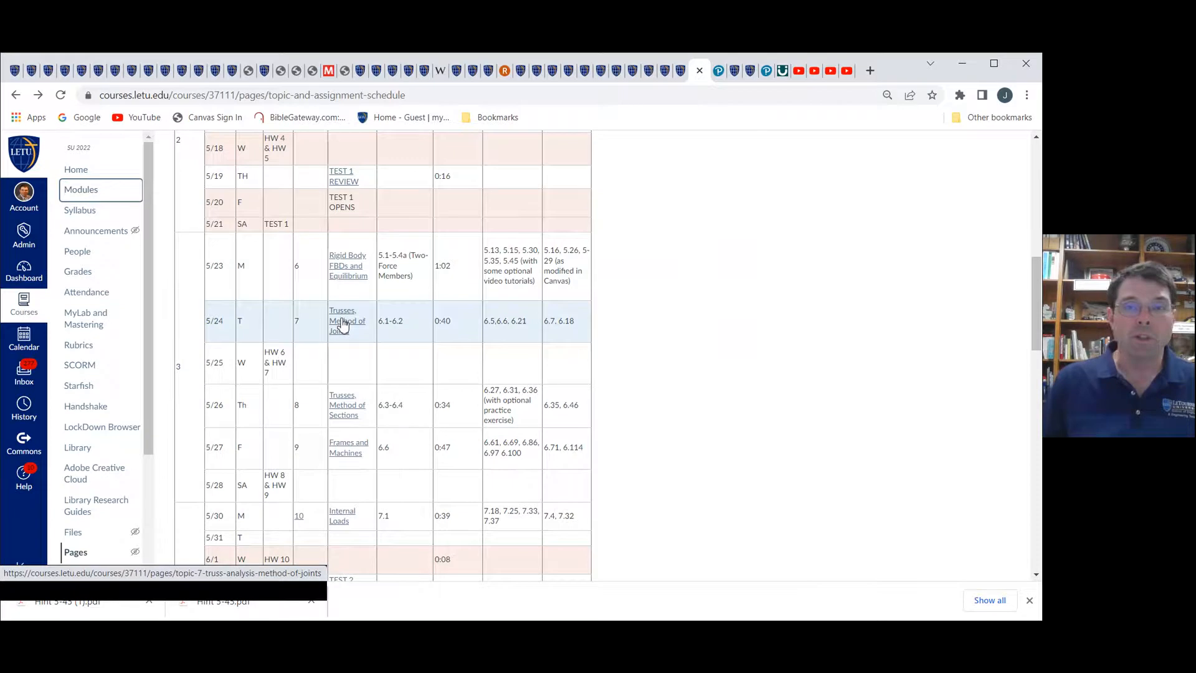
- Review the Topic 7: Truss Analysis, Method of Joints page from Unit 3 and its linked Topic 7 Homework Instructions
{"action": "left_click", "coordinate": [681, 71]}
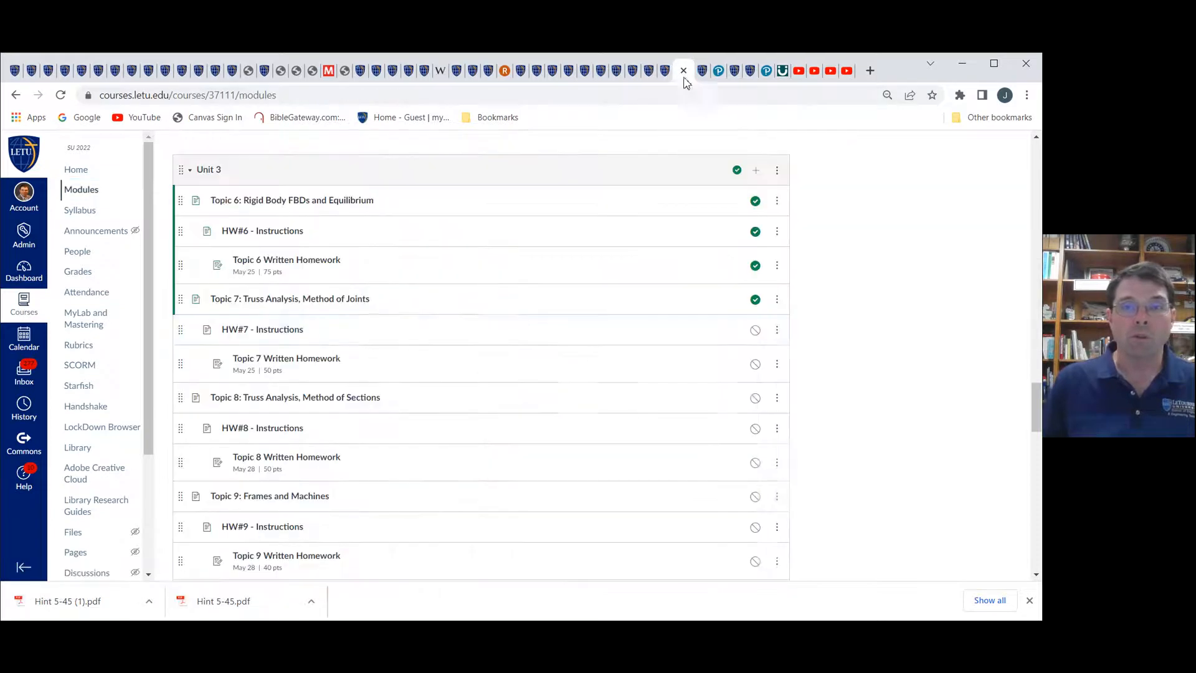
{"action": "left_click", "coordinate": [337, 302]}
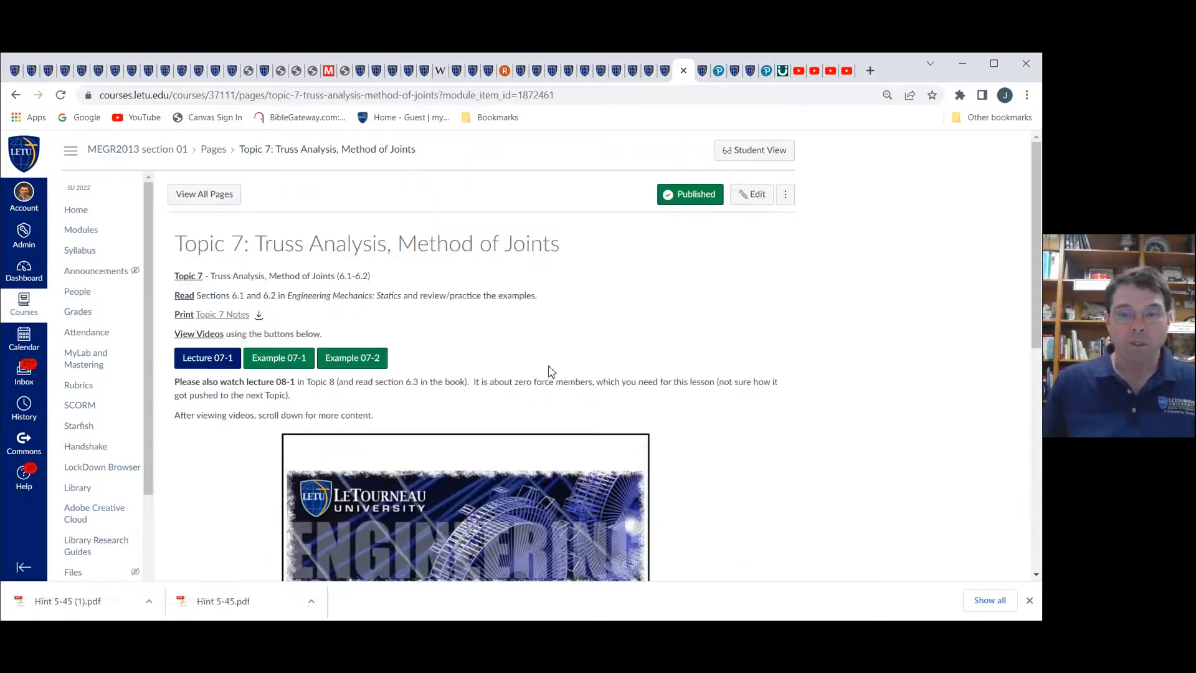
{"action": "scroll", "coordinate": [561, 369], "scroll_direction": "down", "scroll_amount": 1}
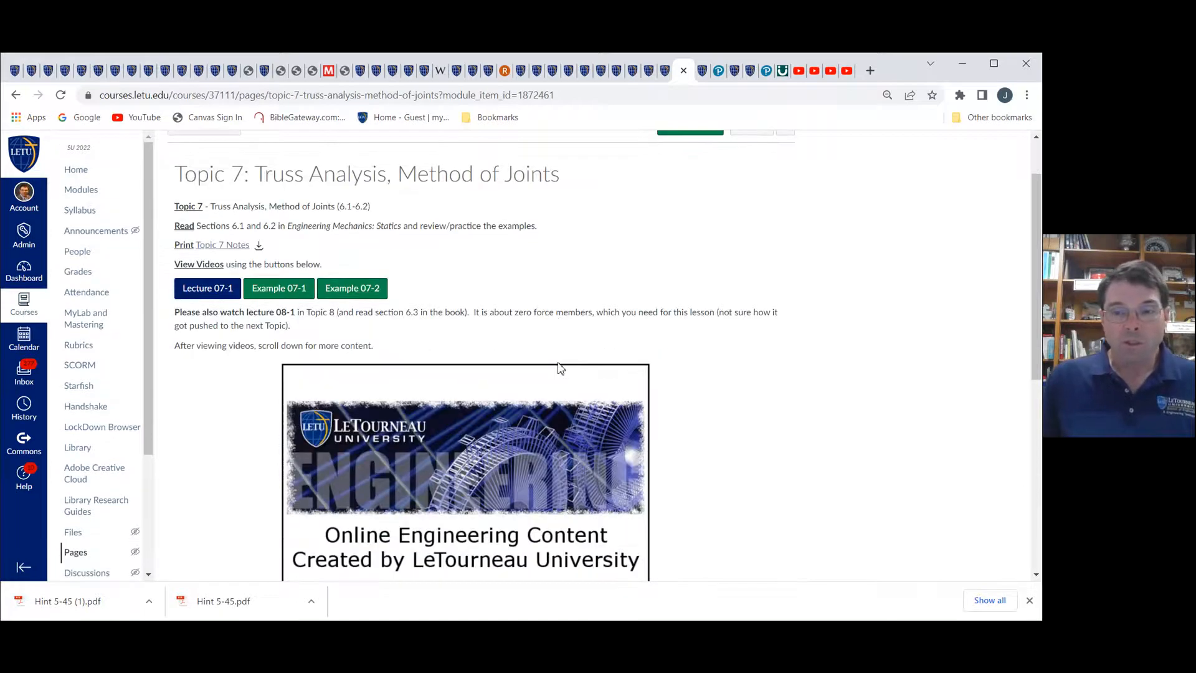
{"action": "scroll", "coordinate": [558, 365], "scroll_direction": "down", "scroll_amount": 1}
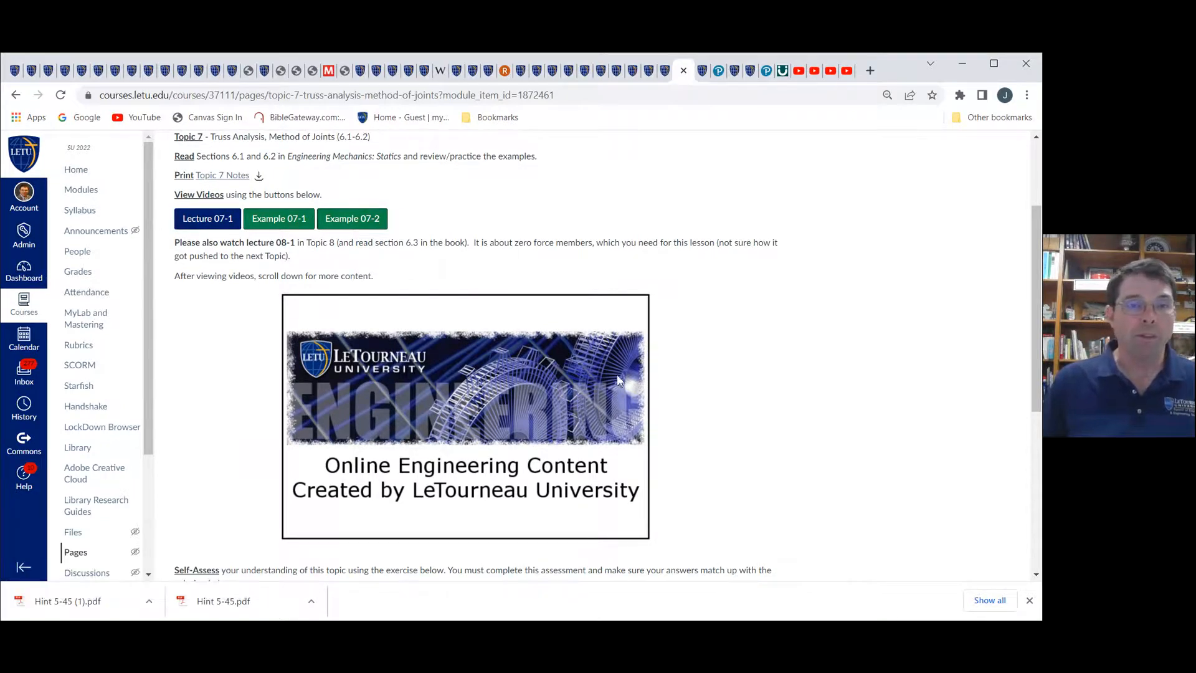
{"action": "scroll", "coordinate": [638, 377], "scroll_direction": "down", "scroll_amount": 1}
{"action": "scroll", "coordinate": [639, 378], "scroll_direction": "down", "scroll_amount": 4}
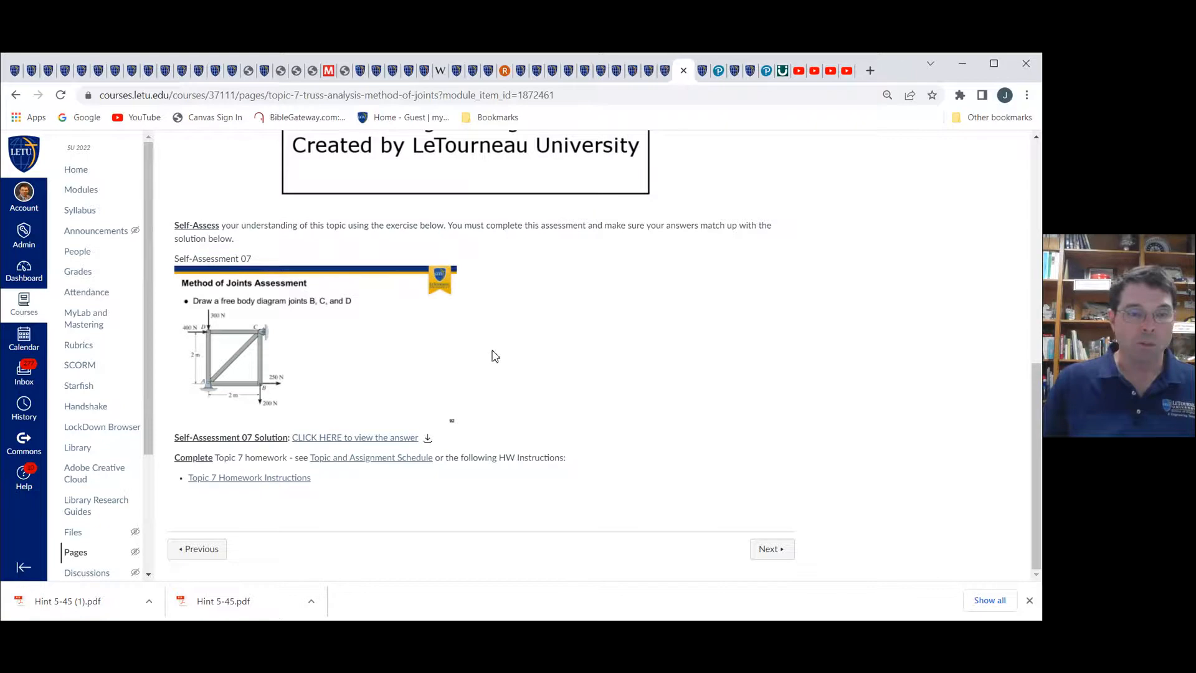
{"action": "left_click", "coordinate": [291, 481]}
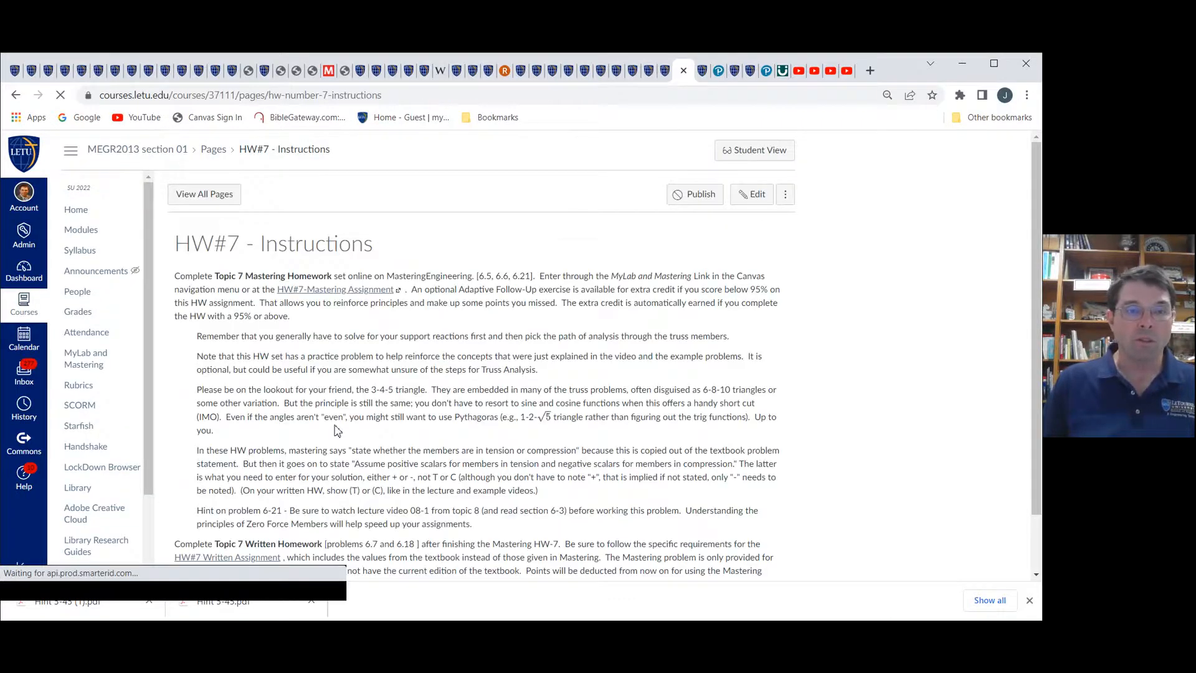
{"action": "scroll", "coordinate": [367, 361], "scroll_direction": "down", "scroll_amount": 2}
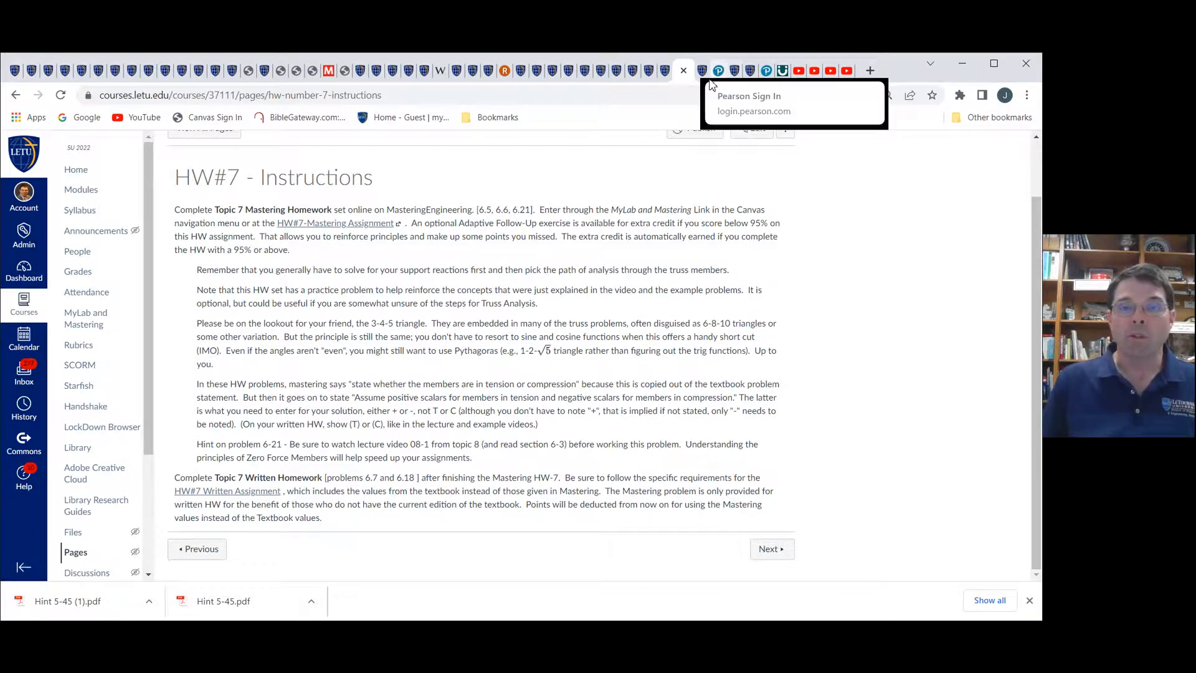
- Open MyLab & Mastering from the course's Pearson page and list all Mastering Engineering assignments
{"action": "left_click", "coordinate": [734, 73]}
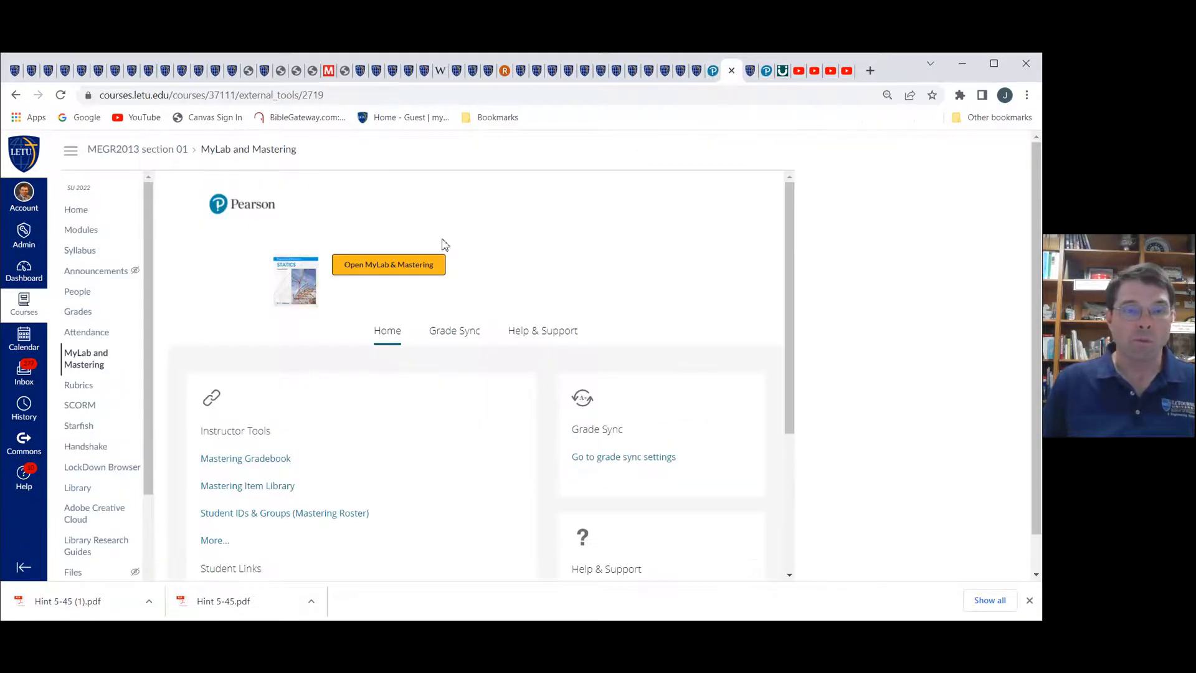
{"action": "left_click", "coordinate": [399, 267]}
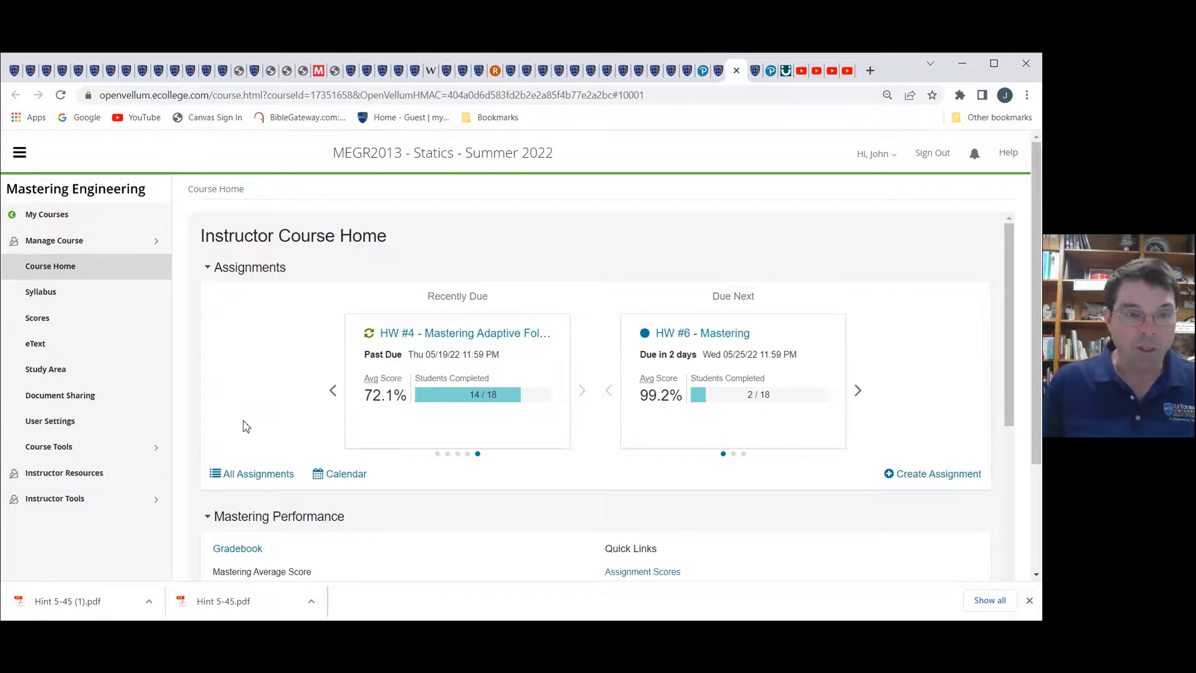
{"action": "left_click", "coordinate": [265, 475]}
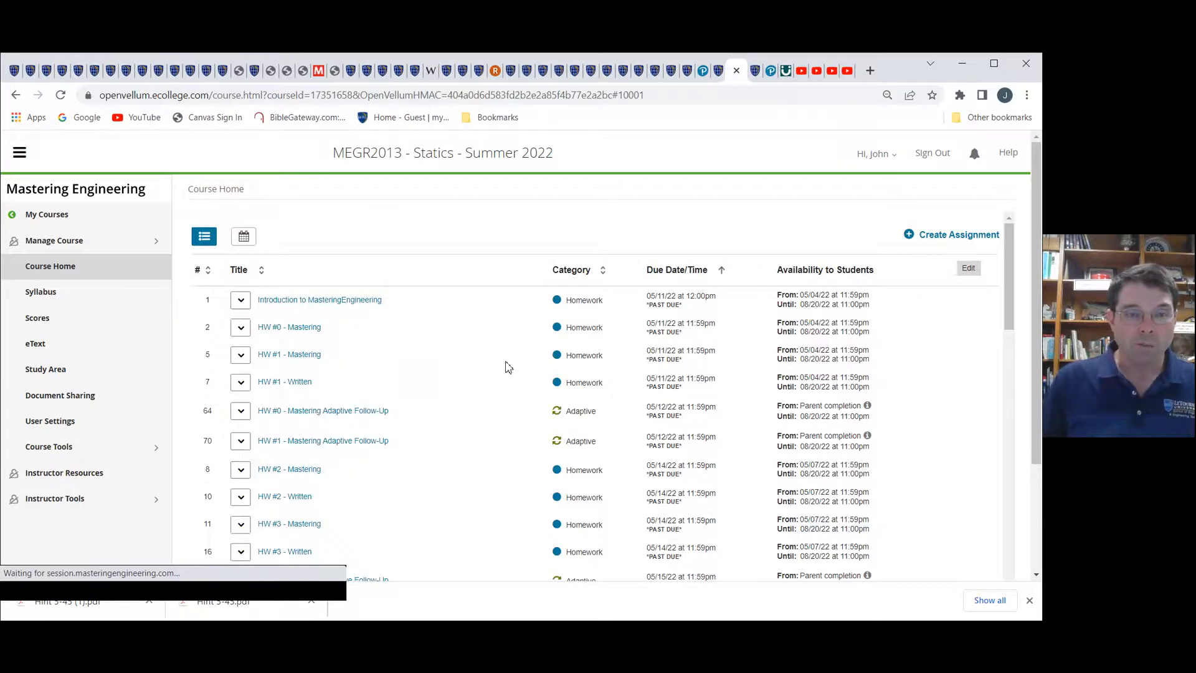
- Open the HW #7 - Mastering assignment from the course's assignment list and view its items
{"action": "scroll", "coordinate": [508, 367], "scroll_direction": "down", "scroll_amount": 3}
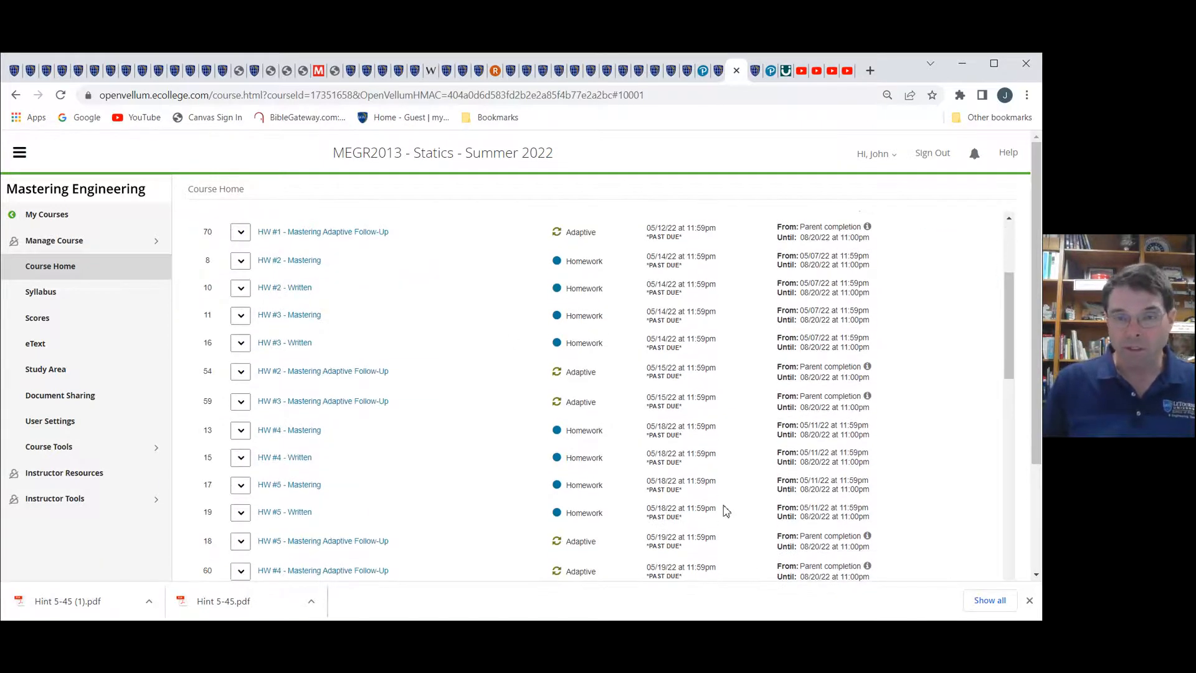
{"action": "scroll", "coordinate": [701, 507], "scroll_direction": "down", "scroll_amount": 3}
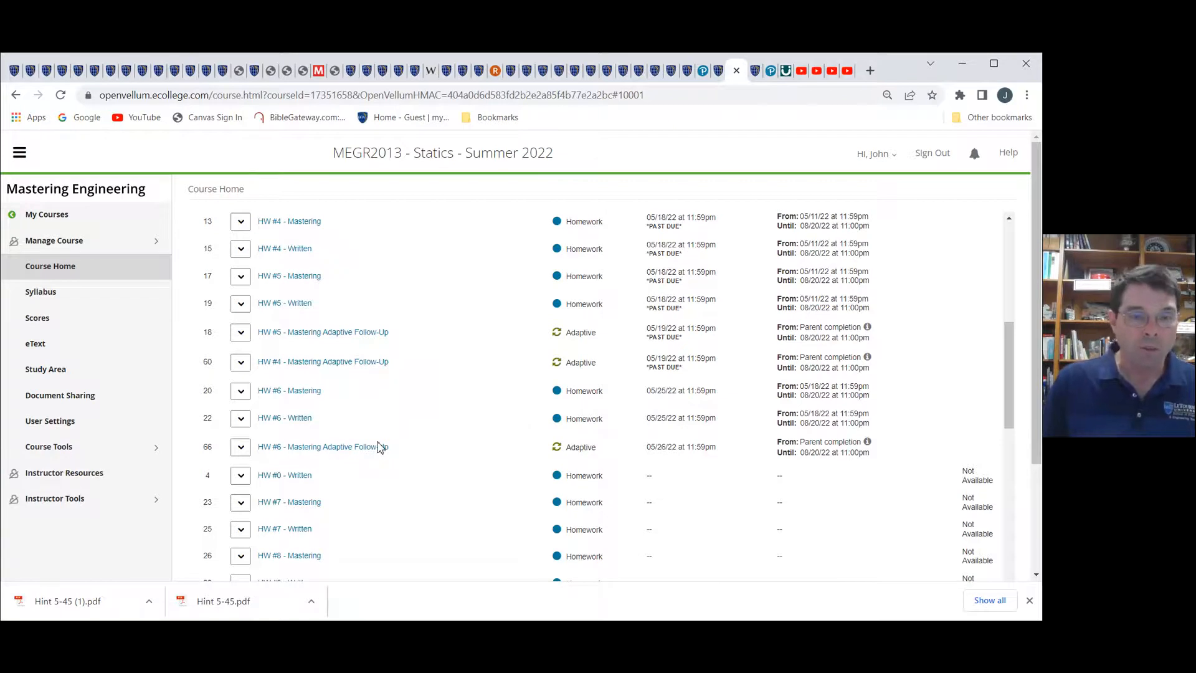
{"action": "scroll", "coordinate": [364, 442], "scroll_direction": "down", "scroll_amount": 2}
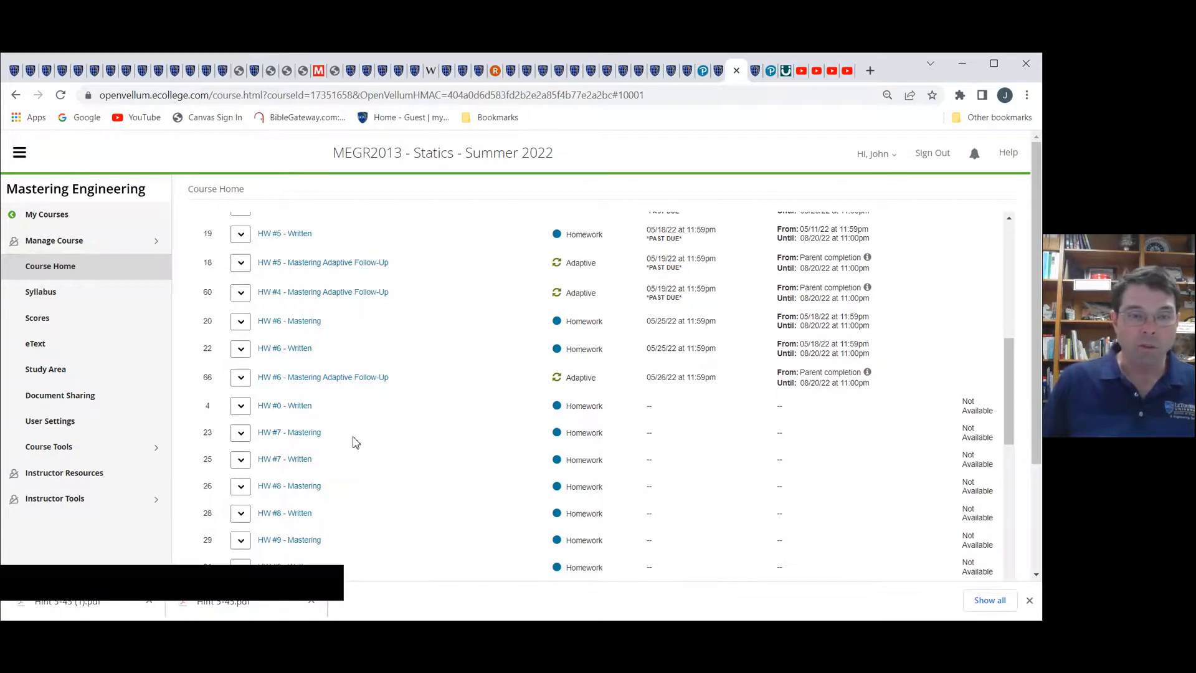
{"action": "scroll", "coordinate": [351, 441], "scroll_direction": "down", "scroll_amount": 2}
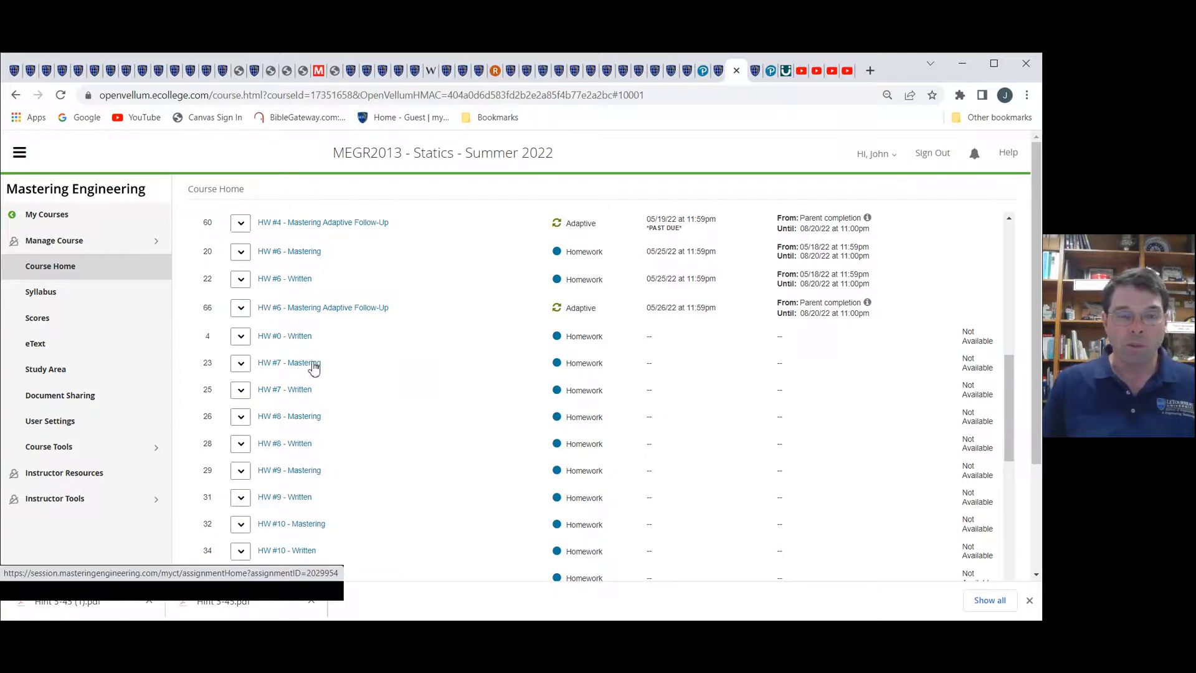
{"action": "left_click", "coordinate": [313, 368]}
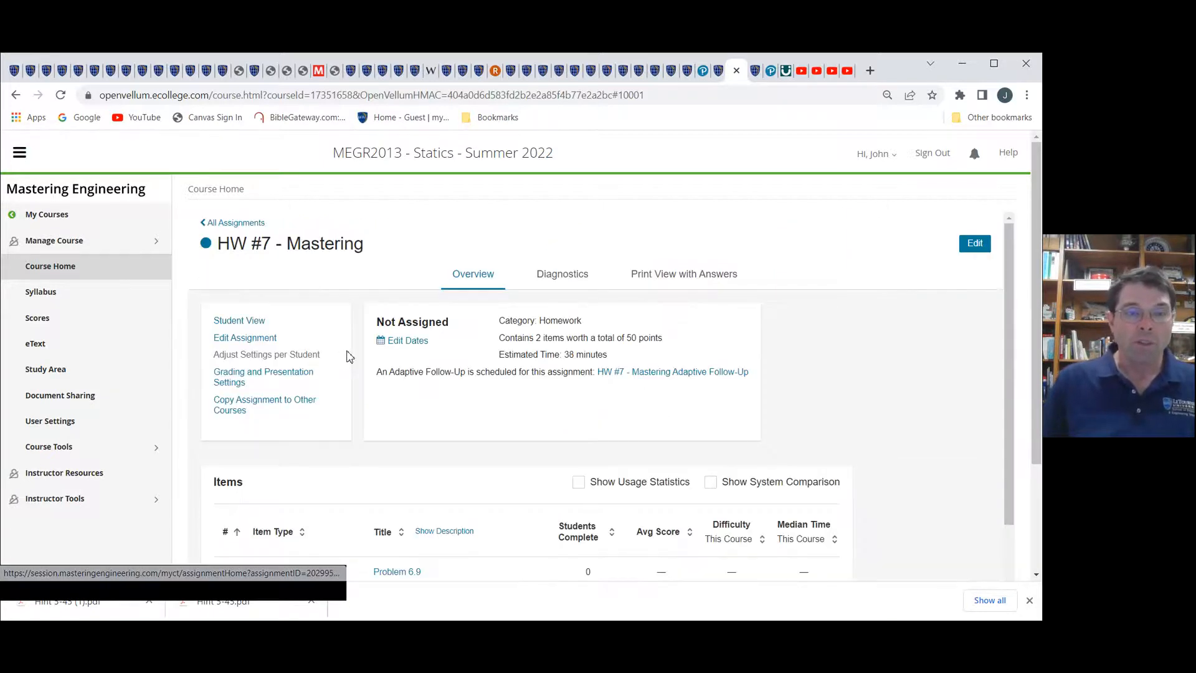
{"action": "scroll", "coordinate": [367, 398], "scroll_direction": "down", "scroll_amount": 1}
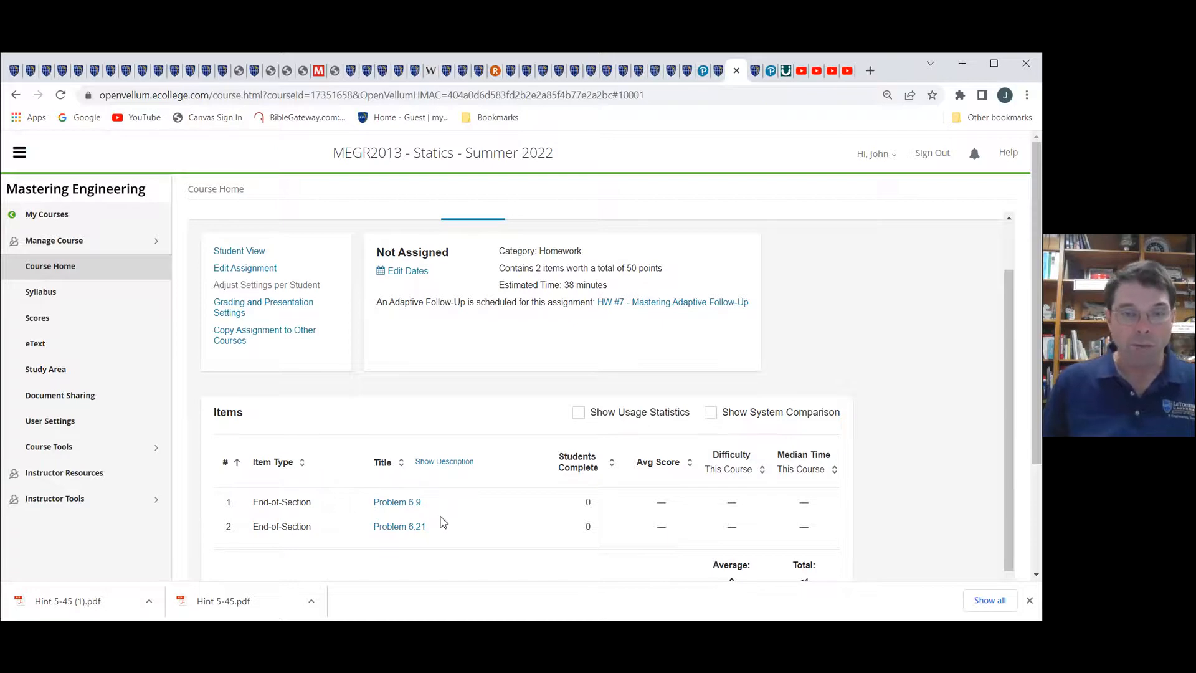
- Compare the HW #7 - Mastering items with the Topic 7 problem numbers in the Canvas Topic and Assignment Schedule
{"action": "left_click", "coordinate": [686, 74]}
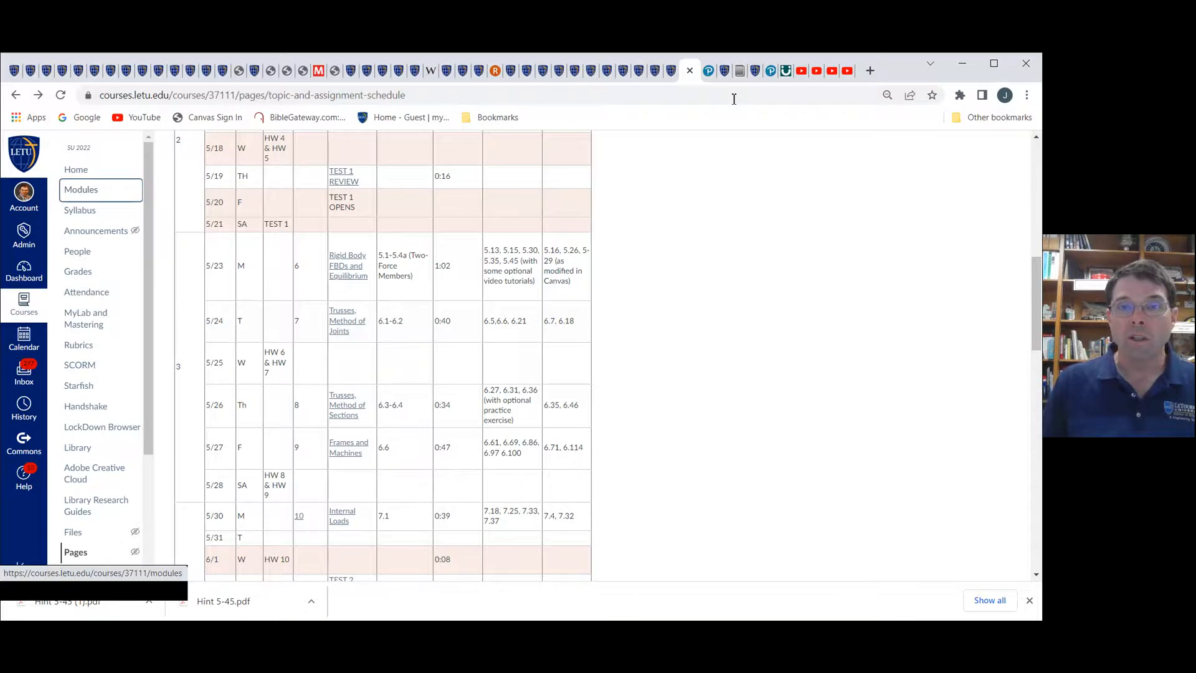
{"action": "left_click", "coordinate": [739, 73]}
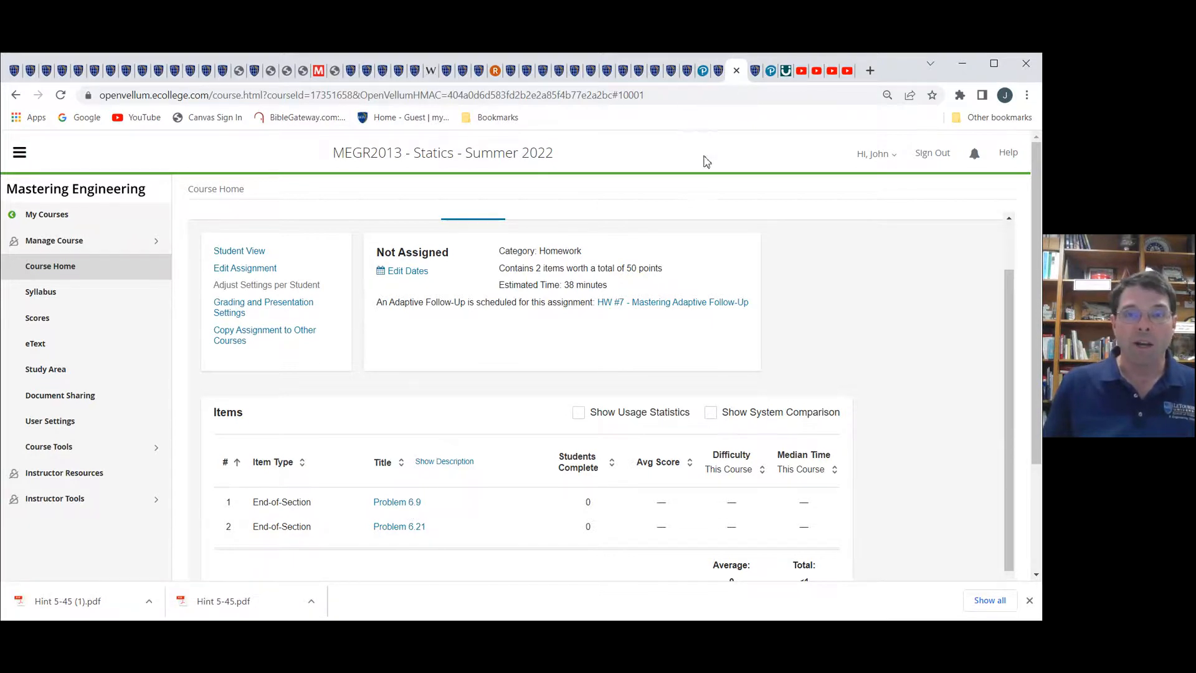
{"action": "left_click", "coordinate": [687, 73]}
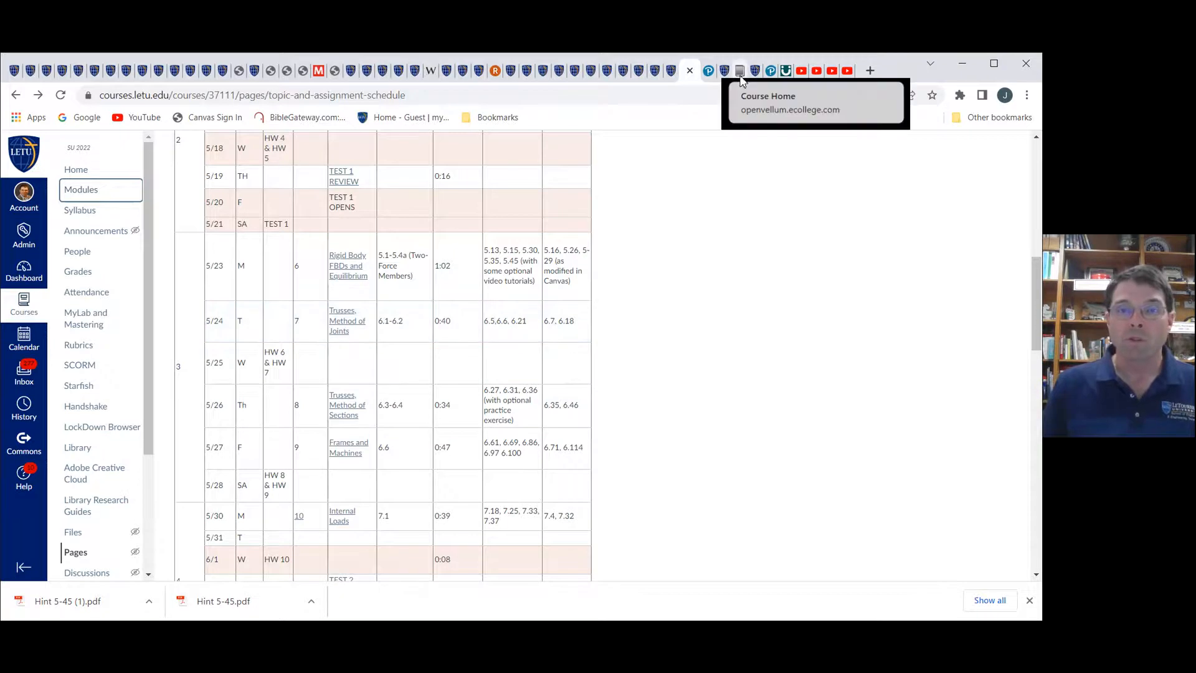
{"action": "left_click", "coordinate": [738, 71]}
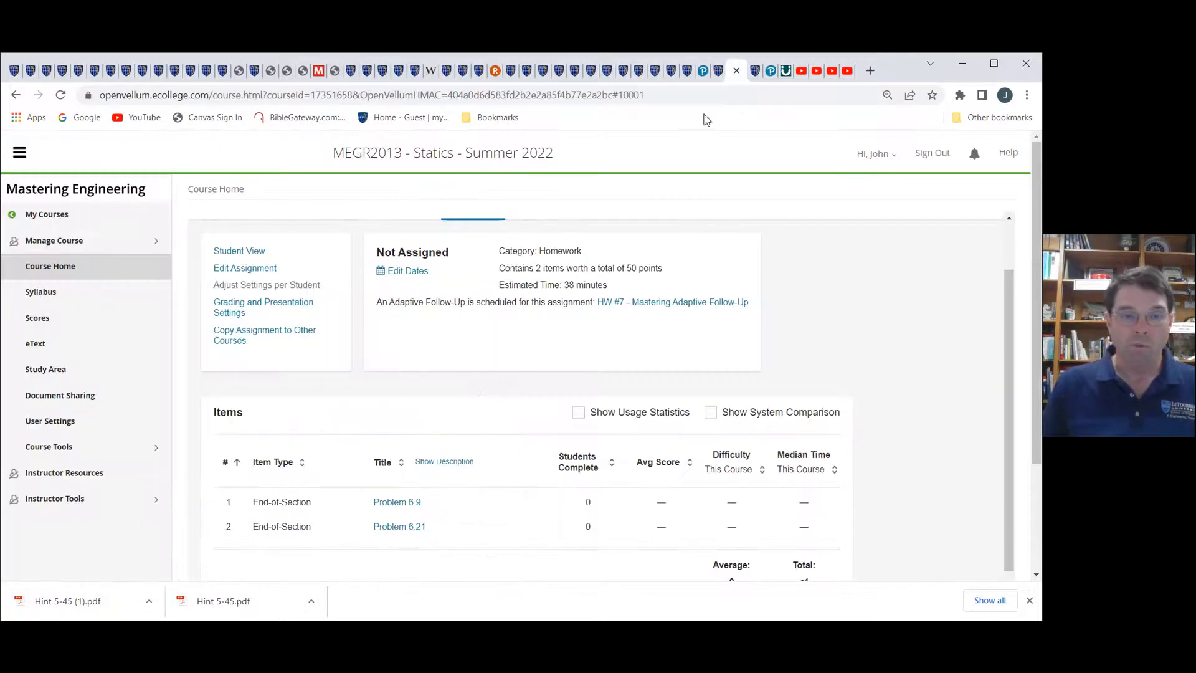
- Start editing HW #7 - Mastering and list the available items for chapter 6. Structural Analysis
{"action": "left_click", "coordinate": [262, 270]}
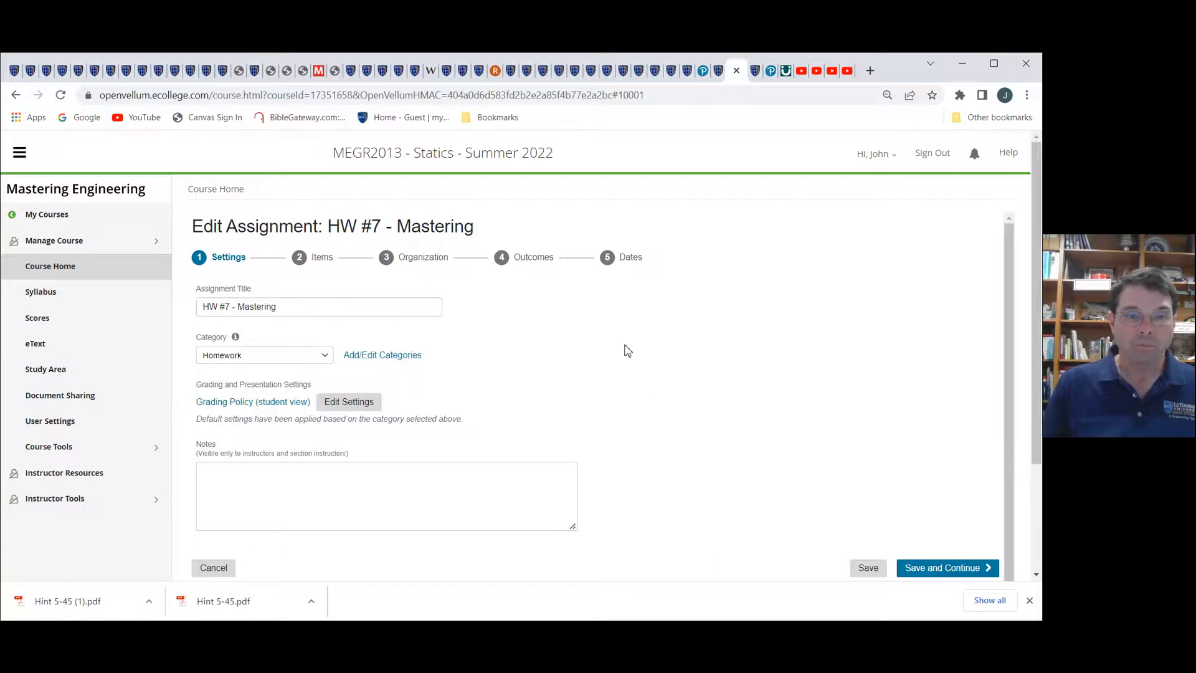
{"action": "scroll", "coordinate": [643, 389], "scroll_direction": "down", "scroll_amount": 1}
{"action": "scroll", "coordinate": [398, 318], "scroll_direction": "up", "scroll_amount": 1}
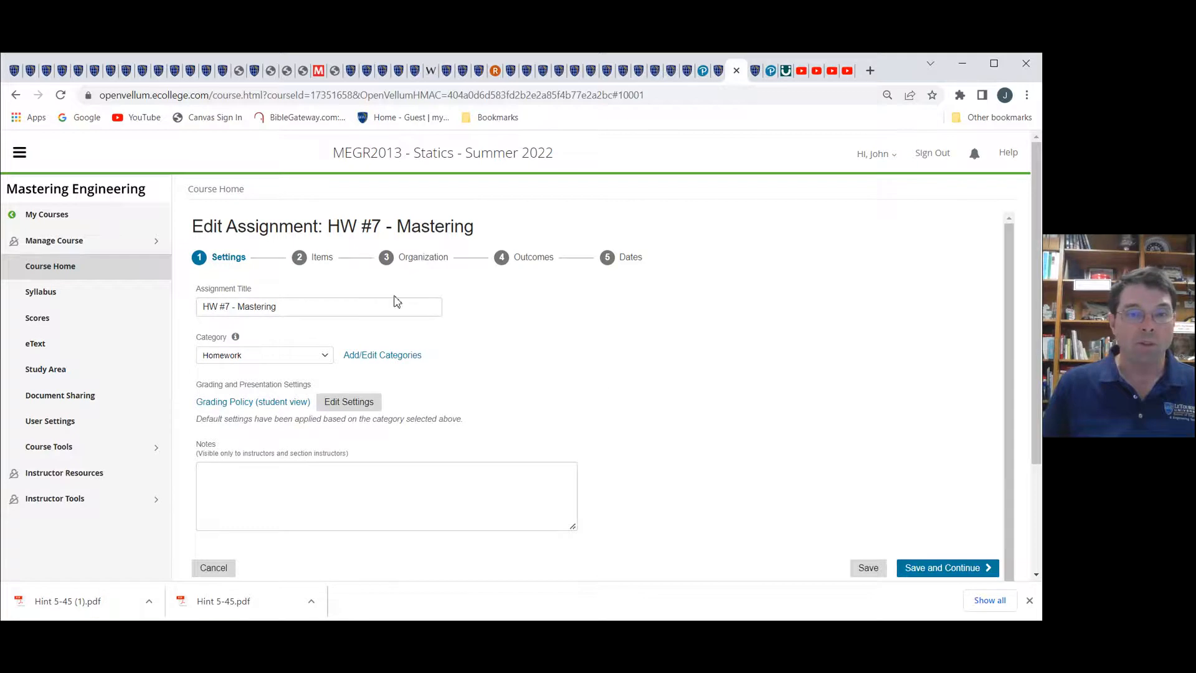
{"action": "left_click", "coordinate": [326, 264]}
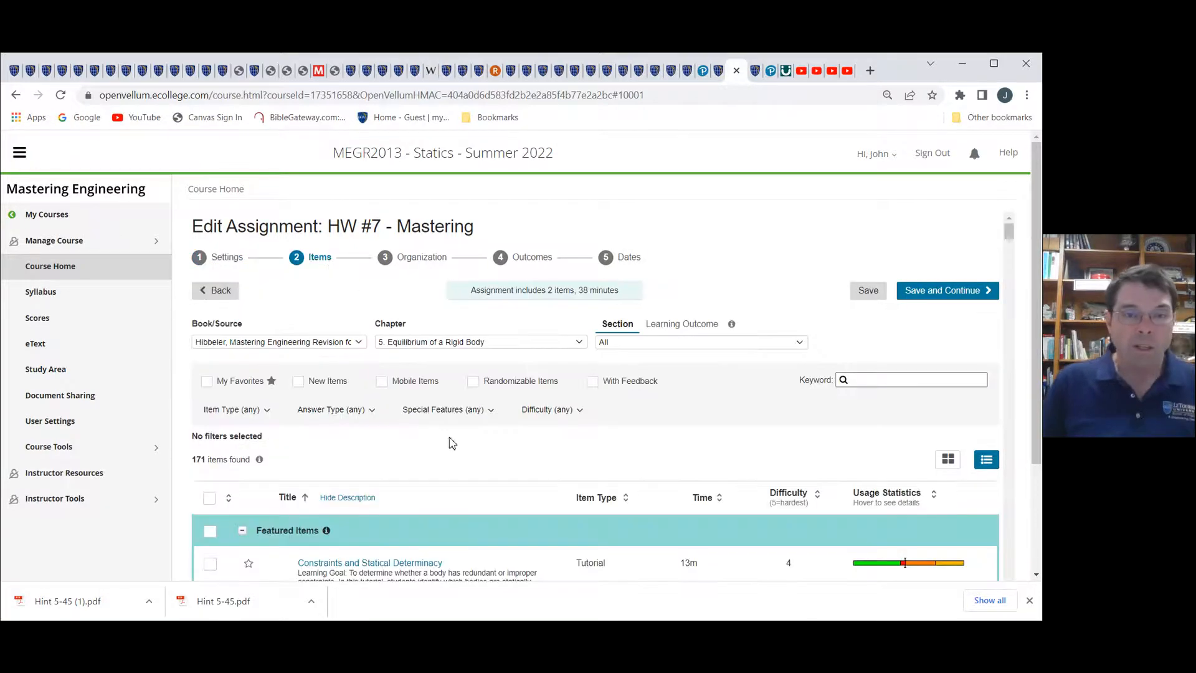
{"action": "scroll", "coordinate": [461, 452], "scroll_direction": "down", "scroll_amount": 1}
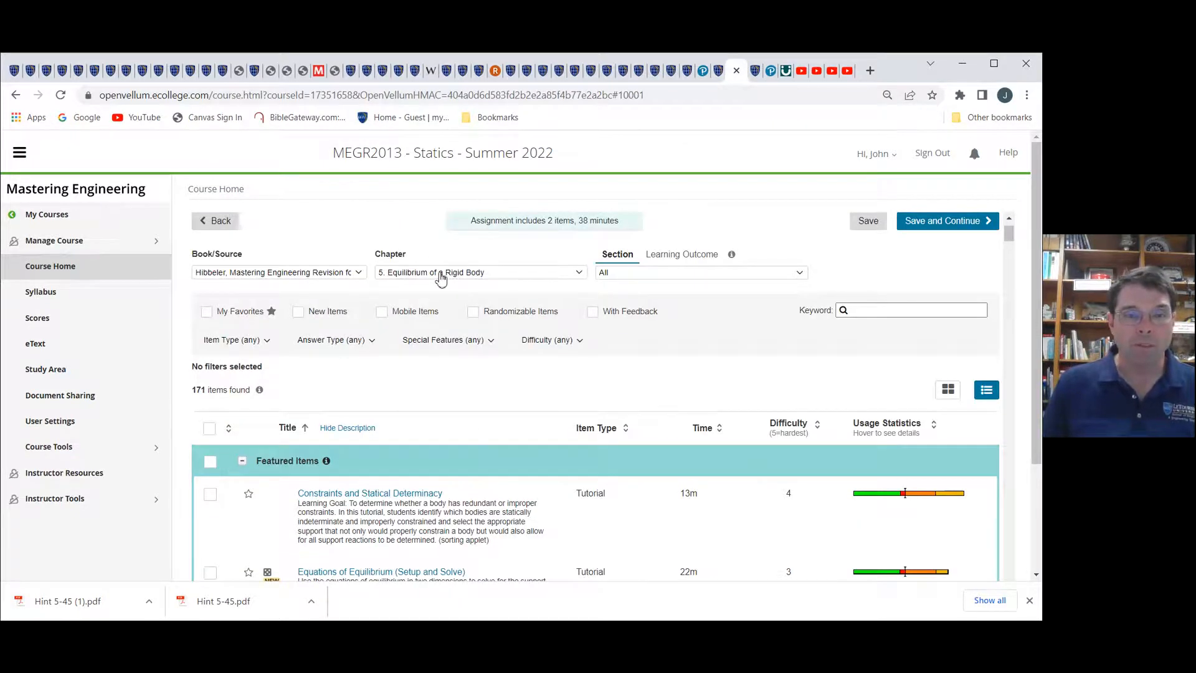
{"action": "left_click", "coordinate": [579, 279]}
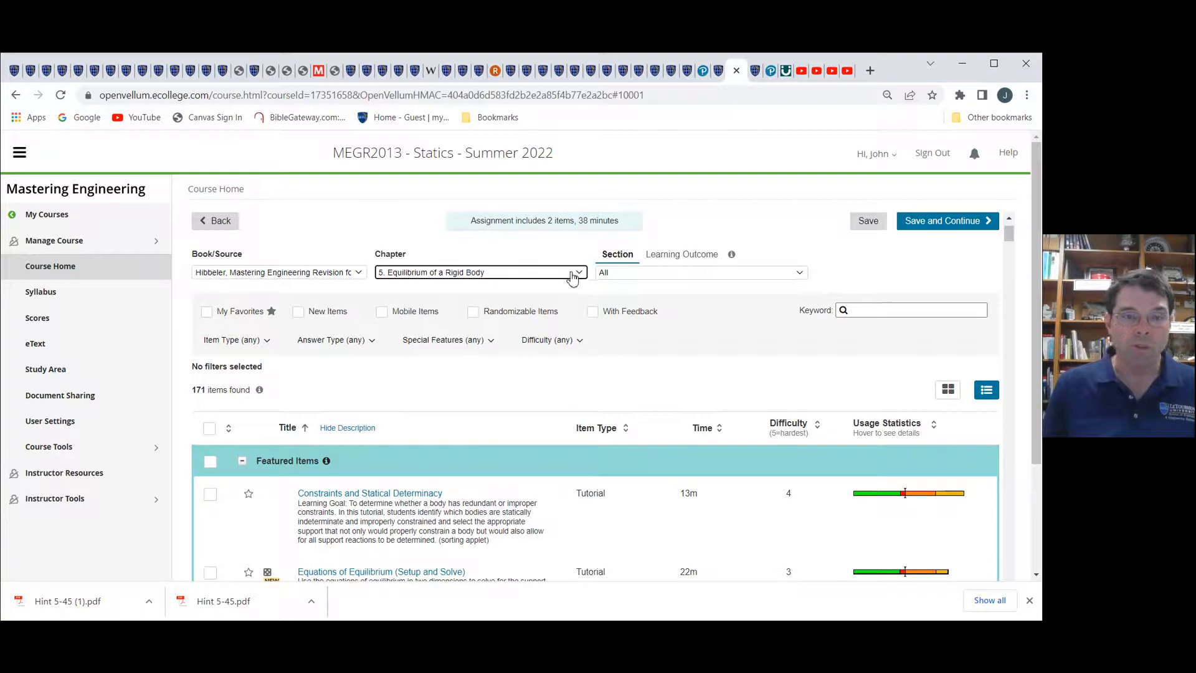
{"action": "left_click", "coordinate": [468, 369]}
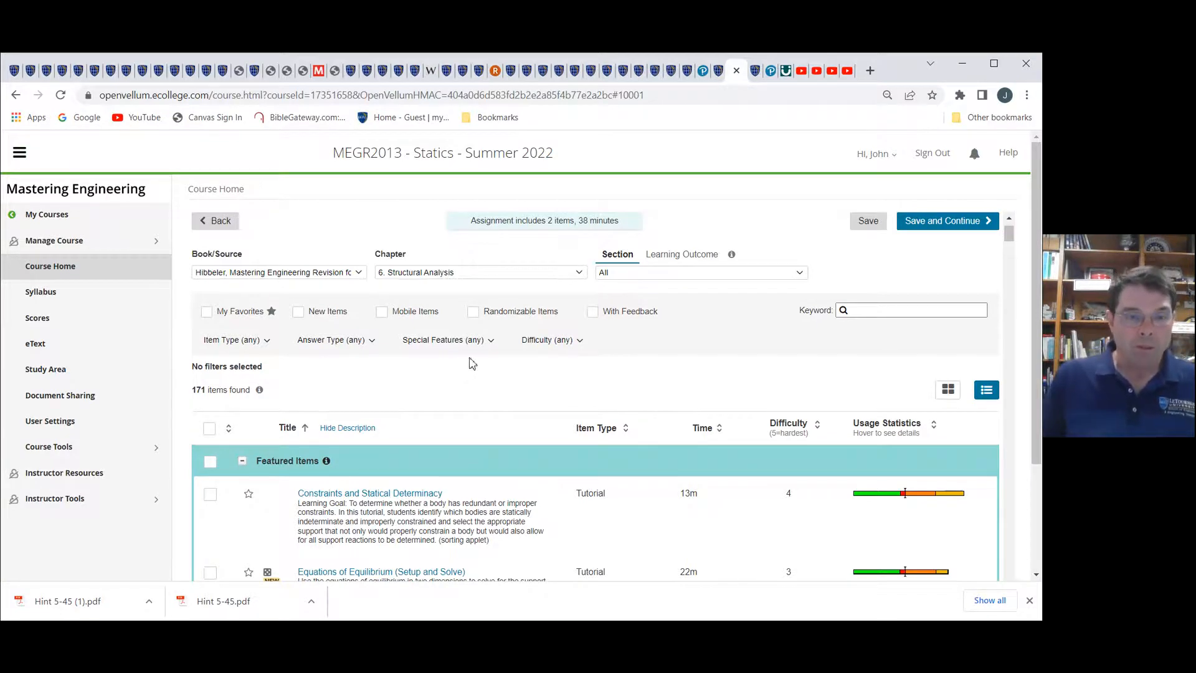
- Deselect Problem 6.9 and select Problem 6.5 and Problem 6.6 under section 6.2 The Method of Joints
{"action": "scroll", "coordinate": [489, 368], "scroll_direction": "down", "scroll_amount": 15}
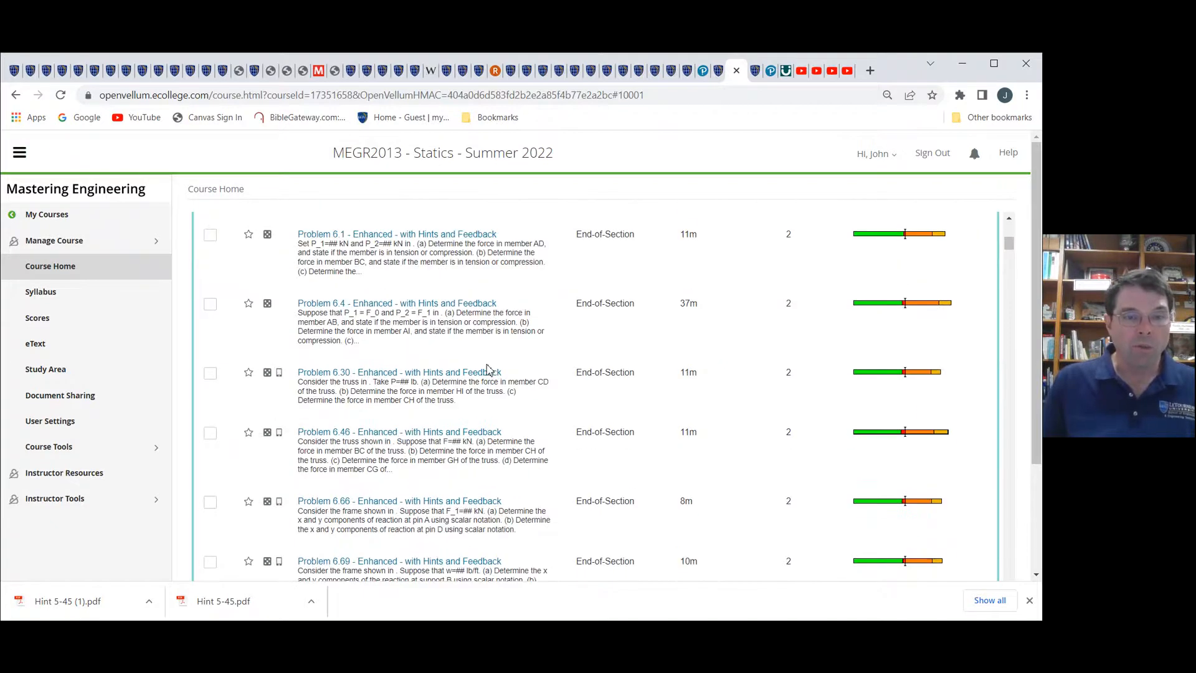
{"action": "scroll", "coordinate": [489, 367], "scroll_direction": "down", "scroll_amount": 12}
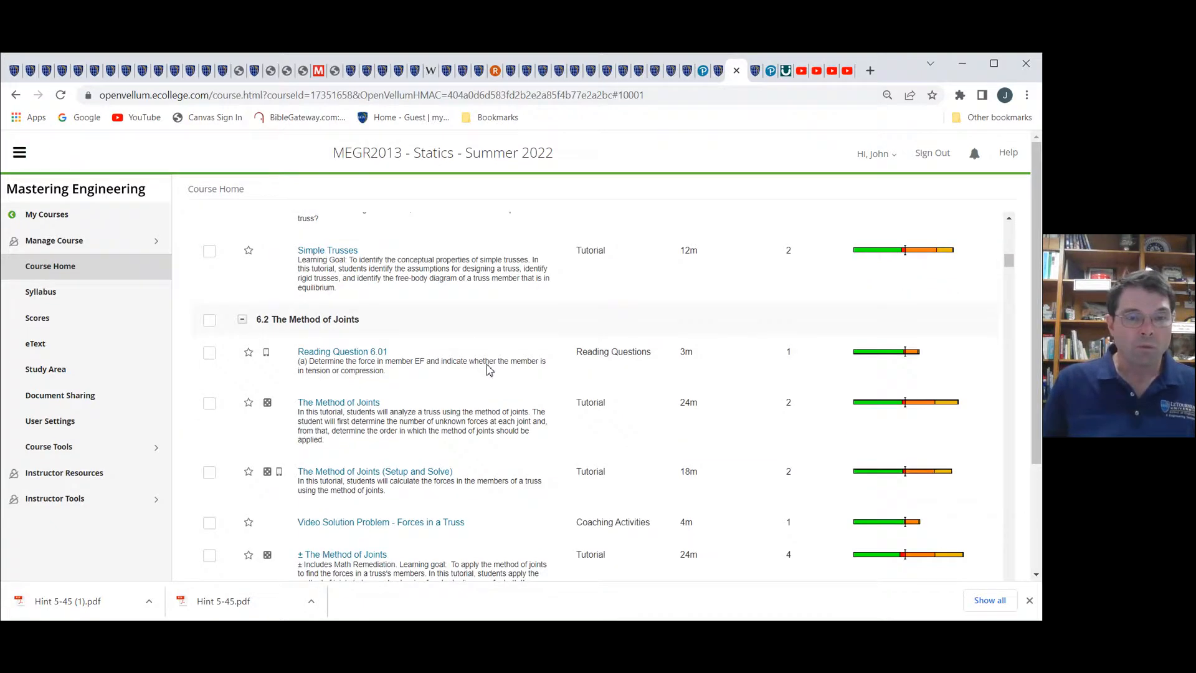
{"action": "scroll", "coordinate": [489, 367], "scroll_direction": "down", "scroll_amount": 6}
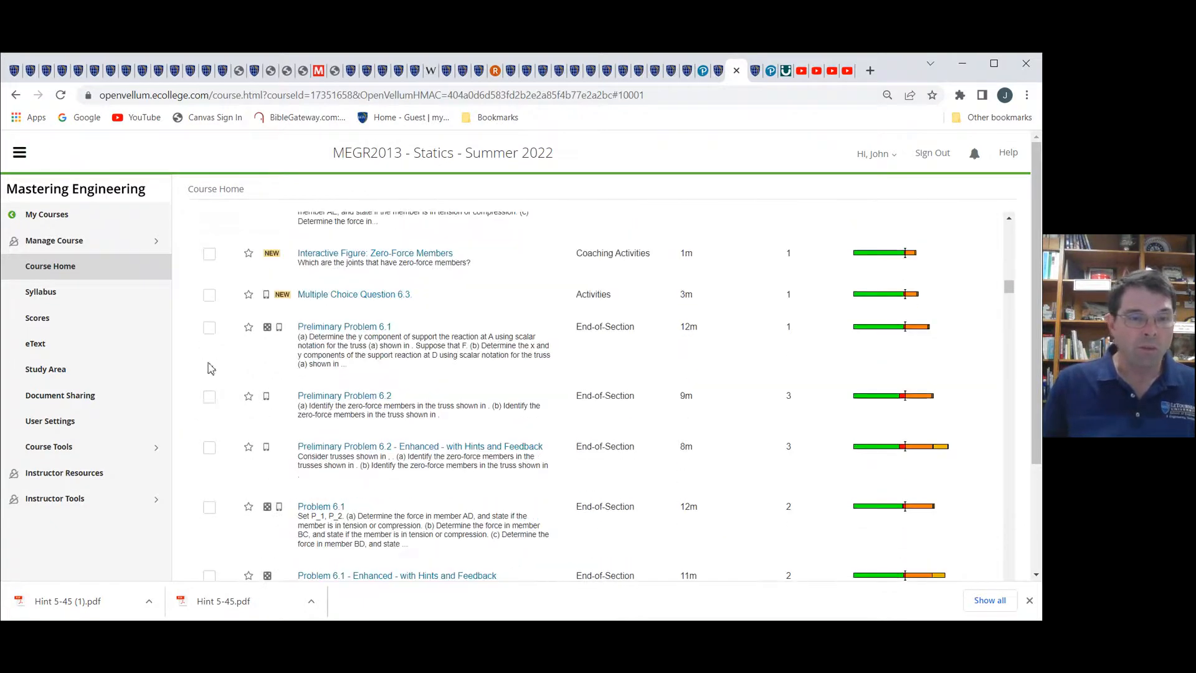
{"action": "scroll", "coordinate": [398, 442], "scroll_direction": "down", "scroll_amount": 6}
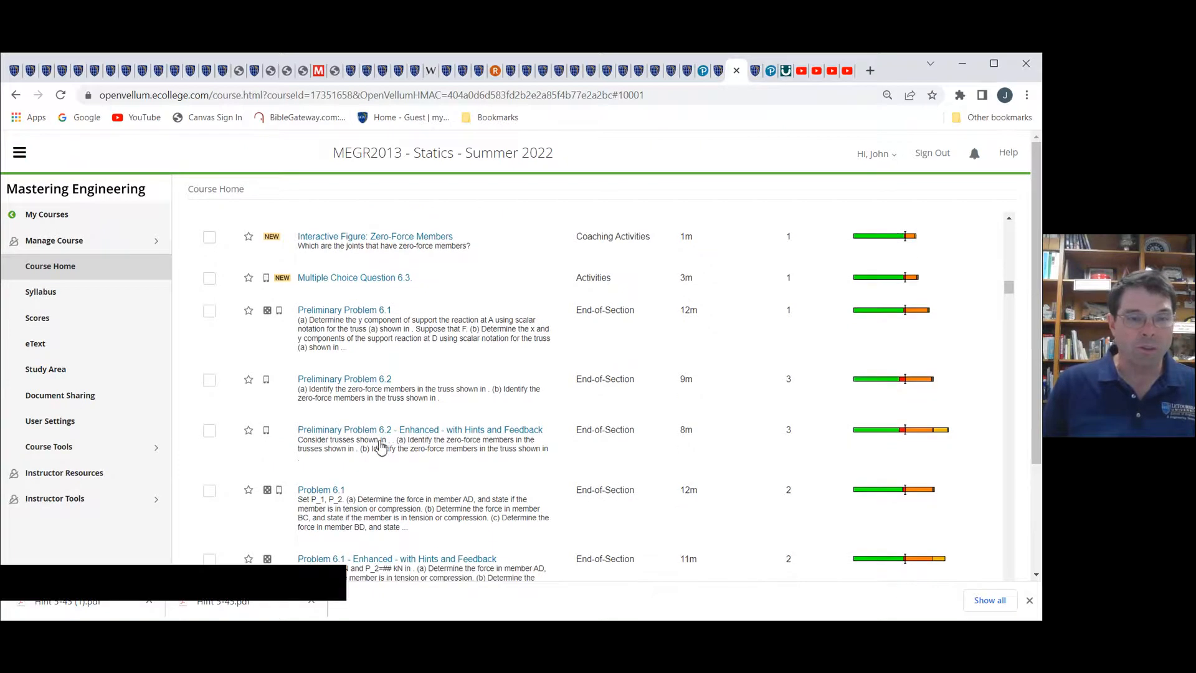
{"action": "scroll", "coordinate": [420, 433], "scroll_direction": "down", "scroll_amount": 5}
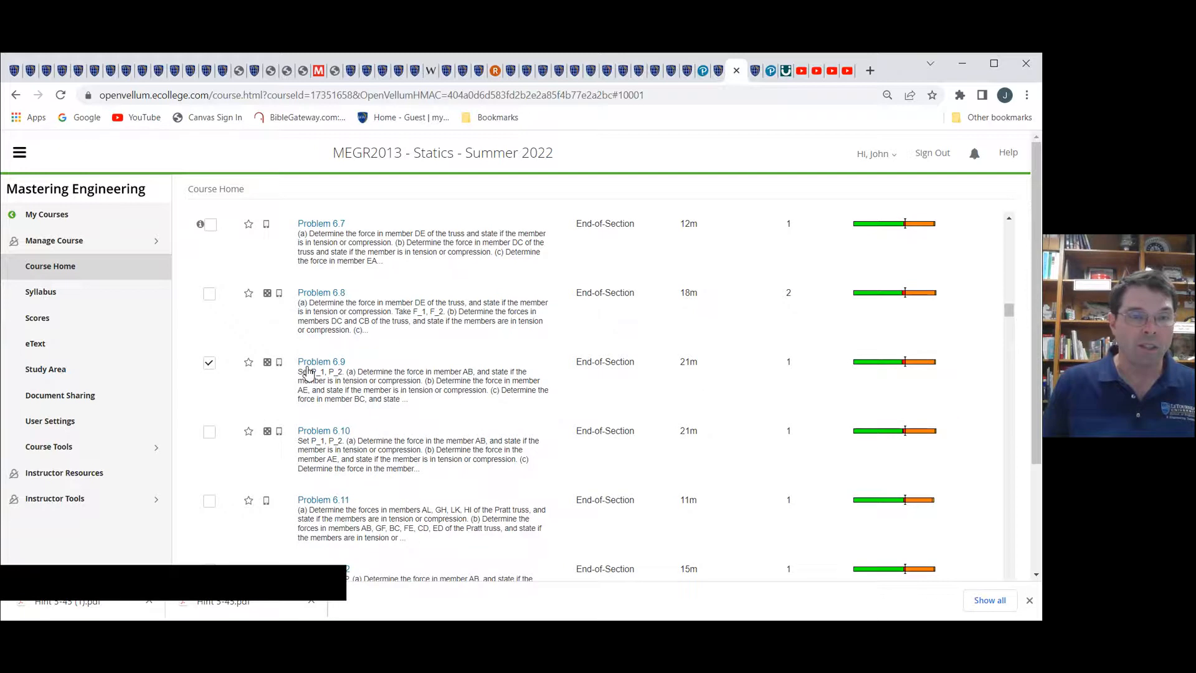
{"action": "scroll", "coordinate": [391, 372], "scroll_direction": "up", "scroll_amount": 4}
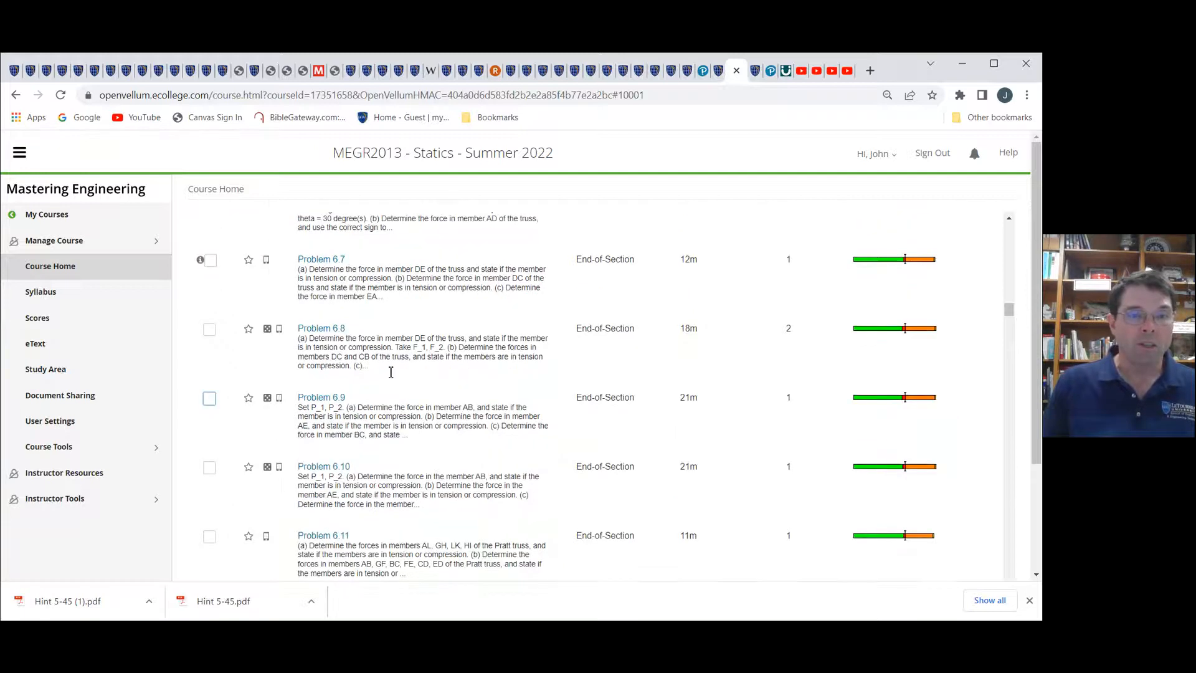
{"action": "left_click", "coordinate": [209, 365]}
{"action": "left_click", "coordinate": [209, 435]}
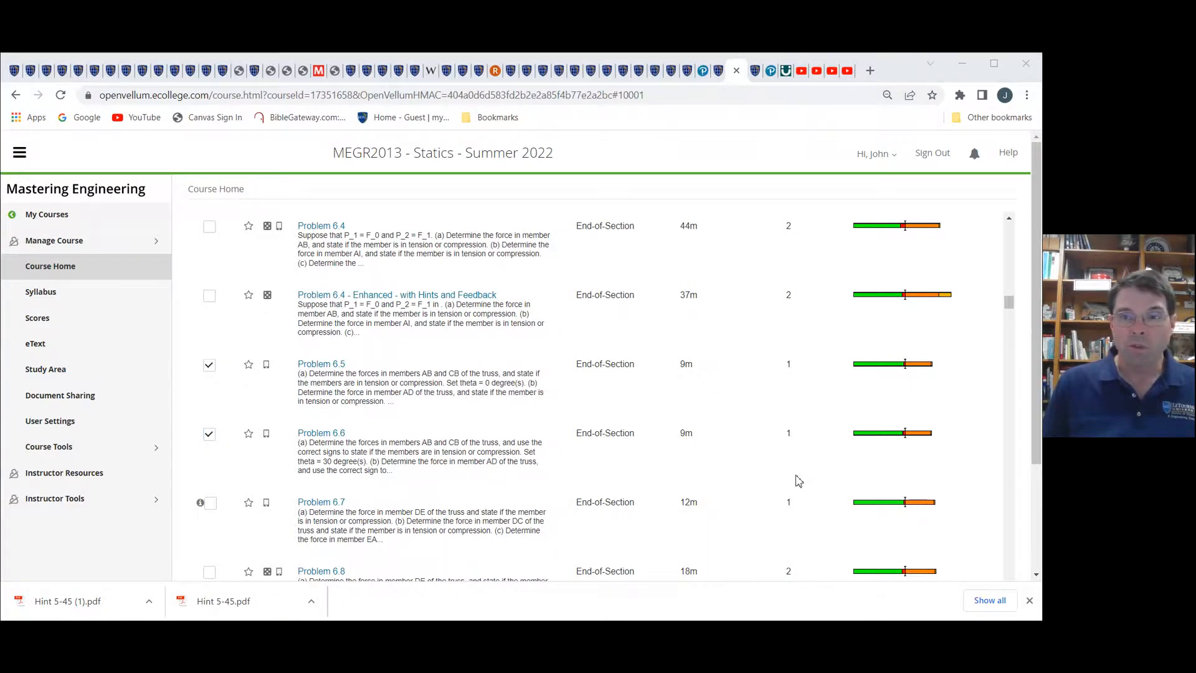
- Save the assignment's item selection and continue to the Organization stage
{"action": "left_click_drag", "start_coordinate": [1010, 304], "coordinate": [966, 576]}
{"action": "scroll", "coordinate": [908, 540], "scroll_direction": "down", "scroll_amount": 2}
{"action": "scroll", "coordinate": [909, 546], "scroll_direction": "down", "scroll_amount": 5}
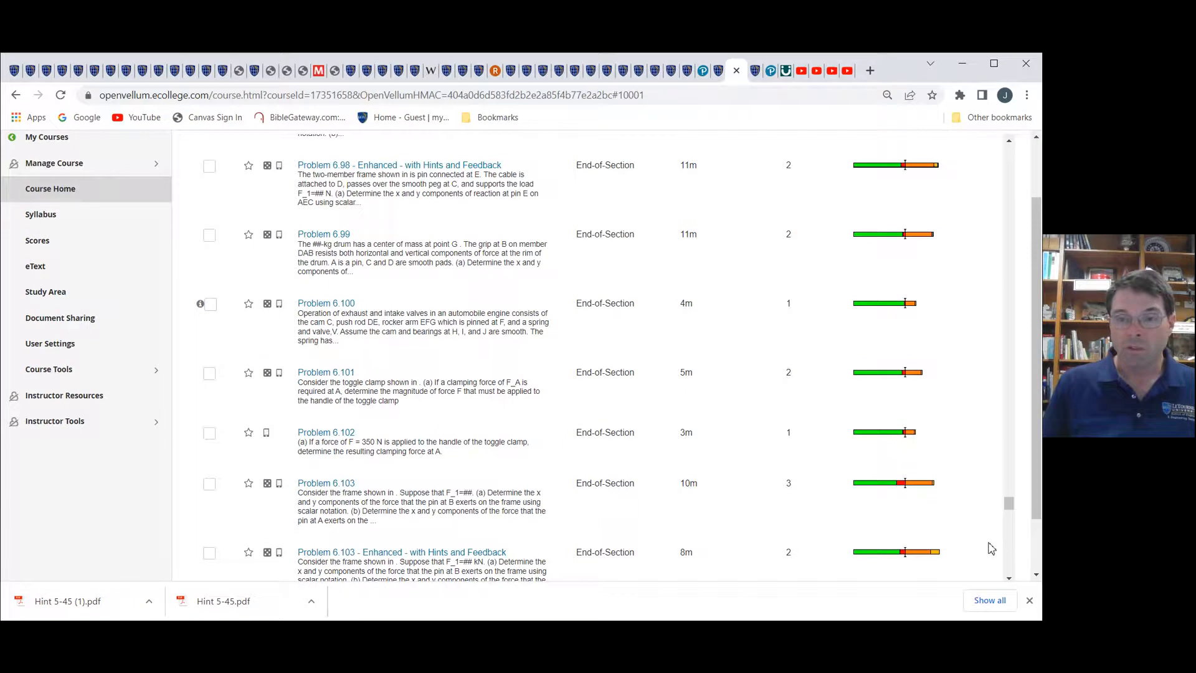
{"action": "scroll", "coordinate": [993, 546], "scroll_direction": "up", "scroll_amount": 2}
{"action": "scroll", "coordinate": [993, 545], "scroll_direction": "down", "scroll_amount": 2}
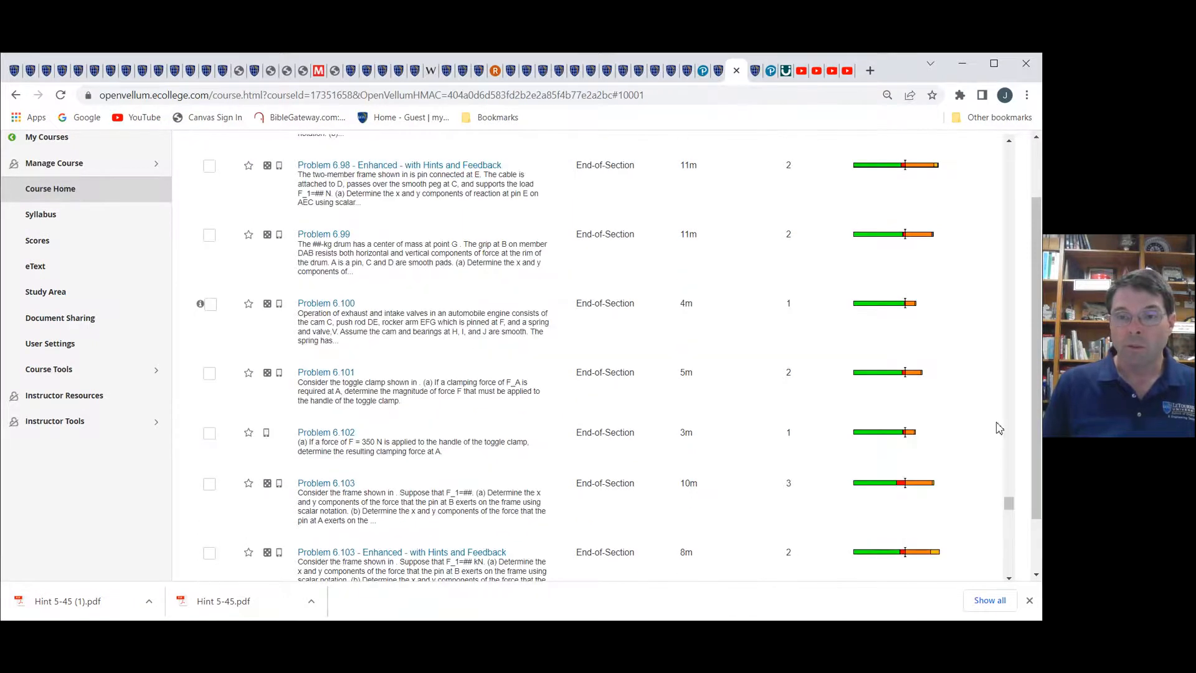
{"action": "left_click_drag", "start_coordinate": [1011, 510], "coordinate": [1010, 579]}
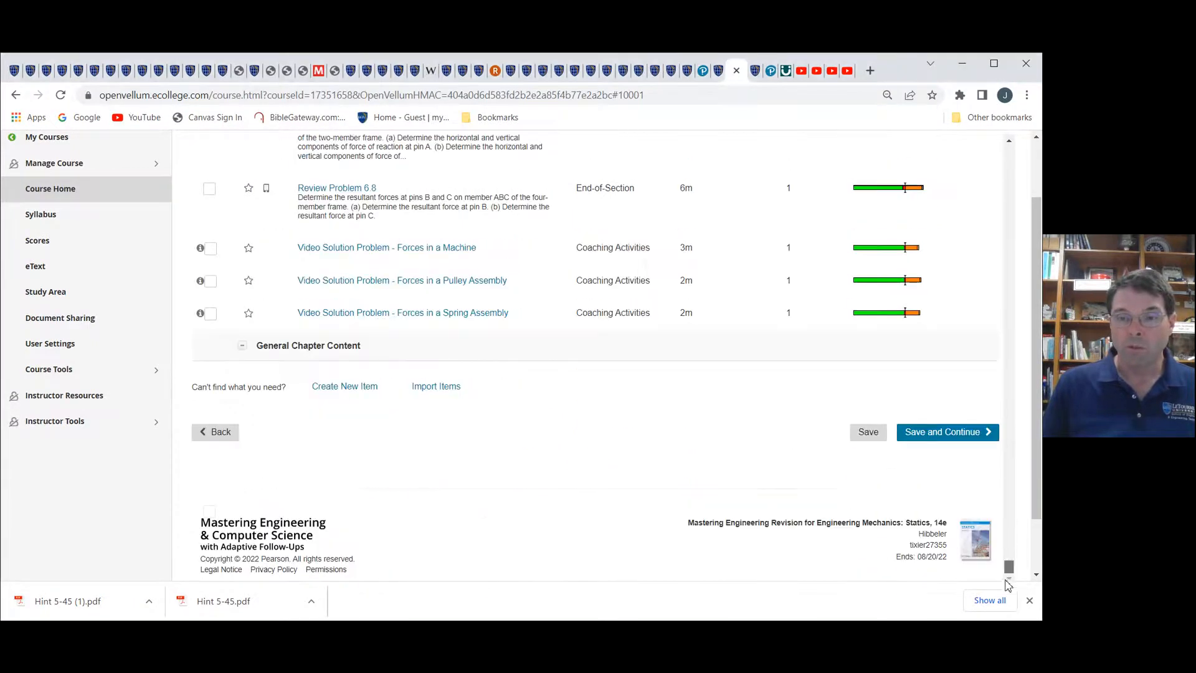
{"action": "left_click", "coordinate": [941, 434]}
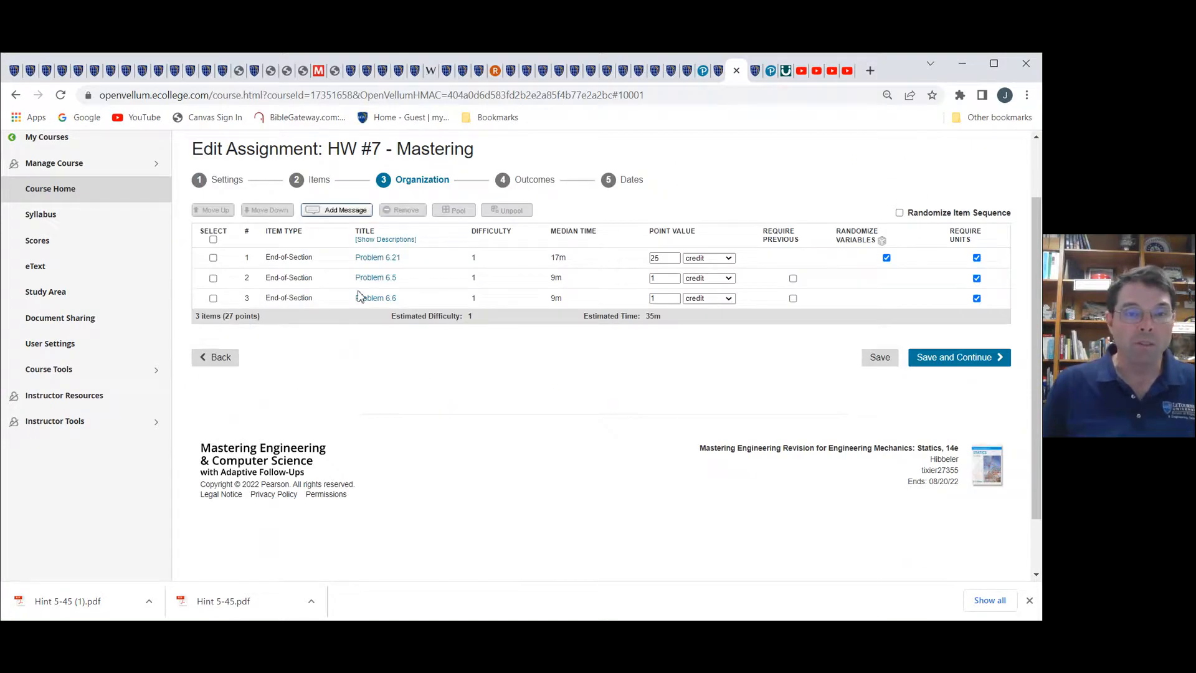
- Reorder the assignment items so that Problem 6.5 comes first and Problem 6.6 second, ahead of Problem 6.21
{"action": "left_click", "coordinate": [214, 280]}
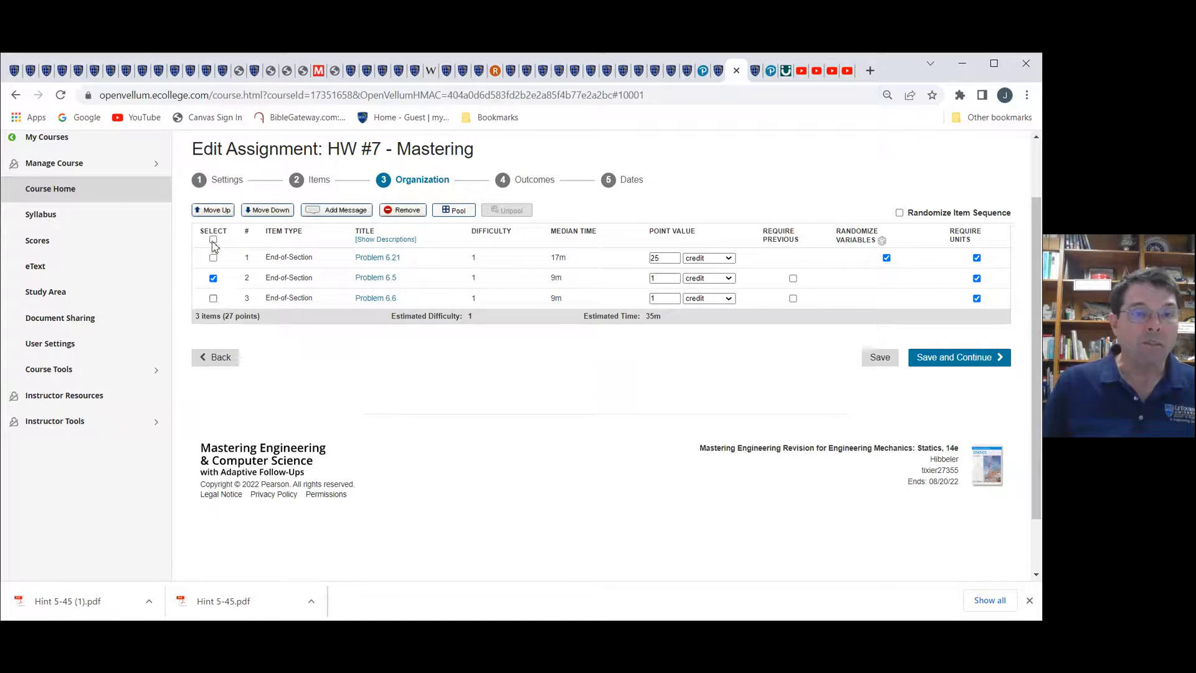
{"action": "left_click", "coordinate": [222, 212]}
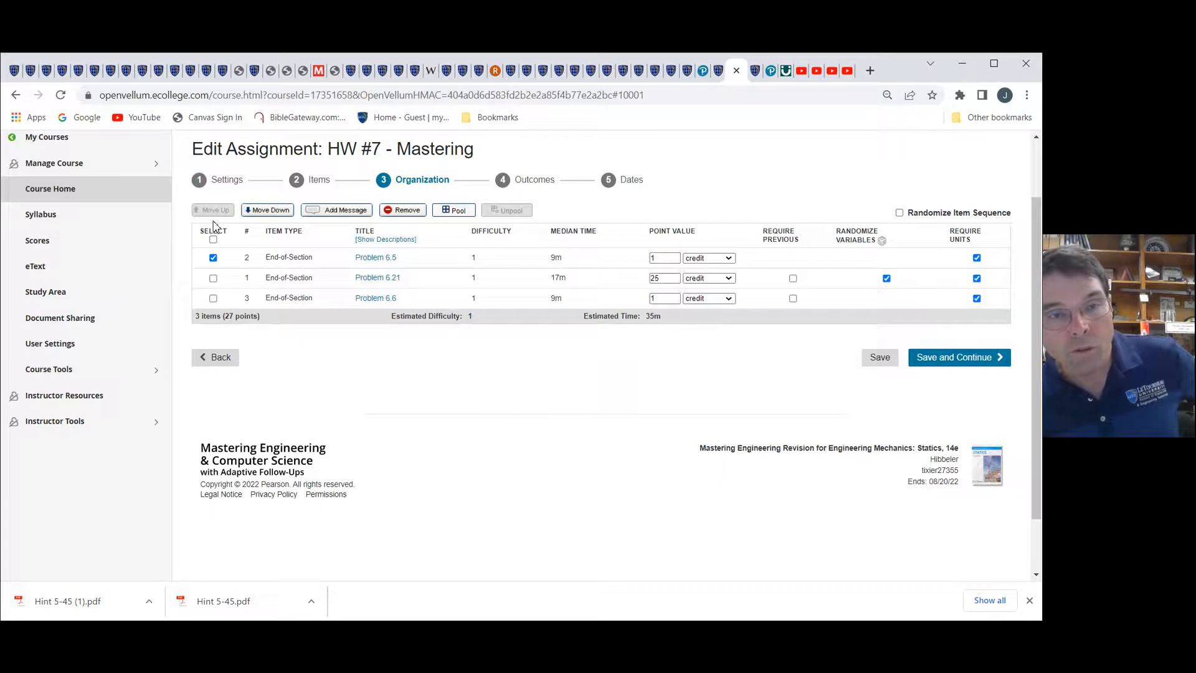
{"action": "left_click", "coordinate": [214, 299]}
{"action": "left_click", "coordinate": [213, 257]}
{"action": "left_click", "coordinate": [213, 210]}
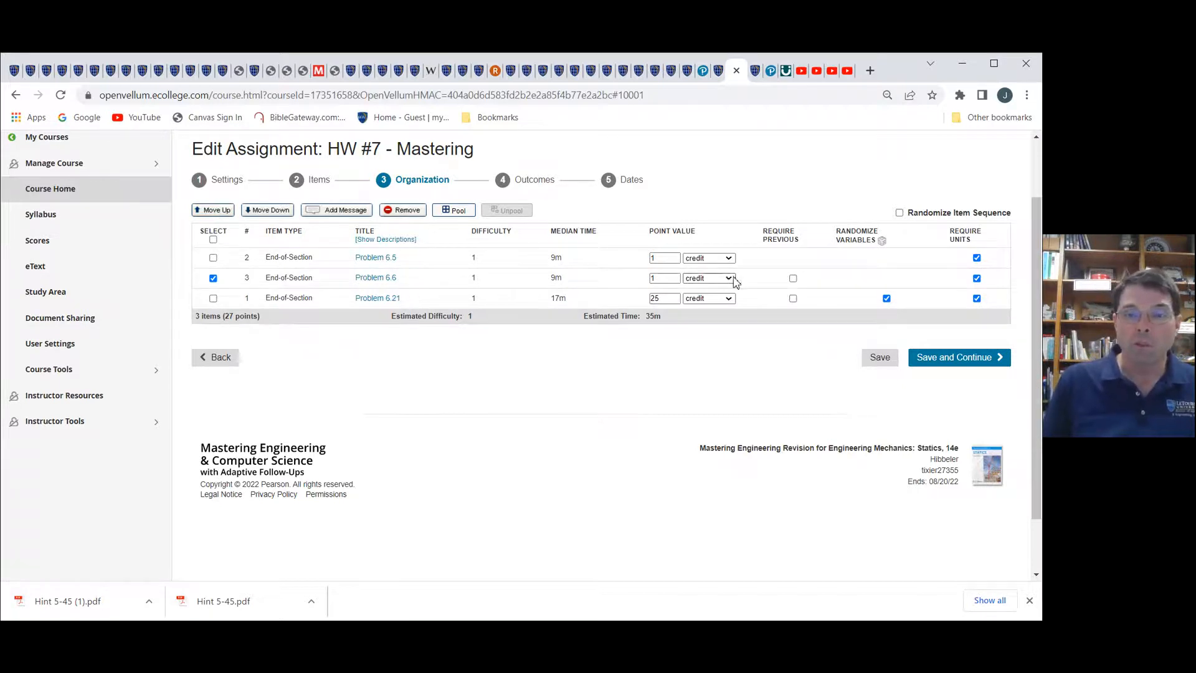
- Set the point values of Problem 6.6 and Problem 6.5 to 25 each
{"action": "left_click", "coordinate": [664, 280]}
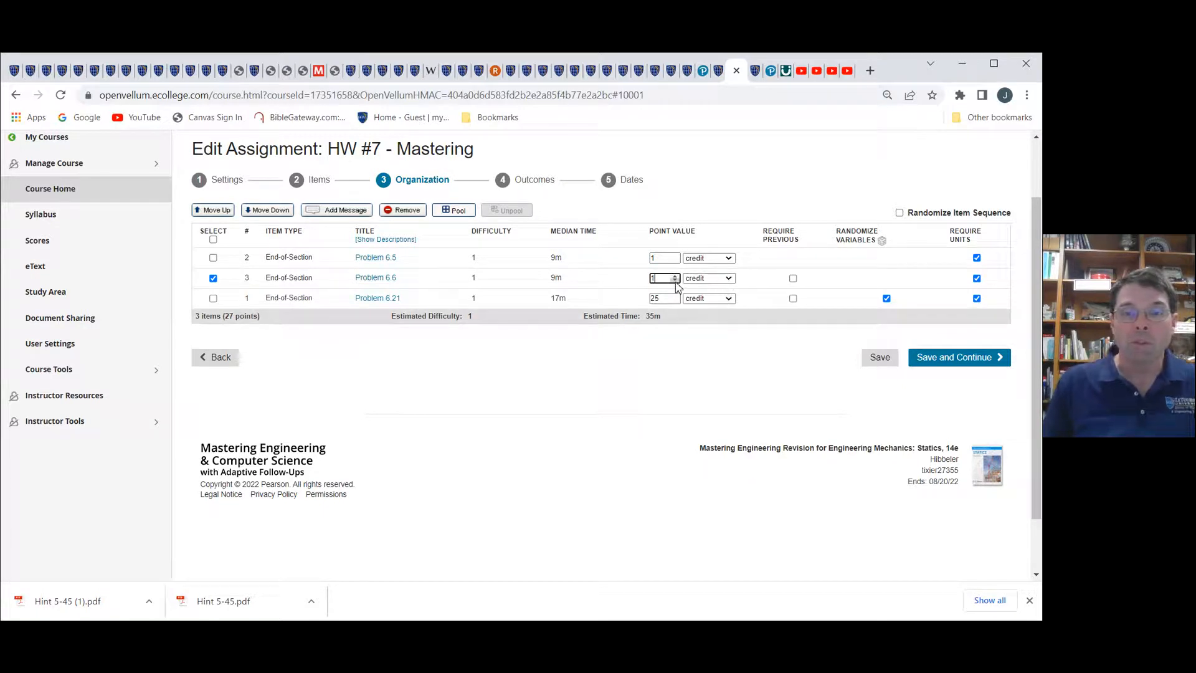
{"action": "left_click_drag", "start_coordinate": [664, 279], "coordinate": [647, 285]}
{"action": "type", "text": "0.999"}
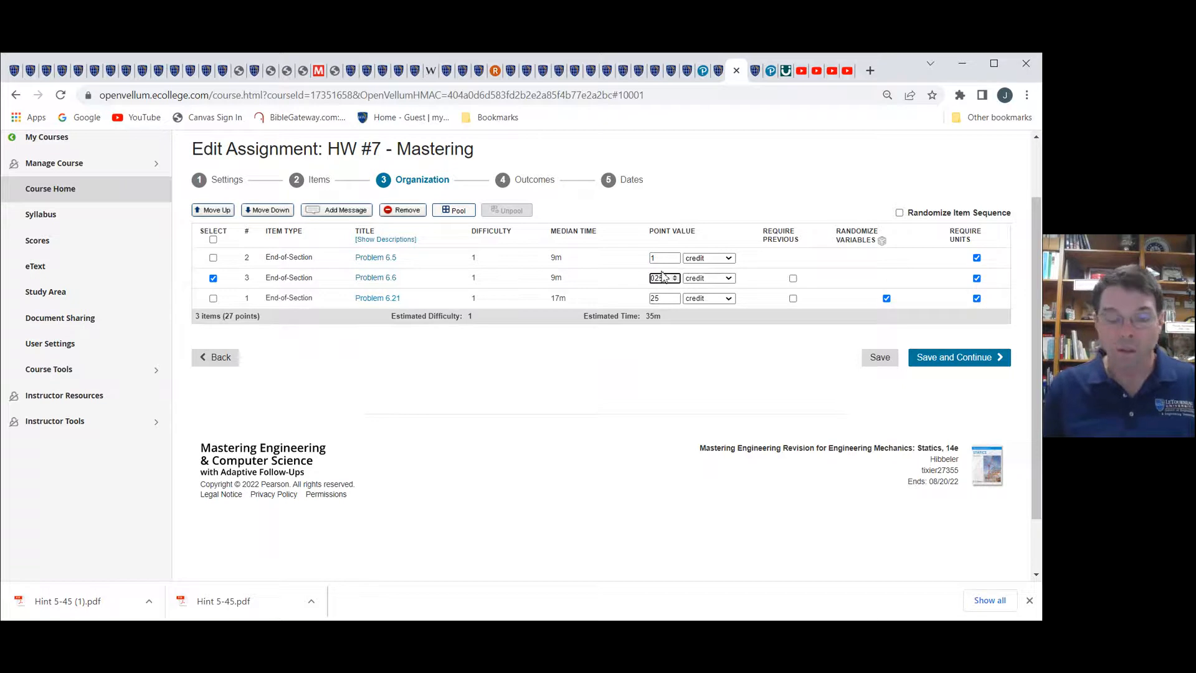
{"action": "key", "text": "BackSpace"}
{"action": "type", "text": "25"}
{"action": "double_click", "coordinate": [657, 257]}
{"action": "type", "text": "25"}
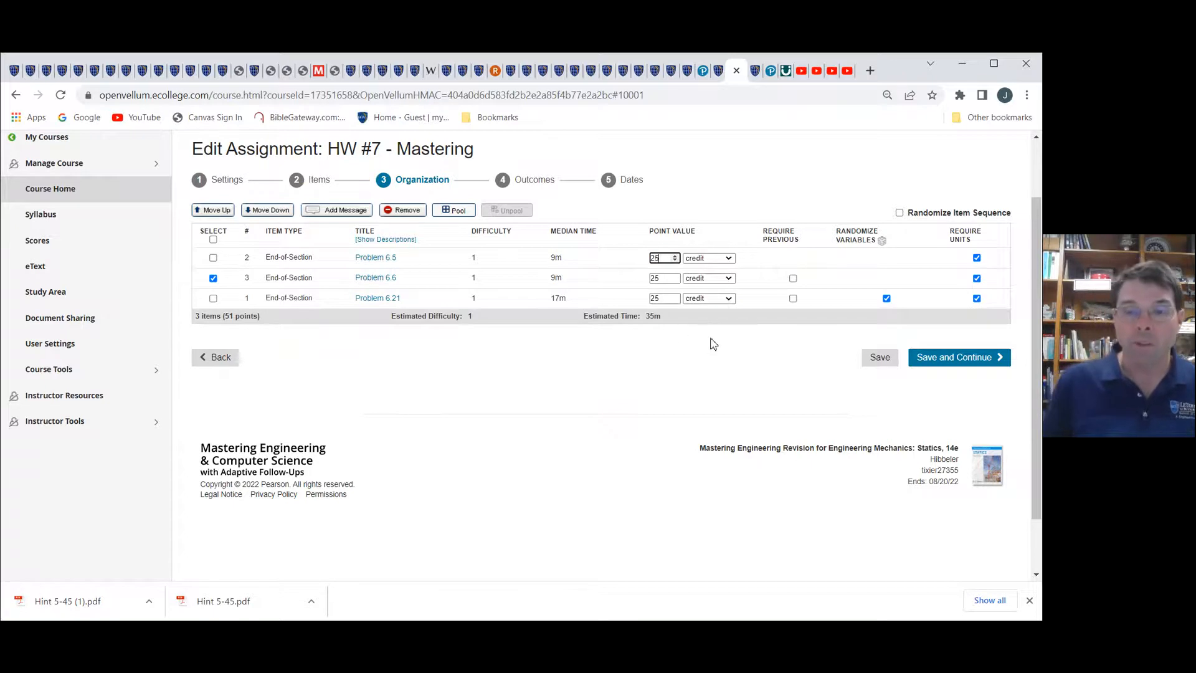
- Save the item organization and continue past Outcomes to the Dates stage of HW #7 - Mastering
{"action": "scroll", "coordinate": [774, 392], "scroll_direction": "up", "scroll_amount": 1}
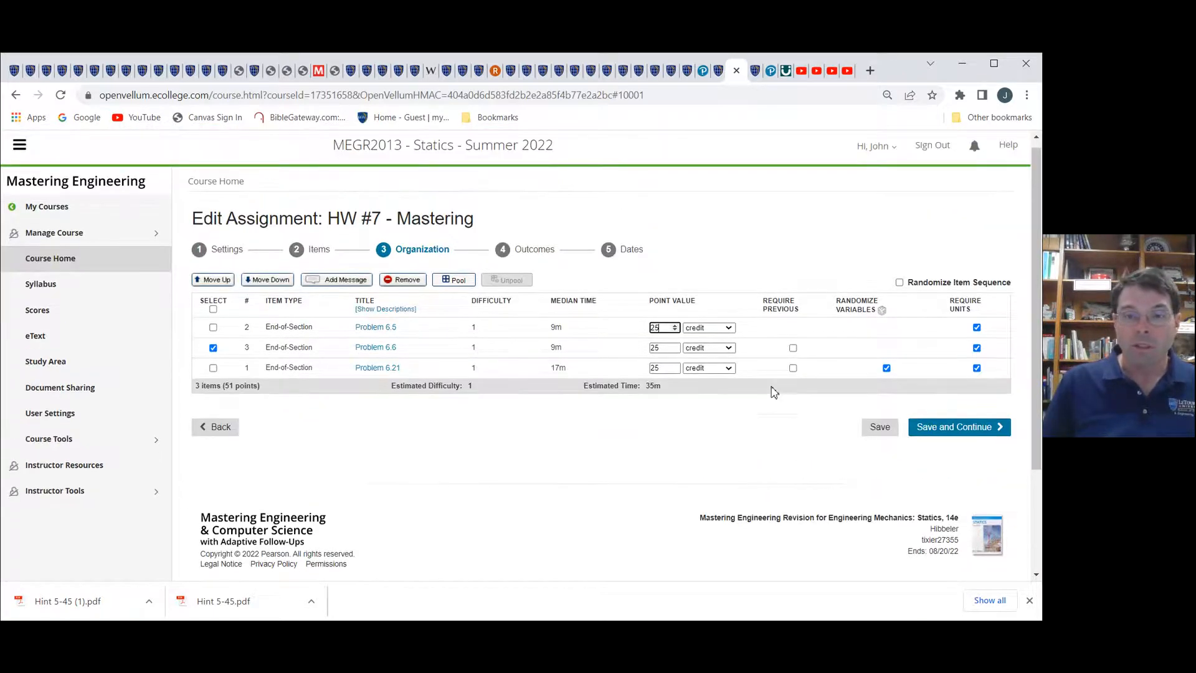
{"action": "left_click", "coordinate": [788, 418]}
{"action": "left_click", "coordinate": [949, 433]}
{"action": "left_click", "coordinate": [968, 471]}
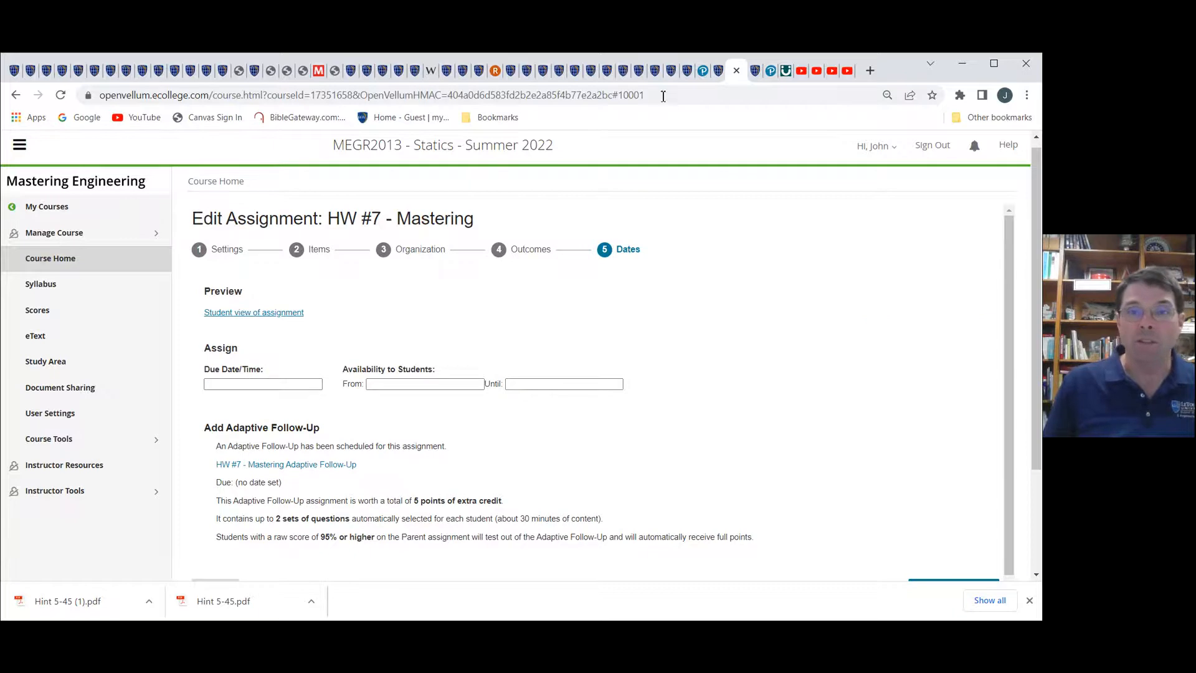
- Set the HW #7 - Mastering due date to 05/25/22 at 11:59pm, following the Canvas topic and assignment schedule, and save the finished assignment
{"action": "left_click", "coordinate": [686, 70]}
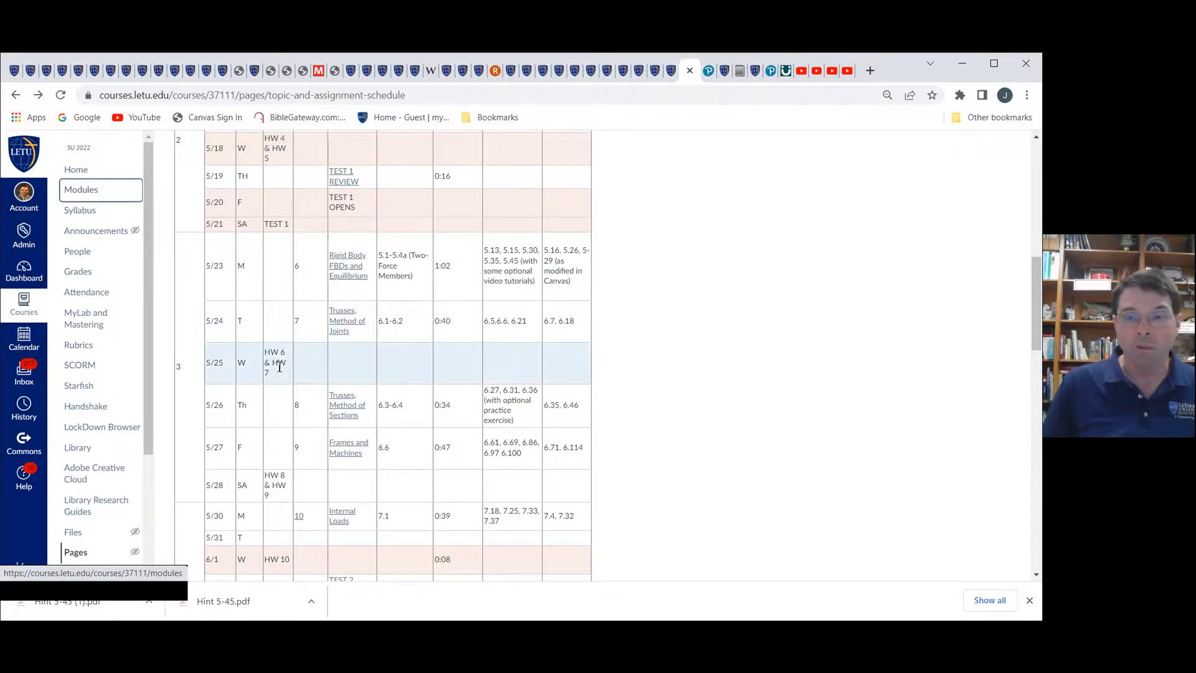
{"action": "scroll", "coordinate": [279, 367], "scroll_direction": "up", "scroll_amount": 15}
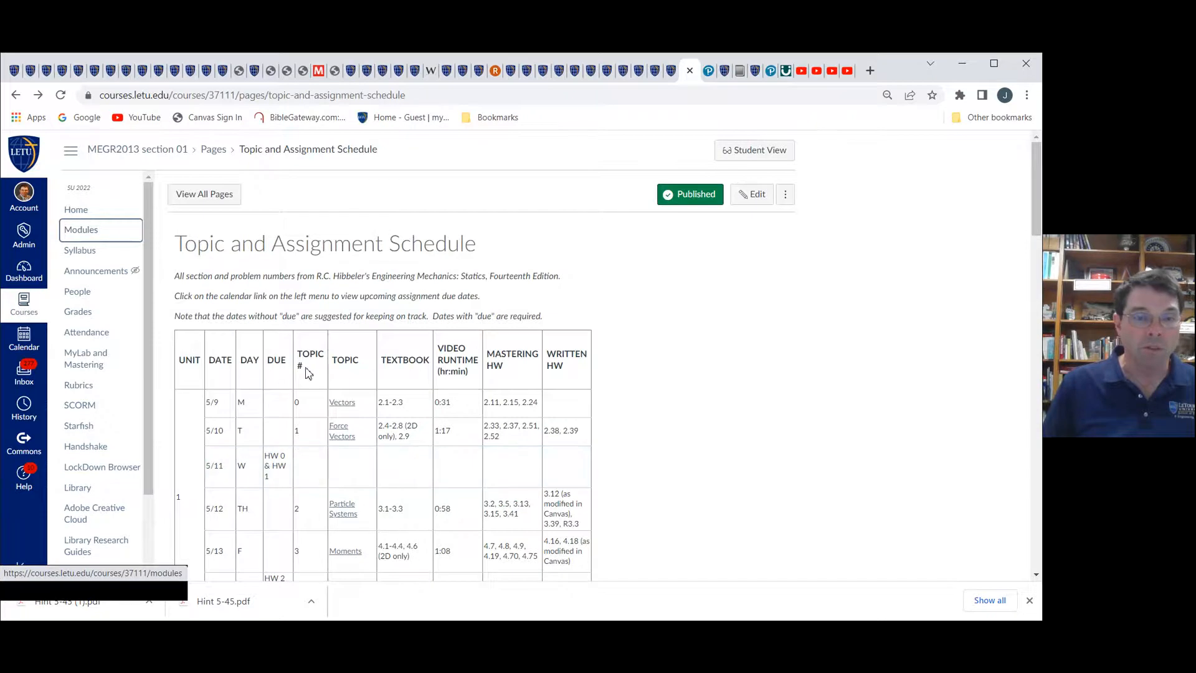
{"action": "scroll", "coordinate": [279, 370], "scroll_direction": "down", "scroll_amount": 10}
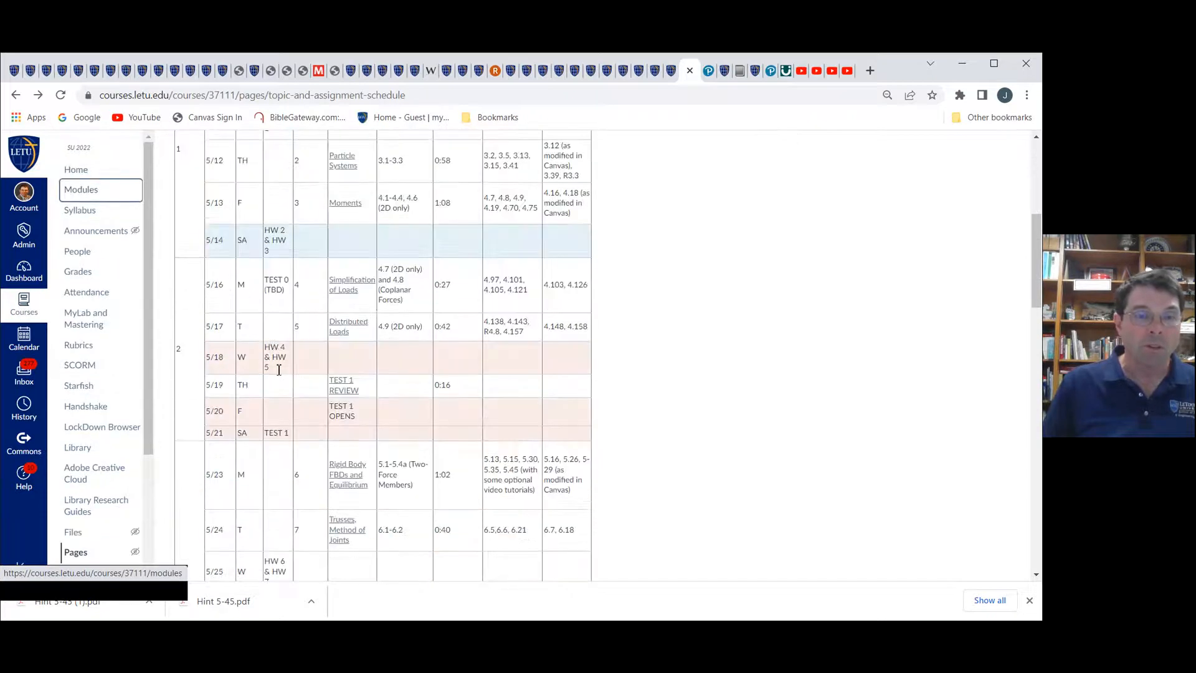
{"action": "scroll", "coordinate": [279, 370], "scroll_direction": "down", "scroll_amount": 1}
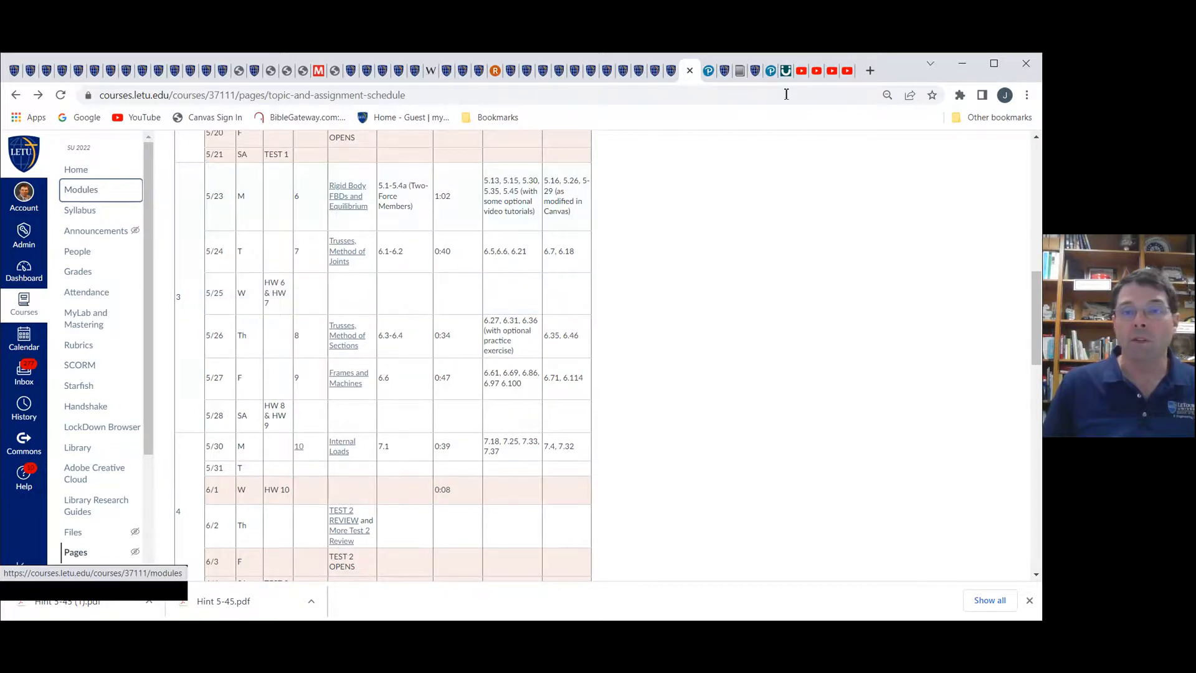
{"action": "left_click", "coordinate": [739, 79]}
{"action": "left_click", "coordinate": [291, 383]}
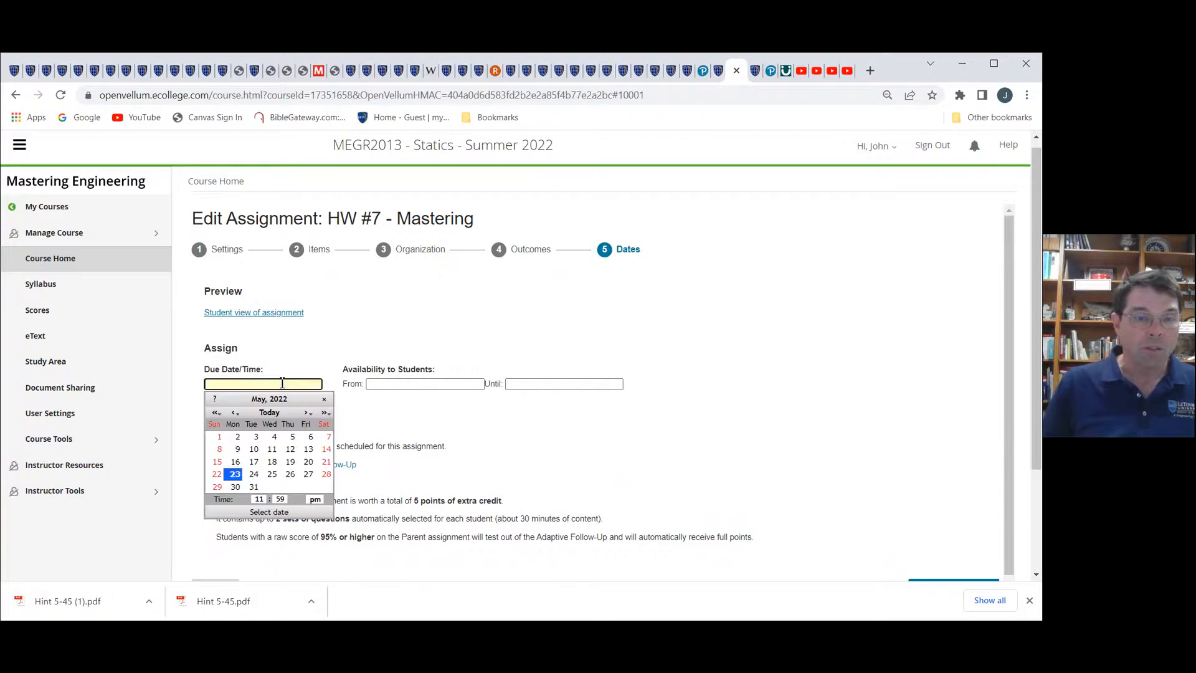
{"action": "left_click", "coordinate": [272, 475]}
{"action": "left_click", "coordinate": [272, 476]}
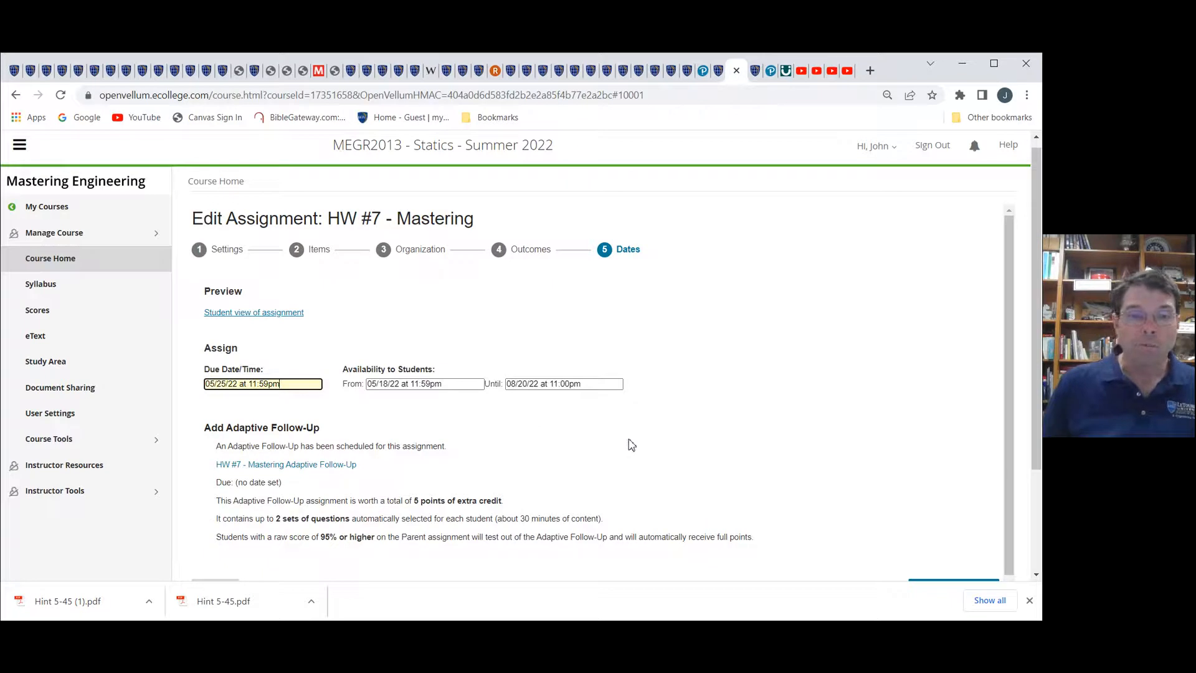
{"action": "scroll", "coordinate": [630, 445], "scroll_direction": "down", "scroll_amount": 1}
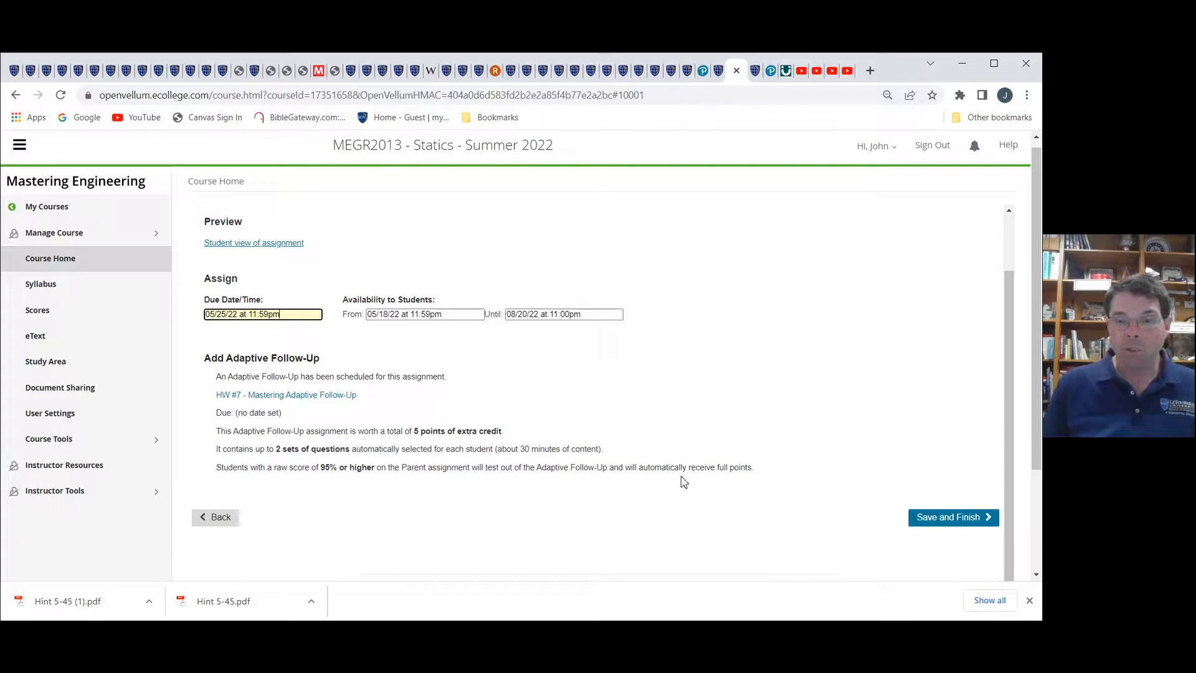
{"action": "left_click", "coordinate": [961, 522]}
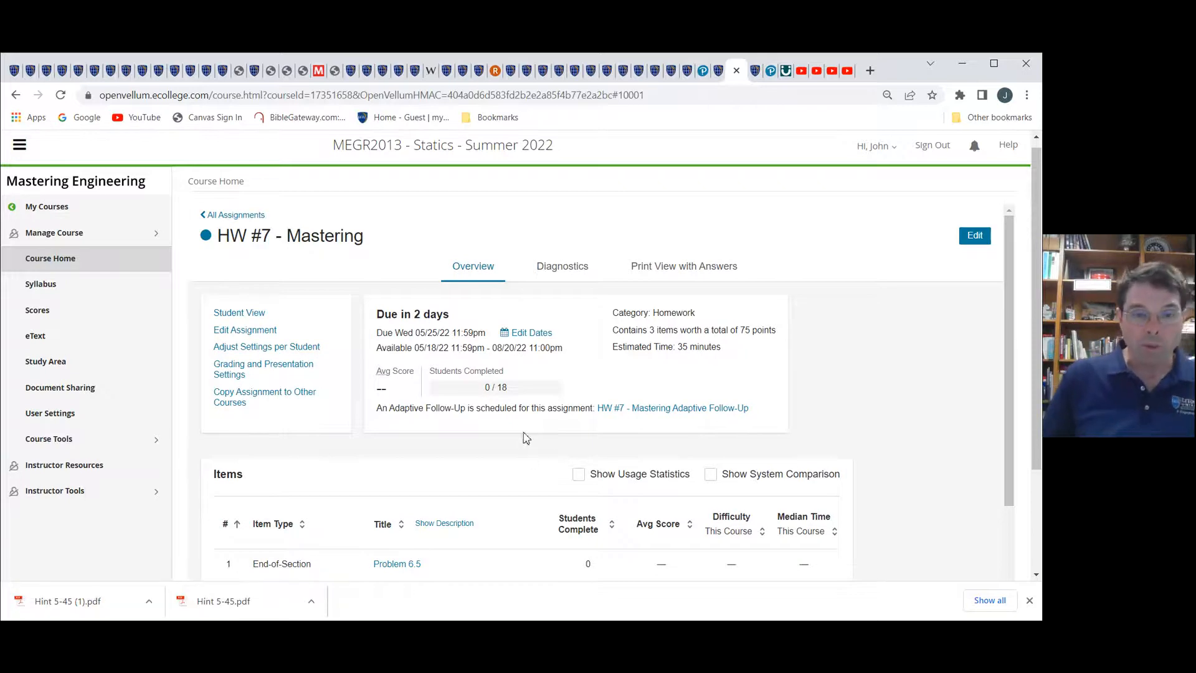
- Copy the student view link address of HW #7 - Mastering and open the HW#7 - Instructions page in Canvas for editing
{"action": "scroll", "coordinate": [446, 444], "scroll_direction": "down", "scroll_amount": 2}
{"action": "scroll", "coordinate": [427, 448], "scroll_direction": "up", "scroll_amount": 2}
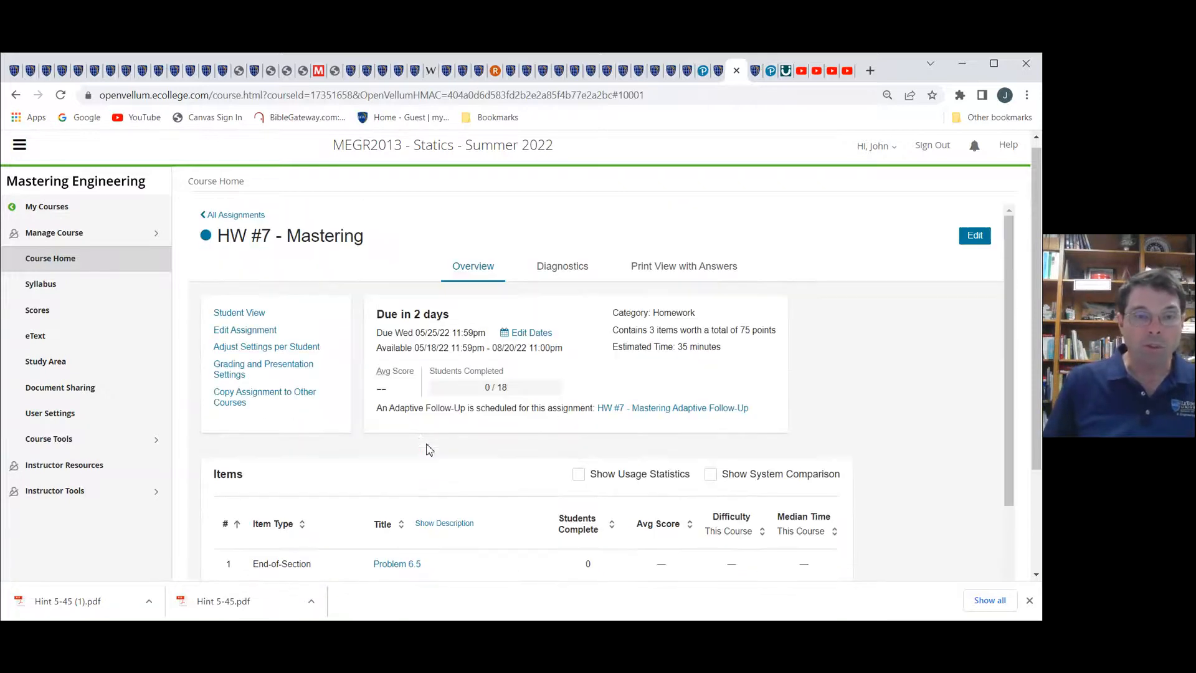
{"action": "left_click", "coordinate": [240, 314]}
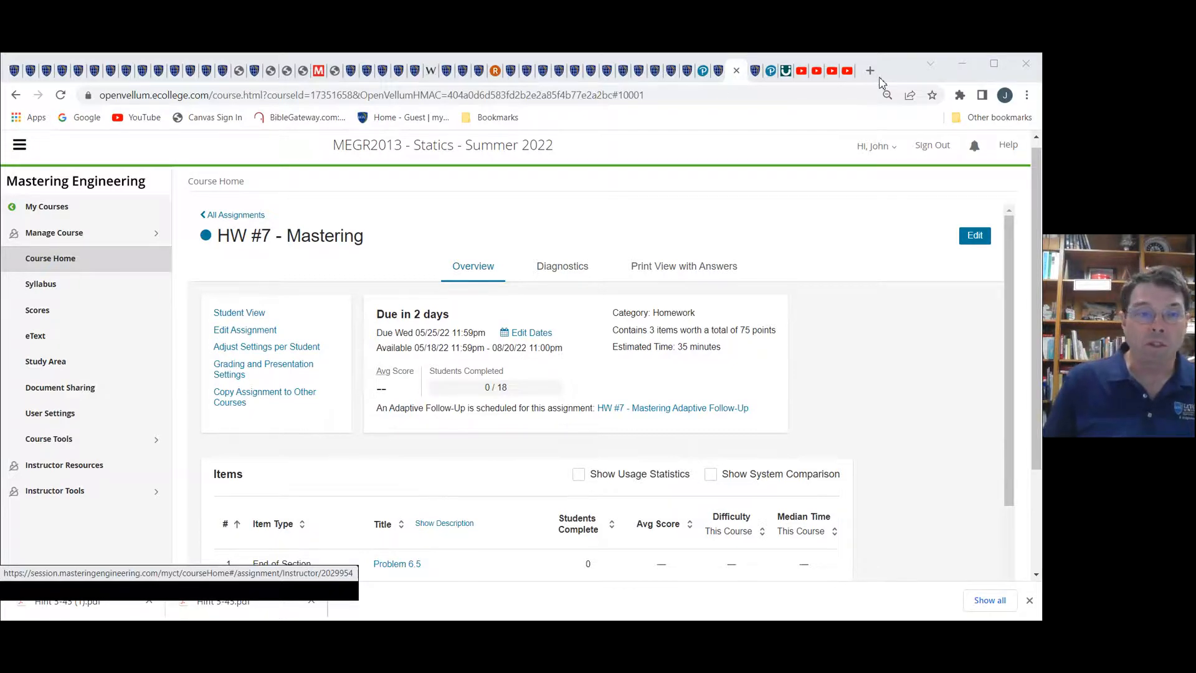
{"action": "left_click", "coordinate": [672, 73]}
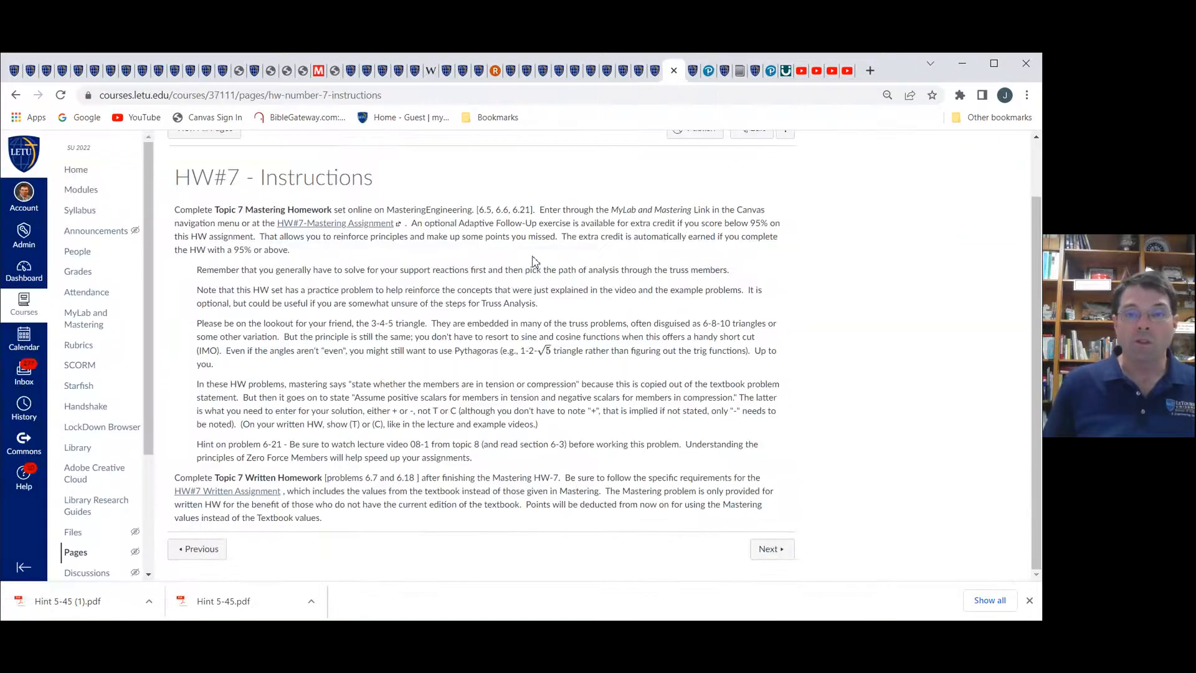
{"action": "scroll", "coordinate": [753, 239], "scroll_direction": "up", "scroll_amount": 1}
{"action": "left_click", "coordinate": [753, 199]}
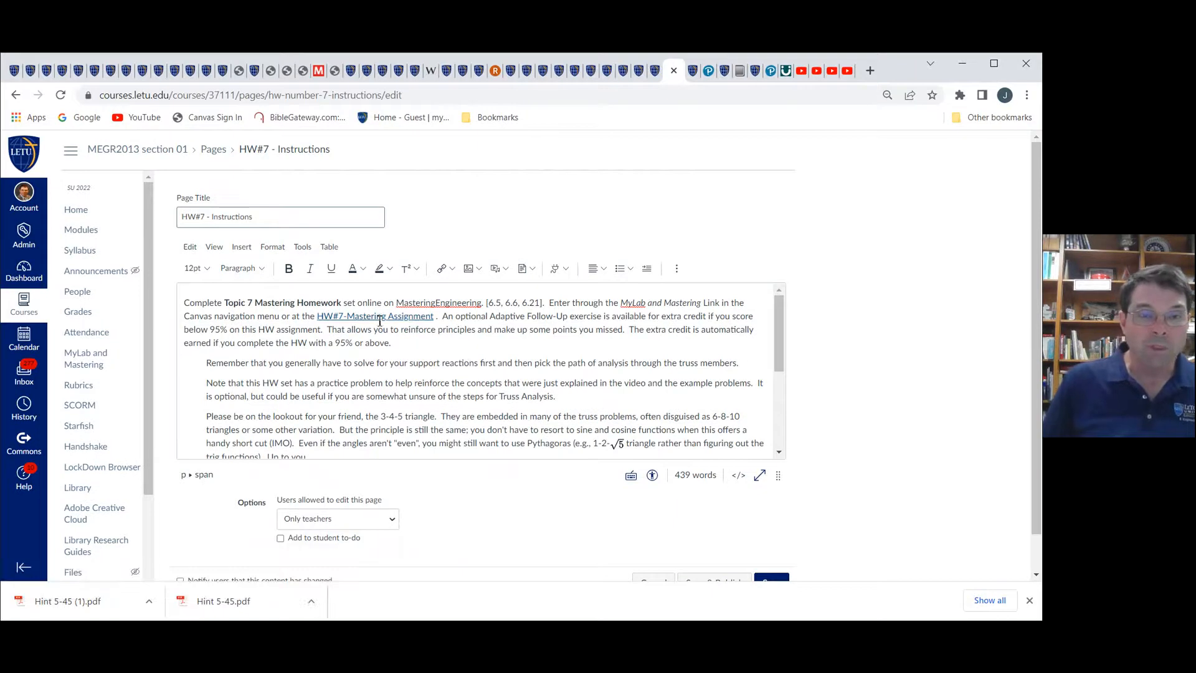
{"action": "left_click", "coordinate": [380, 317]}
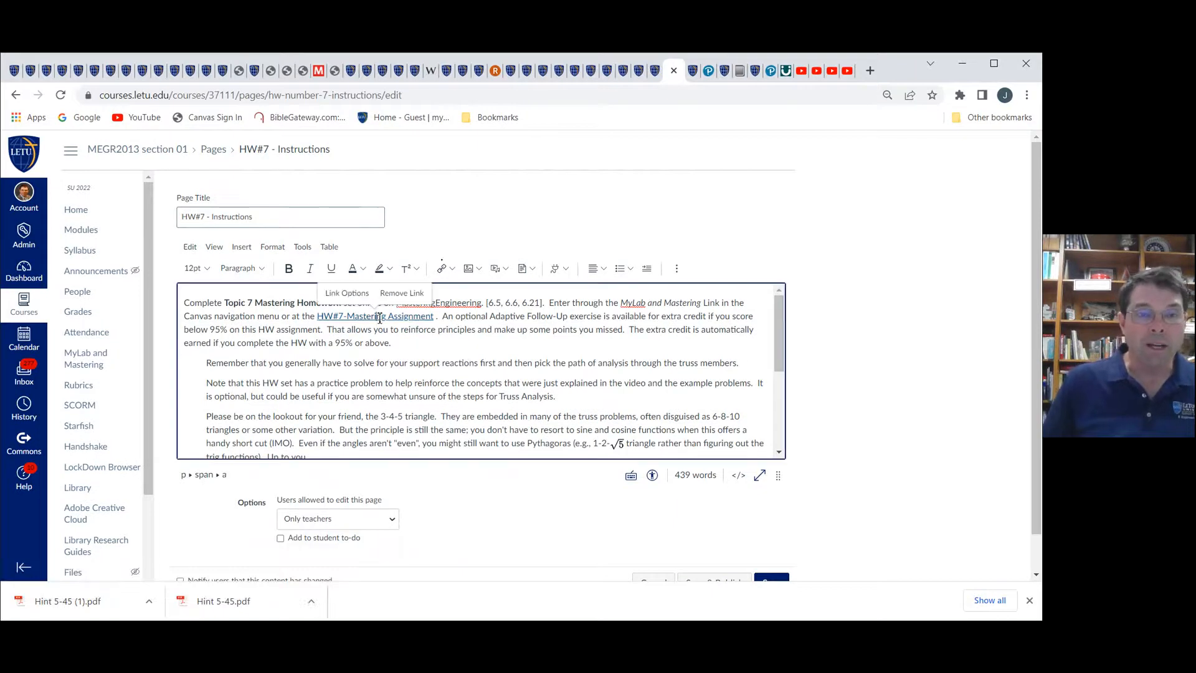
{"action": "left_click", "coordinate": [401, 294]}
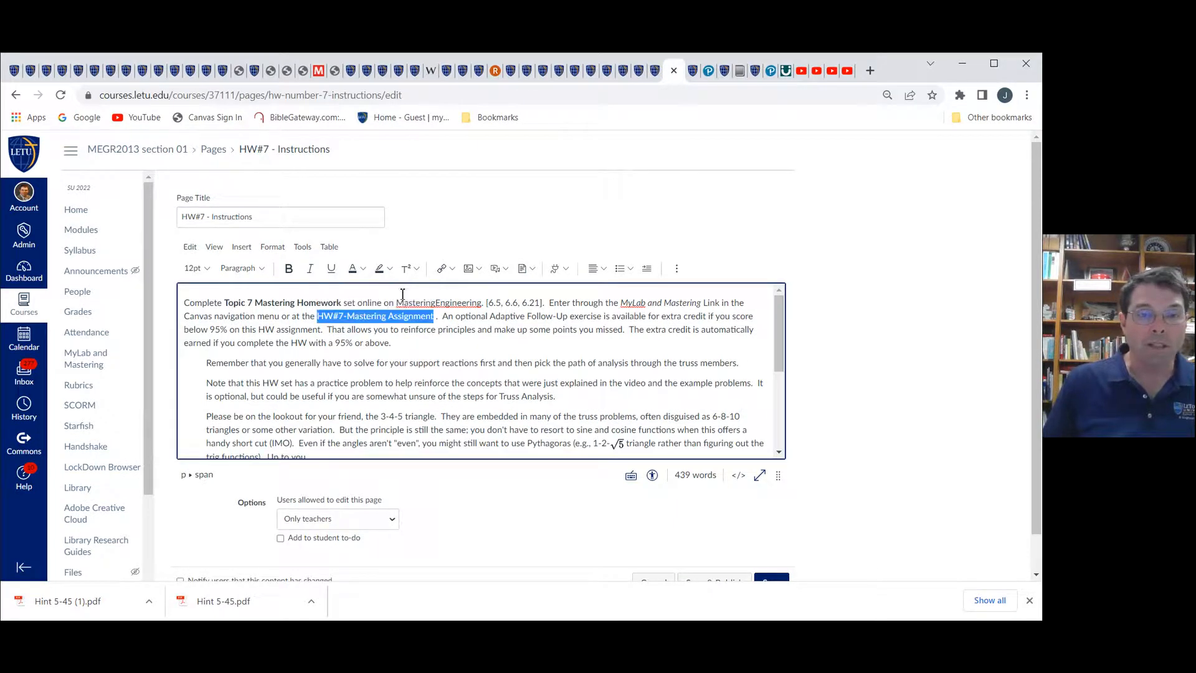
{"action": "left_click", "coordinate": [242, 246]}
{"action": "mouse_move", "coordinate": [267, 269]}
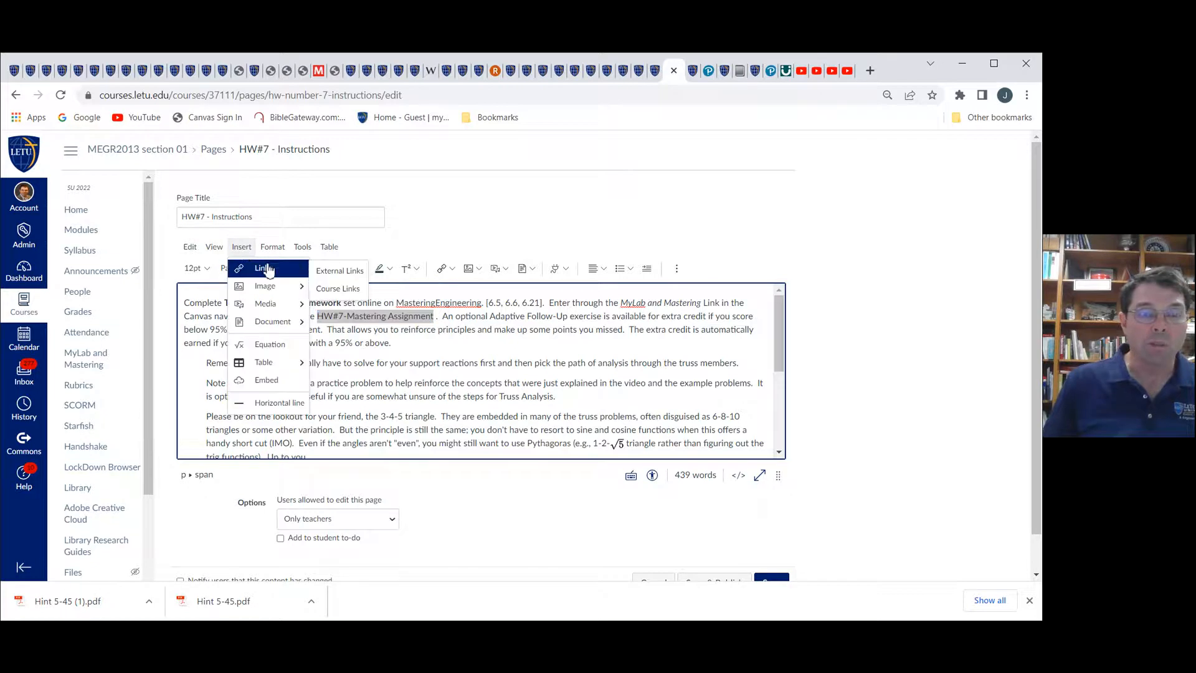
{"action": "left_click", "coordinate": [335, 272]}
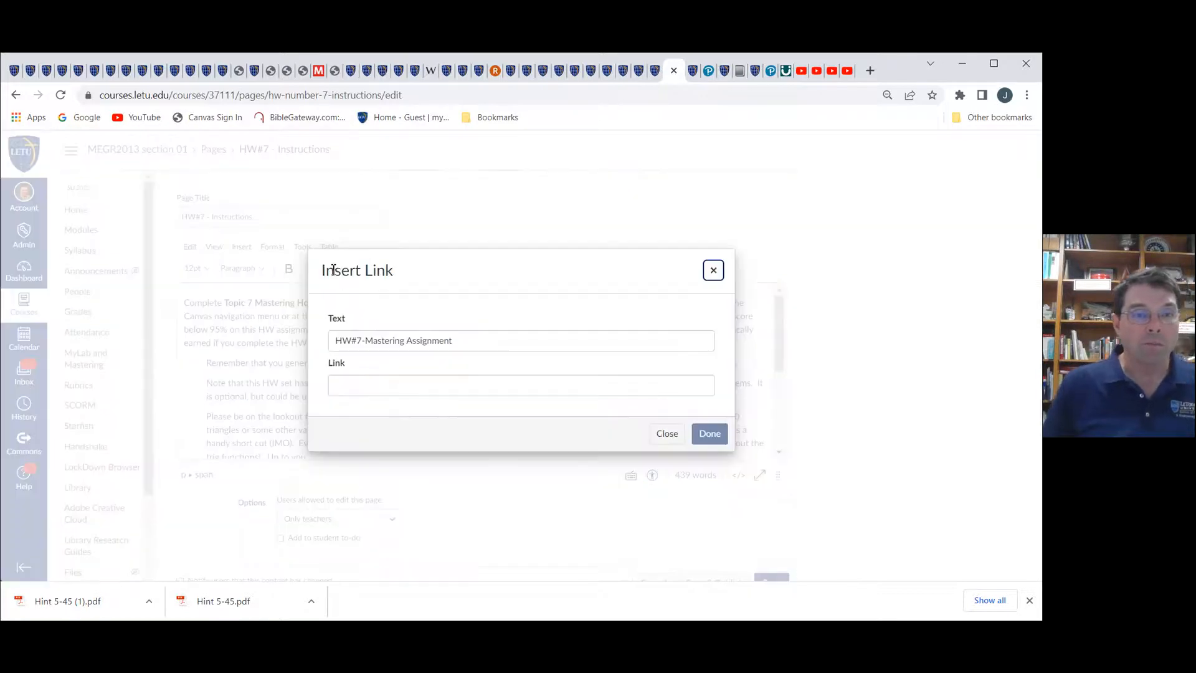
{"action": "left_click", "coordinate": [378, 389]}
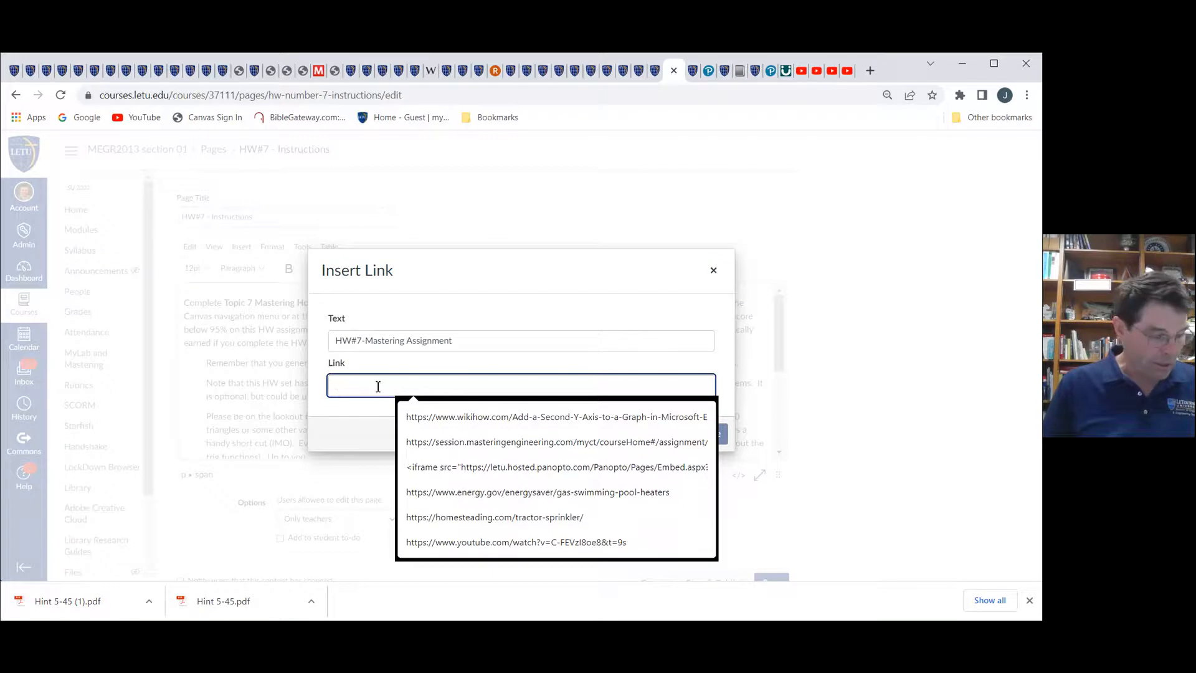
{"action": "type", "text": "https://session.masteringengineering.com/mycct/courseHome#/assignment/Instructor/2029954"}
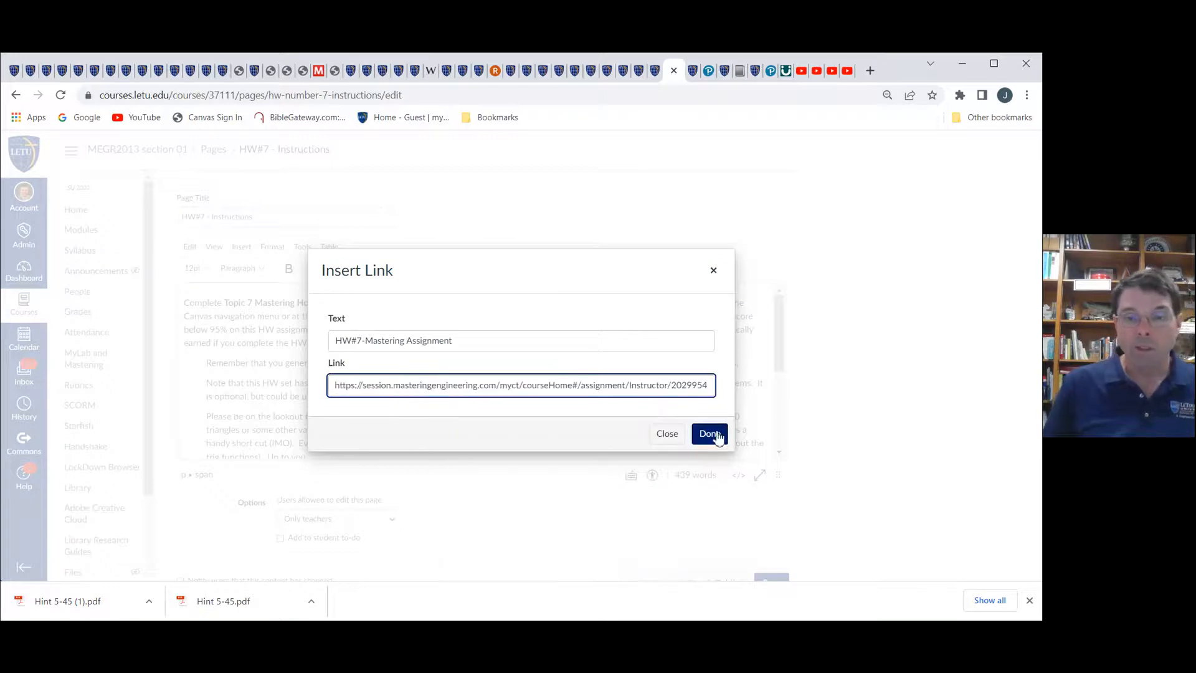
{"action": "left_click", "coordinate": [711, 434]}
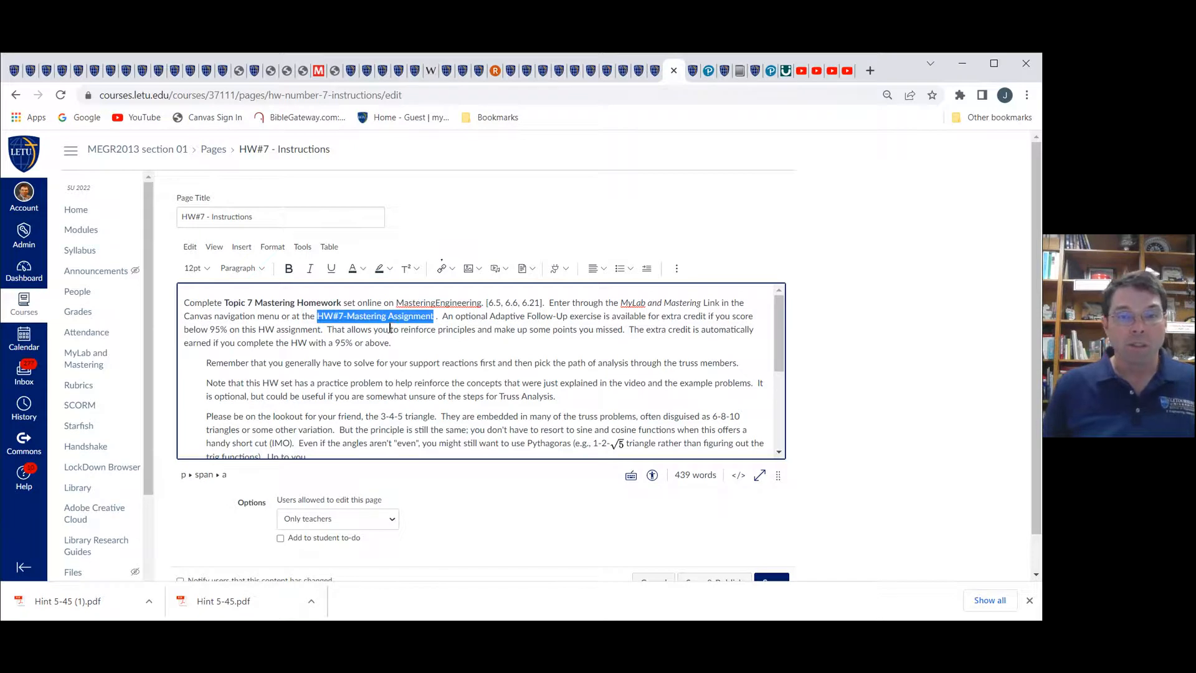
- Review the remaining HW#7 instructions through the written homework paragraph and save the page without publishing it
{"action": "scroll", "coordinate": [531, 363], "scroll_direction": "down", "scroll_amount": 1}
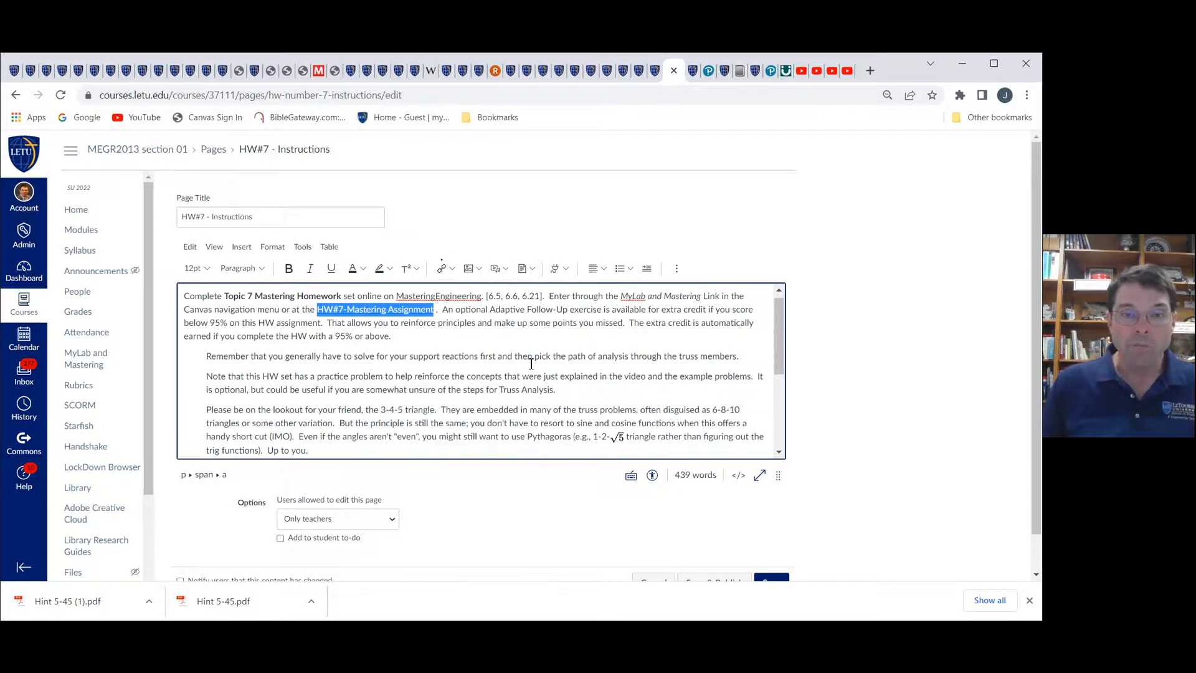
{"action": "scroll", "coordinate": [531, 363], "scroll_direction": "down", "scroll_amount": 1}
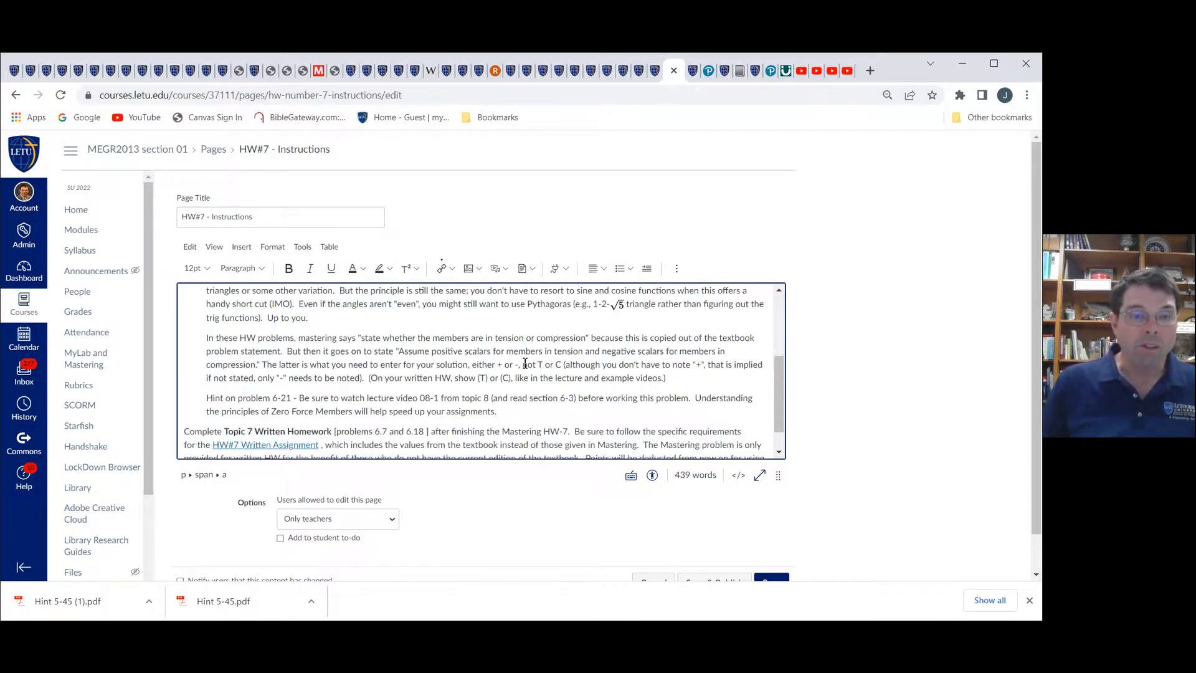
{"action": "scroll", "coordinate": [524, 363], "scroll_direction": "up", "scroll_amount": 1}
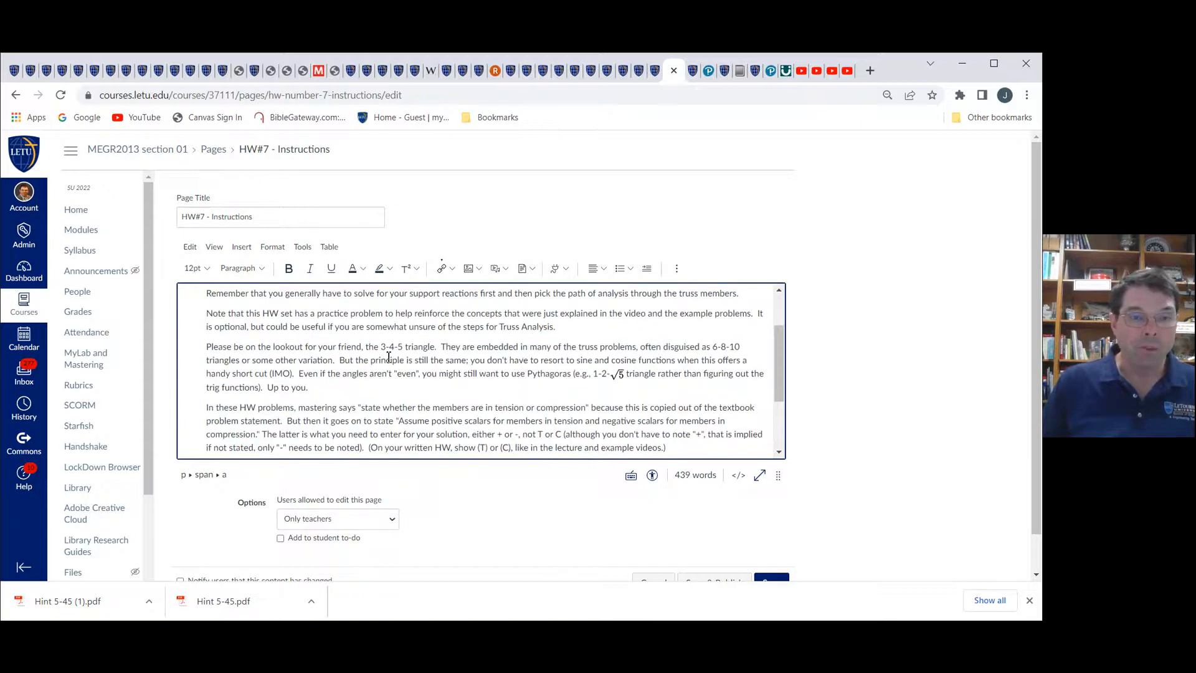
{"action": "scroll", "coordinate": [406, 357], "scroll_direction": "down", "scroll_amount": 1}
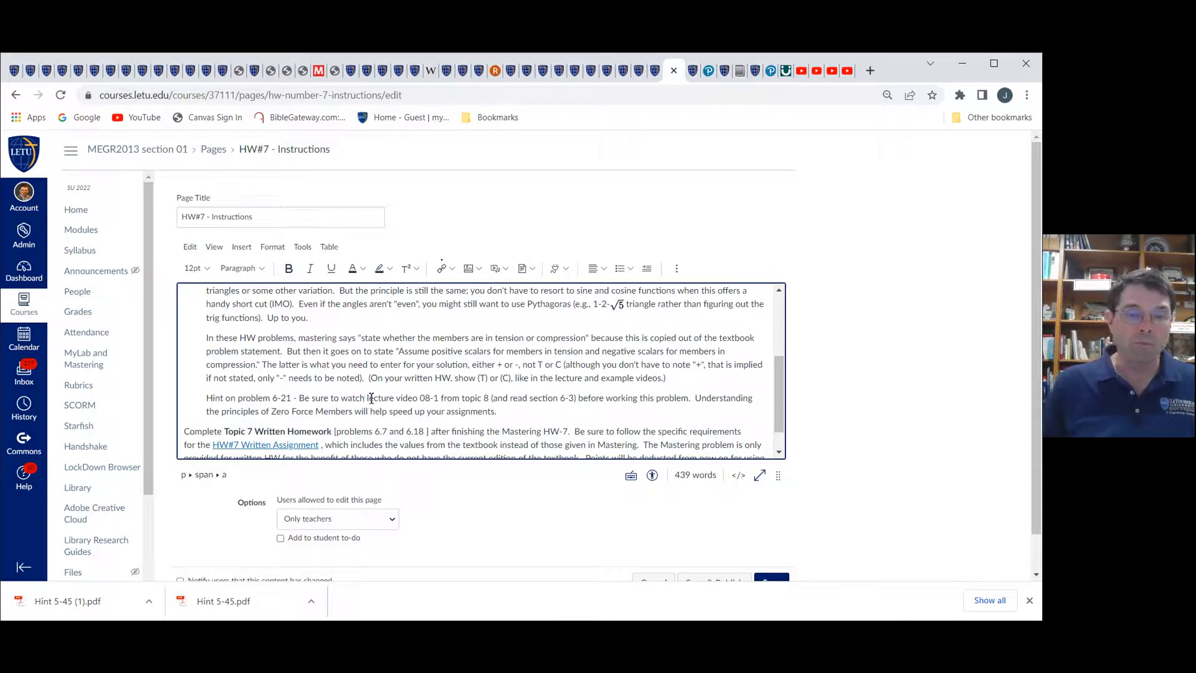
{"action": "scroll", "coordinate": [405, 393], "scroll_direction": "down", "scroll_amount": 1}
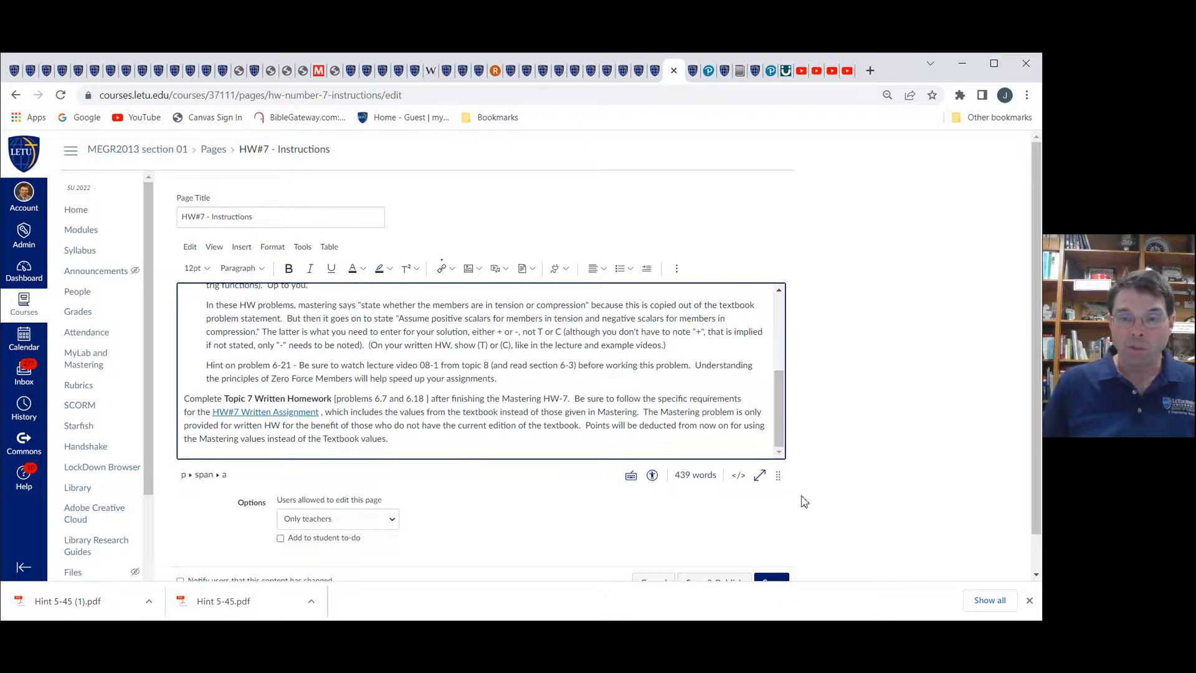
{"action": "scroll", "coordinate": [850, 498], "scroll_direction": "down", "scroll_amount": 1}
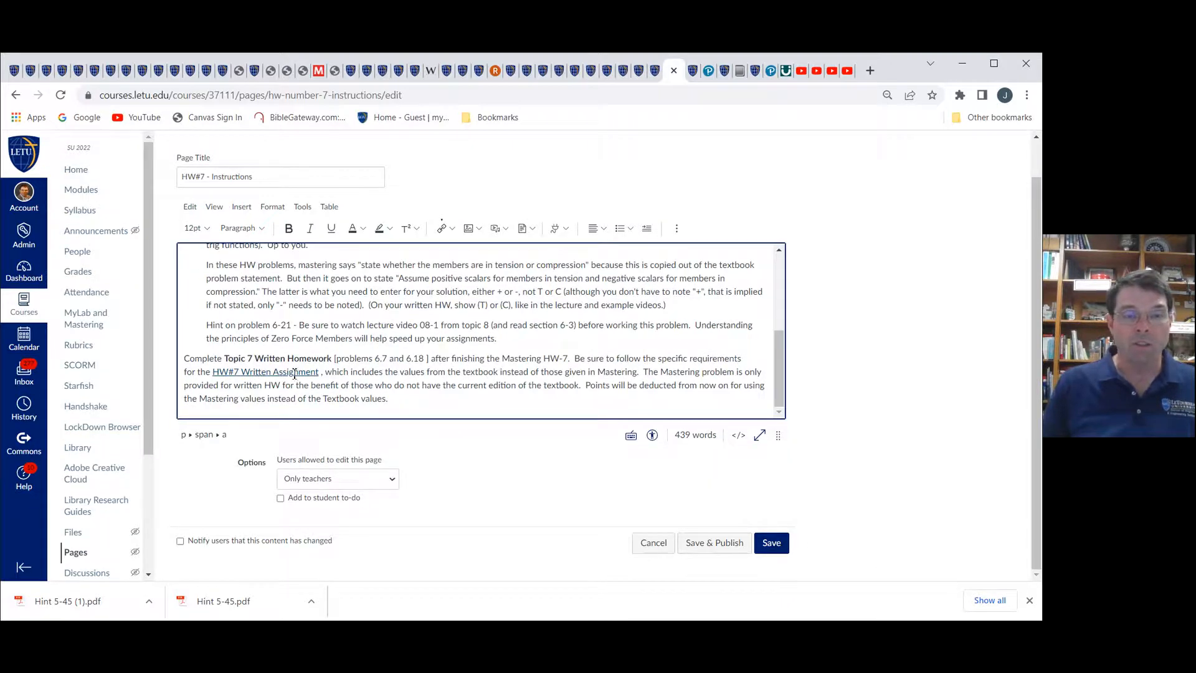
{"action": "left_click", "coordinate": [771, 543]}
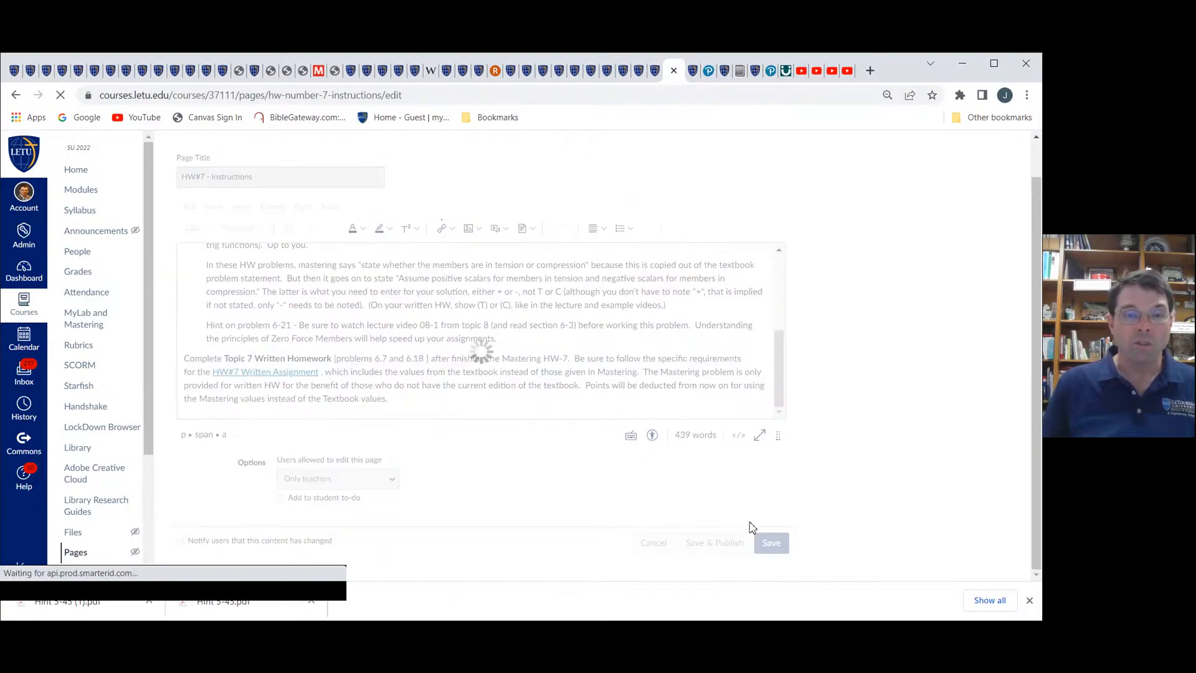
- Follow the HW#7 Written Assignment link, review the Topic 7 Written Homework details and open that assignment for editing
{"action": "scroll", "coordinate": [432, 390], "scroll_direction": "down", "scroll_amount": 2}
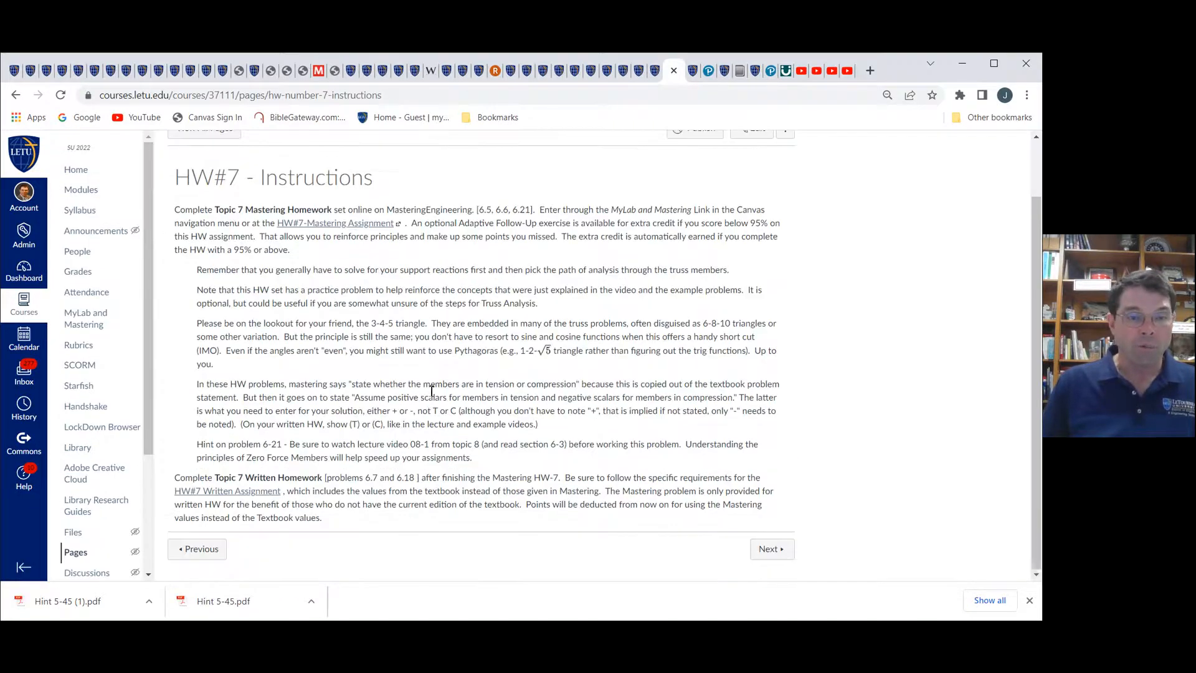
{"action": "left_click", "coordinate": [254, 491]}
{"action": "scroll", "coordinate": [347, 367], "scroll_direction": "down", "scroll_amount": 2}
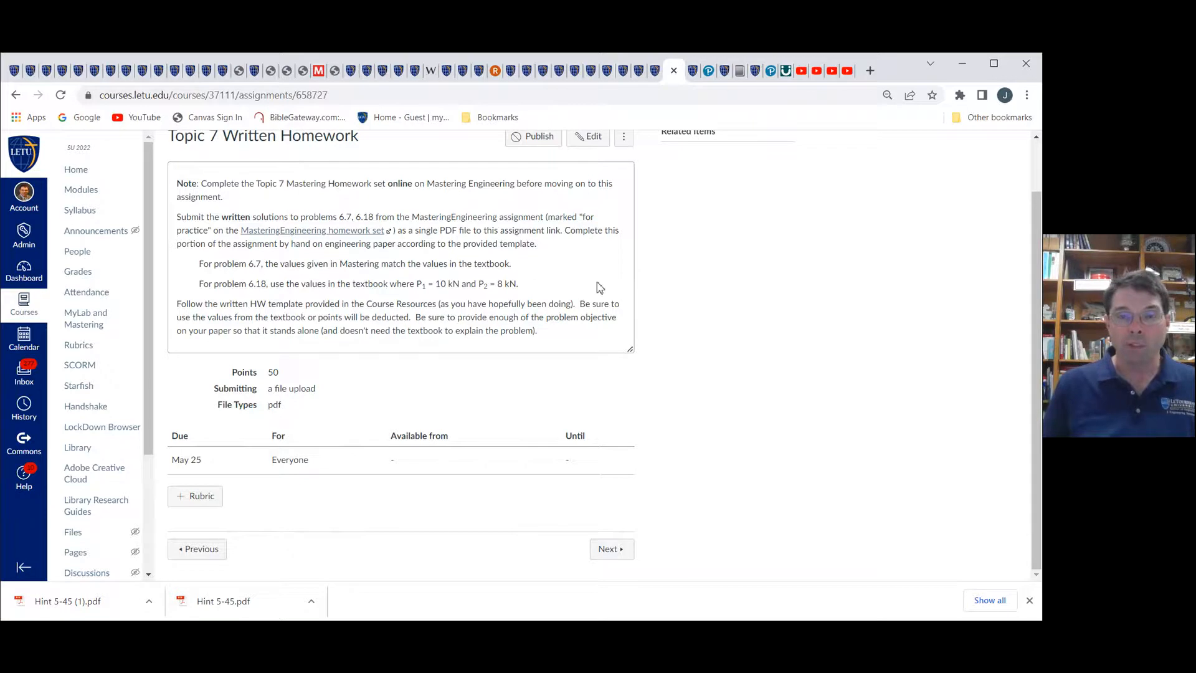
{"action": "scroll", "coordinate": [700, 296], "scroll_direction": "up", "scroll_amount": 1}
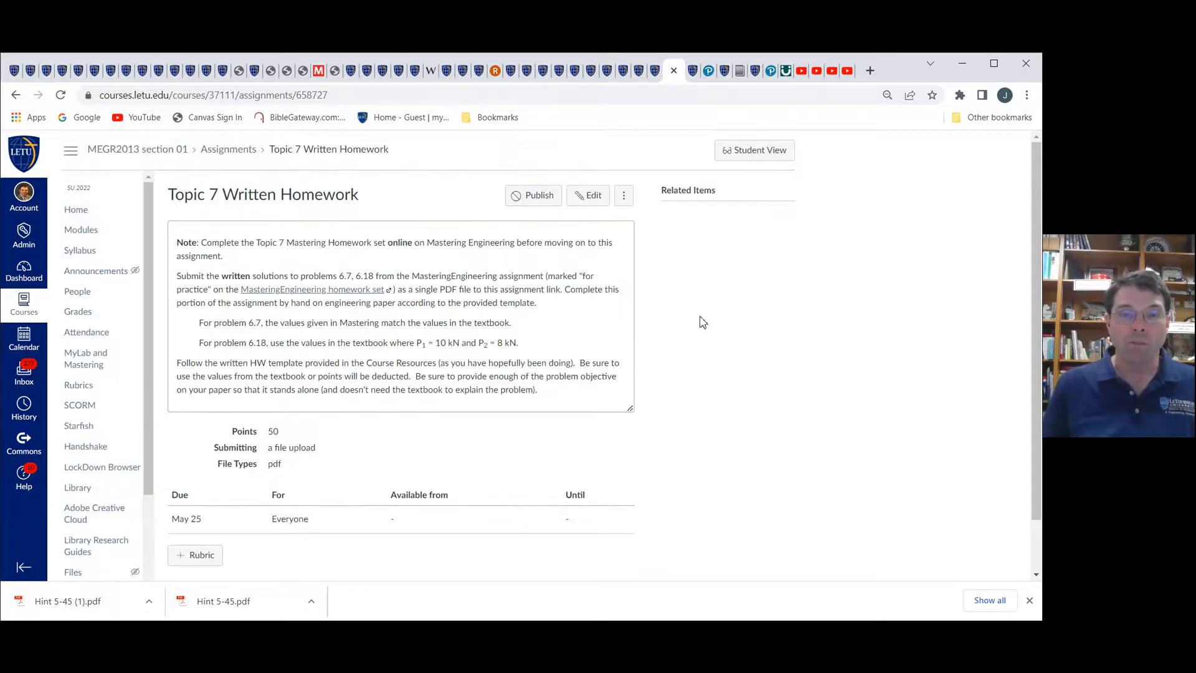
{"action": "left_click", "coordinate": [588, 196]}
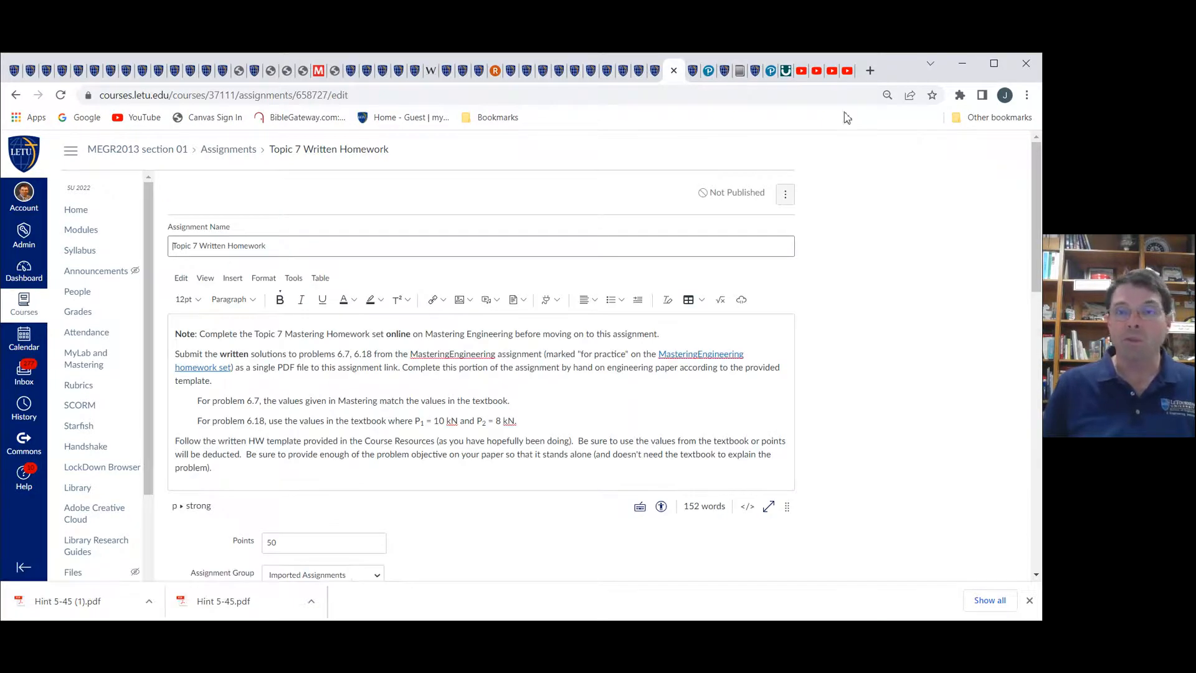
- Return to Mastering Engineering and open the HW #7 - Written assignment from the list of all assignments
{"action": "left_click", "coordinate": [754, 74]}
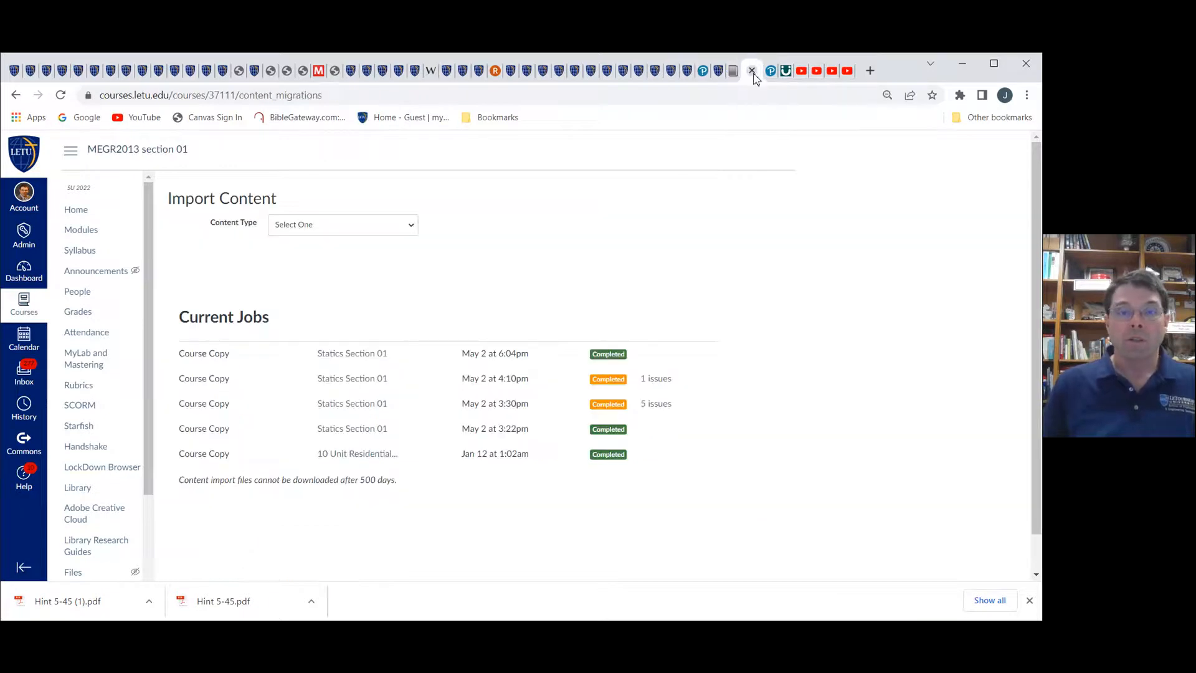
{"action": "left_click", "coordinate": [736, 72]}
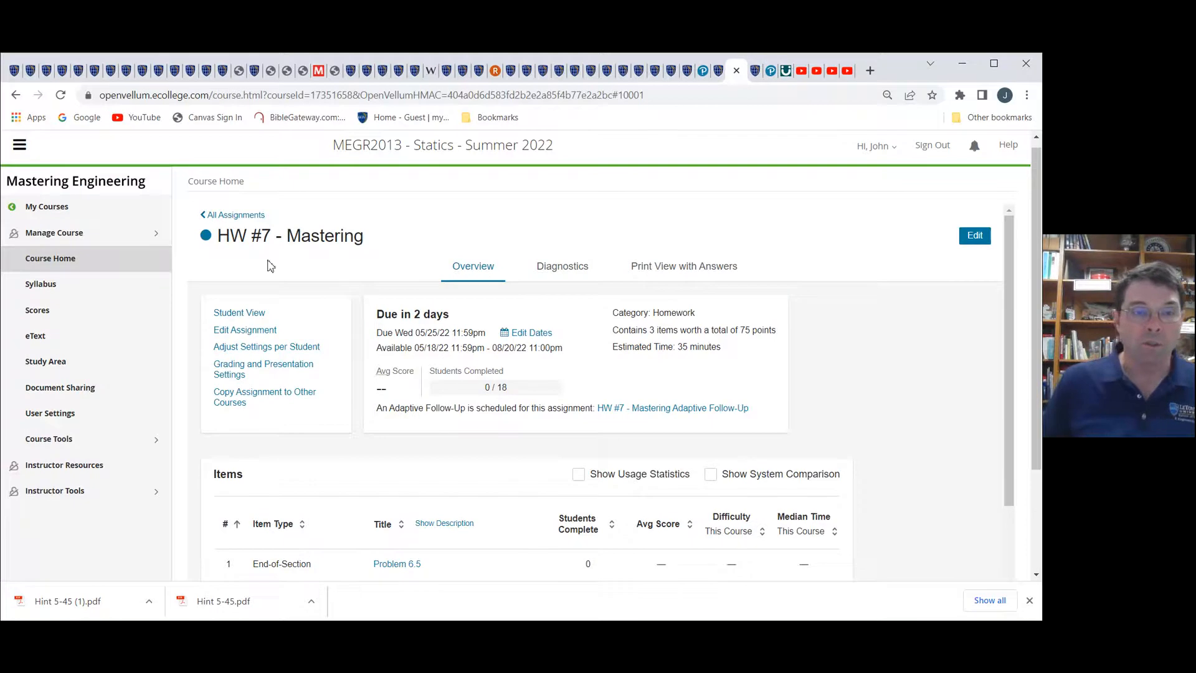
{"action": "left_click", "coordinate": [242, 220]}
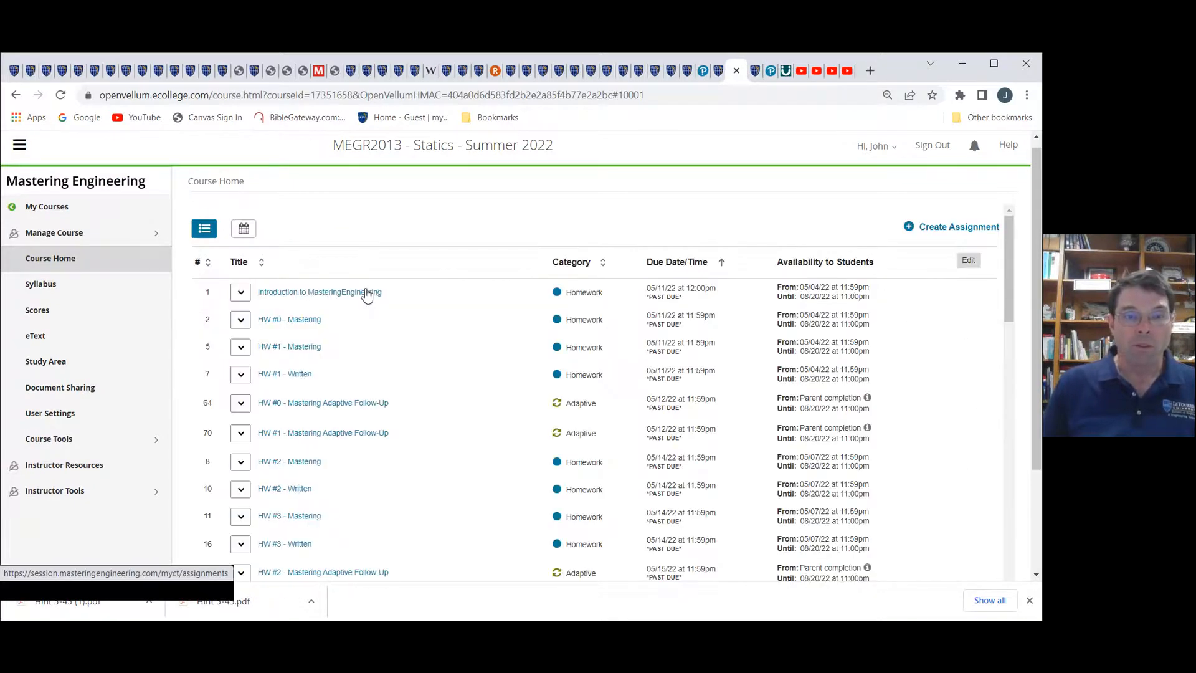
{"action": "scroll", "coordinate": [381, 395], "scroll_direction": "down", "scroll_amount": 3}
{"action": "scroll", "coordinate": [396, 450], "scroll_direction": "down", "scroll_amount": 5}
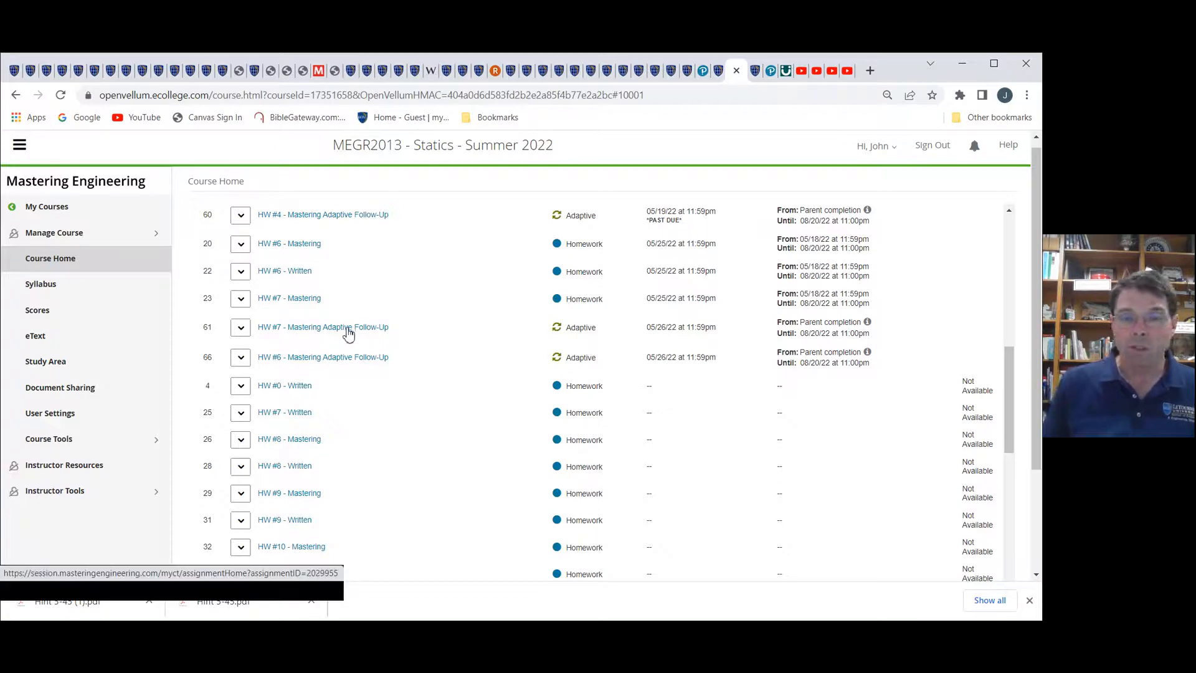
{"action": "left_click", "coordinate": [297, 415]}
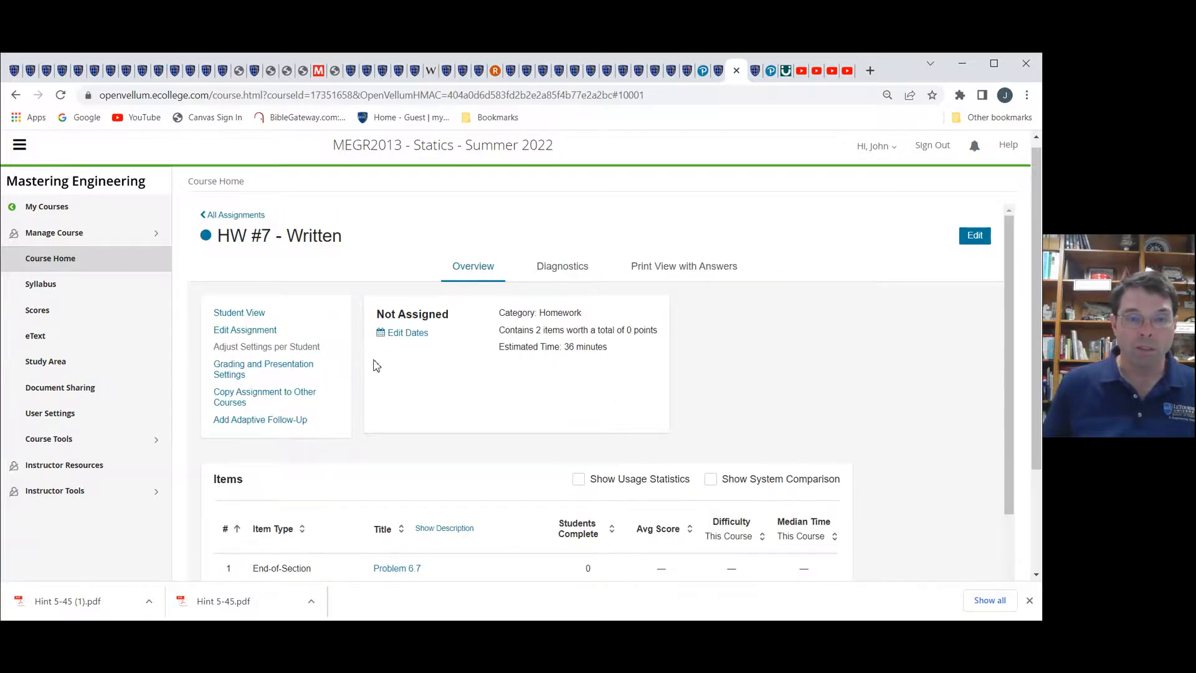
- Compare the problems in Mastering's HW #7 - Written with the Topic 7 row of the course schedule and the Canvas written homework assignment
{"action": "scroll", "coordinate": [376, 365], "scroll_direction": "down", "scroll_amount": 1}
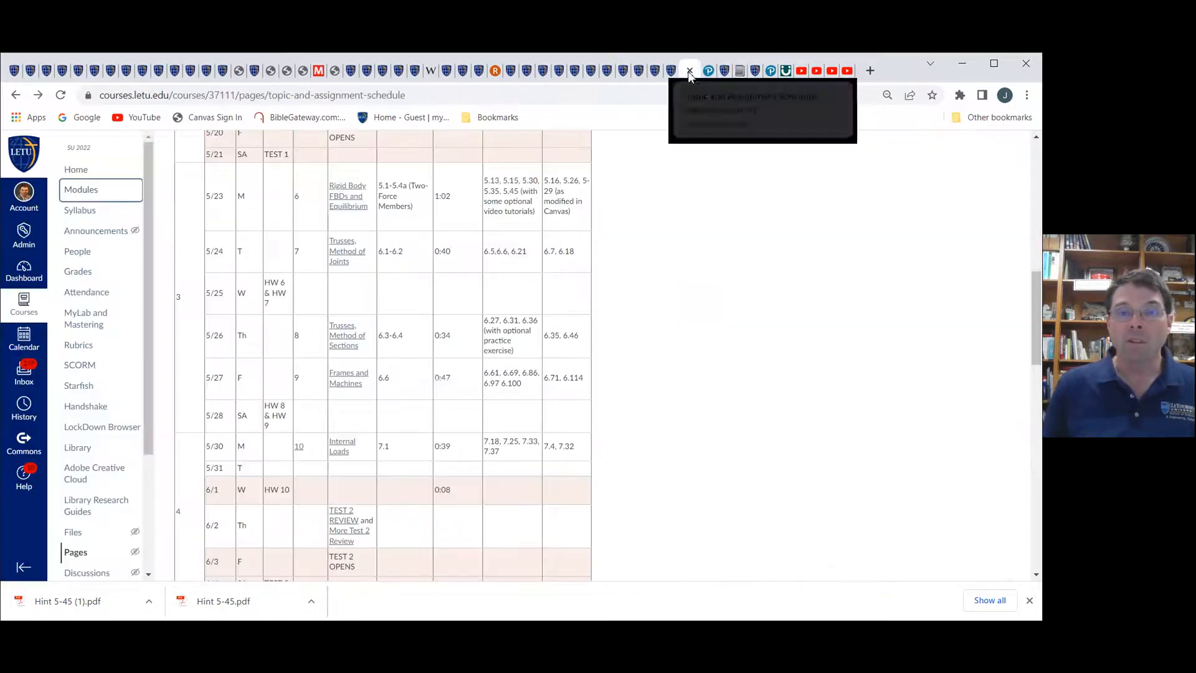
{"action": "left_click", "coordinate": [688, 71]}
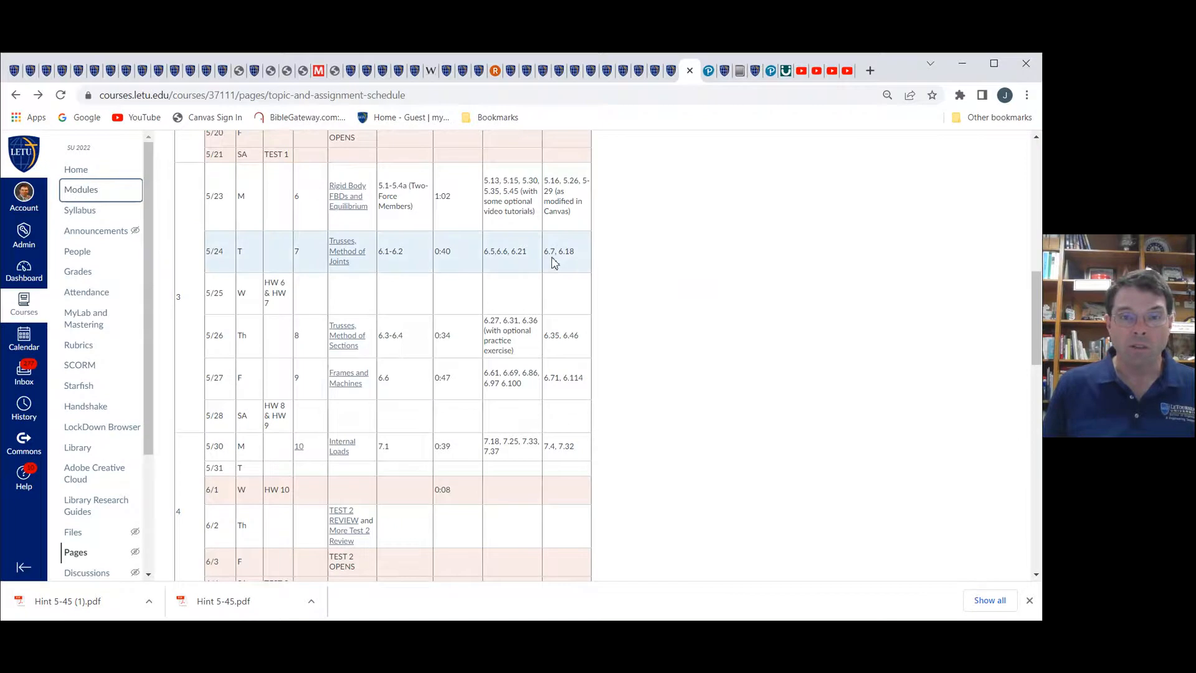
{"action": "left_click", "coordinate": [671, 71]}
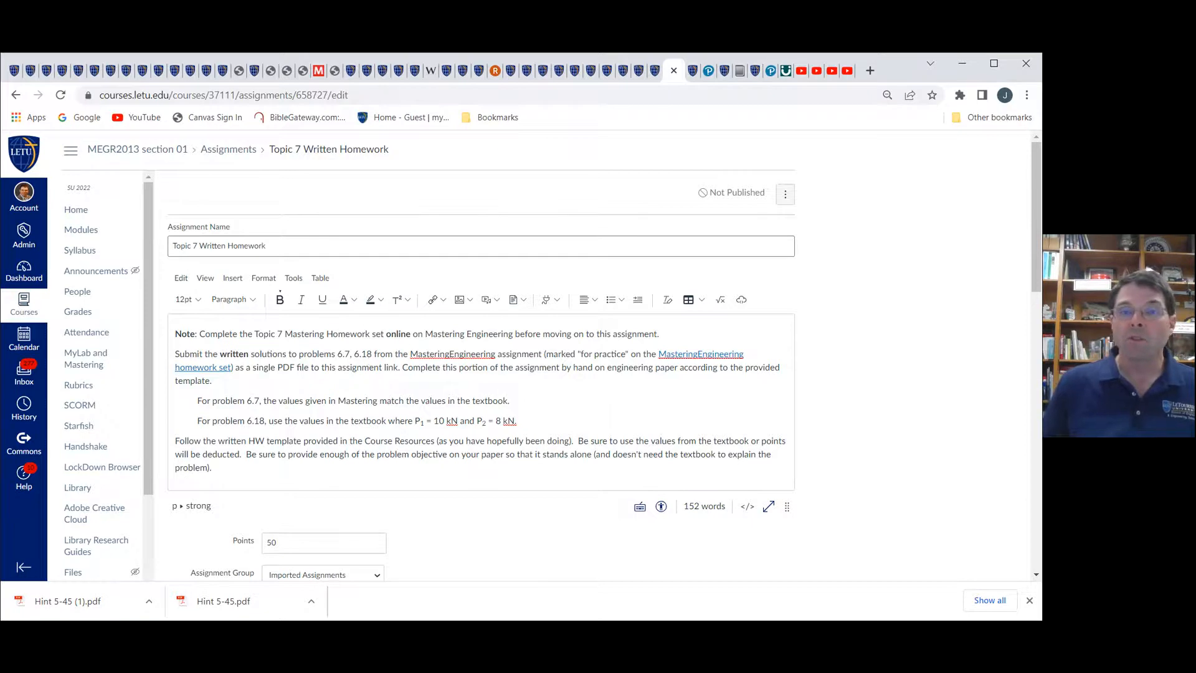
{"action": "left_click", "coordinate": [740, 70]}
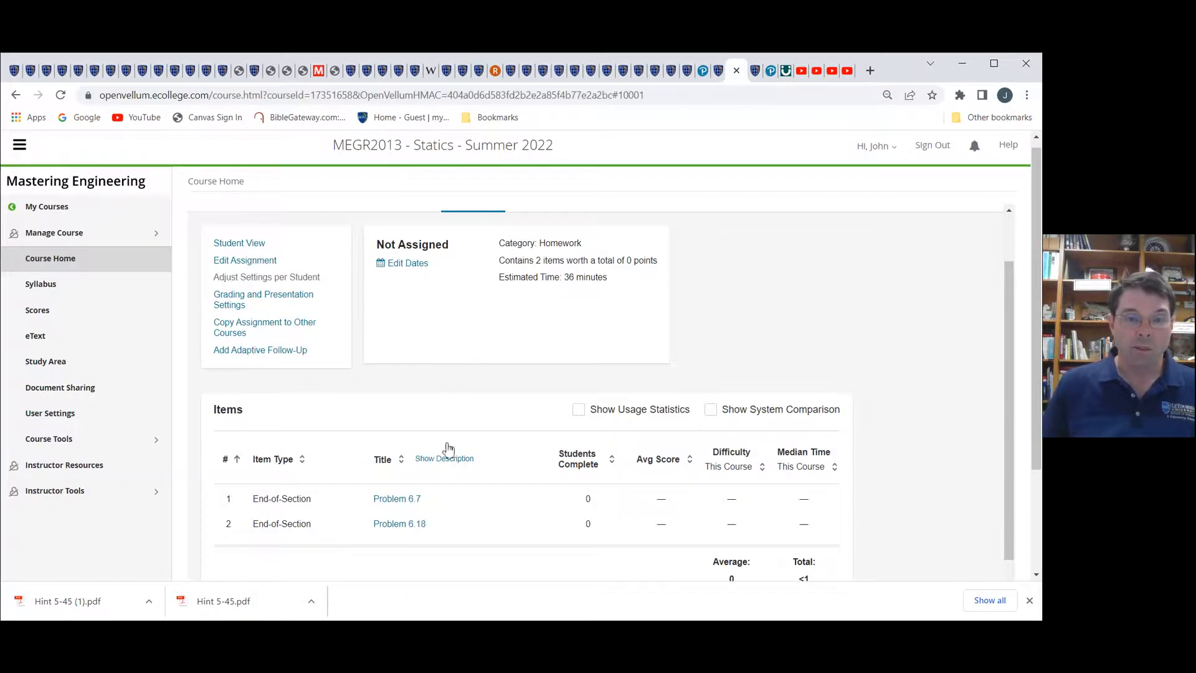
- Set the HW #7 - Written due date to 05/25/22 at 11:59pm and save the assignment
{"action": "left_click", "coordinate": [408, 264]}
{"action": "left_click", "coordinate": [253, 384]}
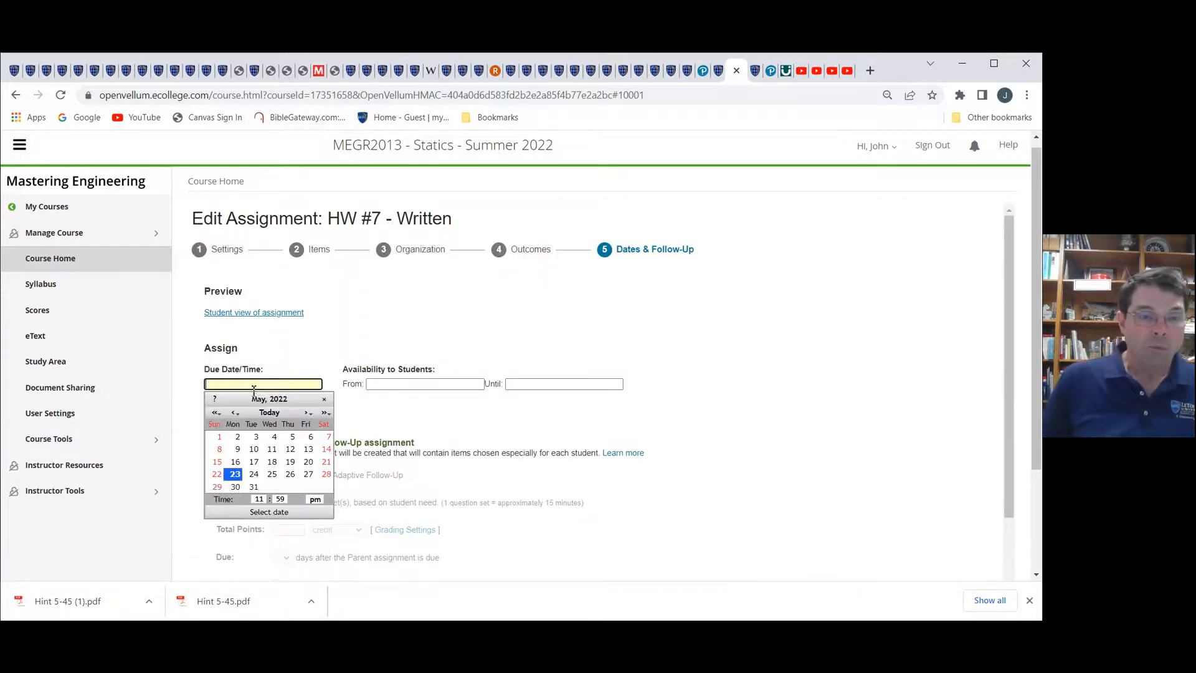
{"action": "left_click", "coordinate": [272, 474]}
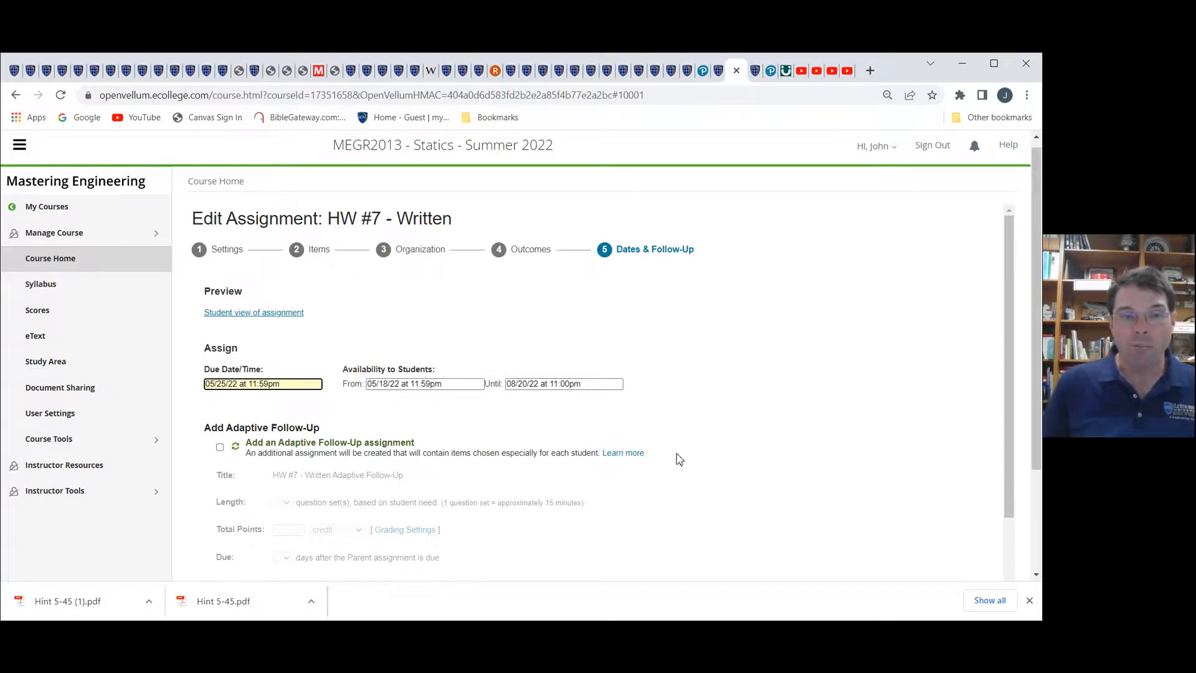
{"action": "scroll", "coordinate": [673, 458], "scroll_direction": "down", "scroll_amount": 3}
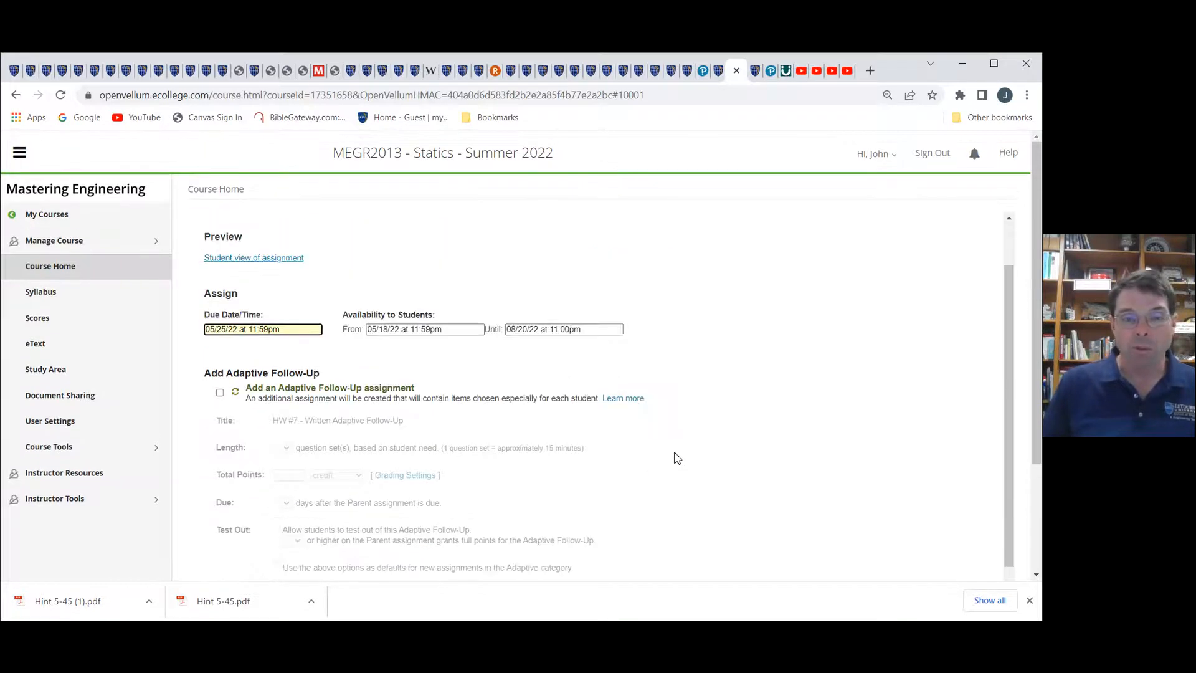
{"action": "left_click", "coordinate": [944, 558]}
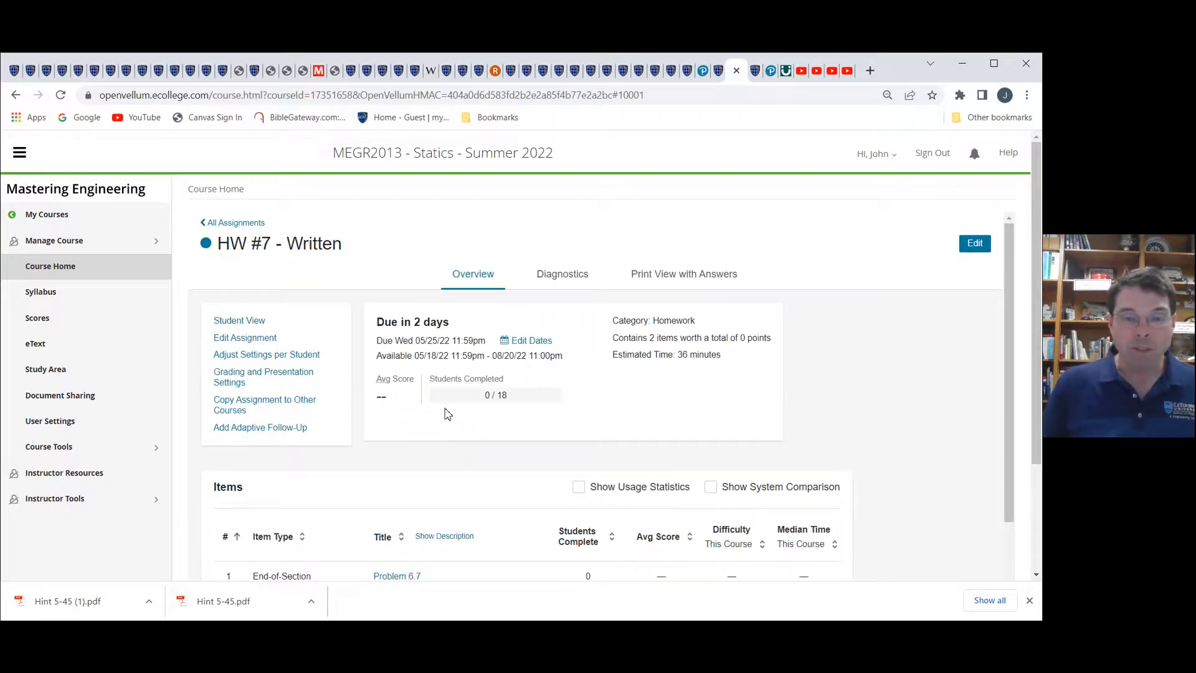
- Check the item list and practice point values in HW #7 - Written's organization settings, and save through to the end of the assignment setup
{"action": "scroll", "coordinate": [662, 421], "scroll_direction": "down", "scroll_amount": 2}
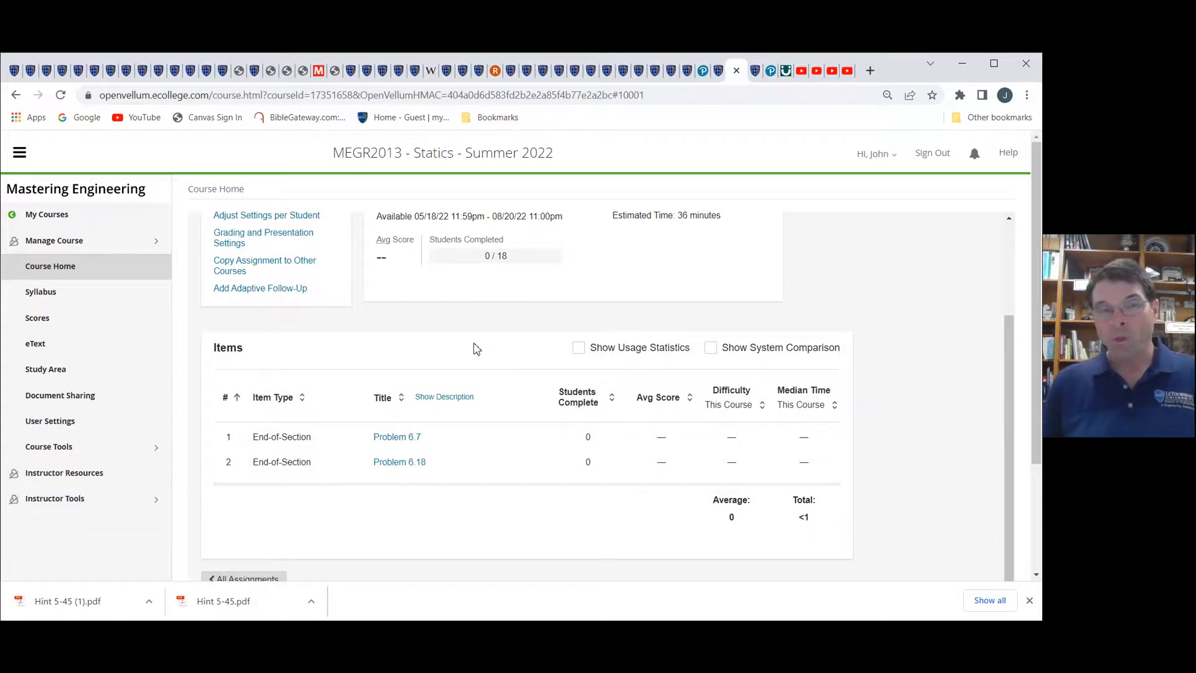
{"action": "scroll", "coordinate": [477, 348], "scroll_direction": "up", "scroll_amount": 1}
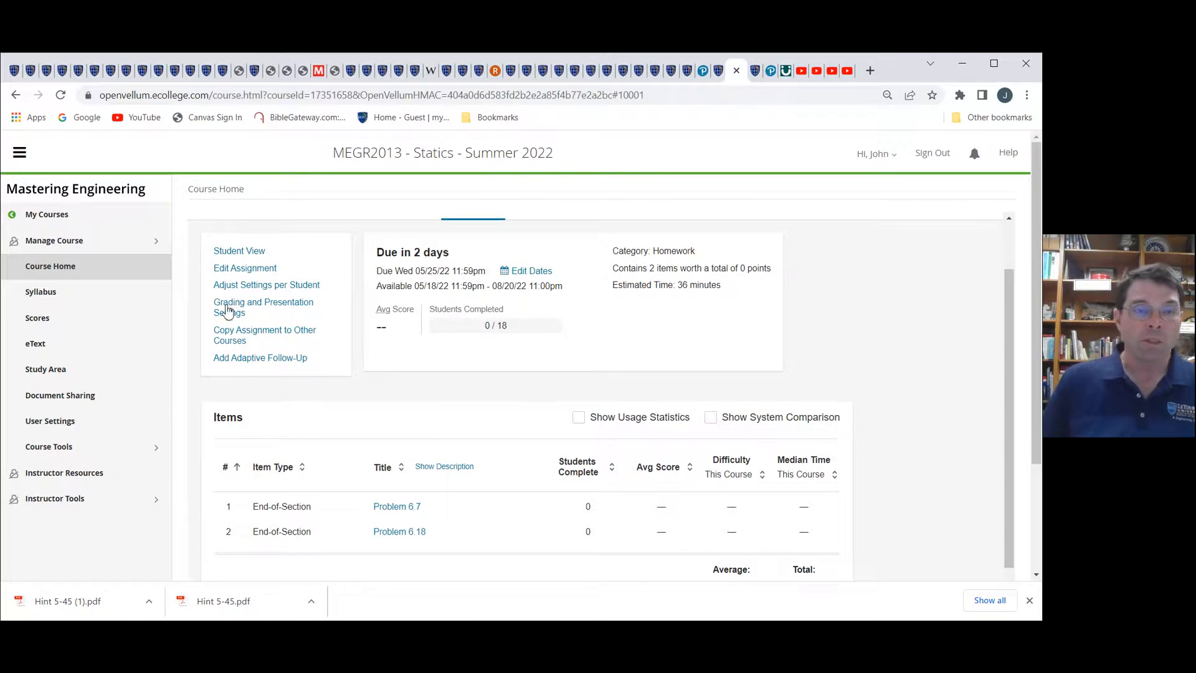
{"action": "left_click", "coordinate": [264, 271]}
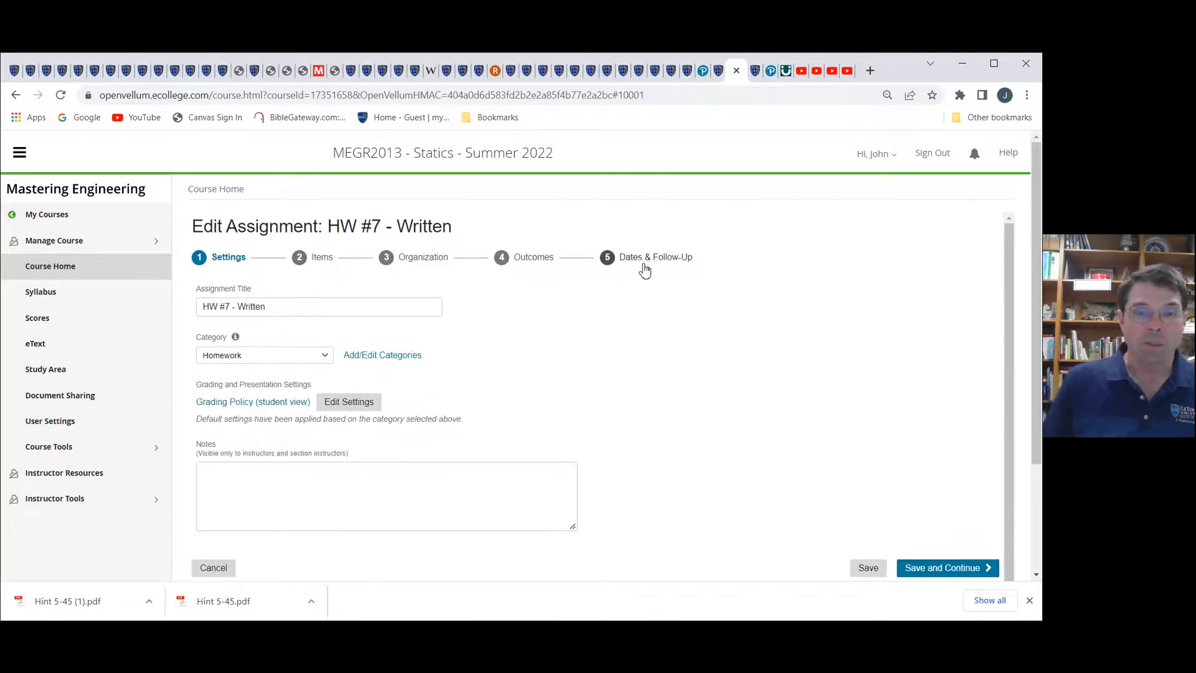
{"action": "left_click", "coordinate": [432, 261]}
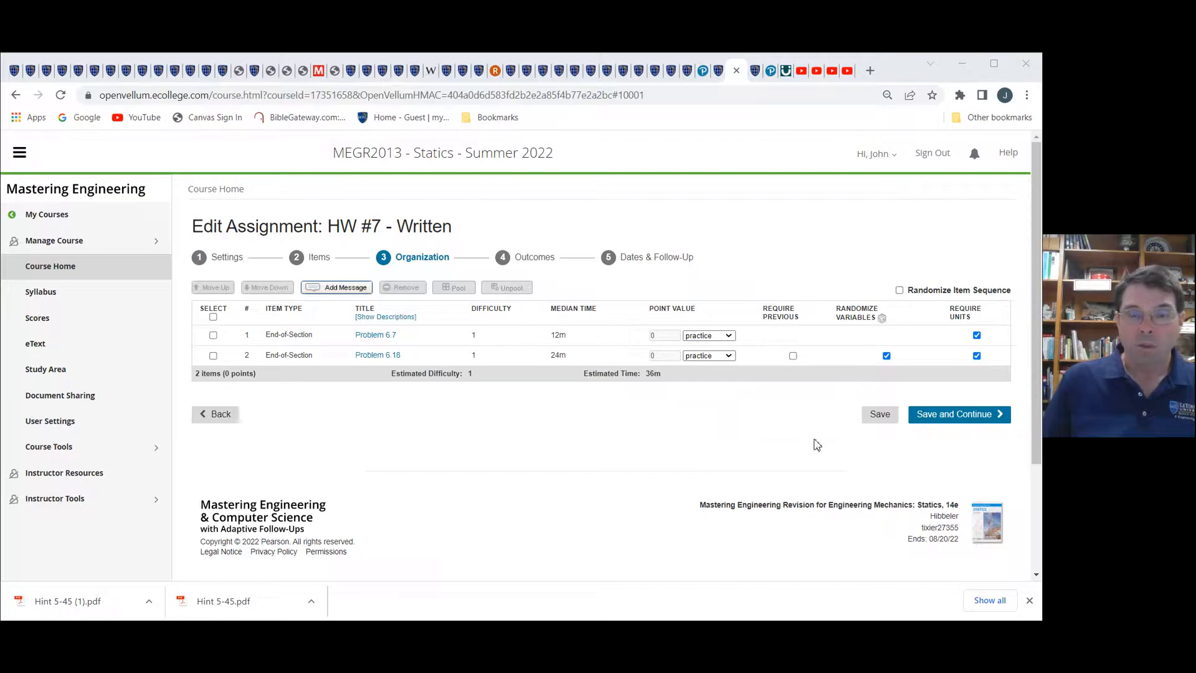
{"action": "left_click", "coordinate": [961, 421]}
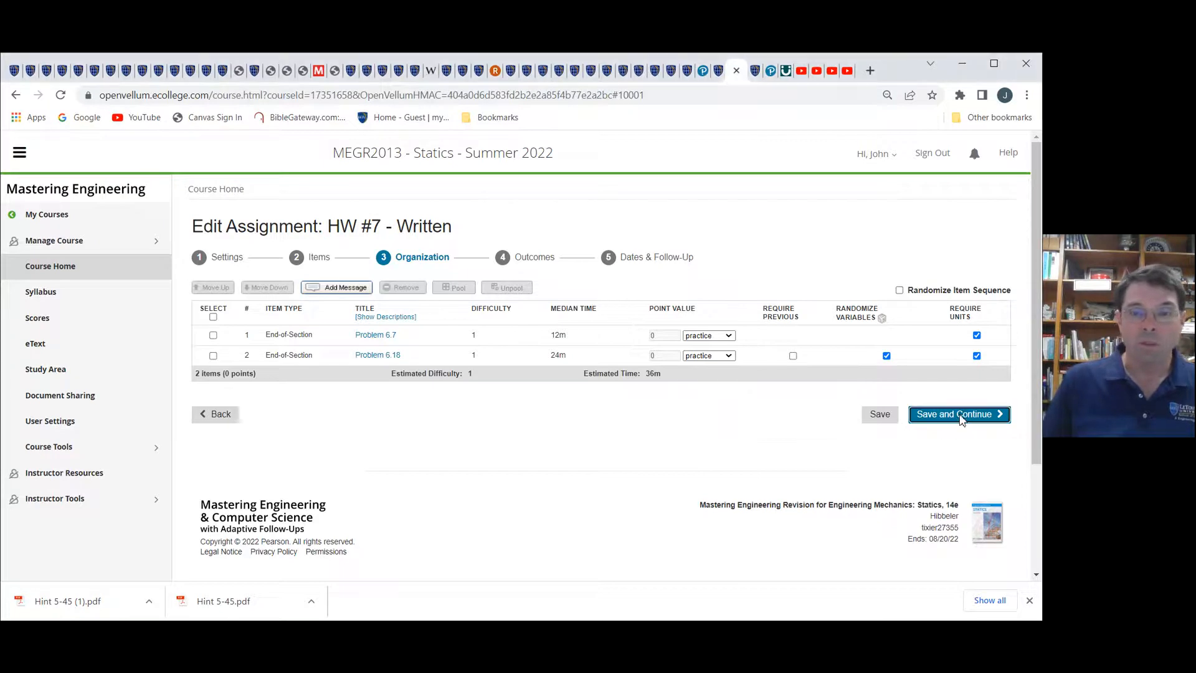
{"action": "left_click", "coordinate": [975, 453]}
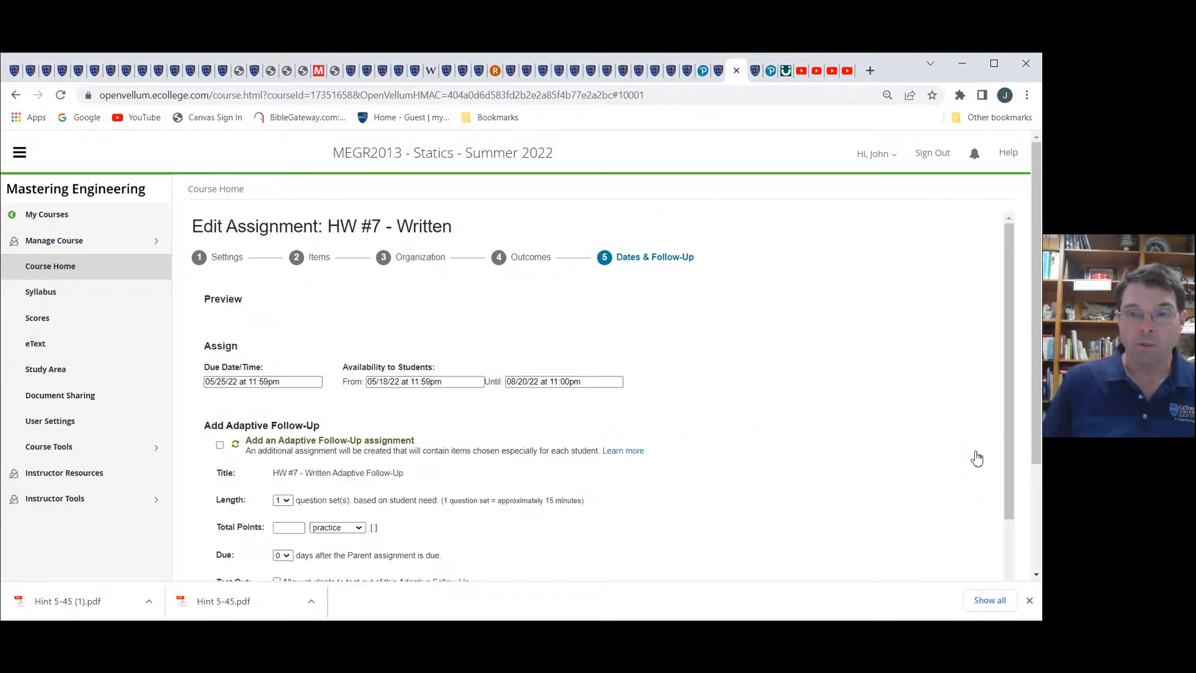
{"action": "scroll", "coordinate": [871, 477], "scroll_direction": "down", "scroll_amount": 3}
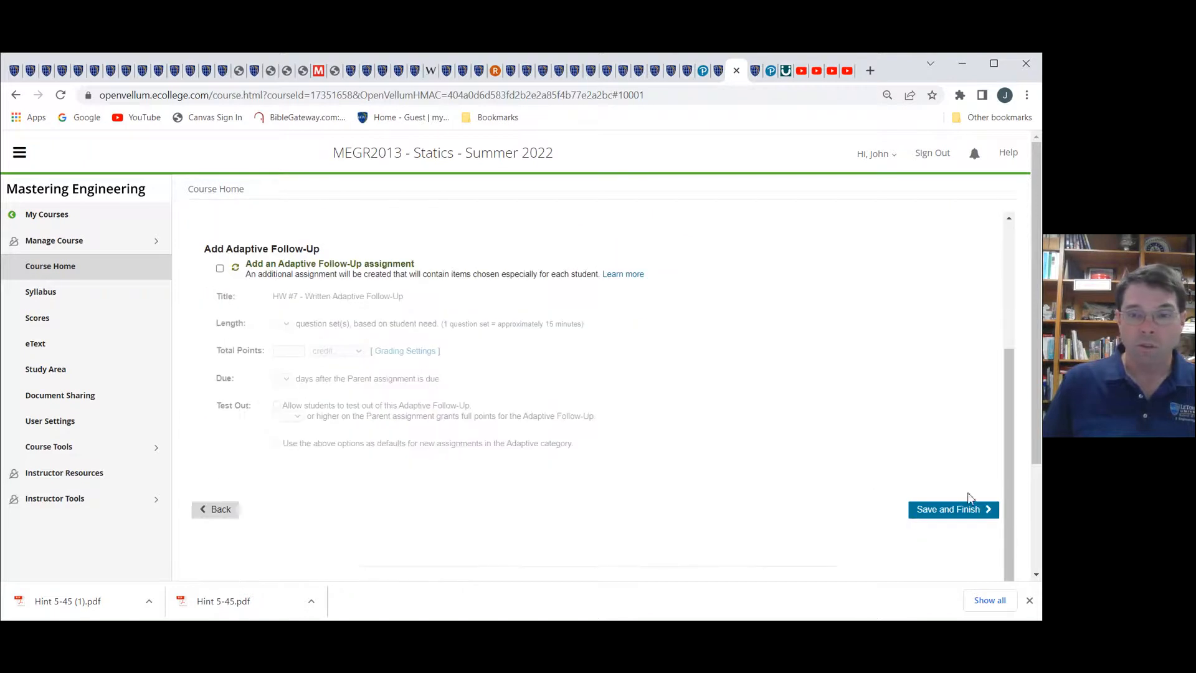
{"action": "left_click", "coordinate": [953, 512]}
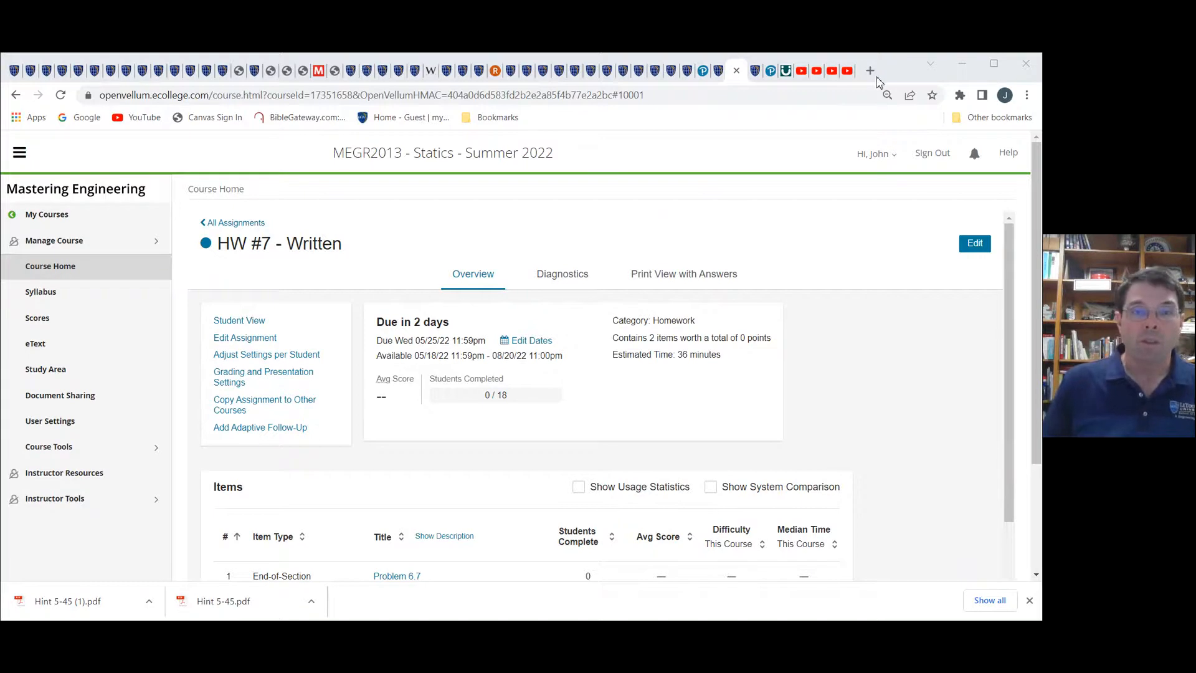
{"action": "left_click", "coordinate": [671, 72]}
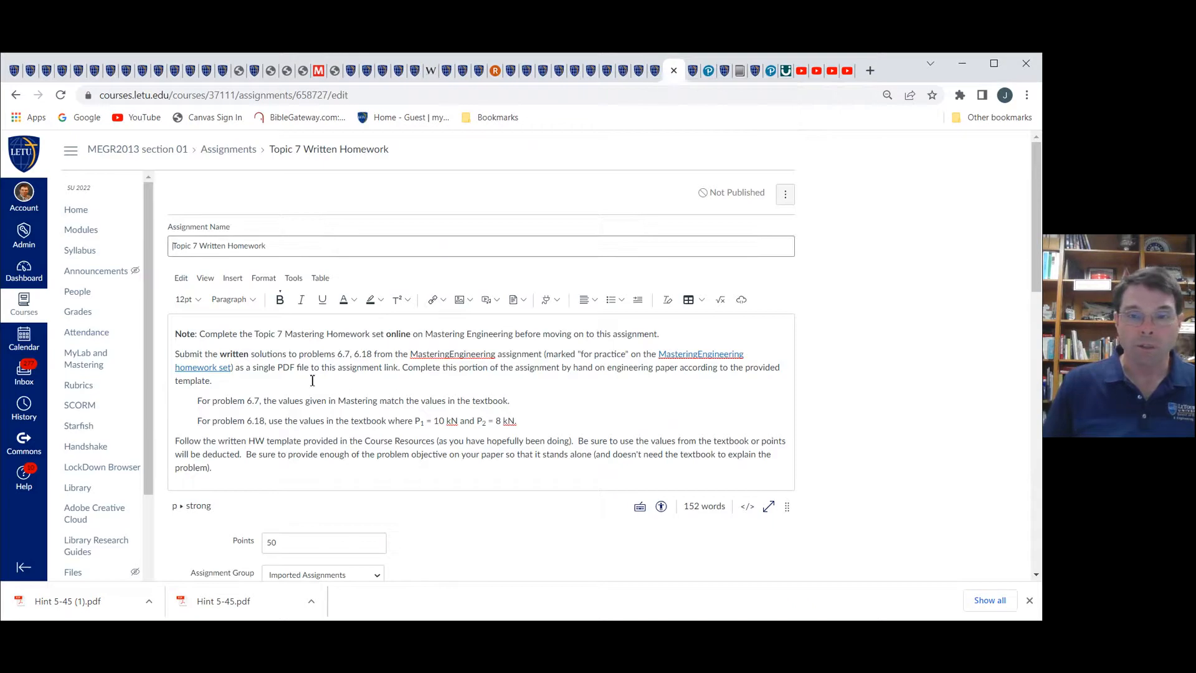
{"action": "left_click", "coordinate": [680, 353]}
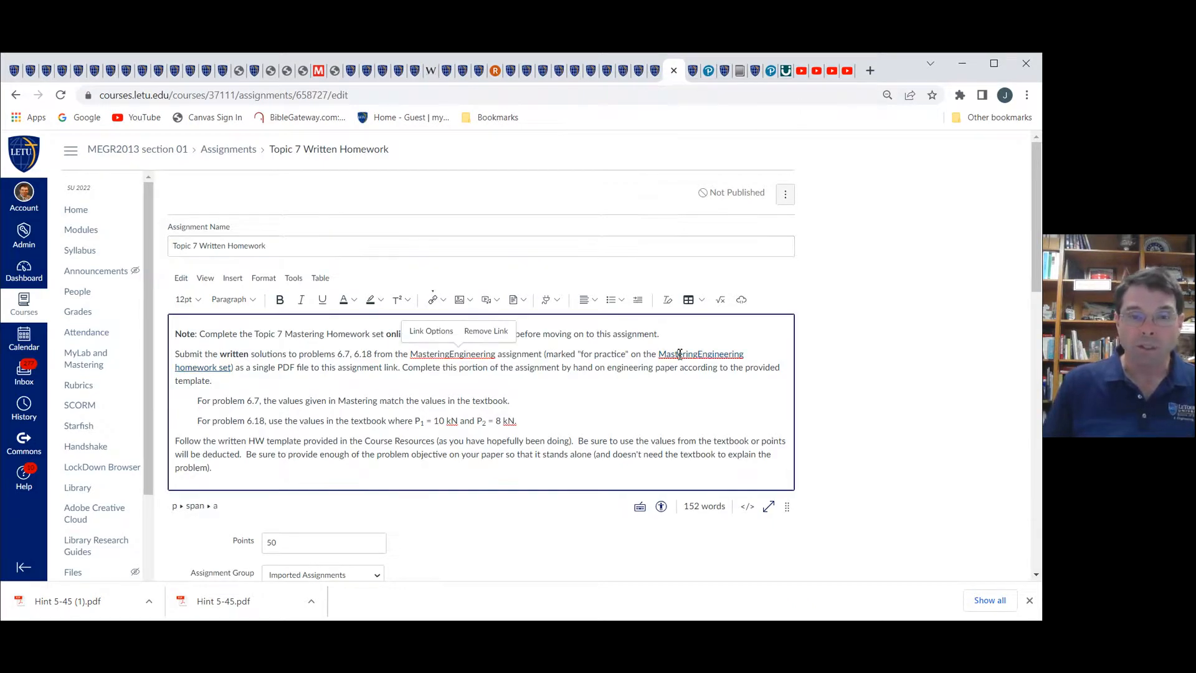
{"action": "left_click", "coordinate": [485, 337]}
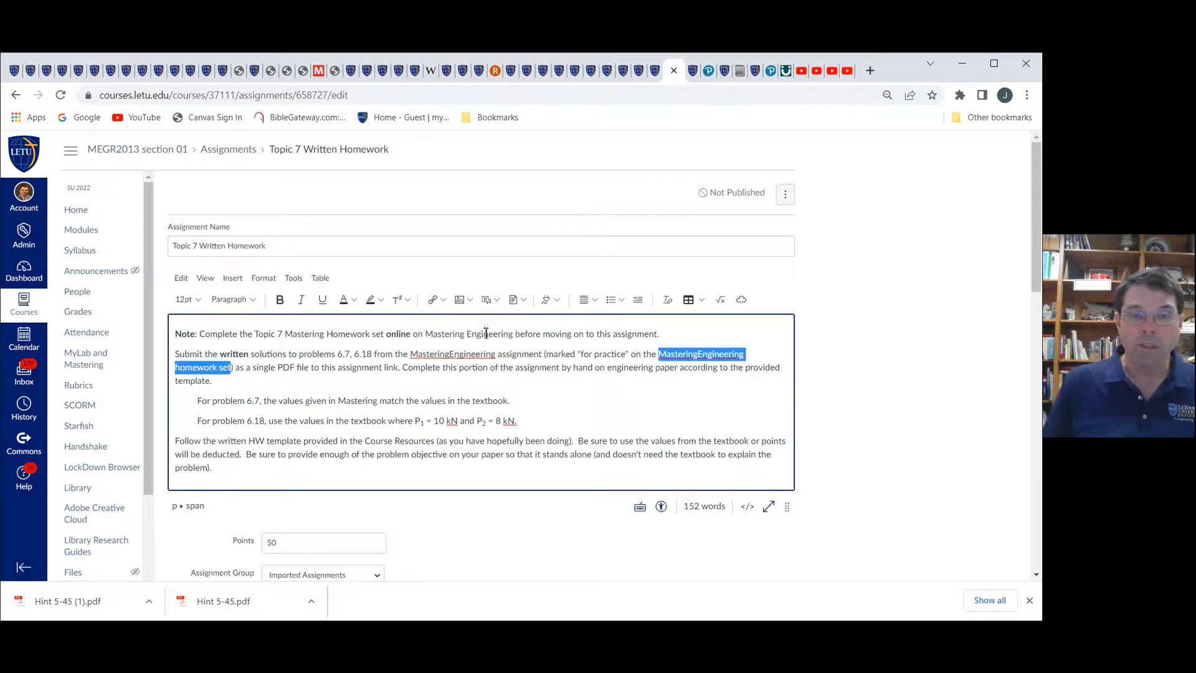
{"action": "left_click", "coordinate": [232, 277]}
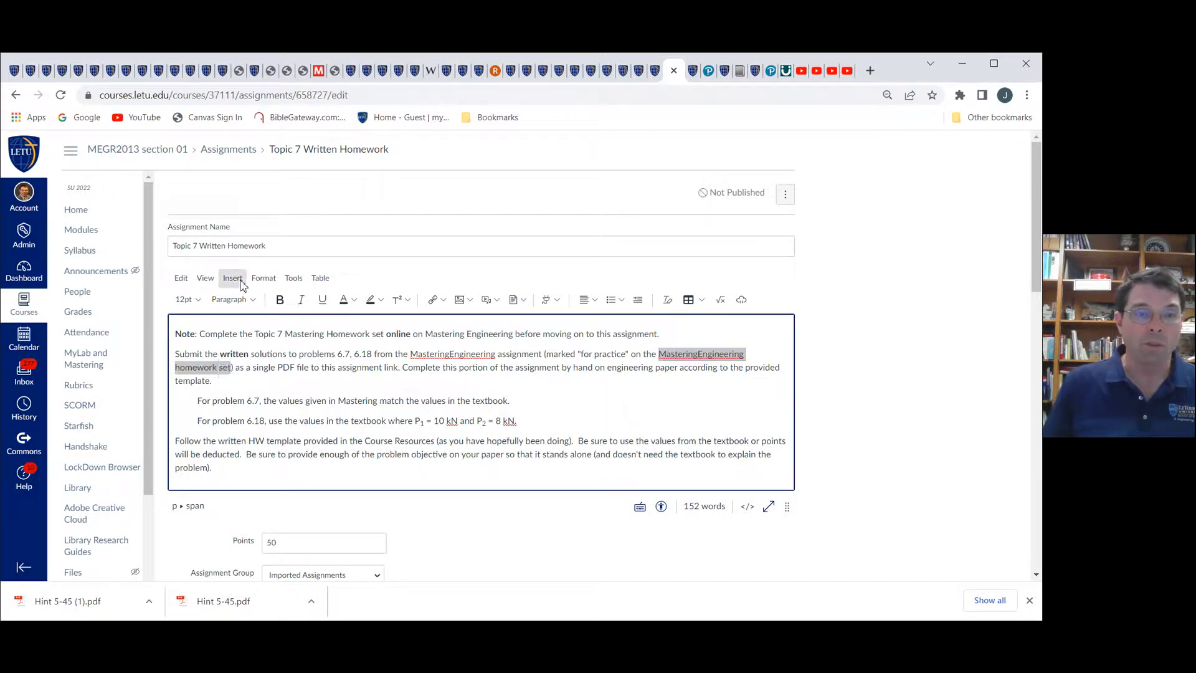
{"action": "mouse_move", "coordinate": [258, 303]}
{"action": "left_click", "coordinate": [330, 301]}
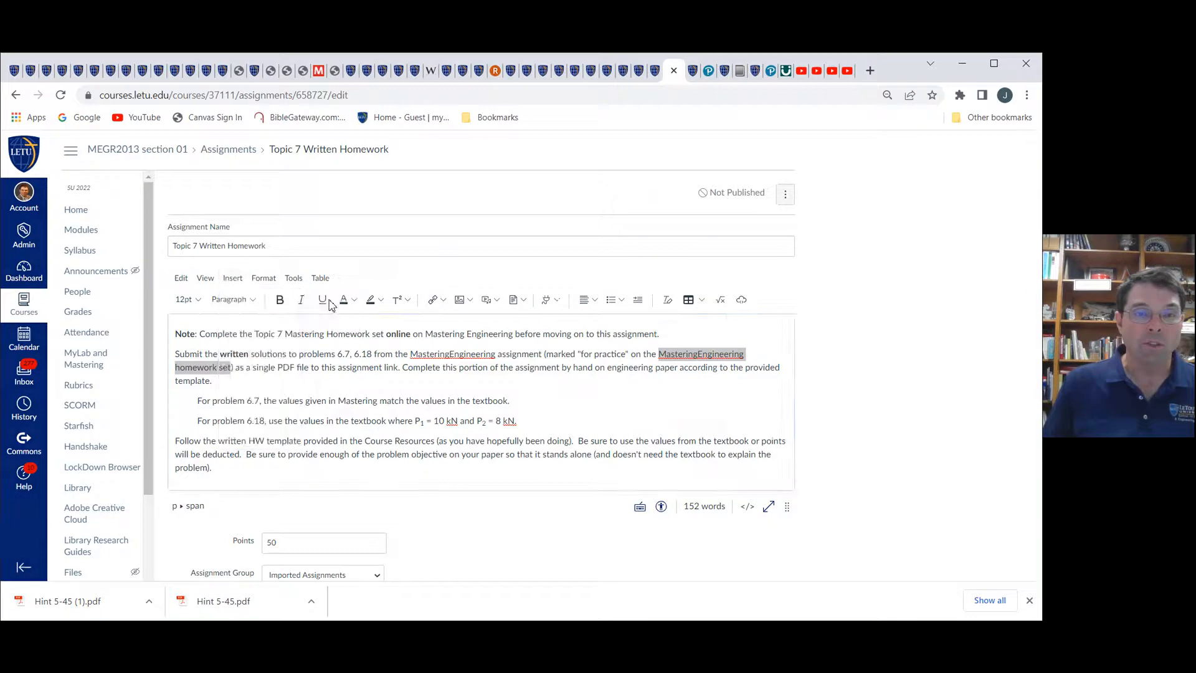
{"action": "left_click", "coordinate": [376, 390]}
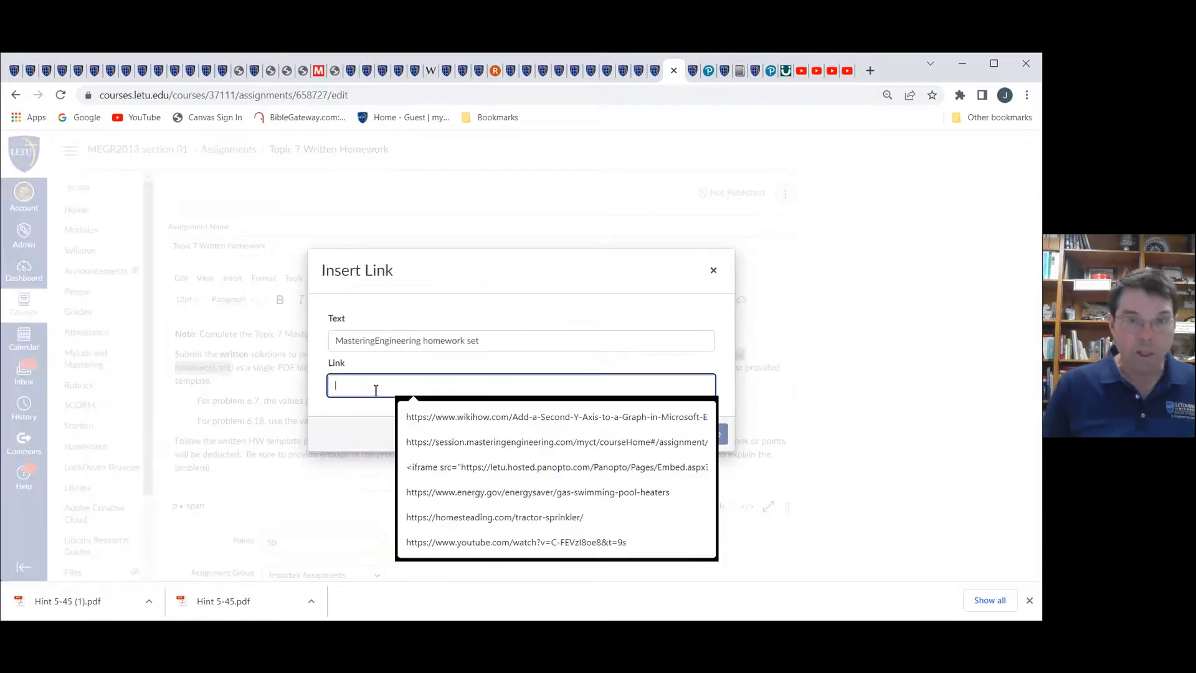
{"action": "type", "text": "https://session.masteringengineering.com/myct/courseHome#/assignment/Instructor/2029953"}
{"action": "left_click", "coordinate": [710, 434]}
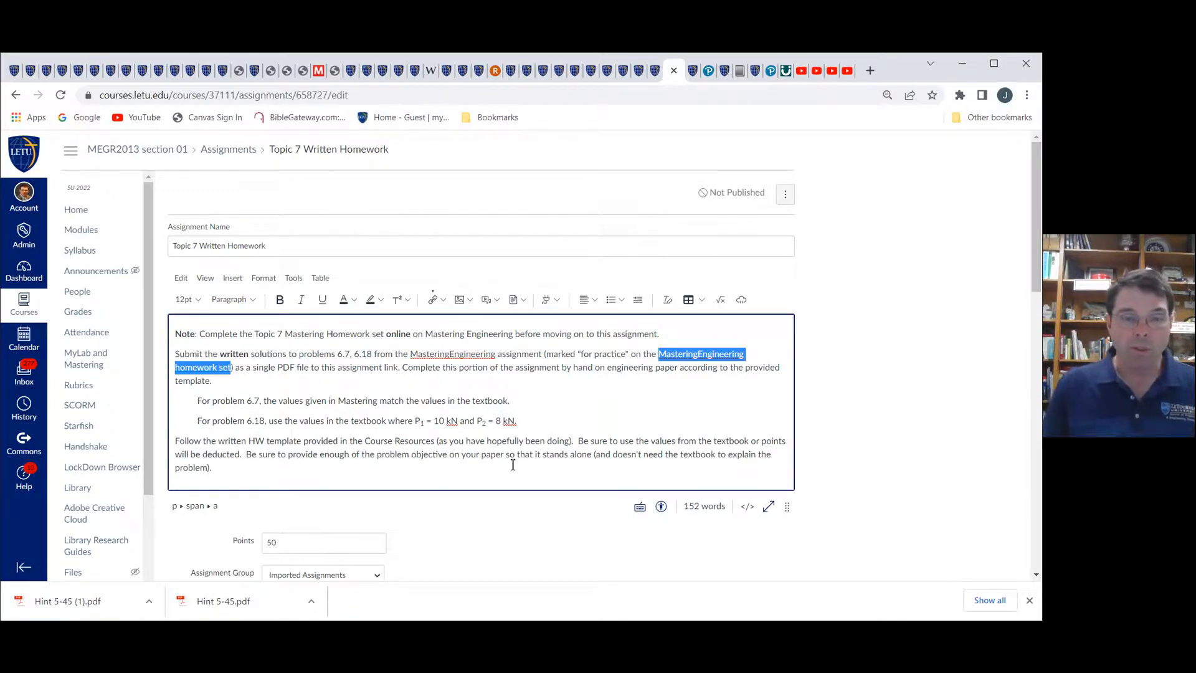
- Change the Topic 7 Written Homework's assignment group to Homework
{"action": "scroll", "coordinate": [512, 464], "scroll_direction": "down", "scroll_amount": 2}
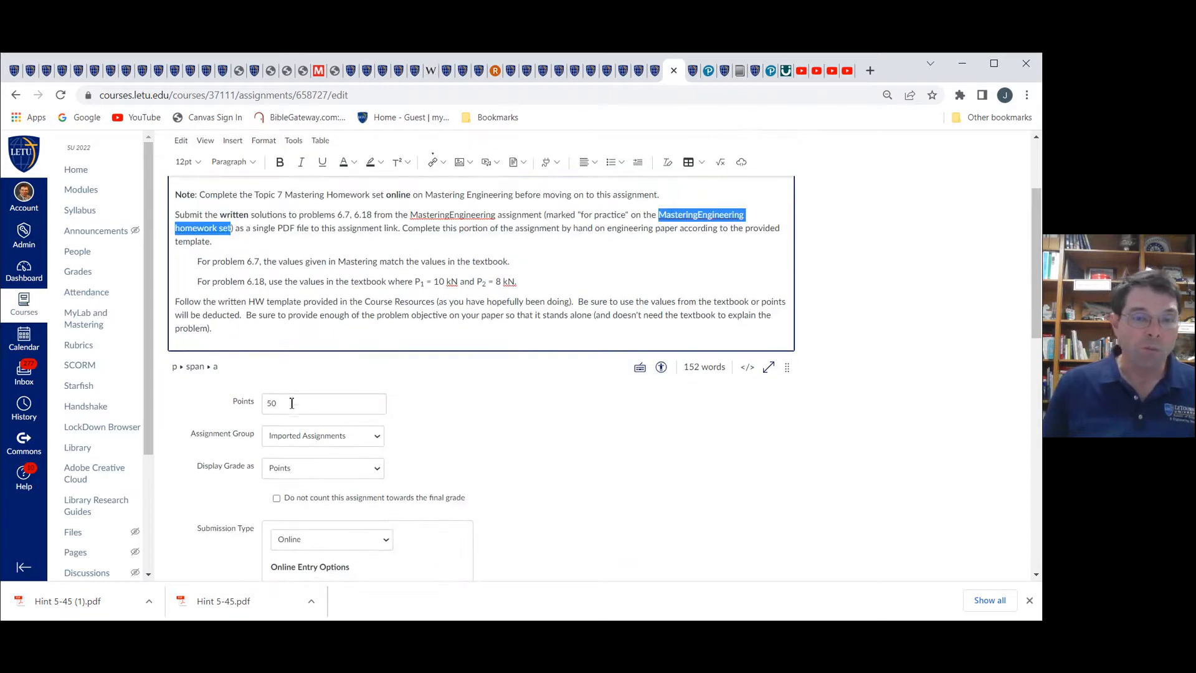
{"action": "scroll", "coordinate": [464, 418], "scroll_direction": "down", "scroll_amount": 1}
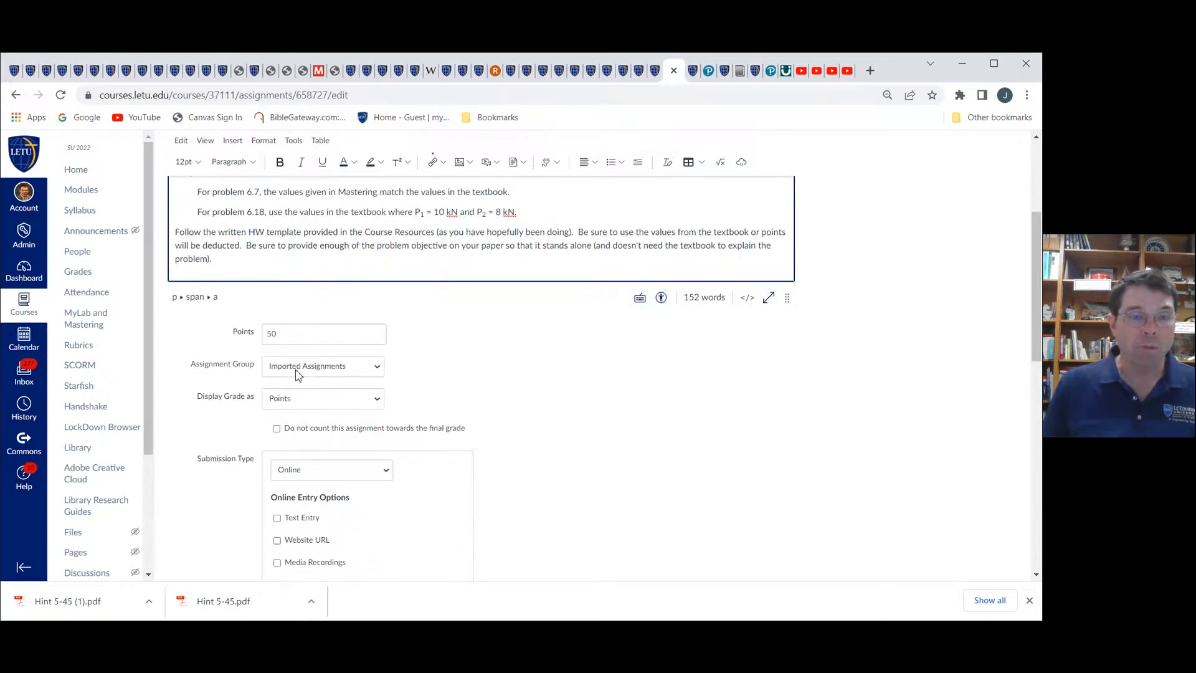
{"action": "left_click", "coordinate": [378, 371]}
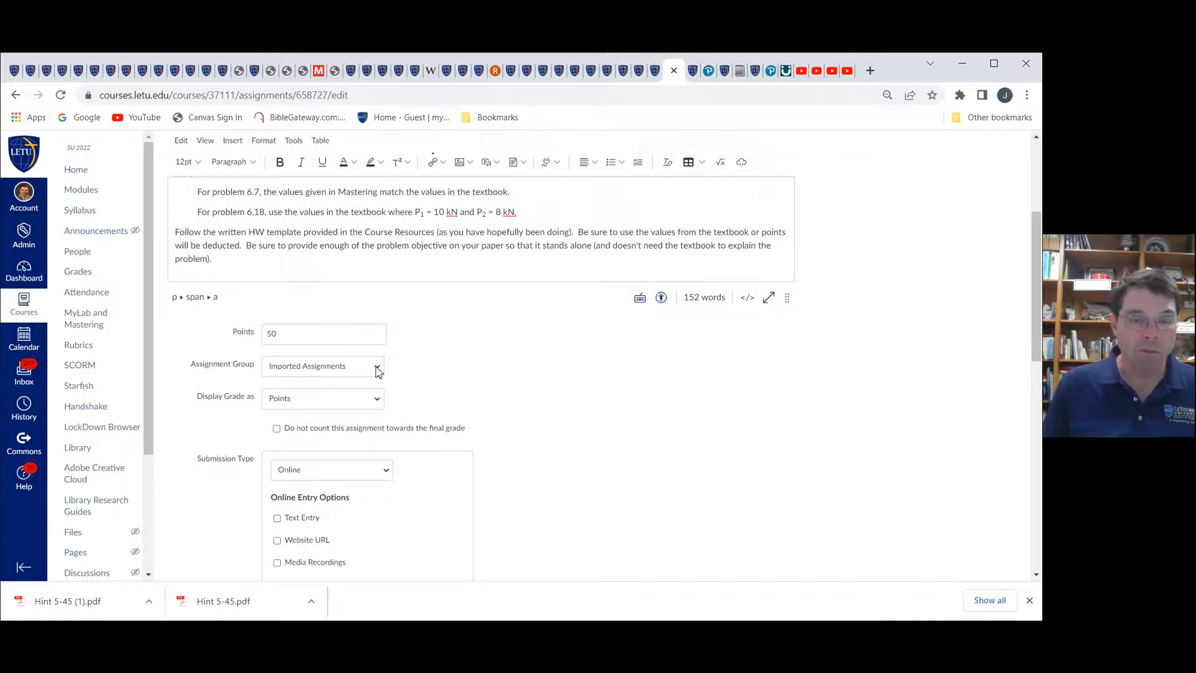
{"action": "left_click", "coordinate": [297, 408]}
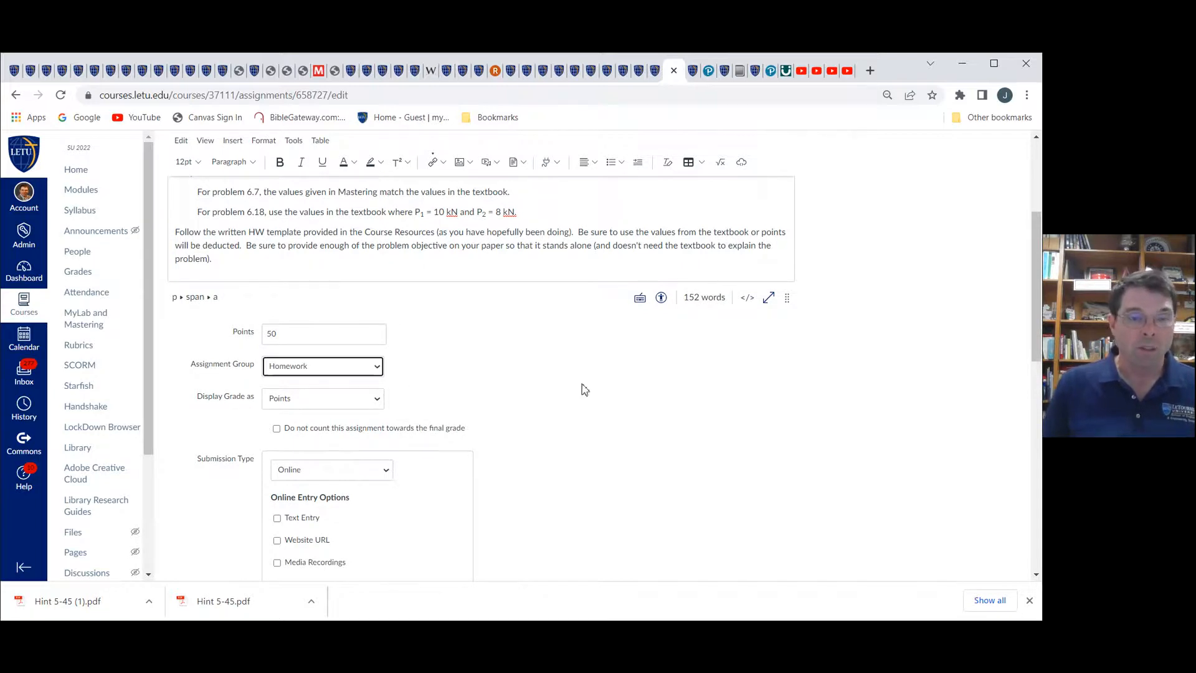
- Review the submission, attempts and due date settings of Topic 7 Written Homework and save it without publishing
{"action": "scroll", "coordinate": [584, 390], "scroll_direction": "down", "scroll_amount": 5}
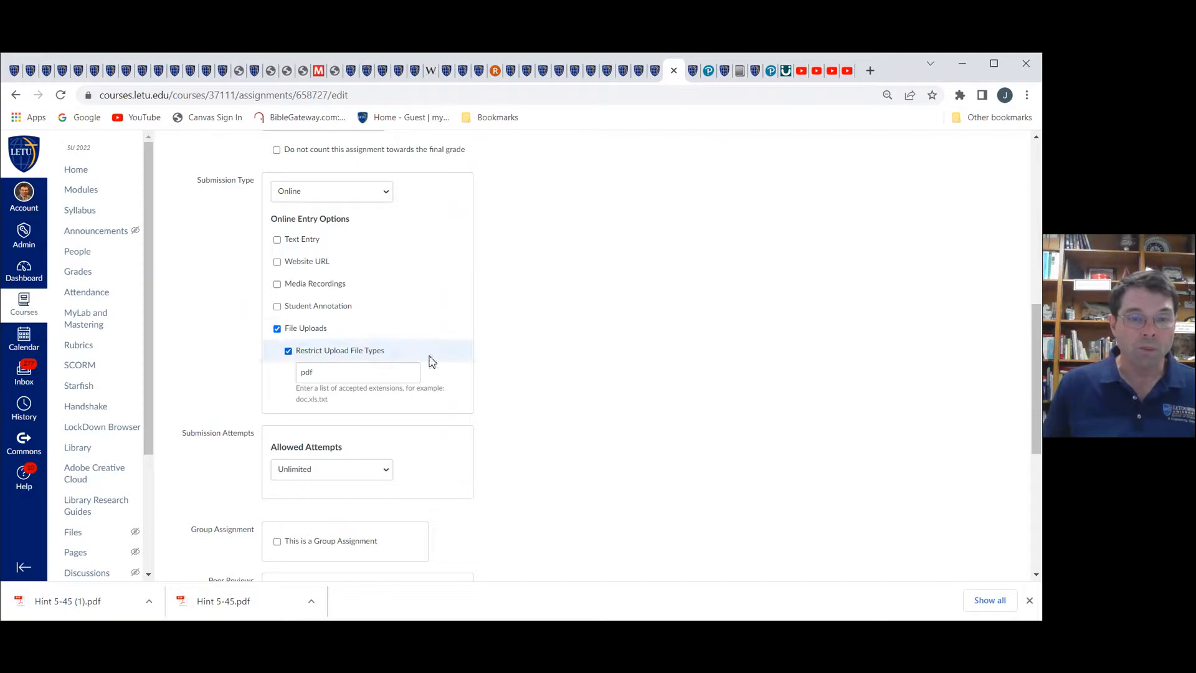
{"action": "scroll", "coordinate": [579, 393], "scroll_direction": "down", "scroll_amount": 2}
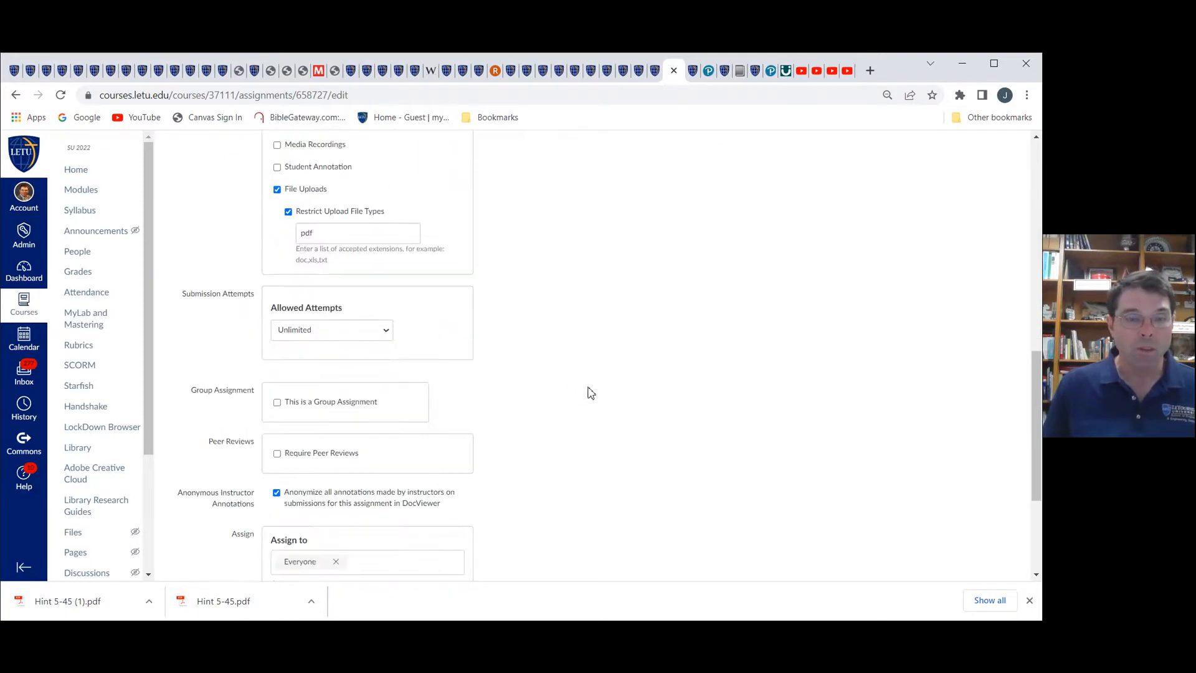
{"action": "scroll", "coordinate": [611, 390], "scroll_direction": "down", "scroll_amount": 2}
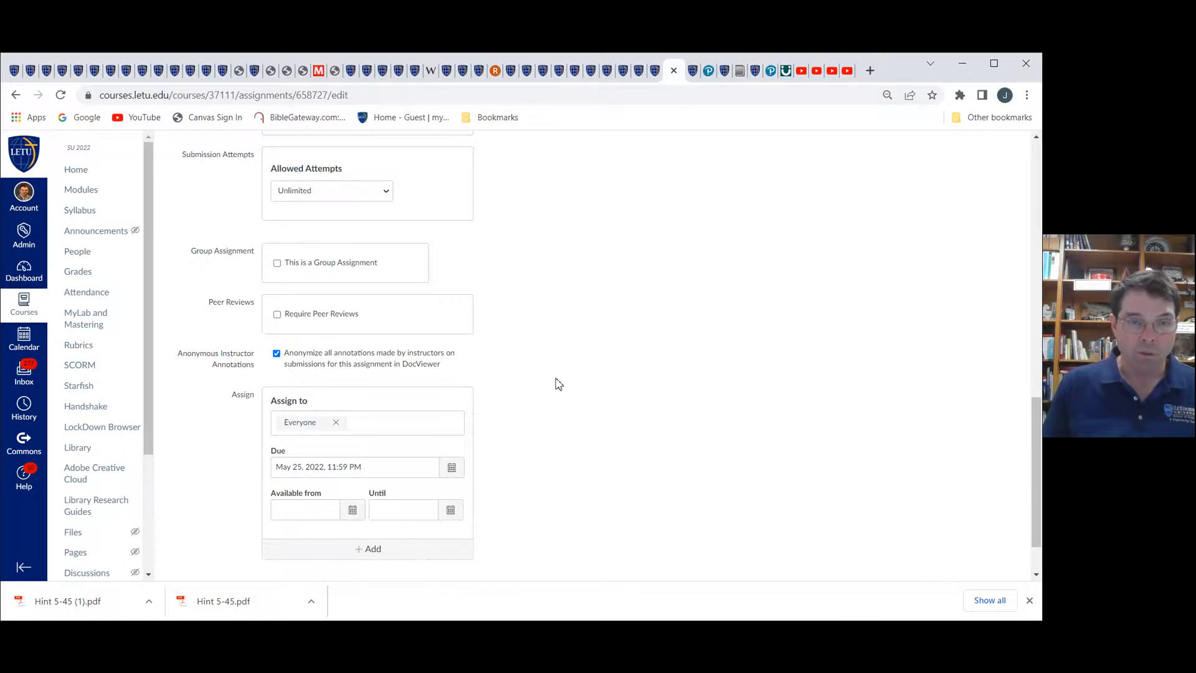
{"action": "scroll", "coordinate": [569, 387], "scroll_direction": "down", "scroll_amount": 1}
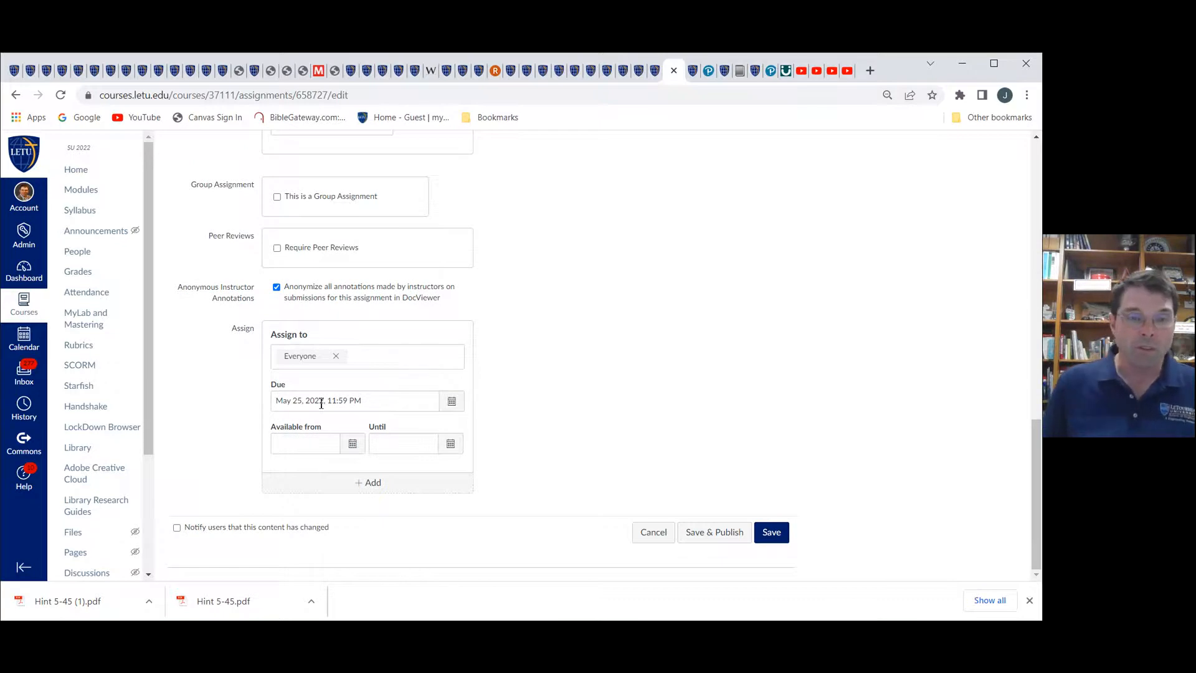
{"action": "left_click", "coordinate": [772, 533]}
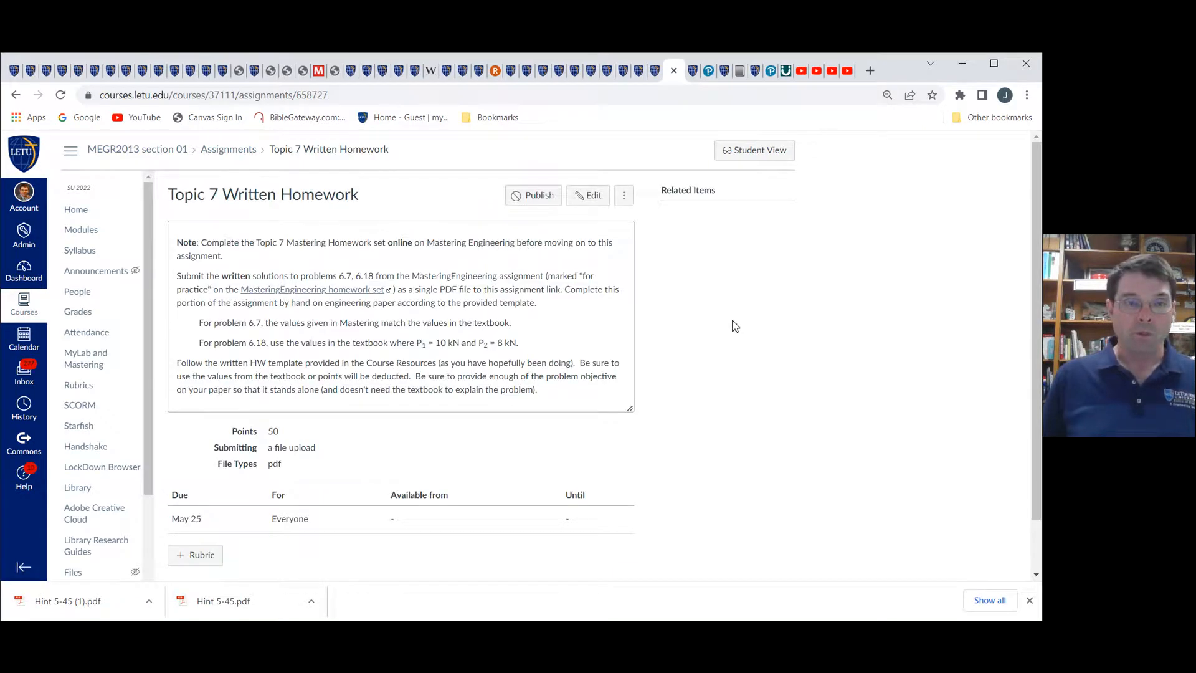
- Look over the saved Topic 7 Written Homework page and return to the course's modules list
{"action": "scroll", "coordinate": [732, 321], "scroll_direction": "down", "scroll_amount": 1}
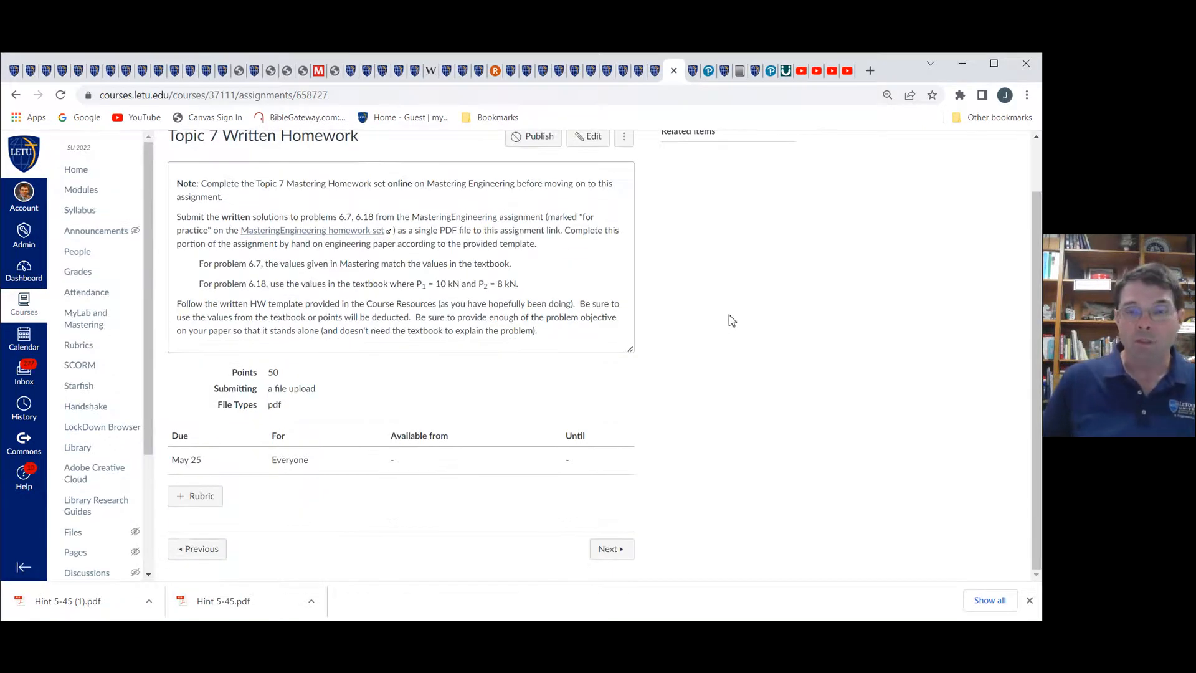
{"action": "scroll", "coordinate": [731, 321], "scroll_direction": "up", "scroll_amount": 1}
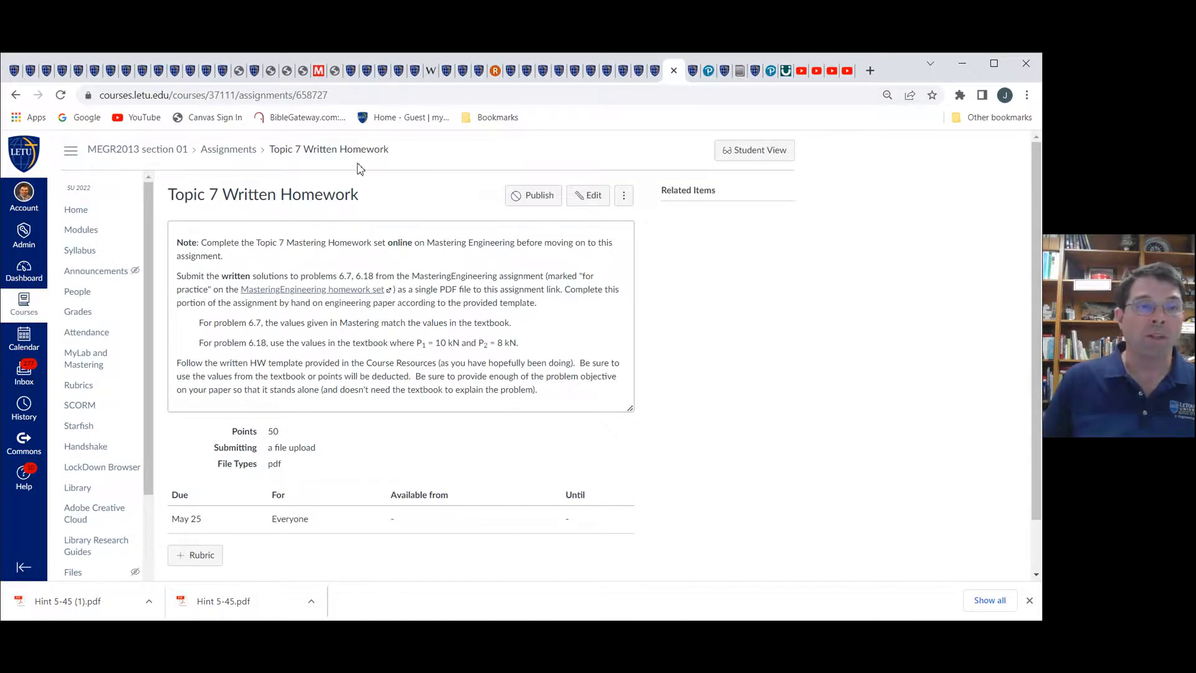
{"action": "left_click", "coordinate": [93, 230]}
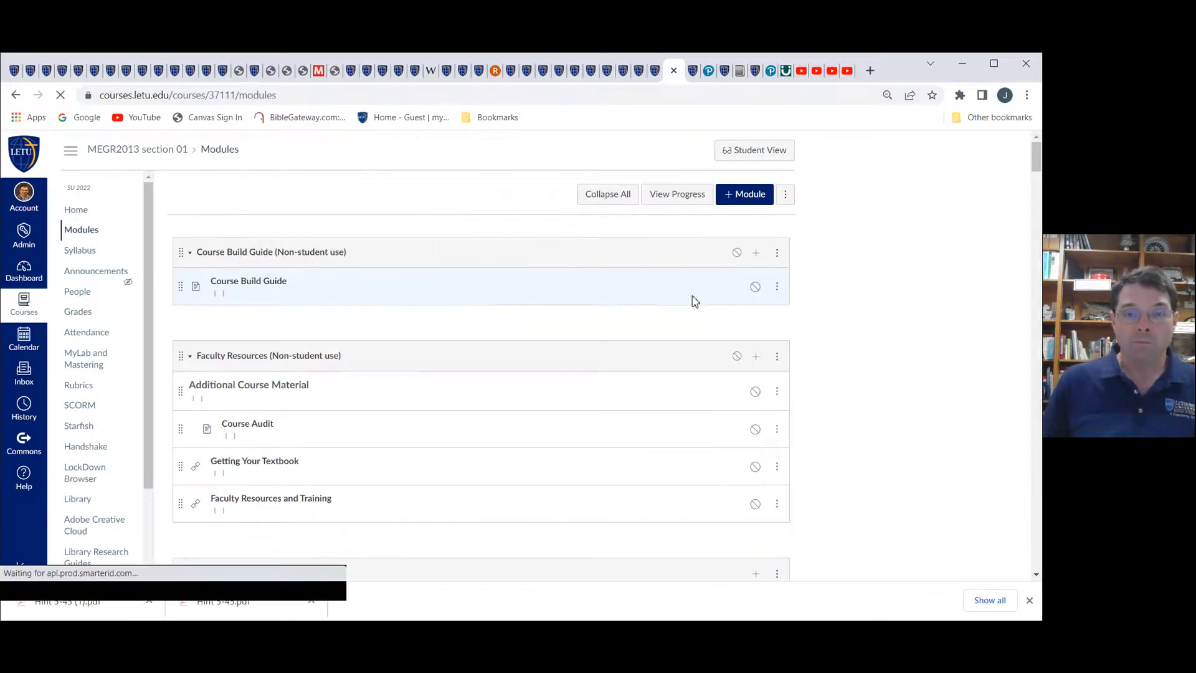
- Publish the HW#7 - Instructions page and the Topic 7 Written Homework in the Unit 3 module
{"action": "scroll", "coordinate": [833, 373], "scroll_direction": "down", "scroll_amount": 20}
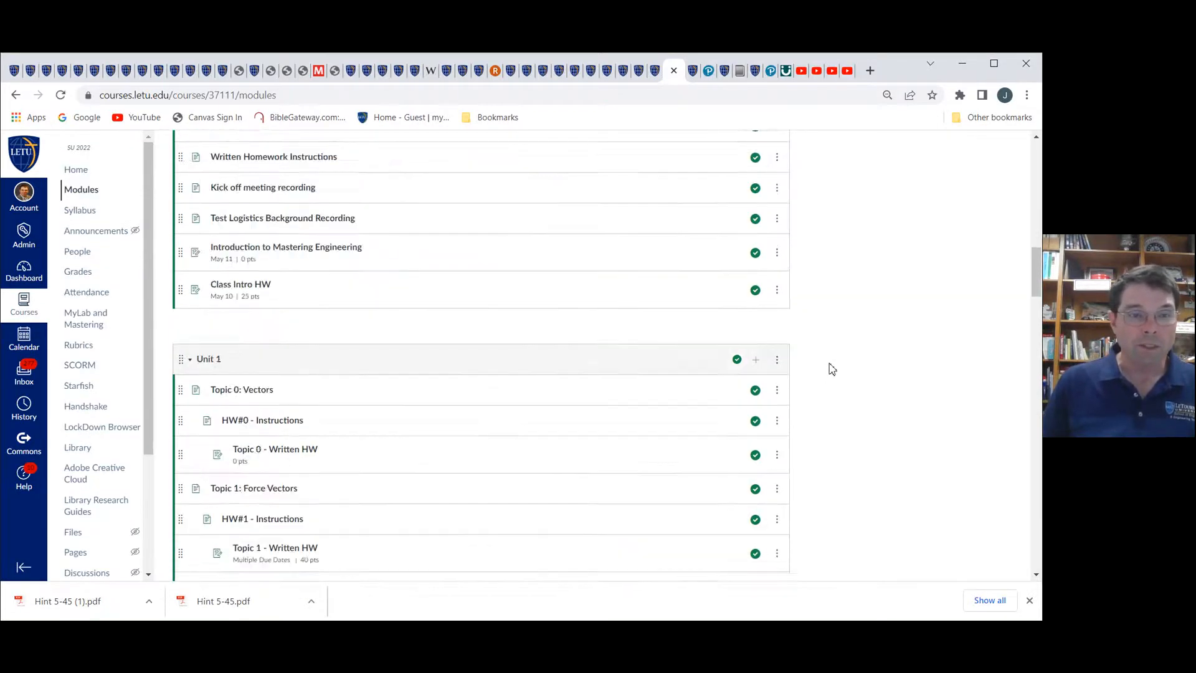
{"action": "scroll", "coordinate": [831, 368], "scroll_direction": "down", "scroll_amount": 20}
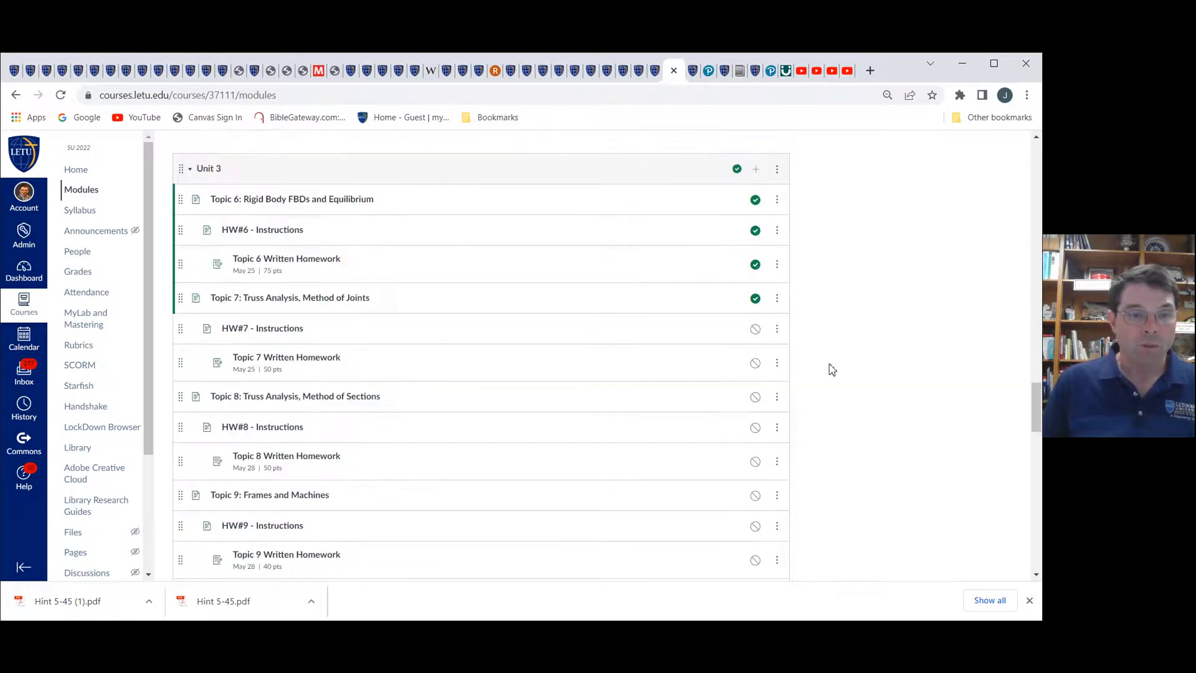
{"action": "scroll", "coordinate": [828, 366], "scroll_direction": "up", "scroll_amount": 7}
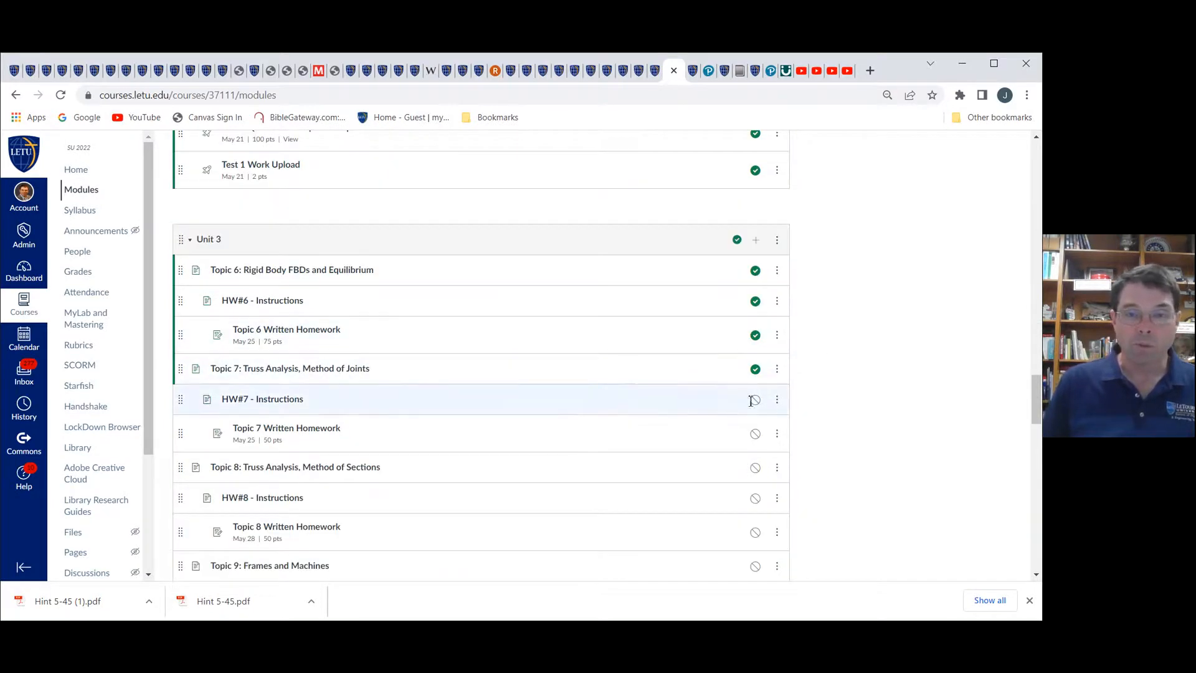
{"action": "left_click", "coordinate": [756, 399]}
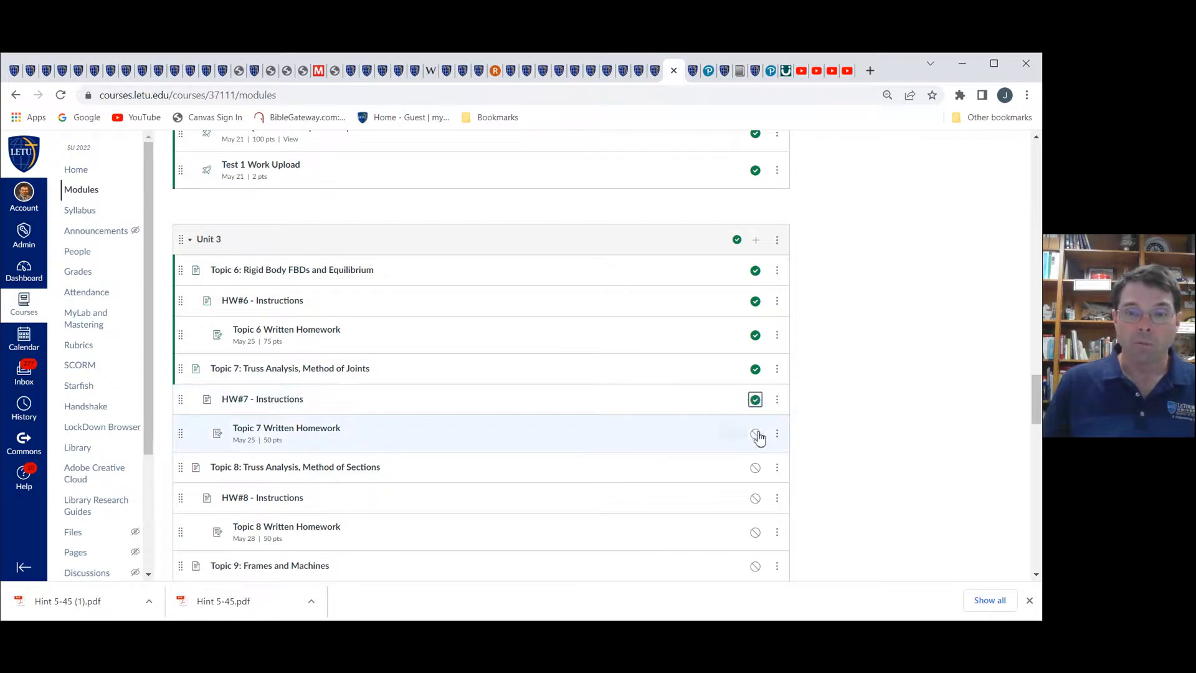
{"action": "left_click", "coordinate": [756, 434]}
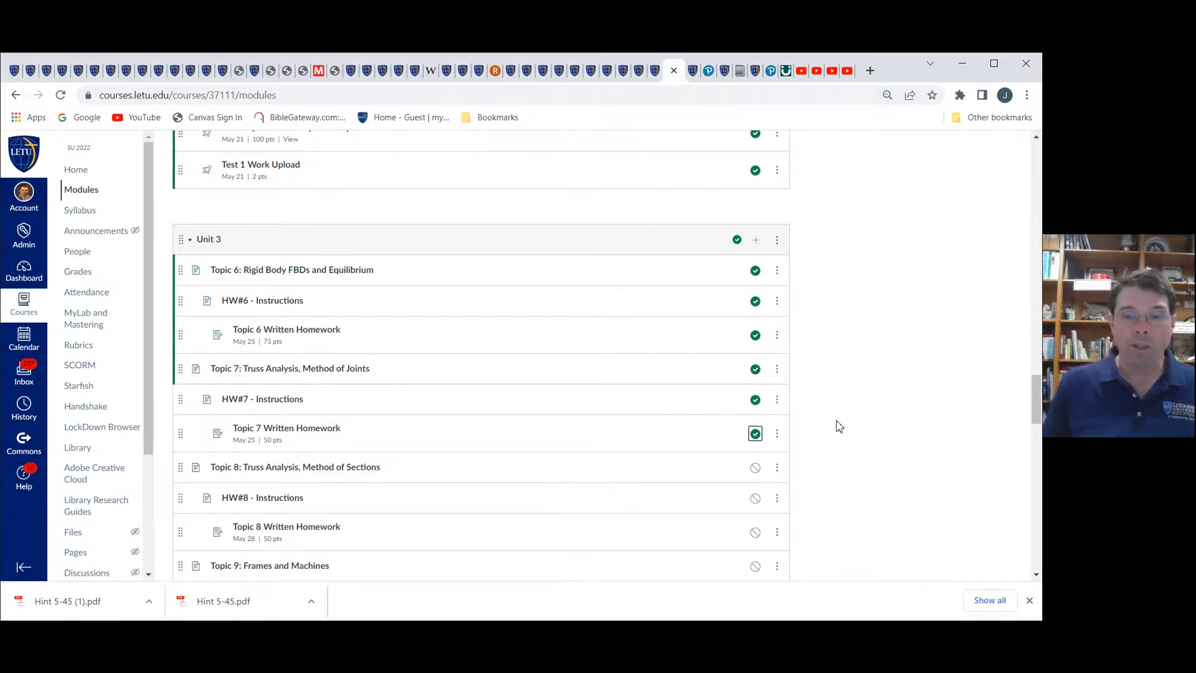
- Open the HW#8 - Instructions page for editing by way of the Topic 8: Truss Analysis, Method of Sections page
{"action": "scroll", "coordinate": [838, 428], "scroll_direction": "down", "scroll_amount": 1}
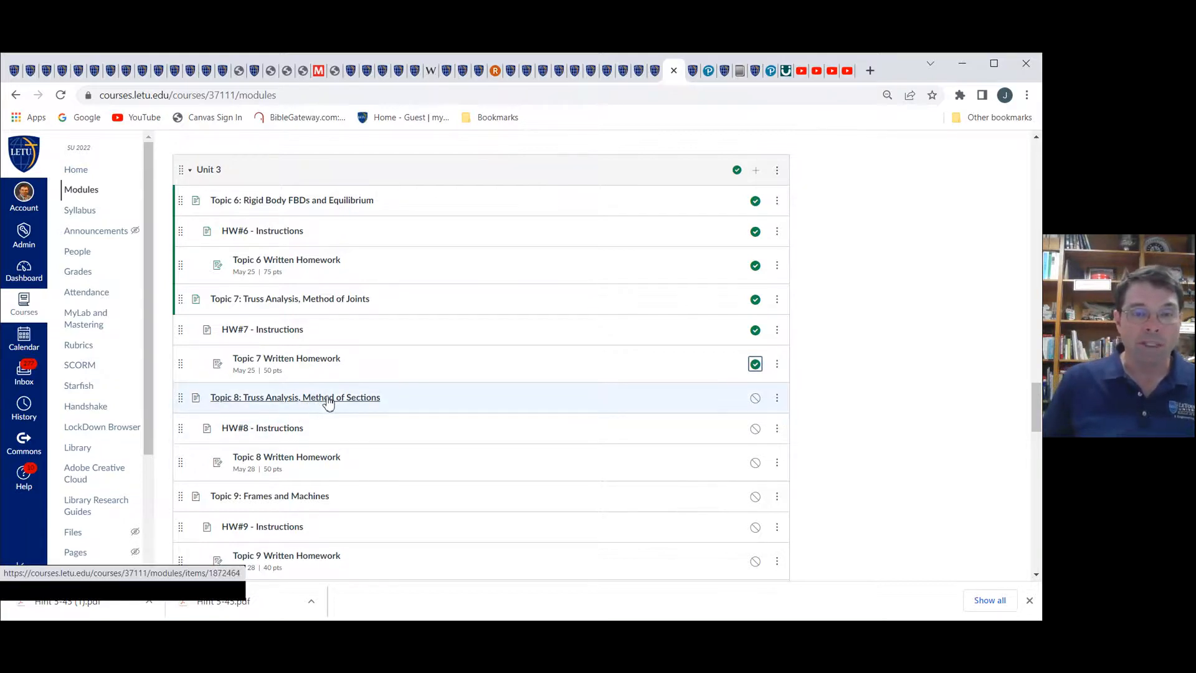
{"action": "left_click", "coordinate": [305, 402]}
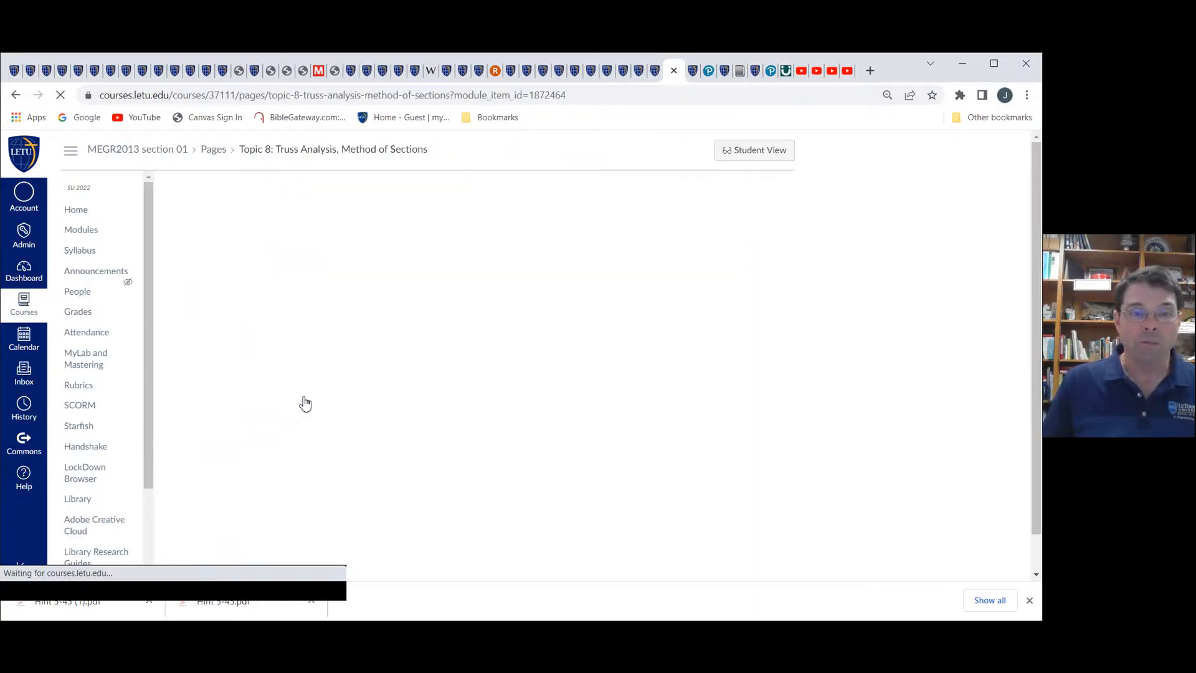
{"action": "scroll", "coordinate": [764, 360], "scroll_direction": "down", "scroll_amount": 1}
{"action": "scroll", "coordinate": [760, 360], "scroll_direction": "down", "scroll_amount": 6}
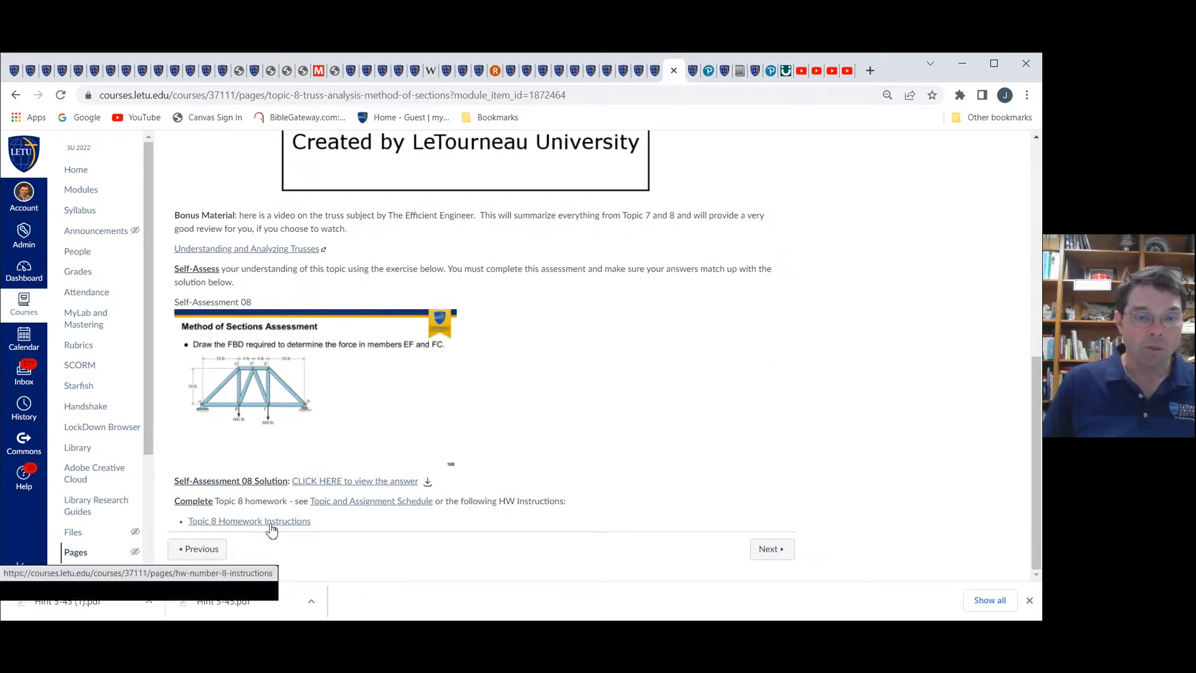
{"action": "left_click", "coordinate": [274, 523]}
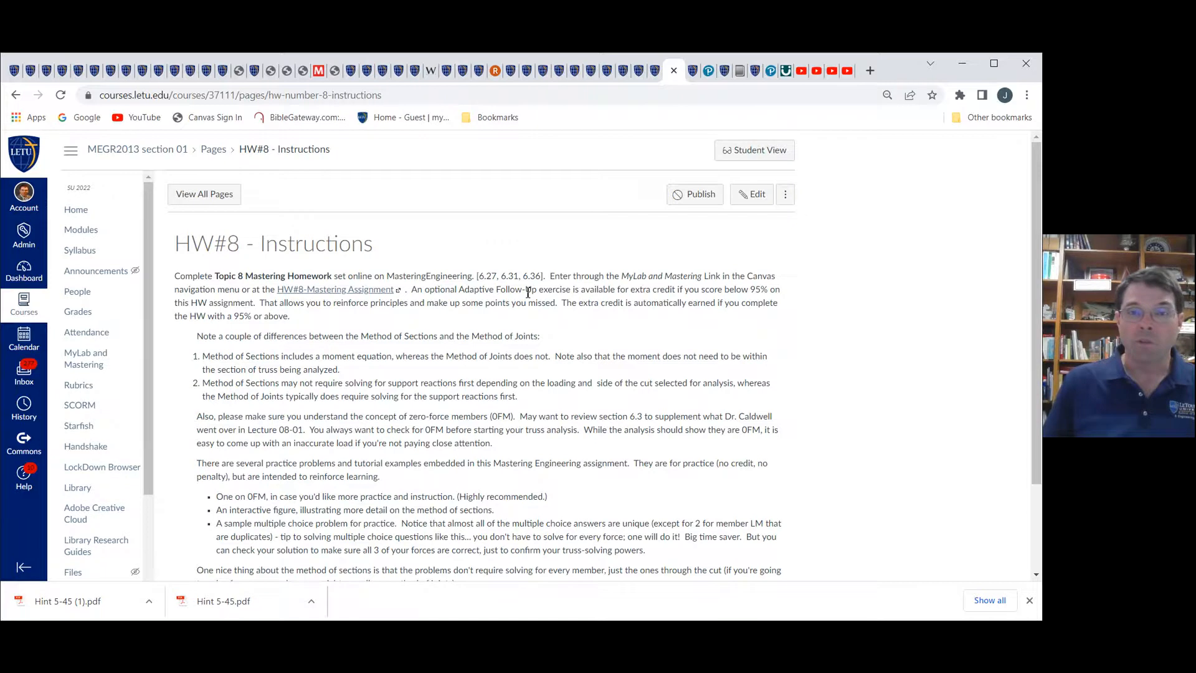
{"action": "left_click", "coordinate": [752, 193]}
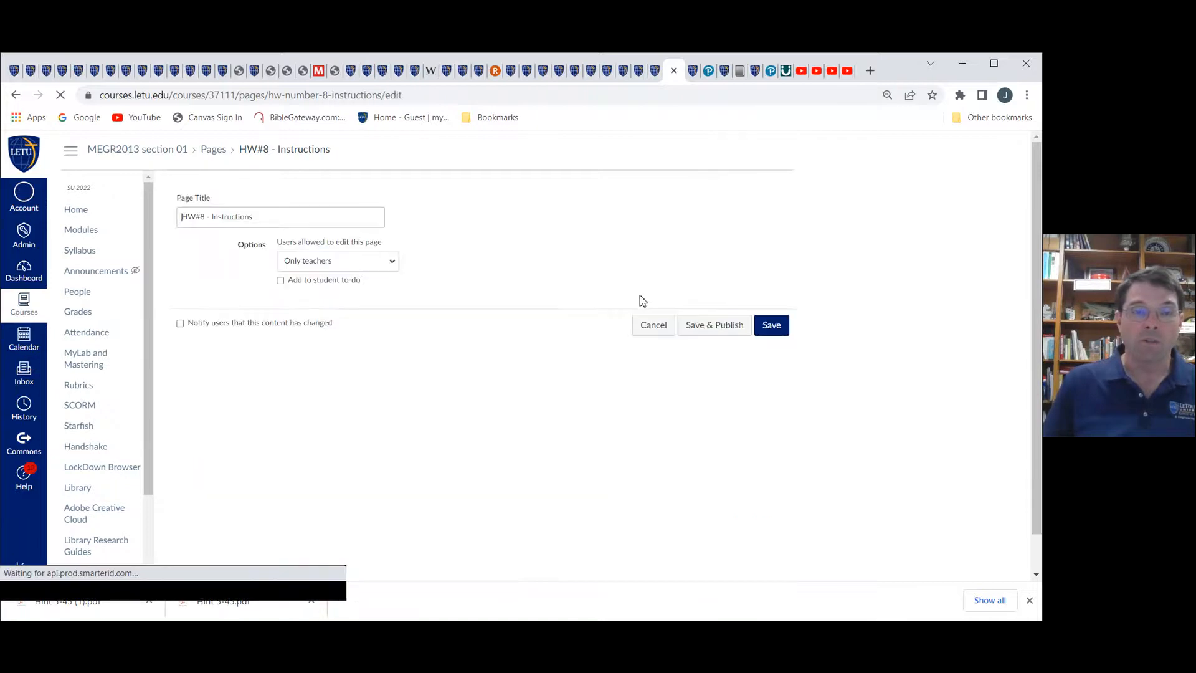
- Switch to Mastering Engineering and open the HW #8 - Mastering assignment from all assignments to view its items
{"action": "left_click", "coordinate": [740, 69]}
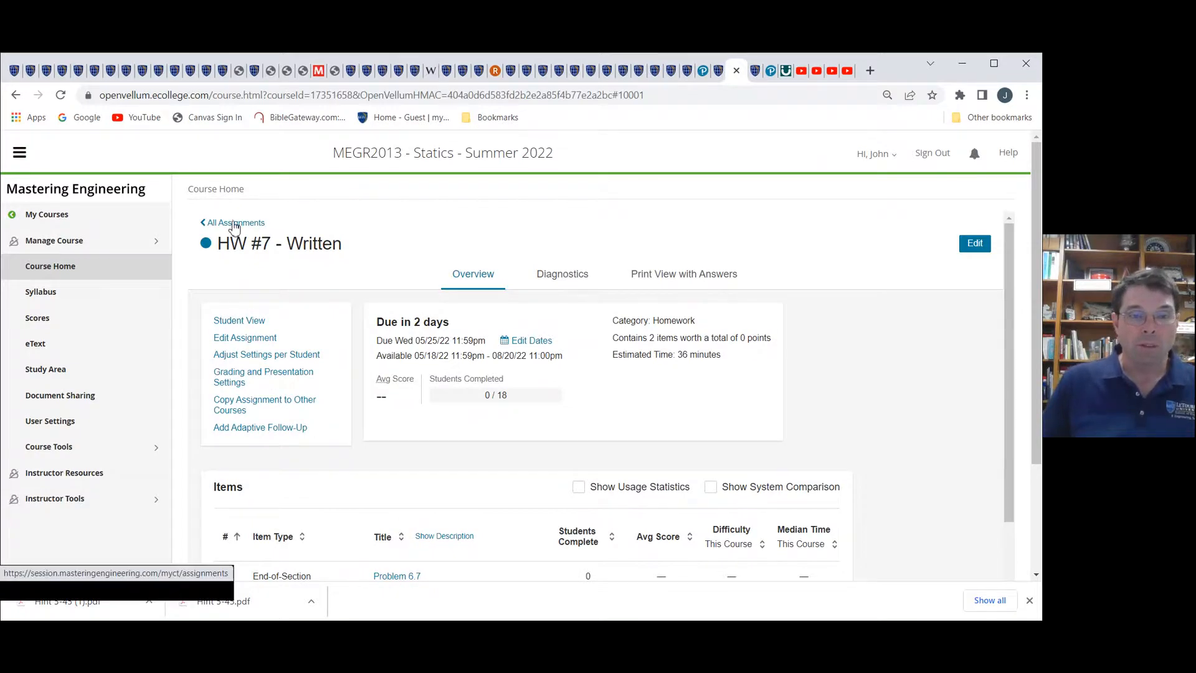
{"action": "left_click", "coordinate": [234, 223]}
{"action": "scroll", "coordinate": [448, 371], "scroll_direction": "down", "scroll_amount": 7}
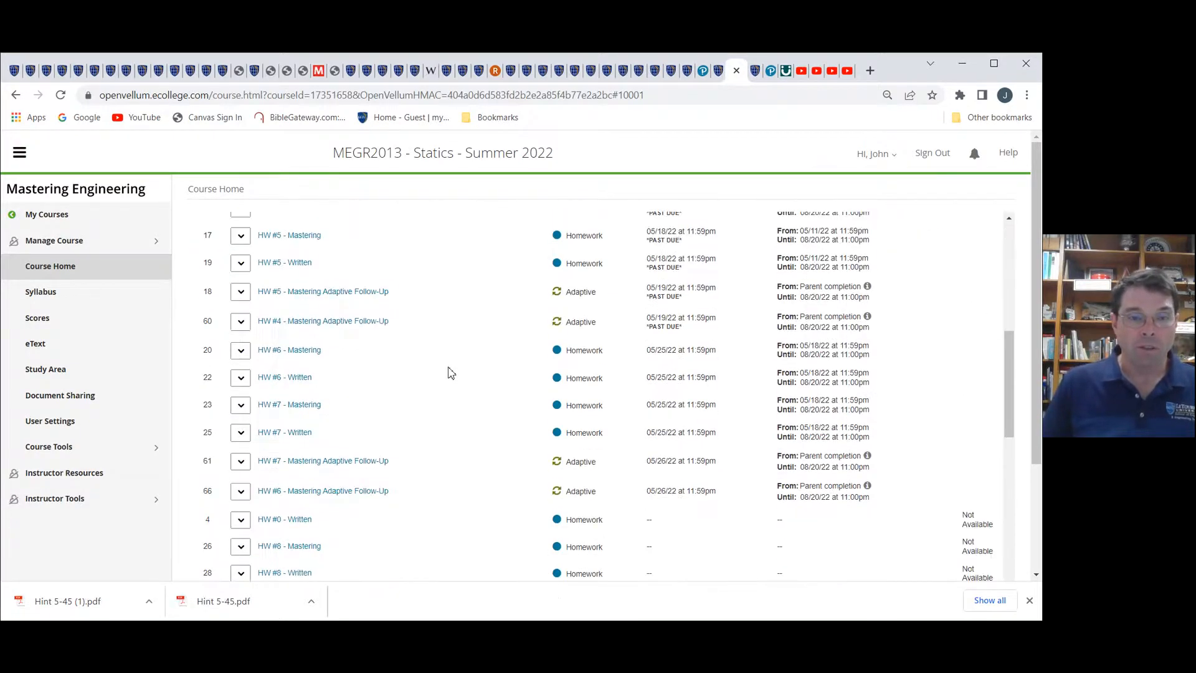
{"action": "scroll", "coordinate": [451, 373], "scroll_direction": "down", "scroll_amount": 3}
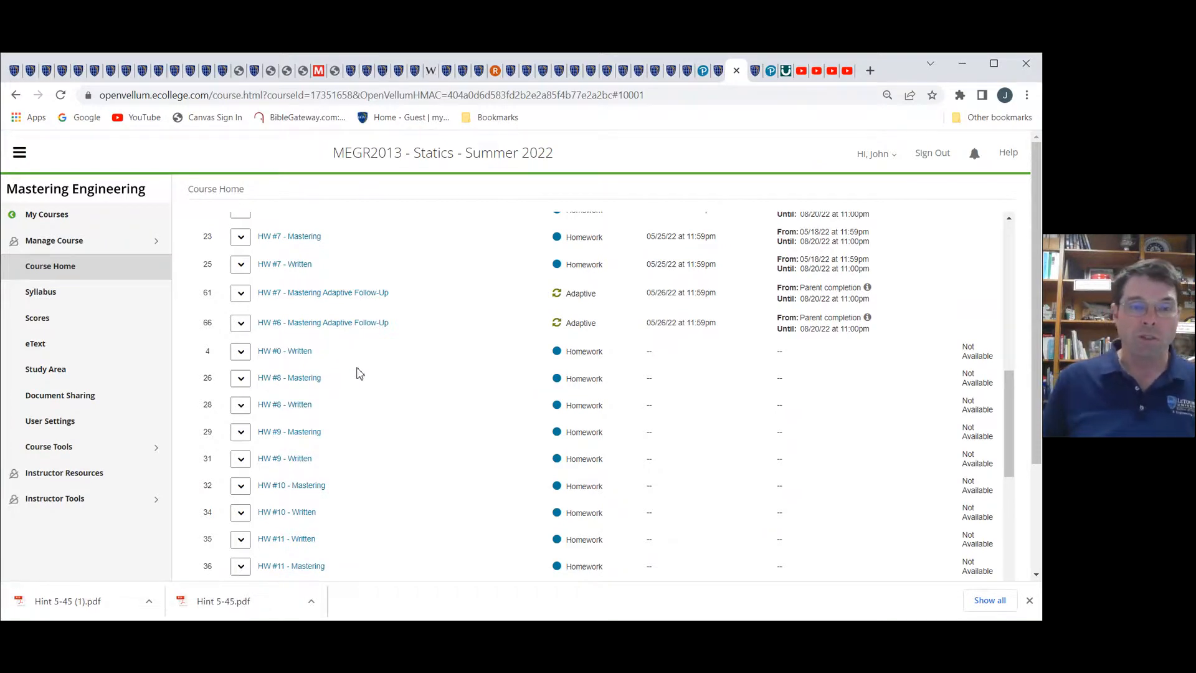
{"action": "left_click", "coordinate": [308, 379]}
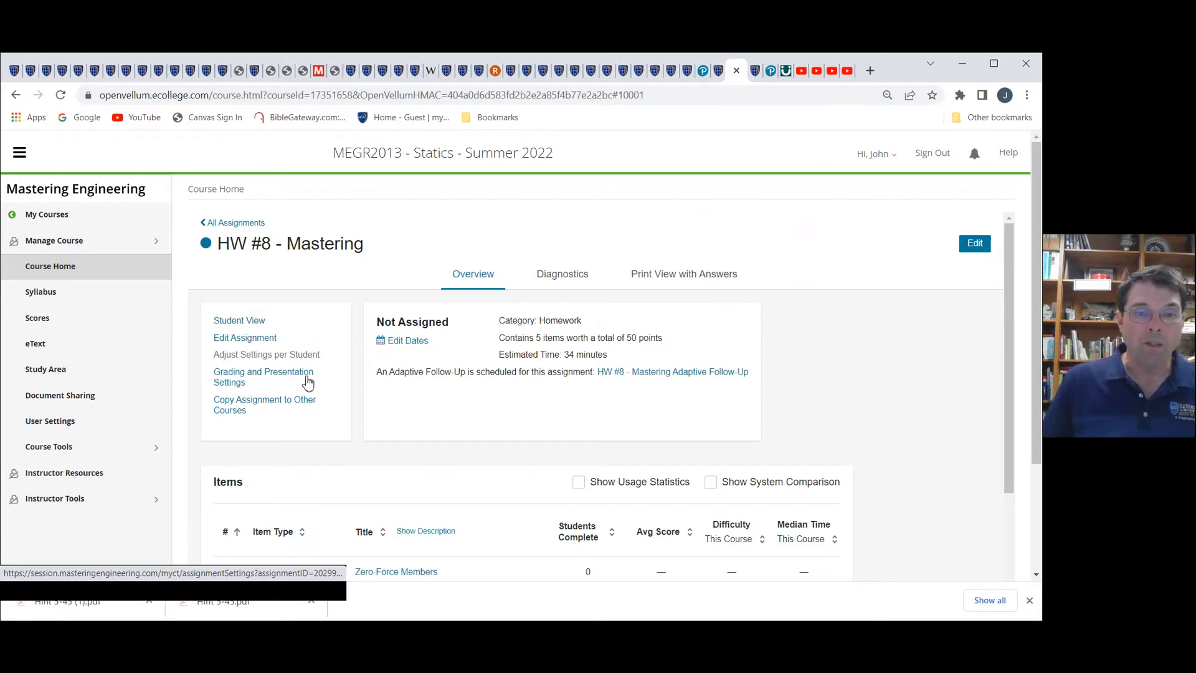
{"action": "scroll", "coordinate": [439, 392], "scroll_direction": "down", "scroll_amount": 3}
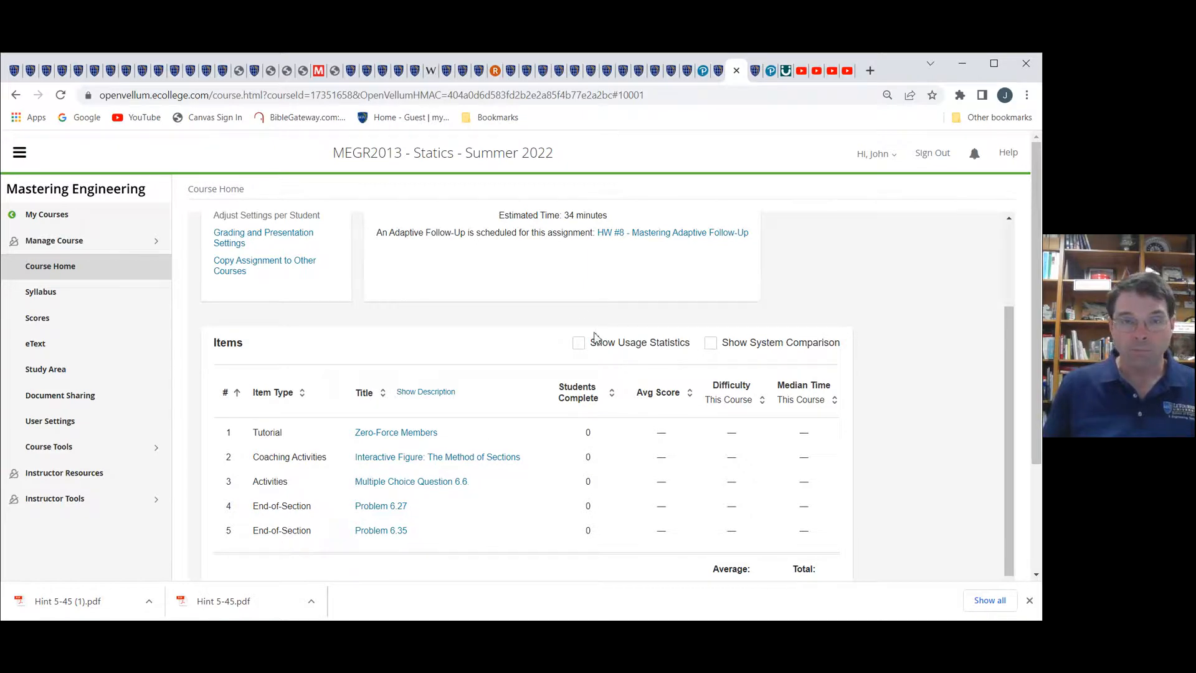
- Compare the HW #8 - Mastering items with the Topic 8 problems in the Canvas topic and assignment schedule
{"action": "left_click", "coordinate": [688, 75]}
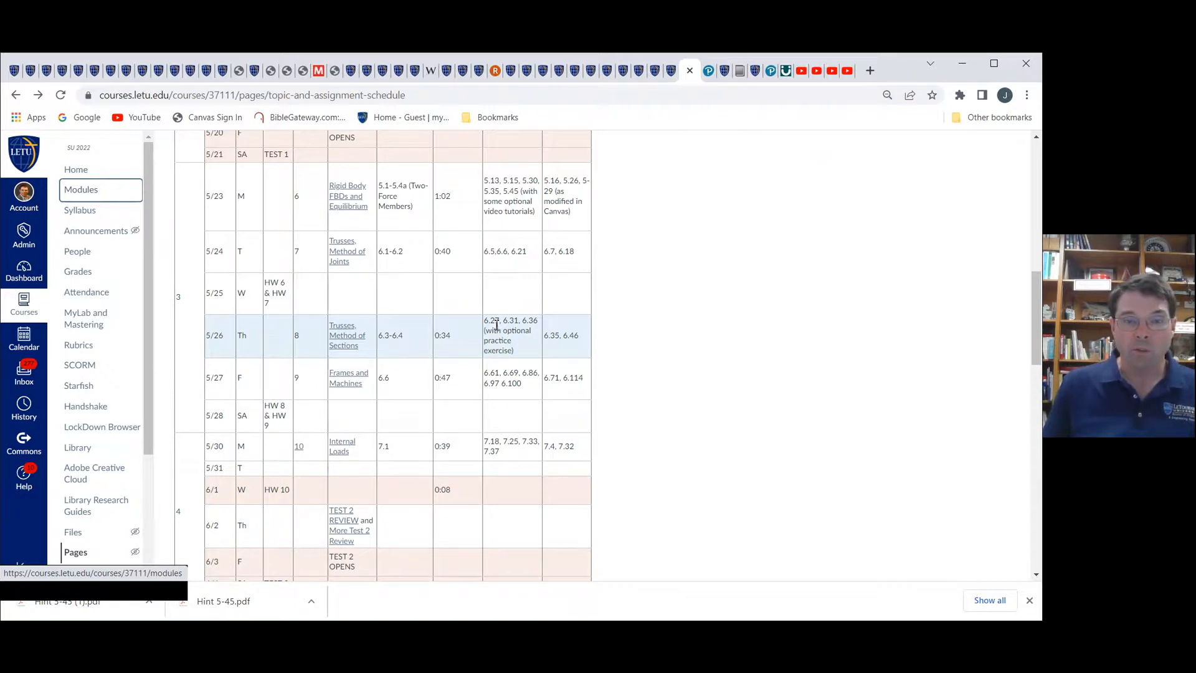
{"action": "left_click", "coordinate": [739, 74]}
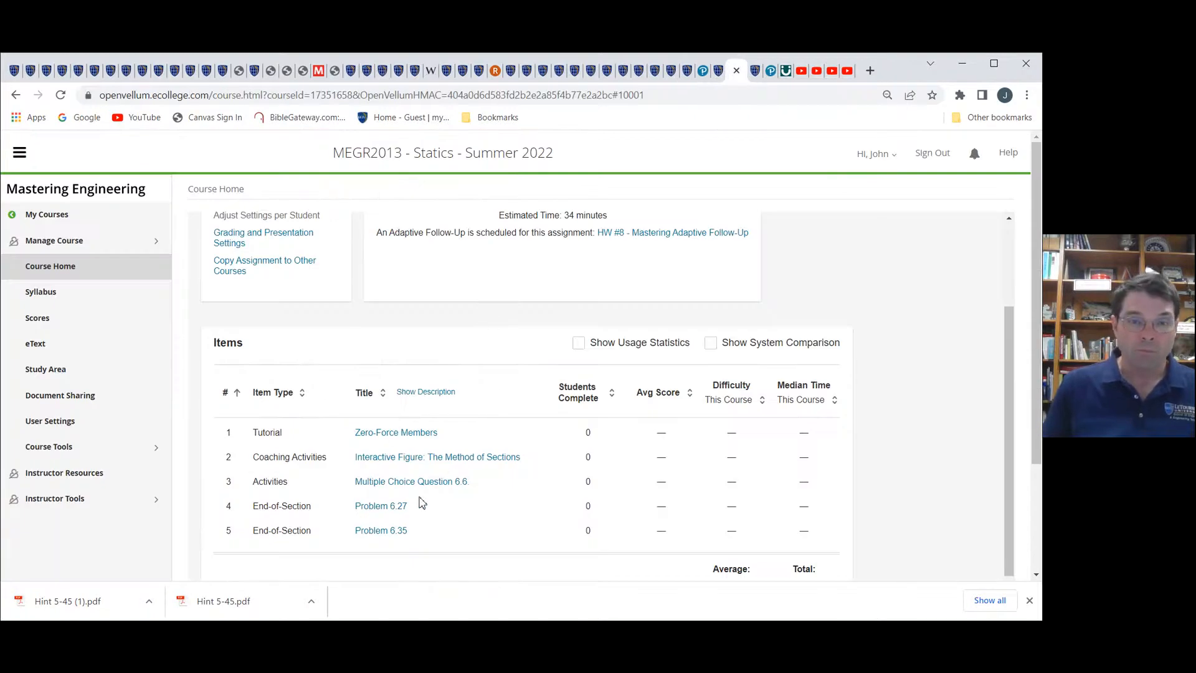
{"action": "left_click", "coordinate": [689, 74]}
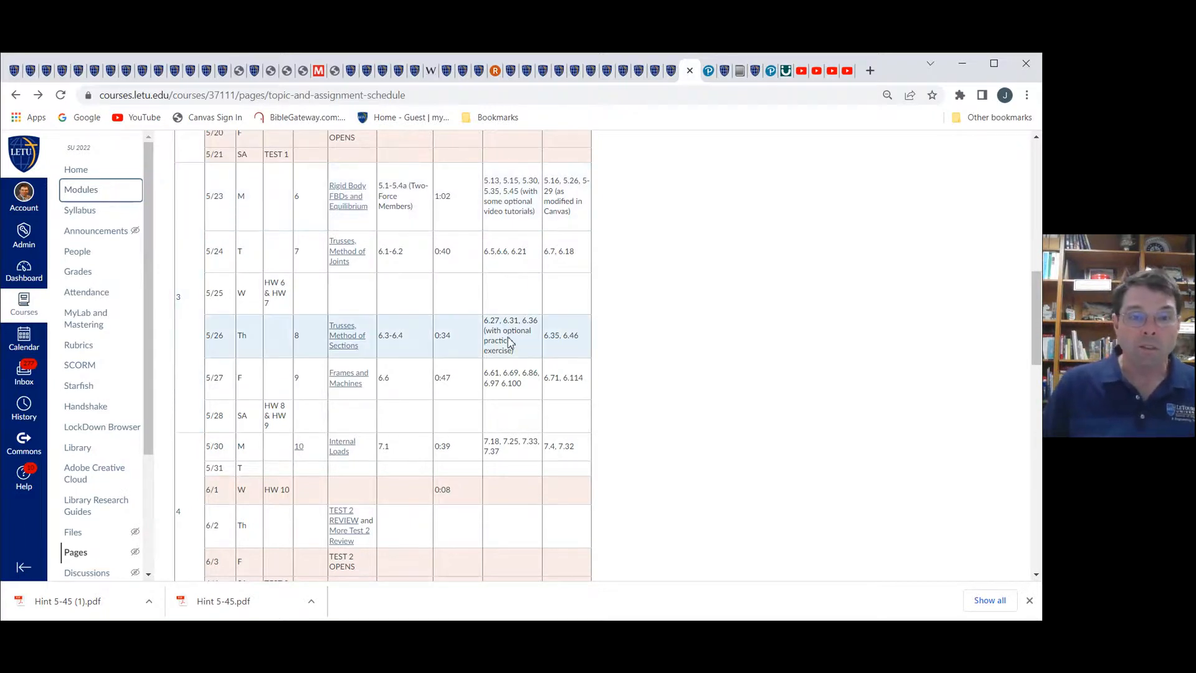
{"action": "left_click", "coordinate": [739, 70]}
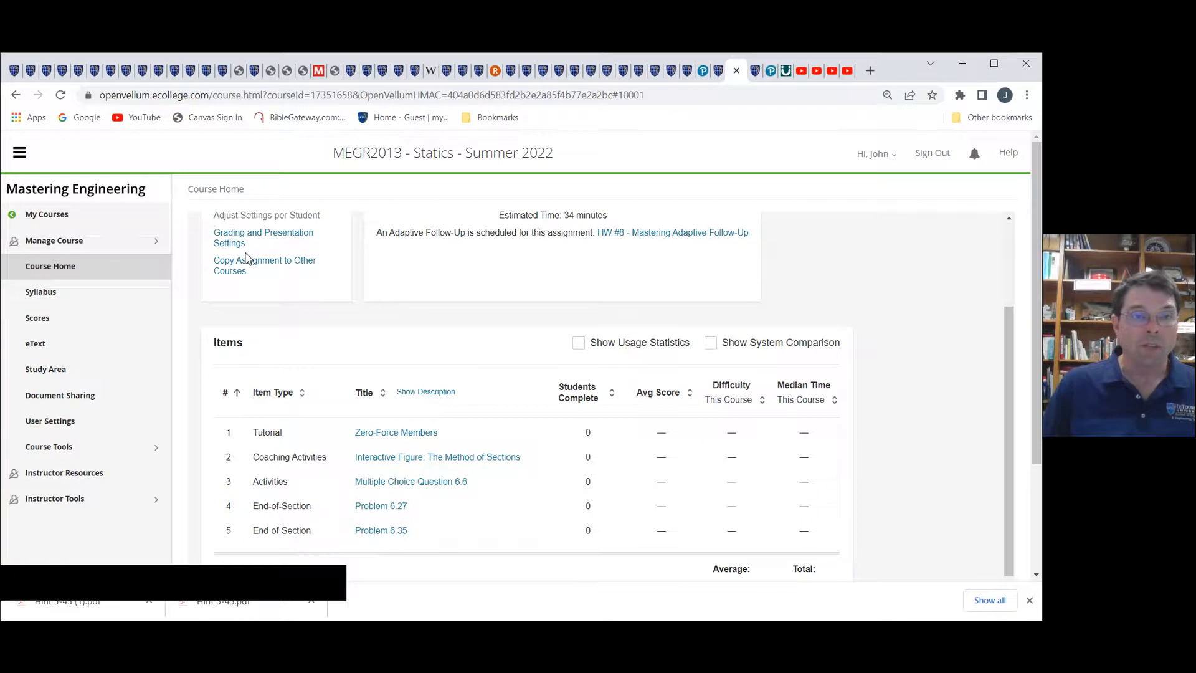
- Start editing HW #8 - Mastering, keep its settings and continue to the item selection
{"action": "scroll", "coordinate": [278, 268], "scroll_direction": "up", "scroll_amount": 2}
{"action": "left_click", "coordinate": [249, 339]}
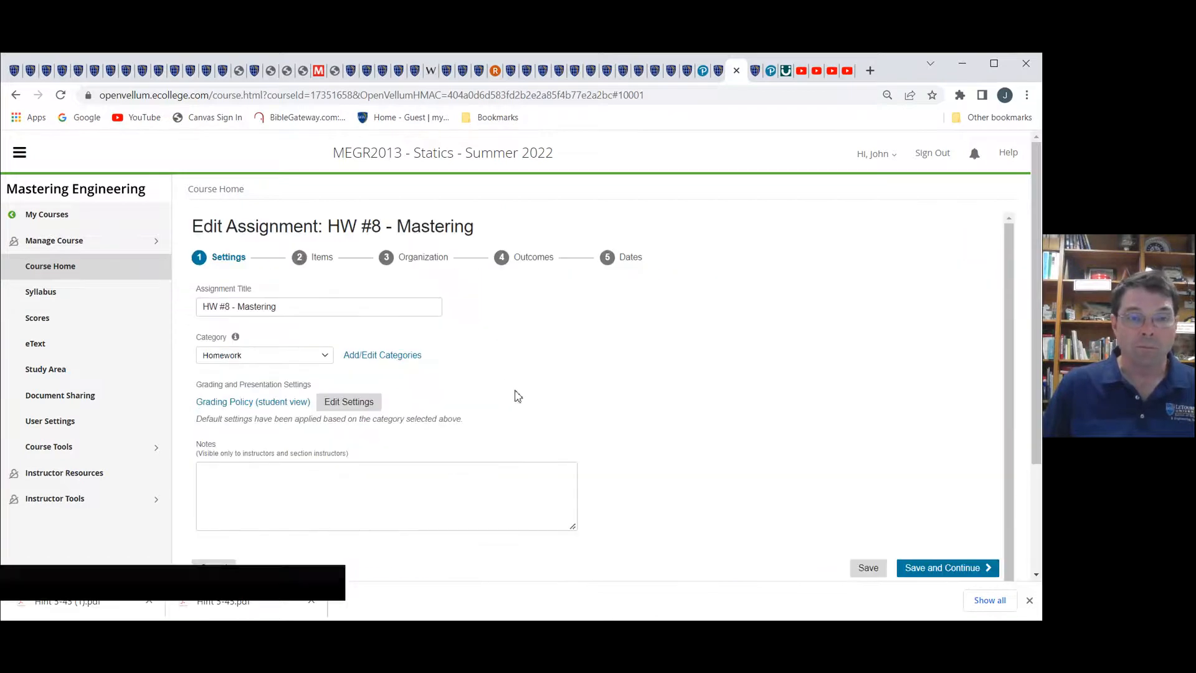
{"action": "scroll", "coordinate": [641, 406], "scroll_direction": "down", "scroll_amount": 1}
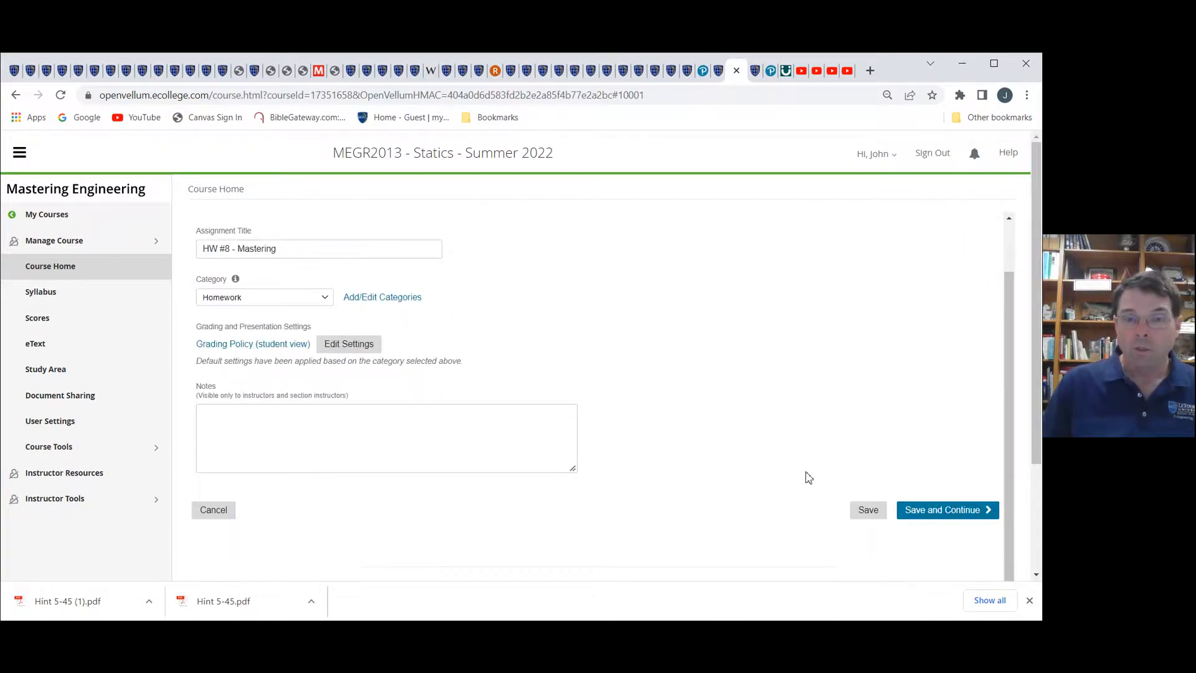
{"action": "scroll", "coordinate": [604, 435], "scroll_direction": "up", "scroll_amount": 1}
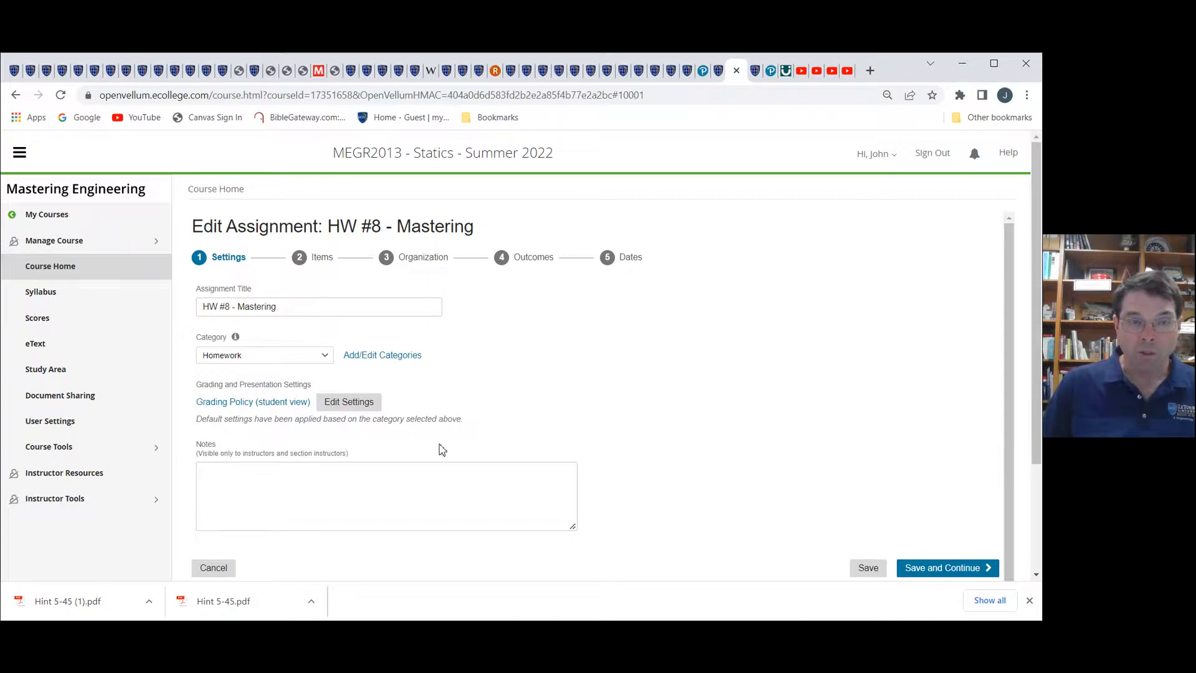
{"action": "left_click", "coordinate": [944, 568]}
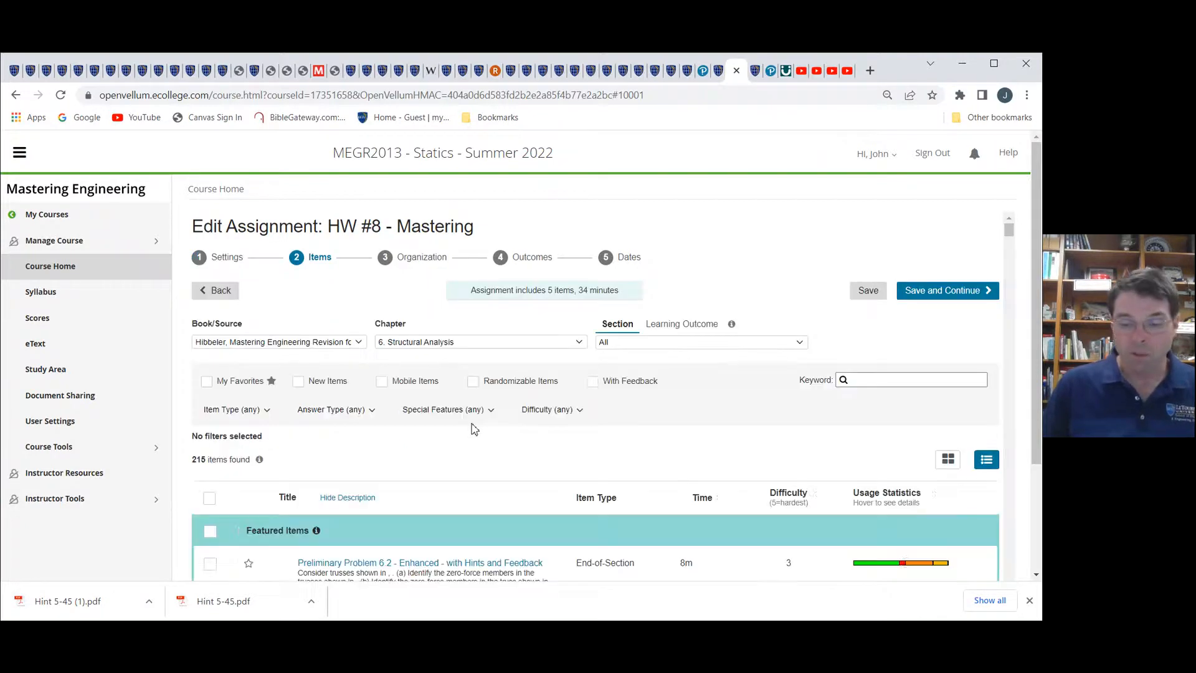
- Deselect the Zero-Force Members tutorial in section 6.3 from the HW #8 - Mastering items
{"action": "scroll", "coordinate": [474, 426], "scroll_direction": "down", "scroll_amount": 3}
{"action": "scroll", "coordinate": [457, 425], "scroll_direction": "down", "scroll_amount": 5}
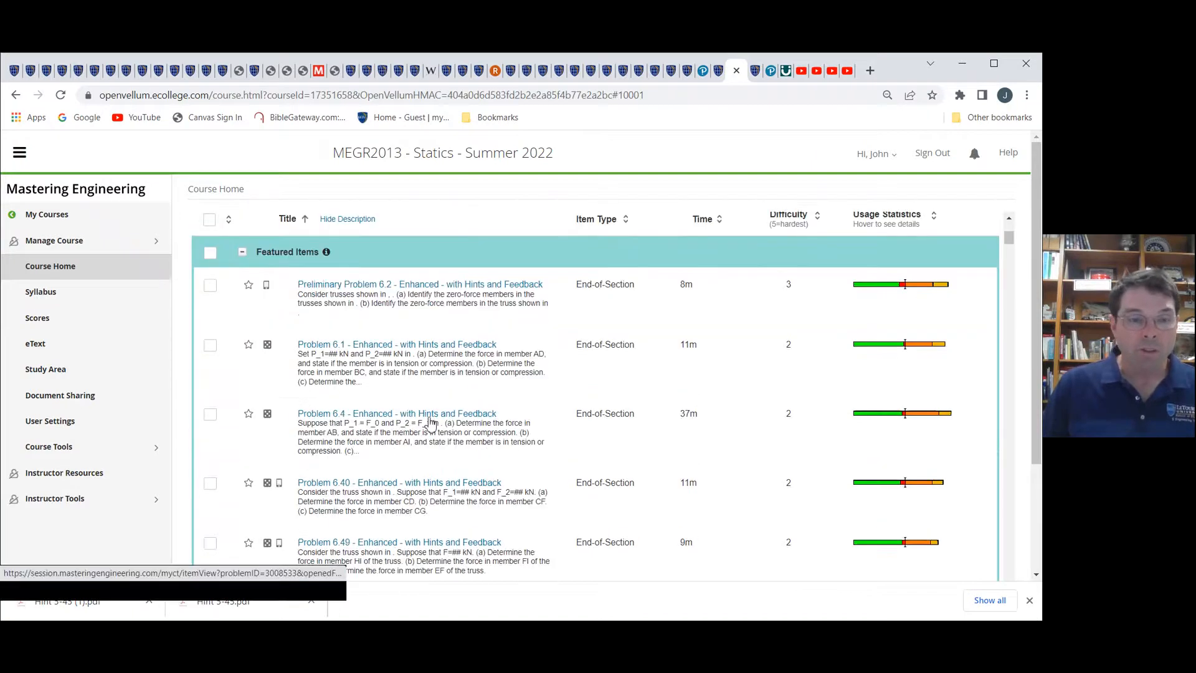
{"action": "scroll", "coordinate": [308, 394], "scroll_direction": "down", "scroll_amount": 10}
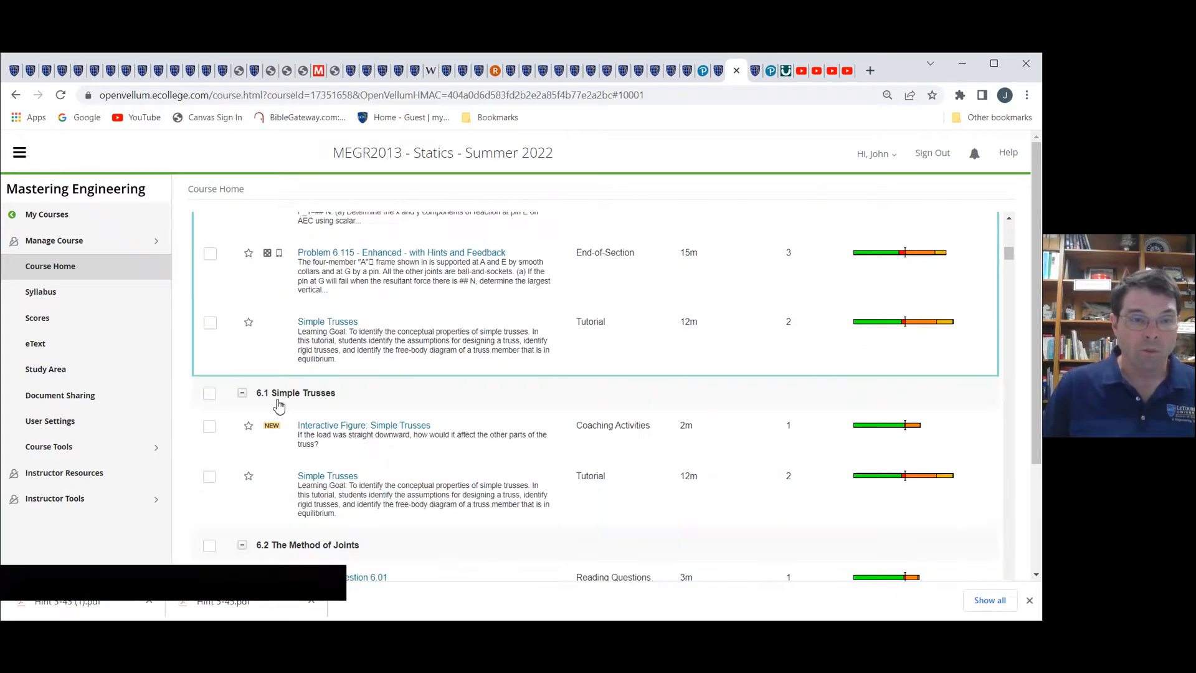
{"action": "scroll", "coordinate": [353, 407], "scroll_direction": "down", "scroll_amount": 10}
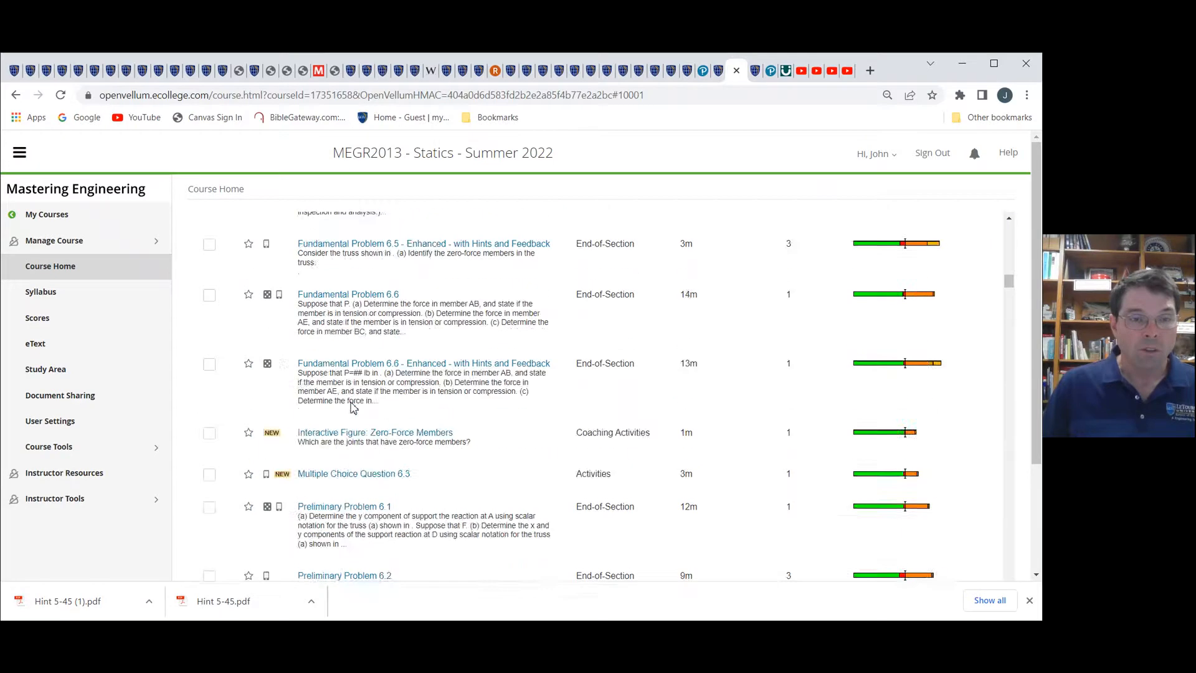
{"action": "scroll", "coordinate": [353, 407], "scroll_direction": "down", "scroll_amount": 10}
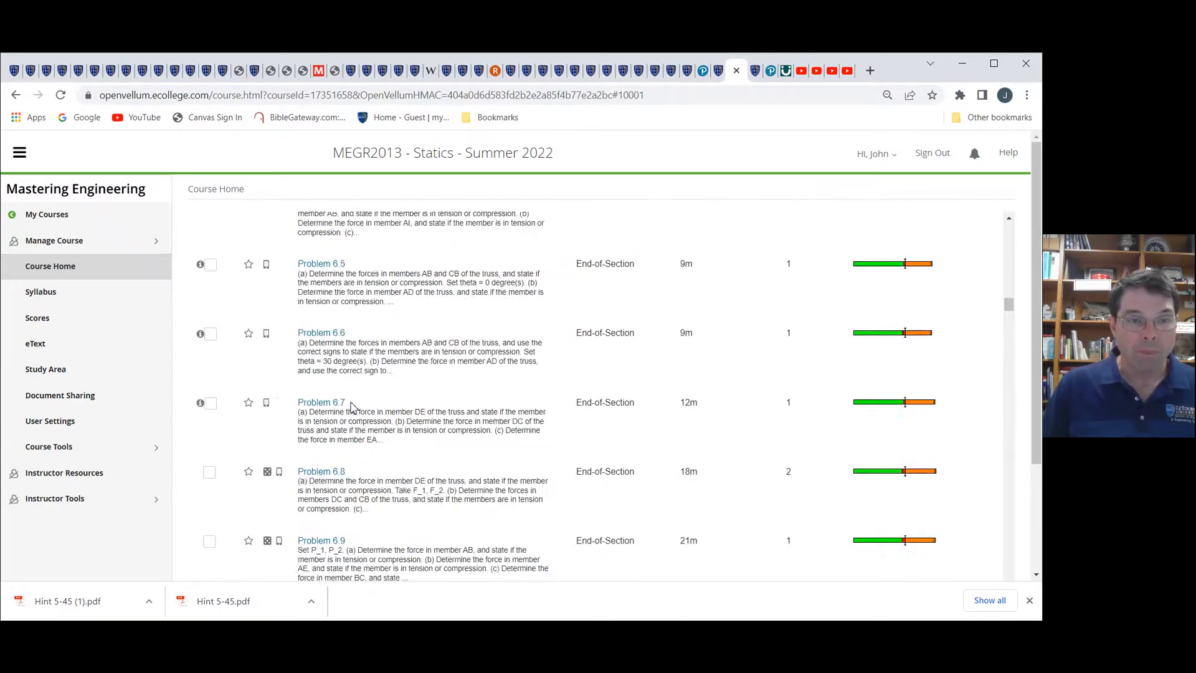
{"action": "scroll", "coordinate": [353, 407], "scroll_direction": "down", "scroll_amount": 10}
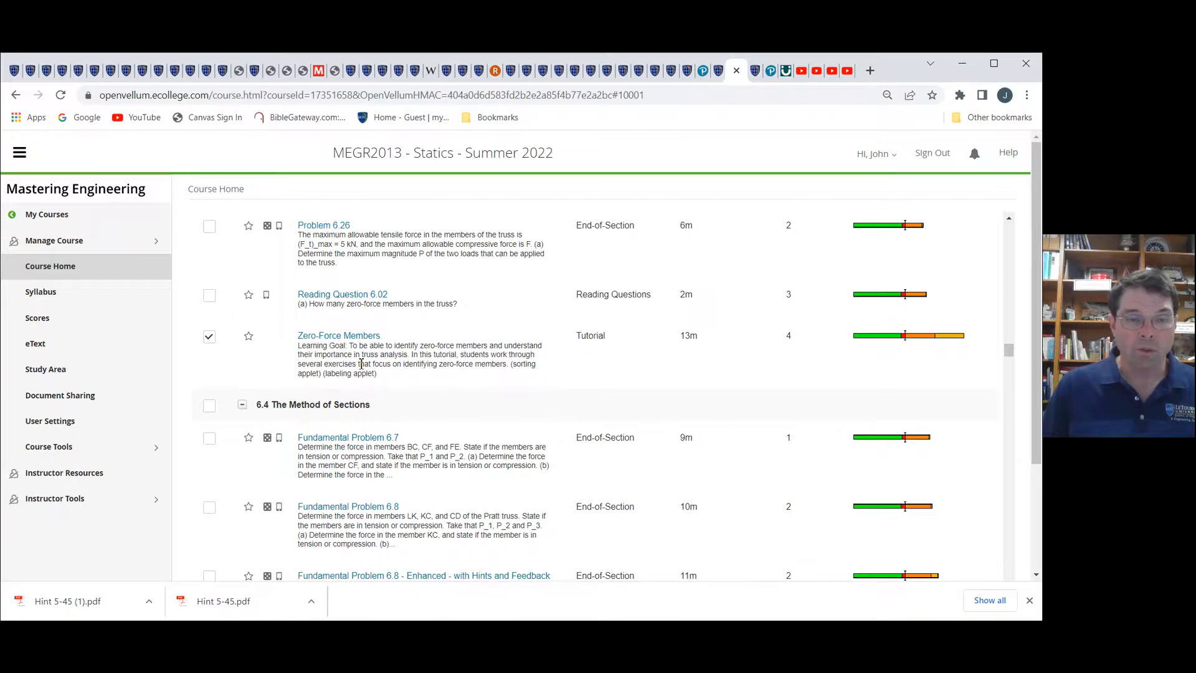
{"action": "left_click", "coordinate": [209, 340]}
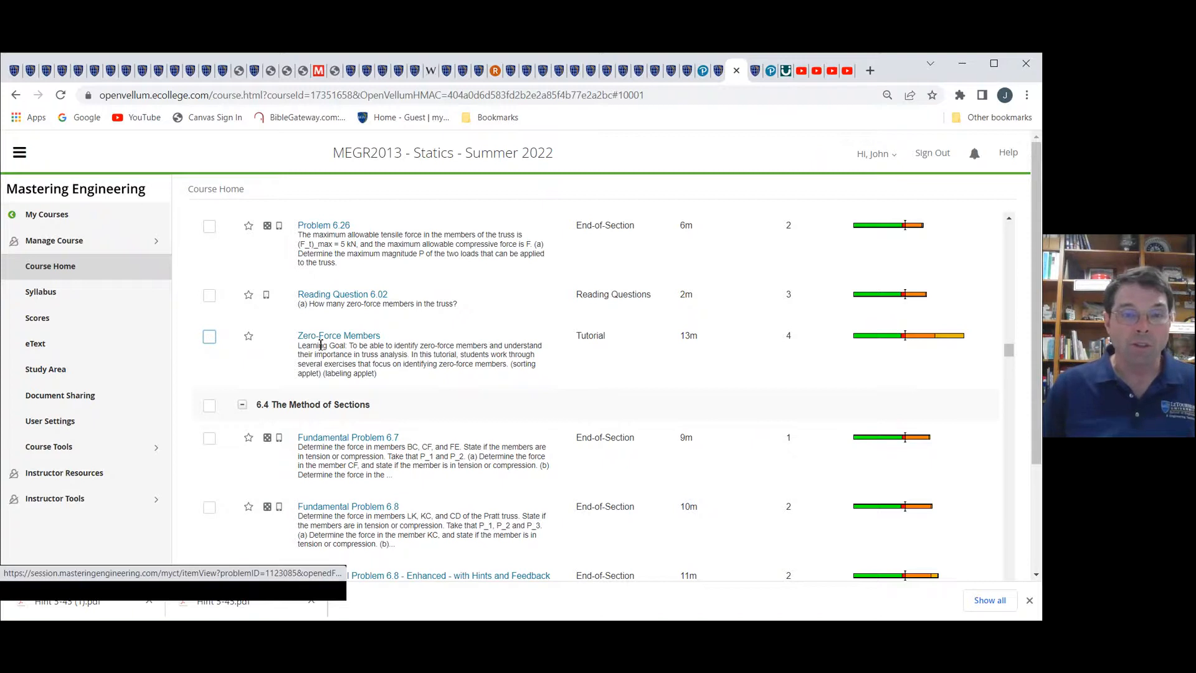
- Examine the available problems in section 6.3 Zero-Force Members for HW #8 - Mastering
{"action": "scroll", "coordinate": [332, 352], "scroll_direction": "up", "scroll_amount": 3}
{"action": "scroll", "coordinate": [331, 354], "scroll_direction": "up", "scroll_amount": 3}
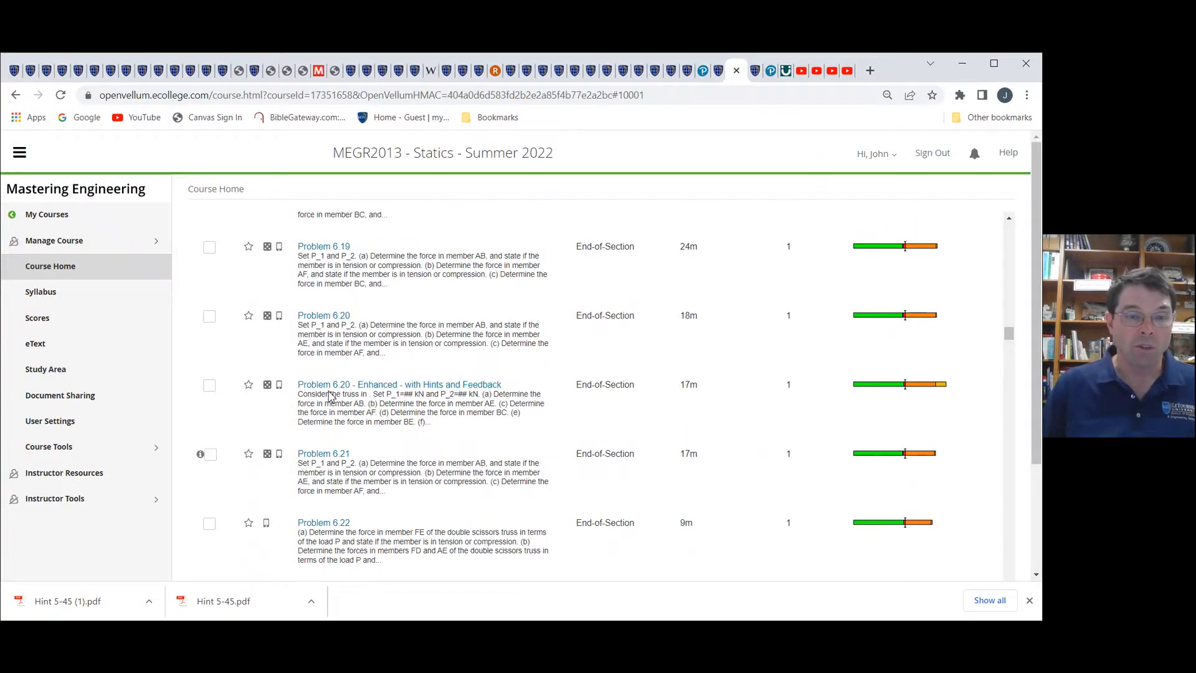
{"action": "scroll", "coordinate": [332, 314], "scroll_direction": "up", "scroll_amount": 5}
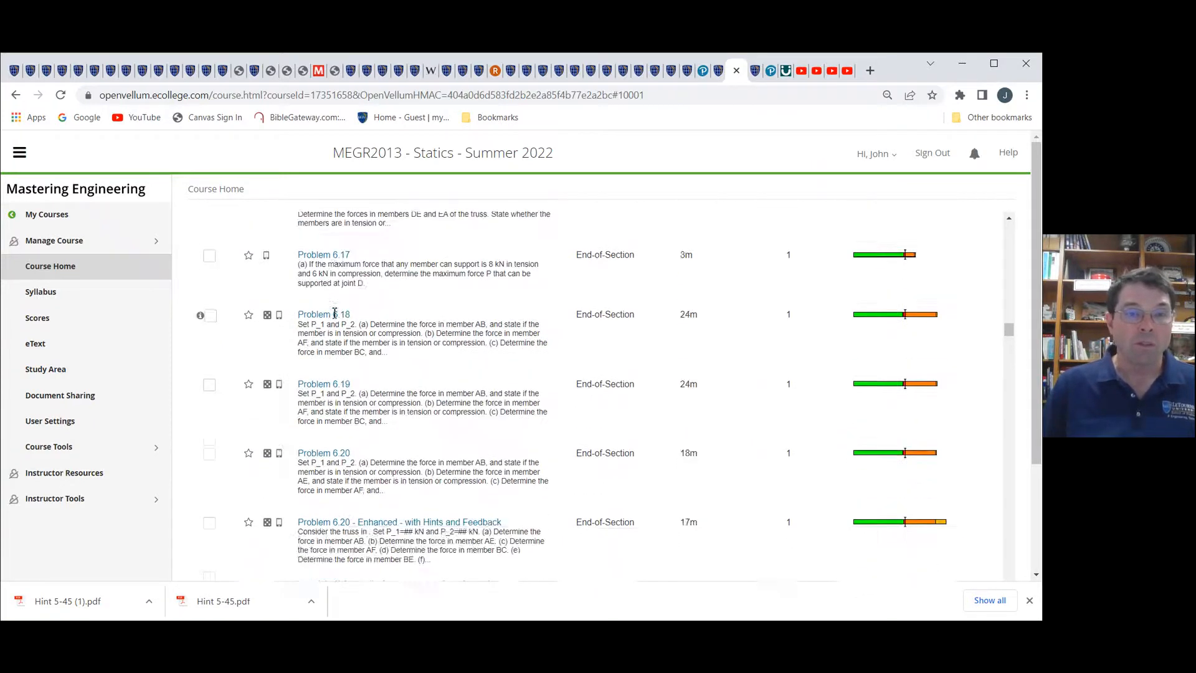
{"action": "scroll", "coordinate": [335, 315], "scroll_direction": "up", "scroll_amount": 10}
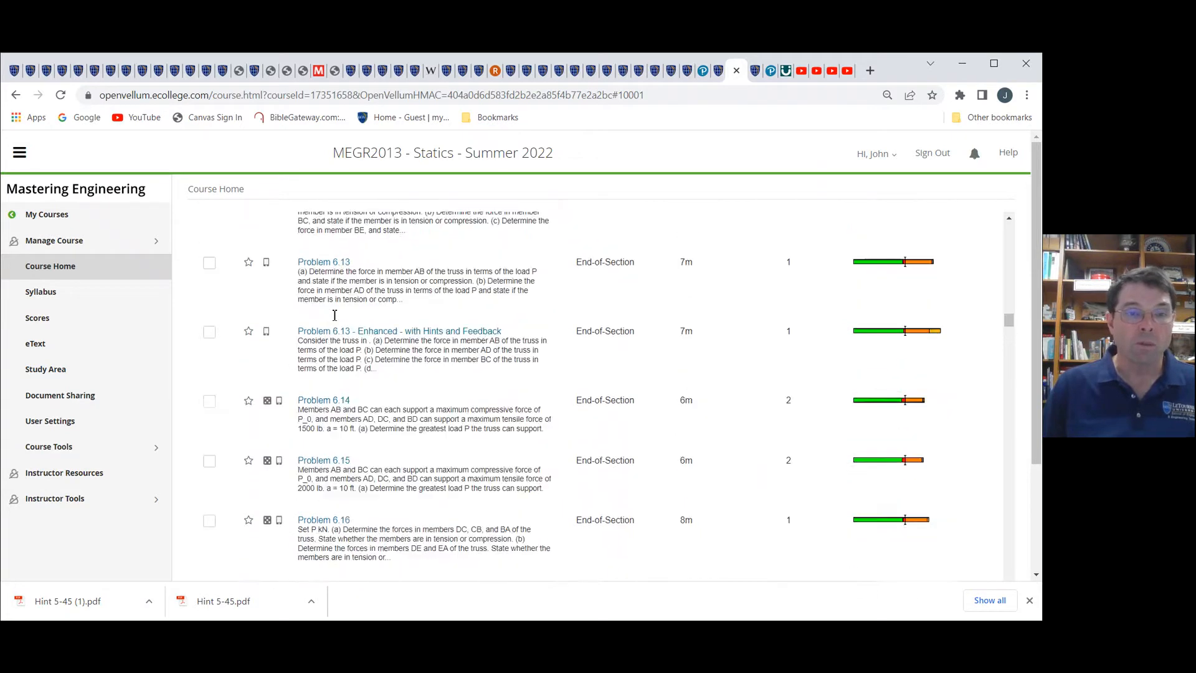
{"action": "scroll", "coordinate": [334, 314], "scroll_direction": "up", "scroll_amount": 10}
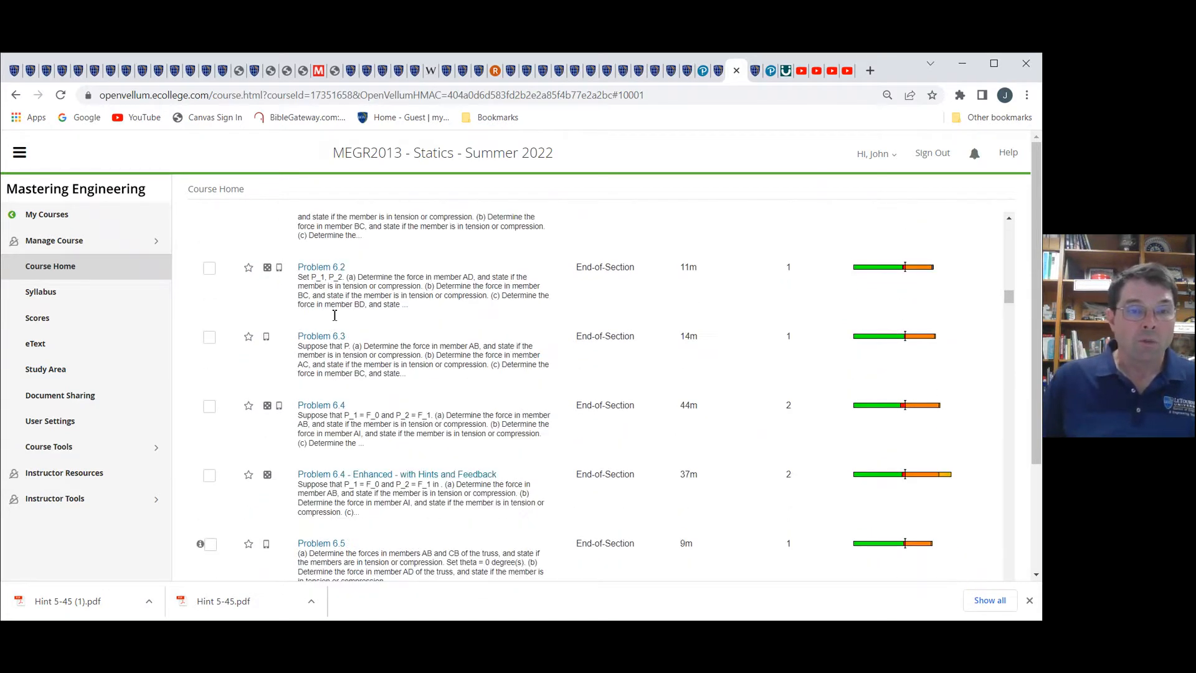
{"action": "scroll", "coordinate": [334, 320], "scroll_direction": "up", "scroll_amount": 10}
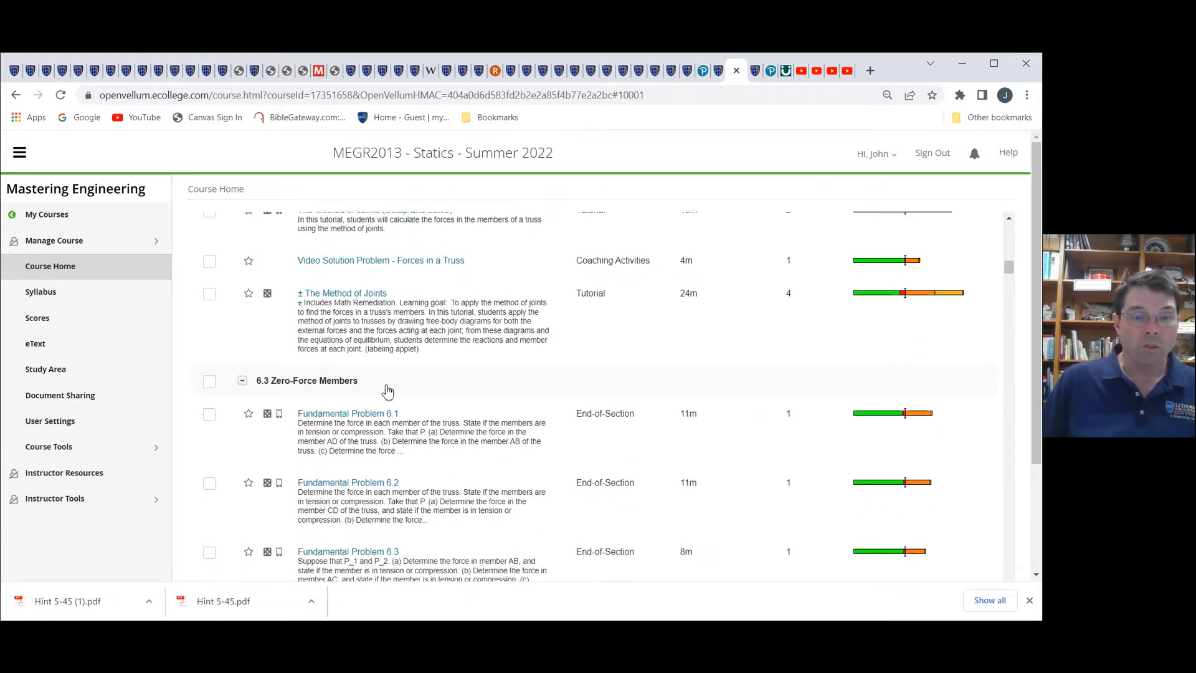
{"action": "scroll", "coordinate": [388, 391], "scroll_direction": "down", "scroll_amount": 10}
{"action": "scroll", "coordinate": [393, 393], "scroll_direction": "down", "scroll_amount": 10}
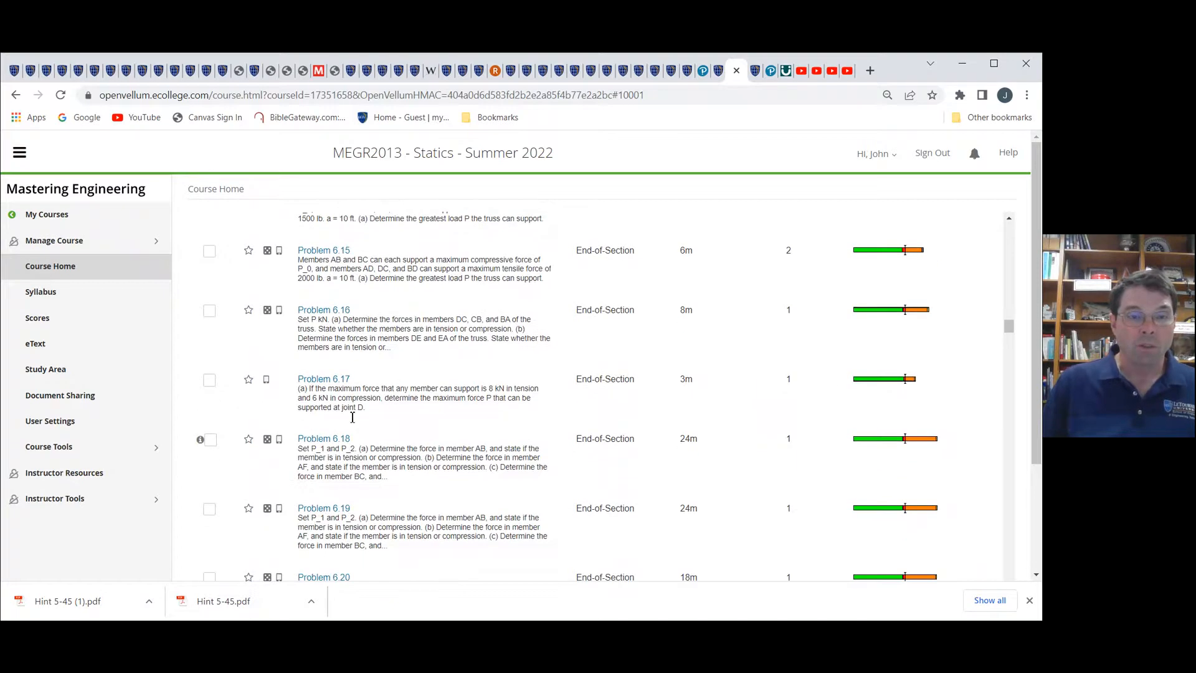
{"action": "scroll", "coordinate": [380, 428], "scroll_direction": "down", "scroll_amount": 10}
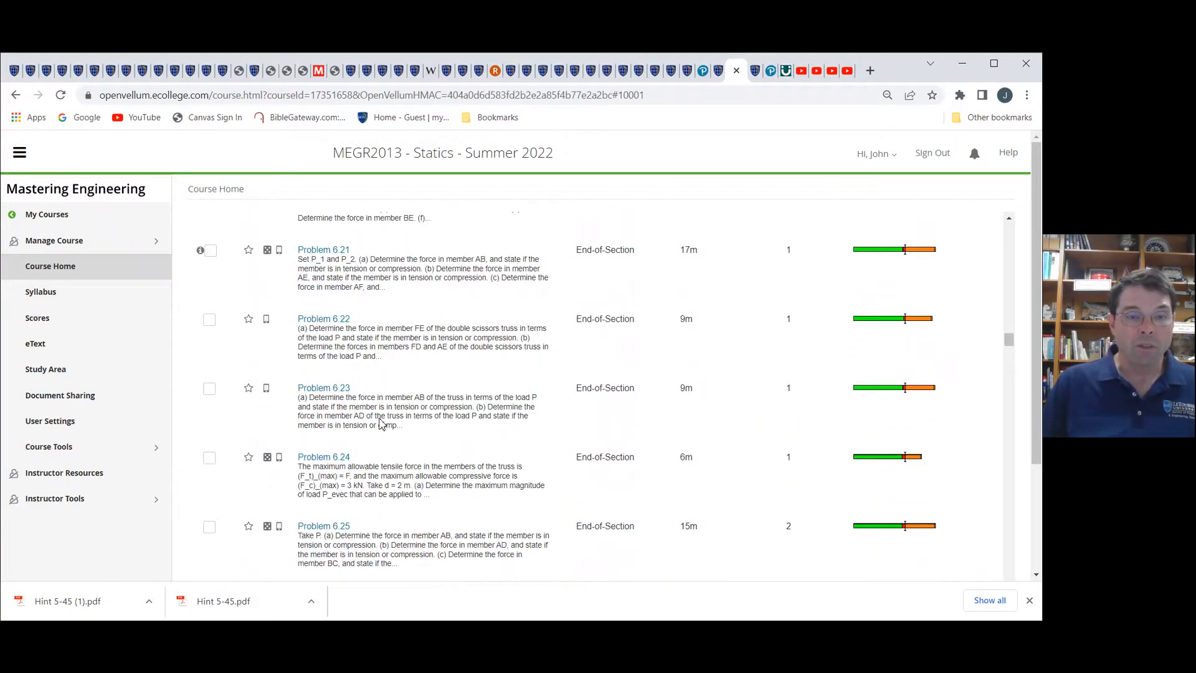
{"action": "scroll", "coordinate": [393, 406], "scroll_direction": "down", "scroll_amount": 2}
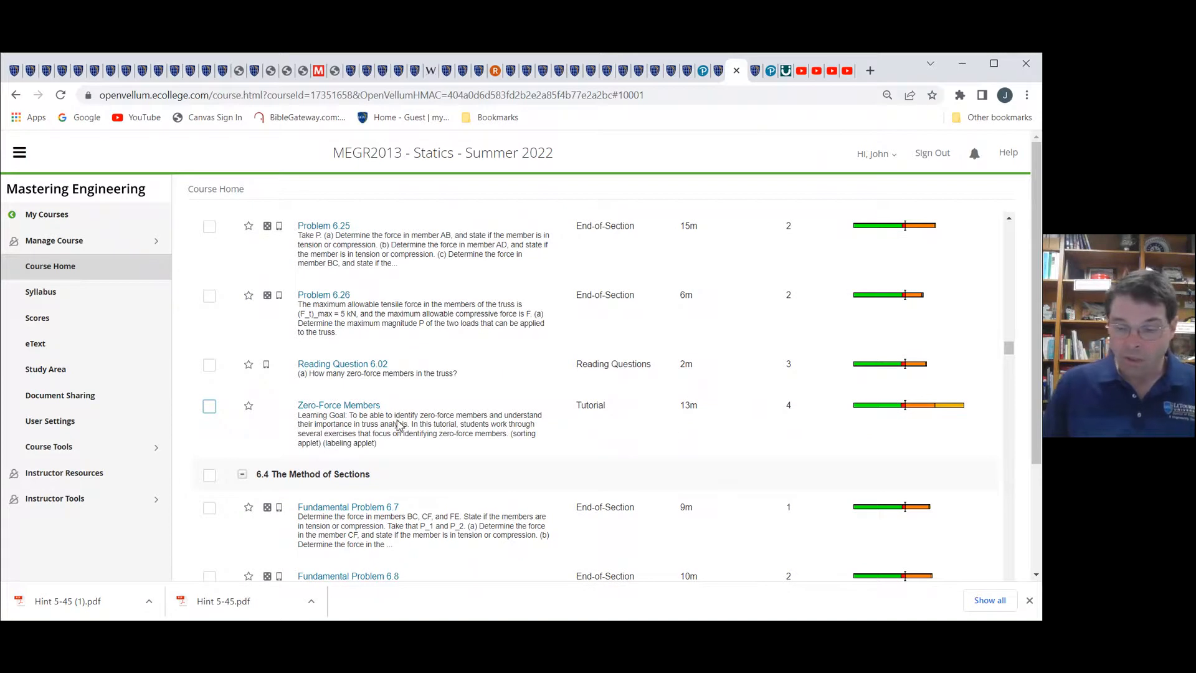
- In section 6.4 The Method of Sections, select Problems 6.31 and 6.36 and deselect Problem 6.35
{"action": "scroll", "coordinate": [398, 424], "scroll_direction": "down", "scroll_amount": 10}
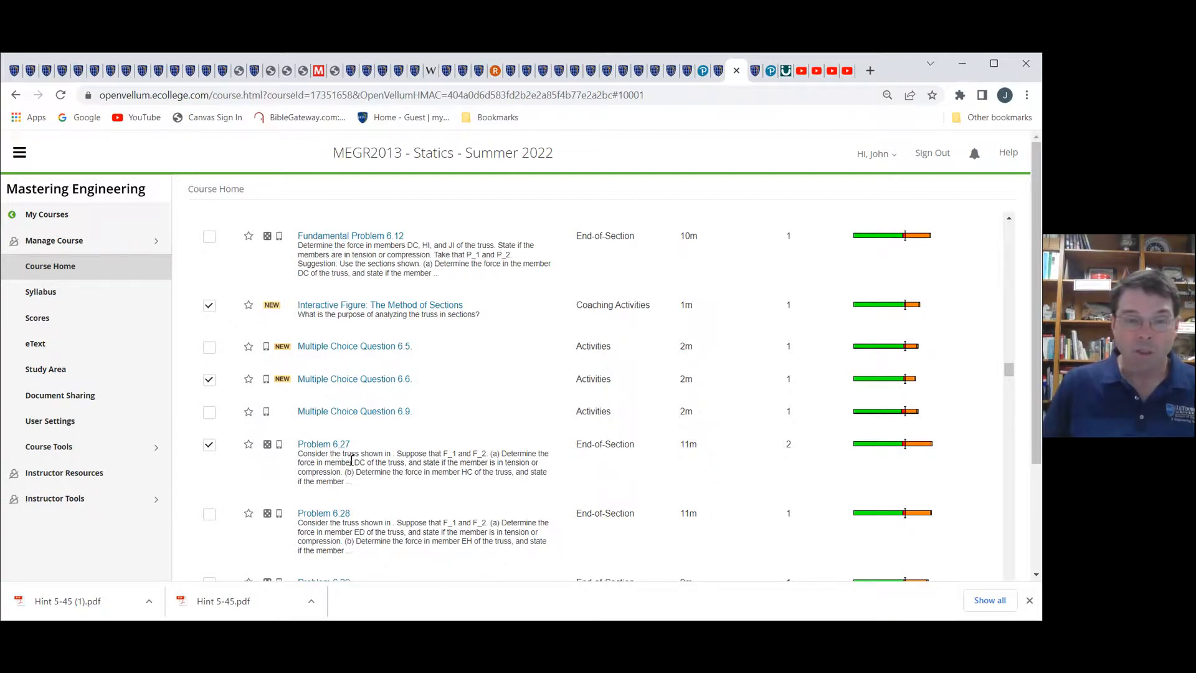
{"action": "scroll", "coordinate": [350, 457], "scroll_direction": "down", "scroll_amount": 7}
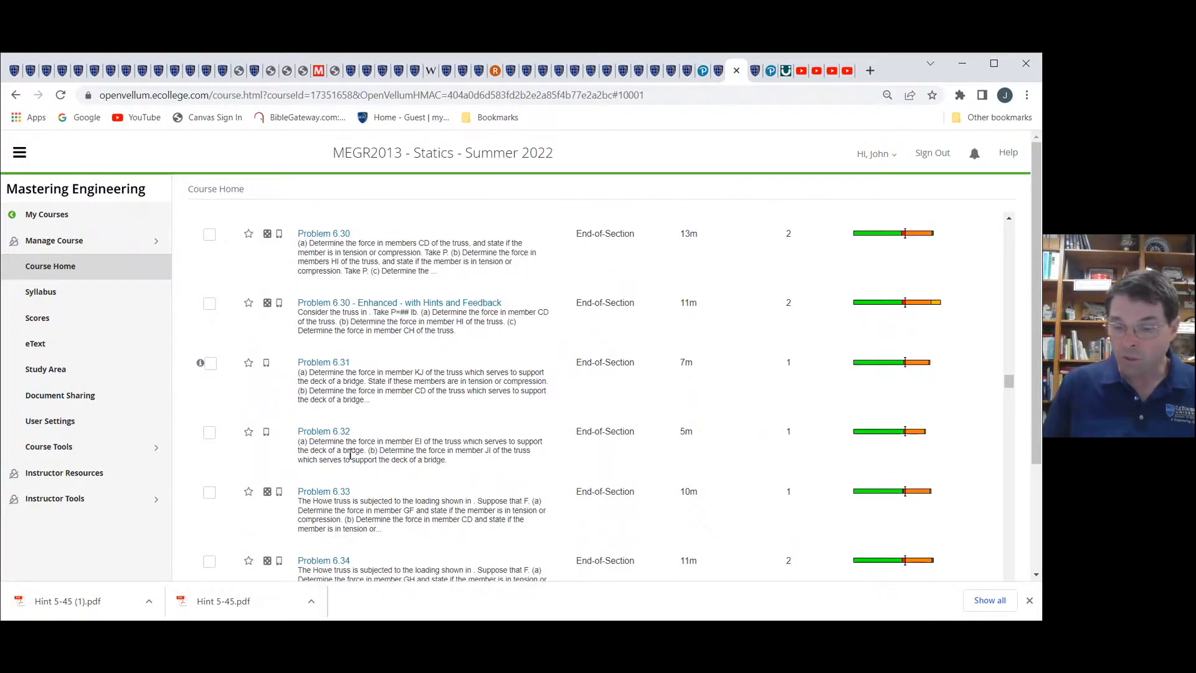
{"action": "scroll", "coordinate": [349, 451], "scroll_direction": "up", "scroll_amount": 1}
{"action": "left_click", "coordinate": [210, 434]}
{"action": "scroll", "coordinate": [392, 447], "scroll_direction": "down", "scroll_amount": 4}
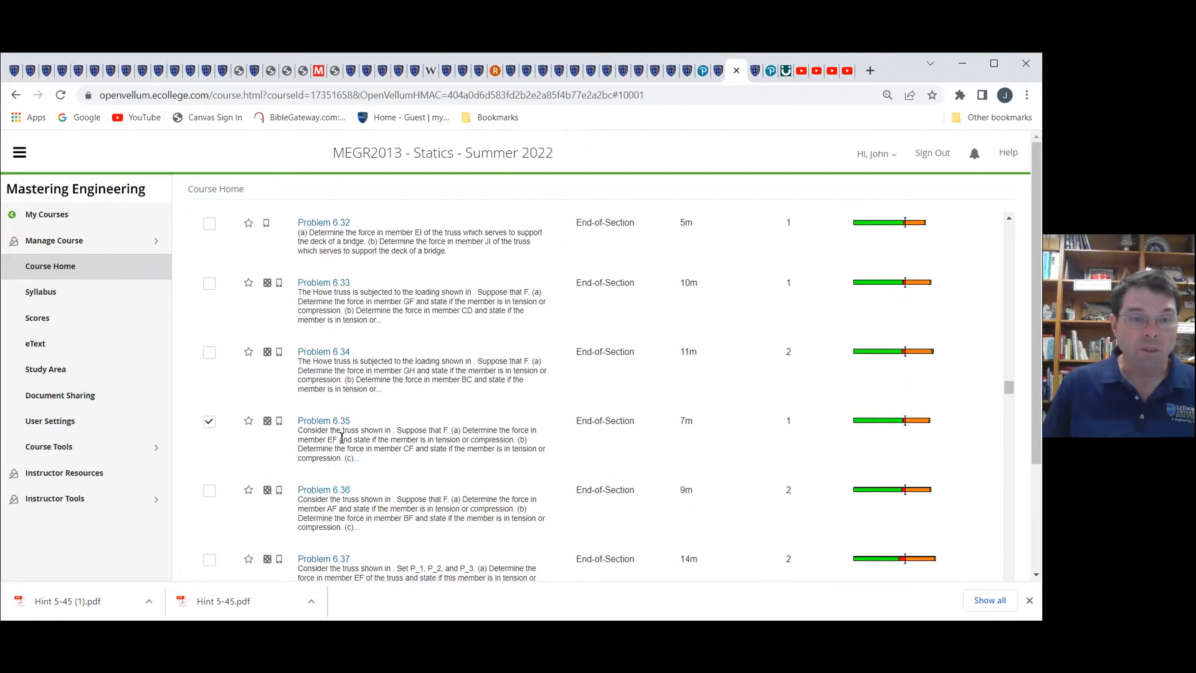
{"action": "left_click", "coordinate": [210, 423]}
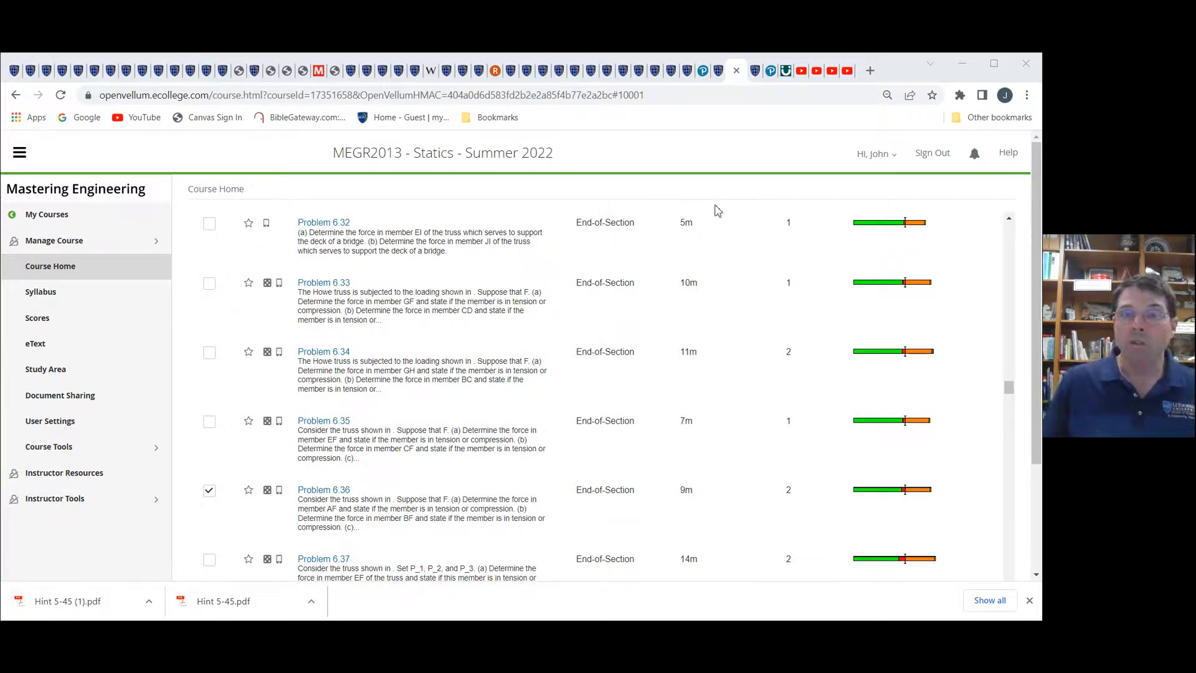
{"action": "left_click", "coordinate": [877, 75]}
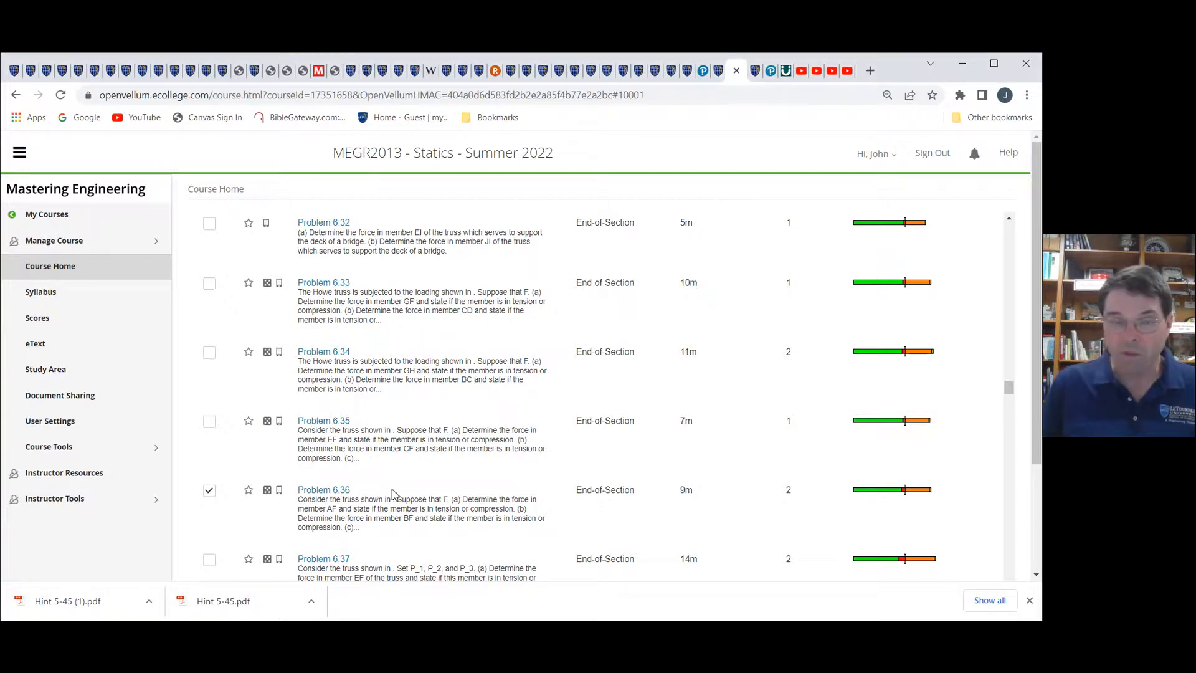
- Check the remaining chapter items, save the HW #8 - Mastering item selection and continue to its organization
{"action": "scroll", "coordinate": [417, 491], "scroll_direction": "down", "scroll_amount": 6}
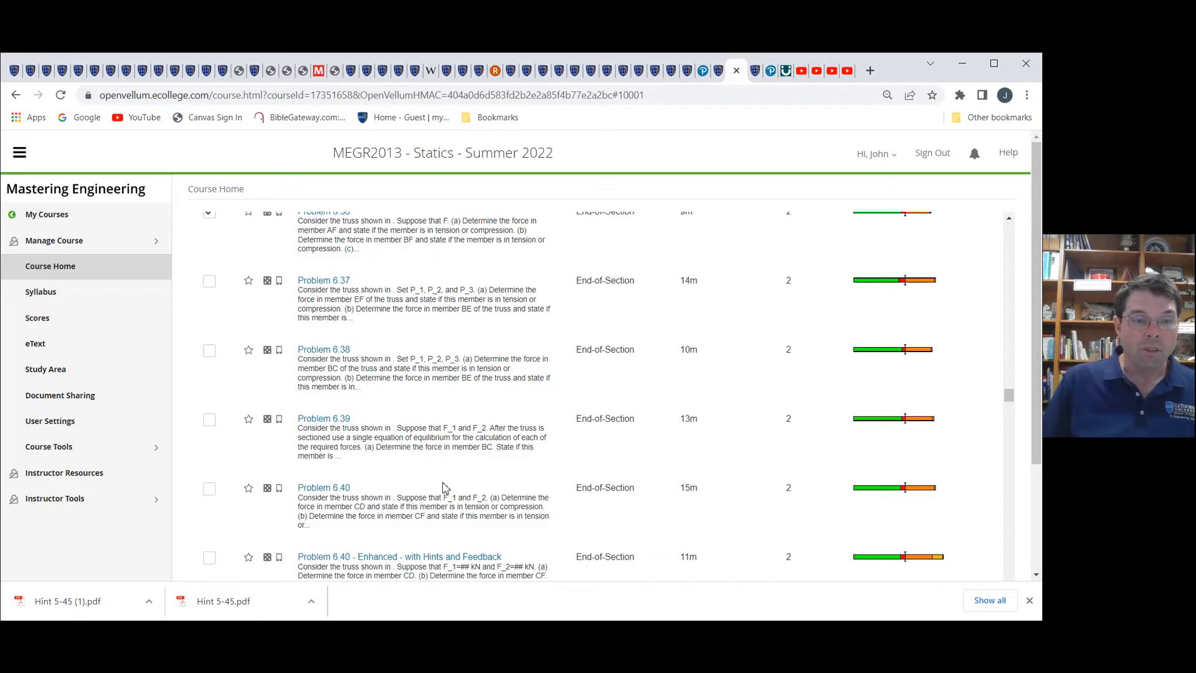
{"action": "scroll", "coordinate": [445, 488], "scroll_direction": "down", "scroll_amount": 12}
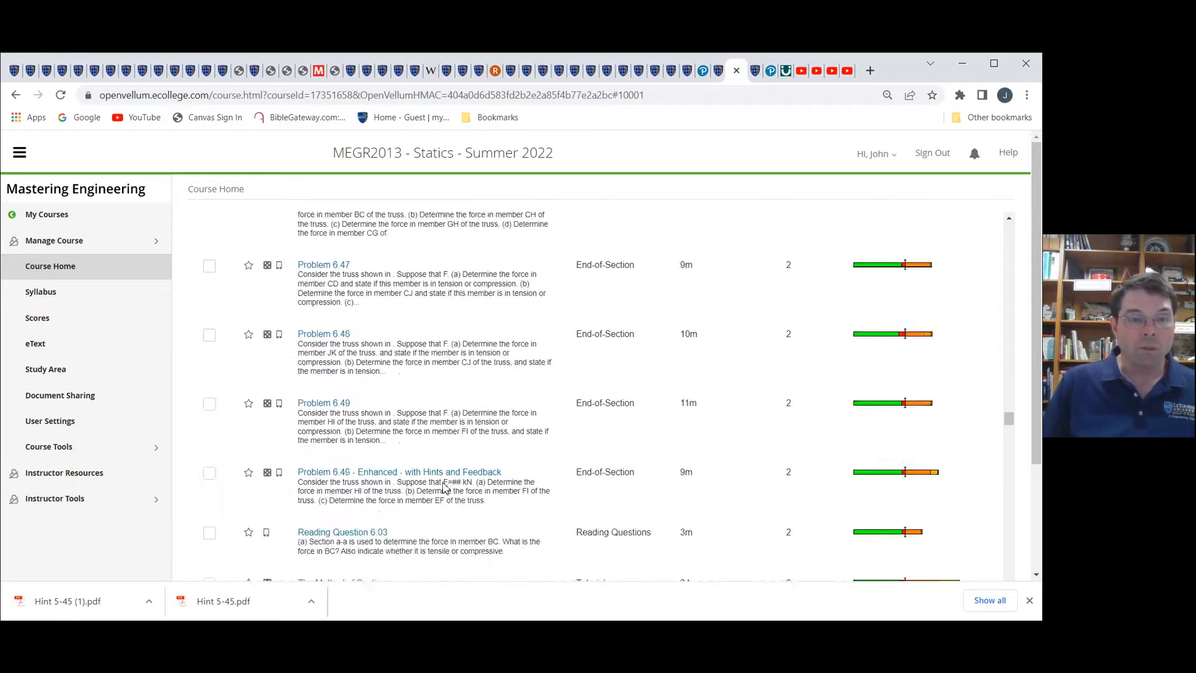
{"action": "scroll", "coordinate": [445, 487], "scroll_direction": "down", "scroll_amount": 10}
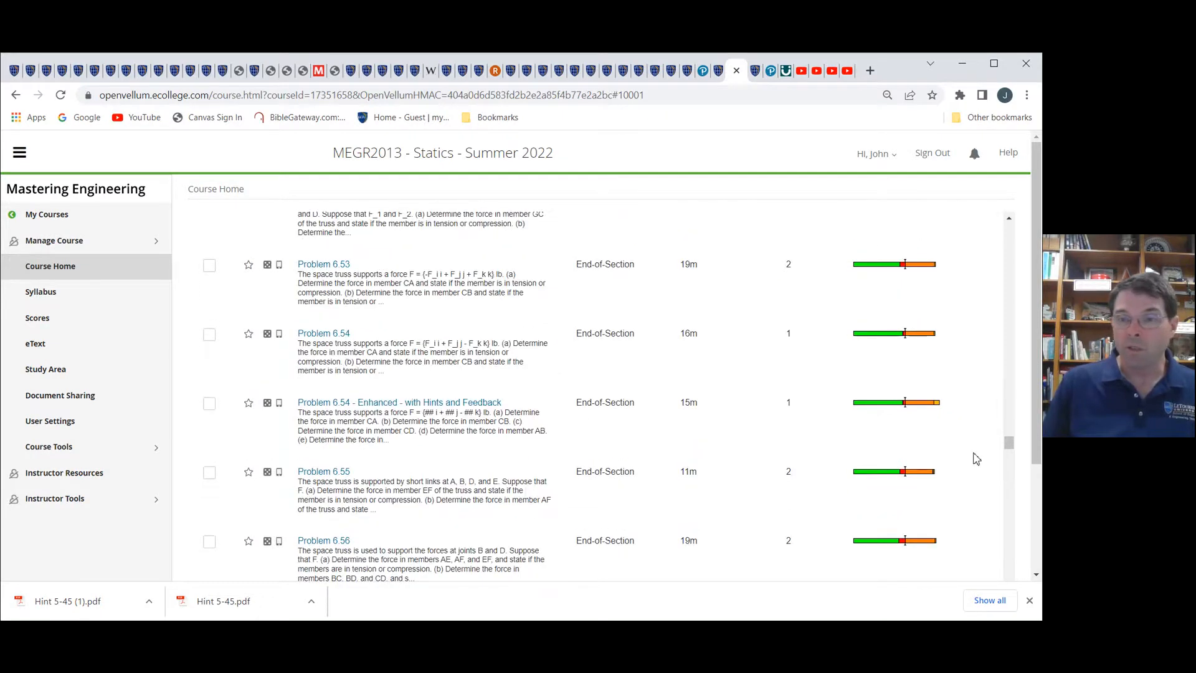
{"action": "scroll", "coordinate": [1026, 470], "scroll_direction": "down", "scroll_amount": 3}
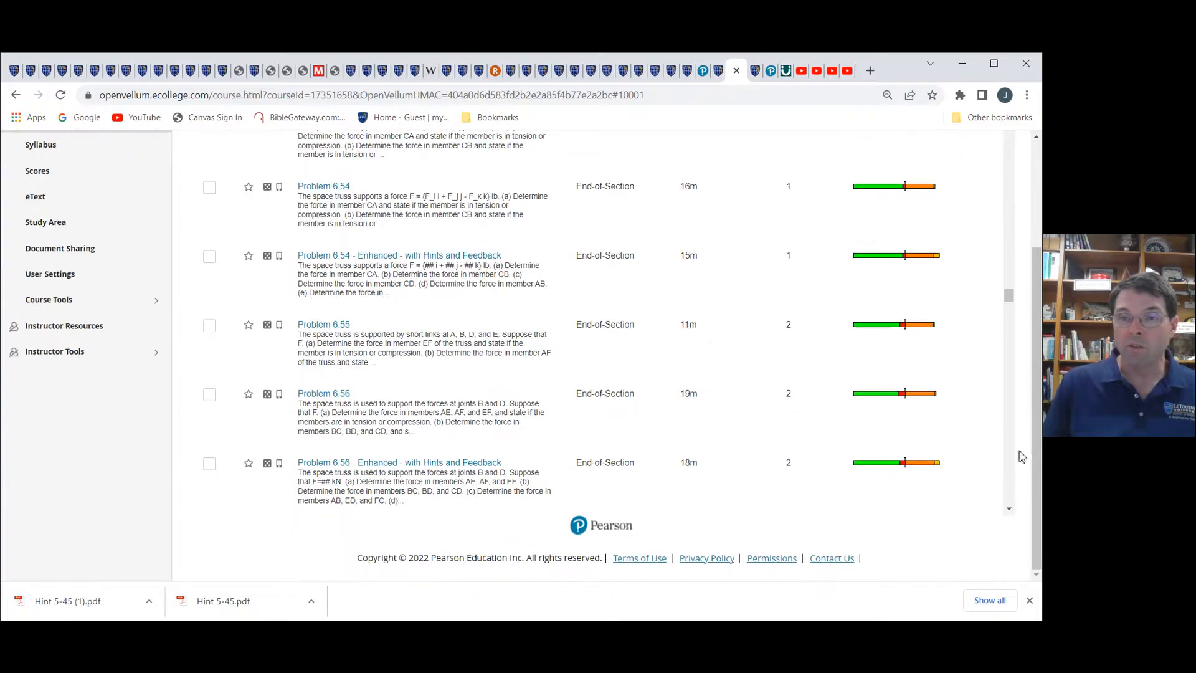
{"action": "scroll", "coordinate": [1005, 513], "scroll_direction": "down", "scroll_amount": 10}
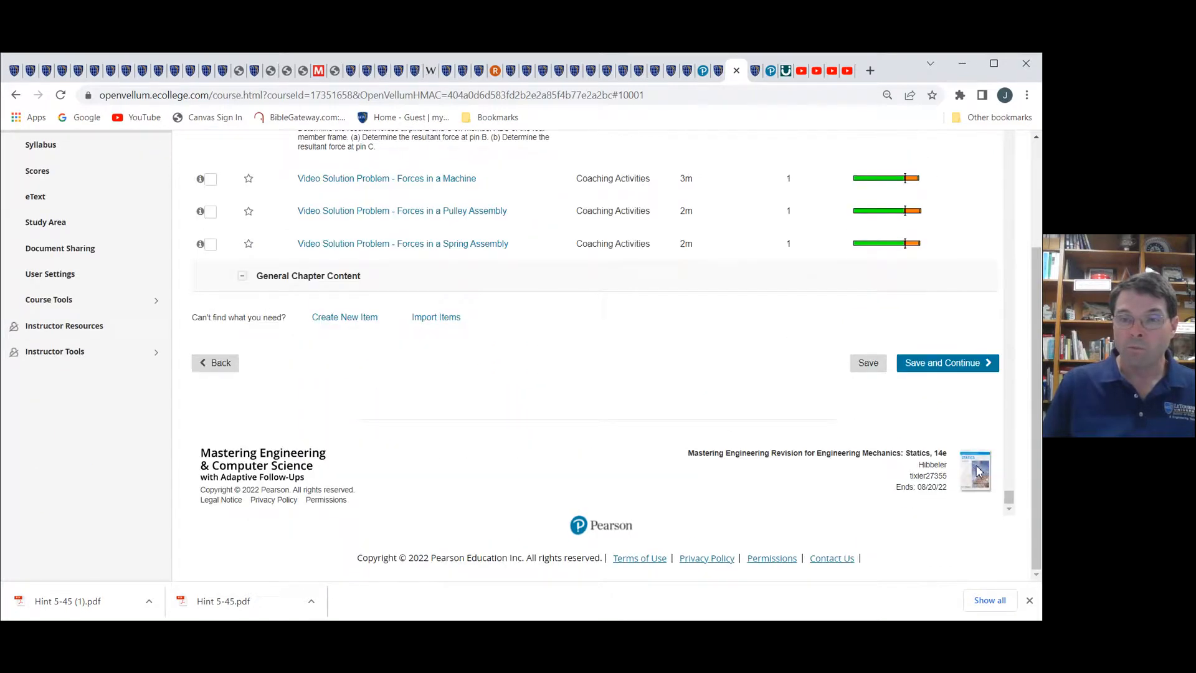
{"action": "left_click", "coordinate": [939, 363]}
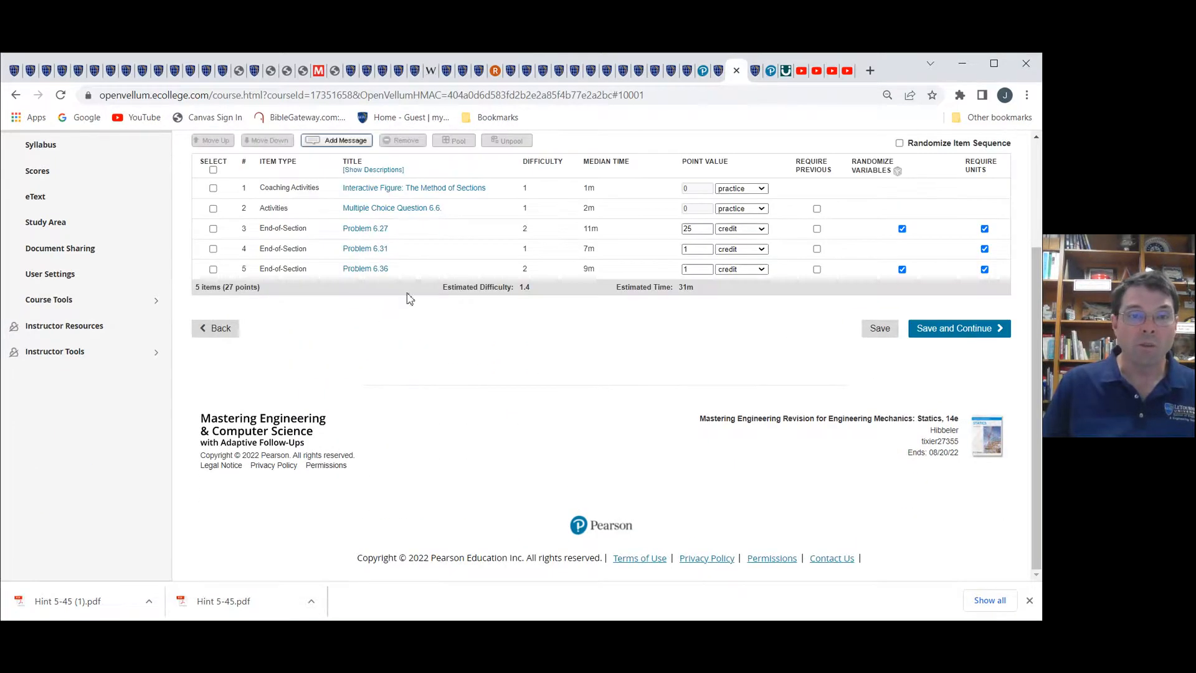
- Set the point values of Problem 6.31 and Problem 6.36 to 25 each, save and continue to the learning outcomes
{"action": "scroll", "coordinate": [381, 306], "scroll_direction": "up", "scroll_amount": 1}
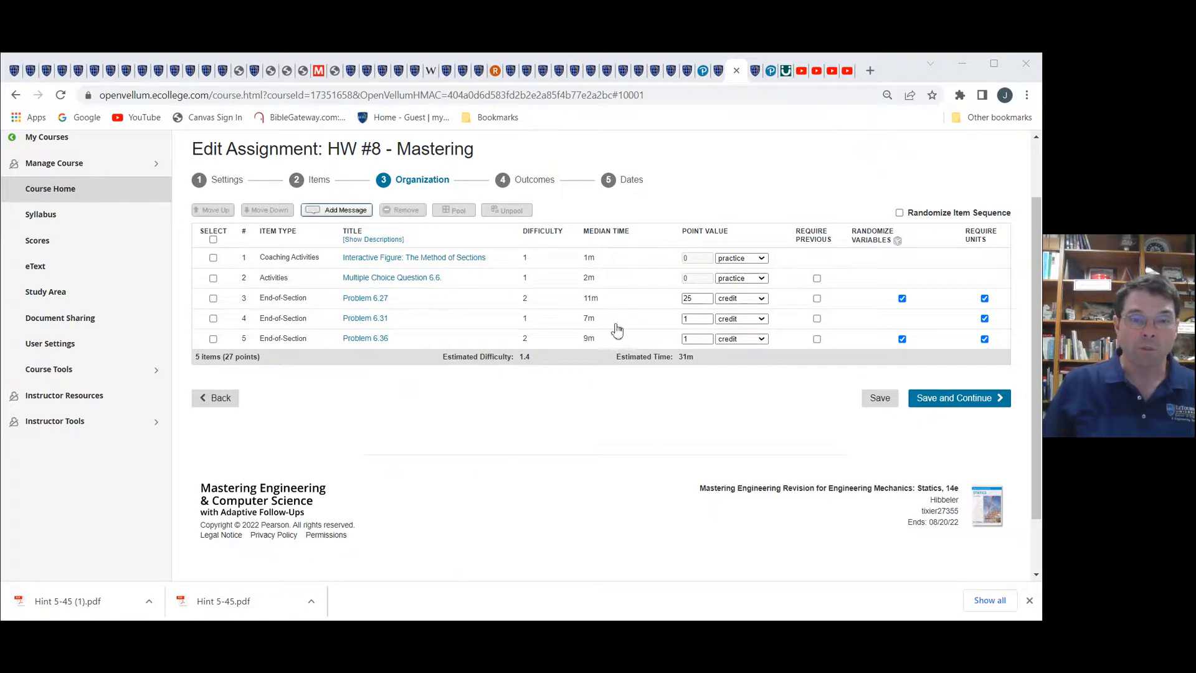
{"action": "left_click", "coordinate": [878, 74]}
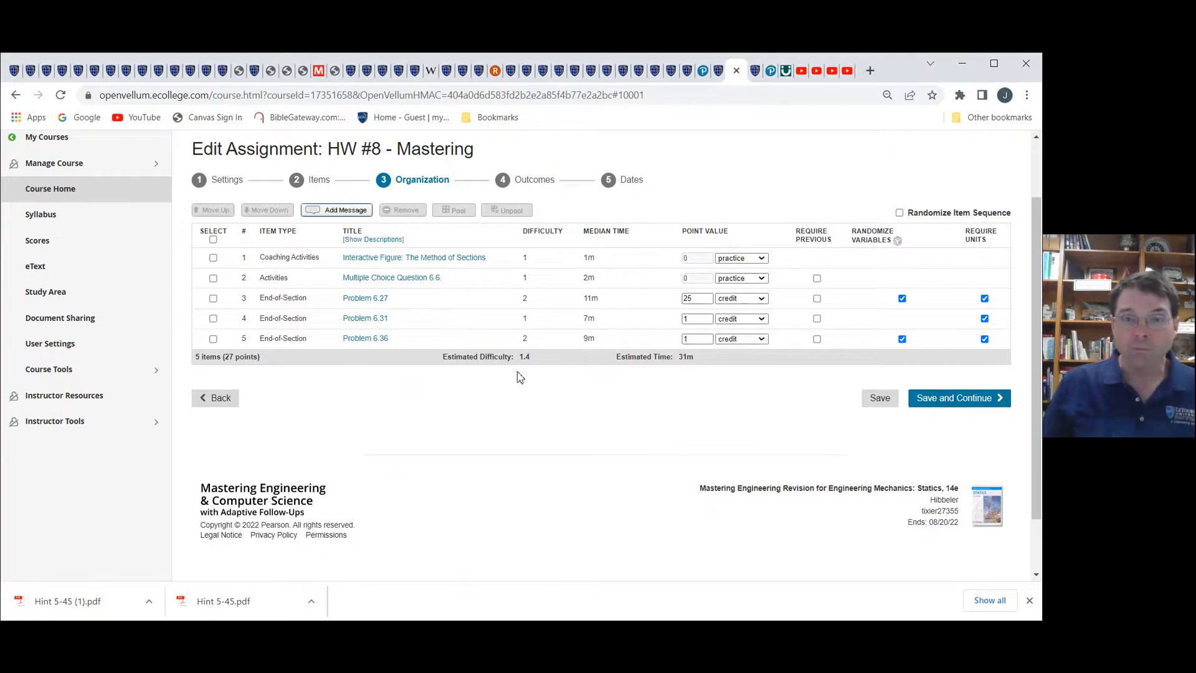
{"action": "double_click", "coordinate": [693, 321]}
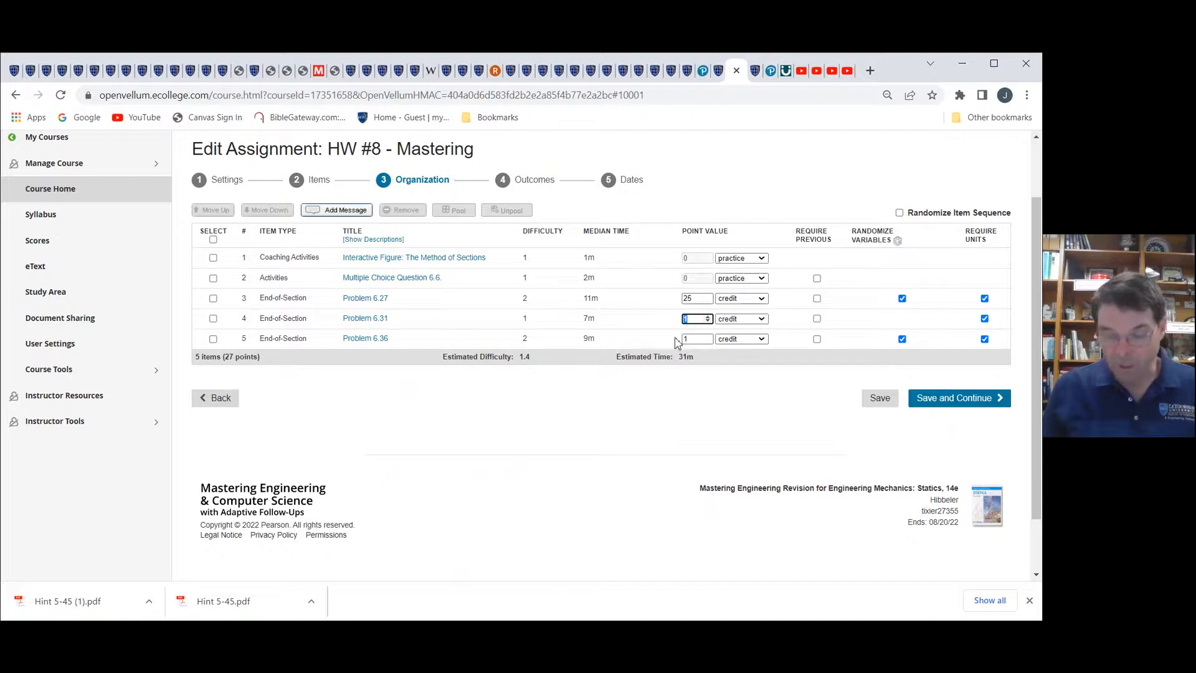
{"action": "type", "text": "25"}
{"action": "double_click", "coordinate": [683, 340]}
{"action": "type", "text": "25"}
{"action": "left_click", "coordinate": [734, 391]}
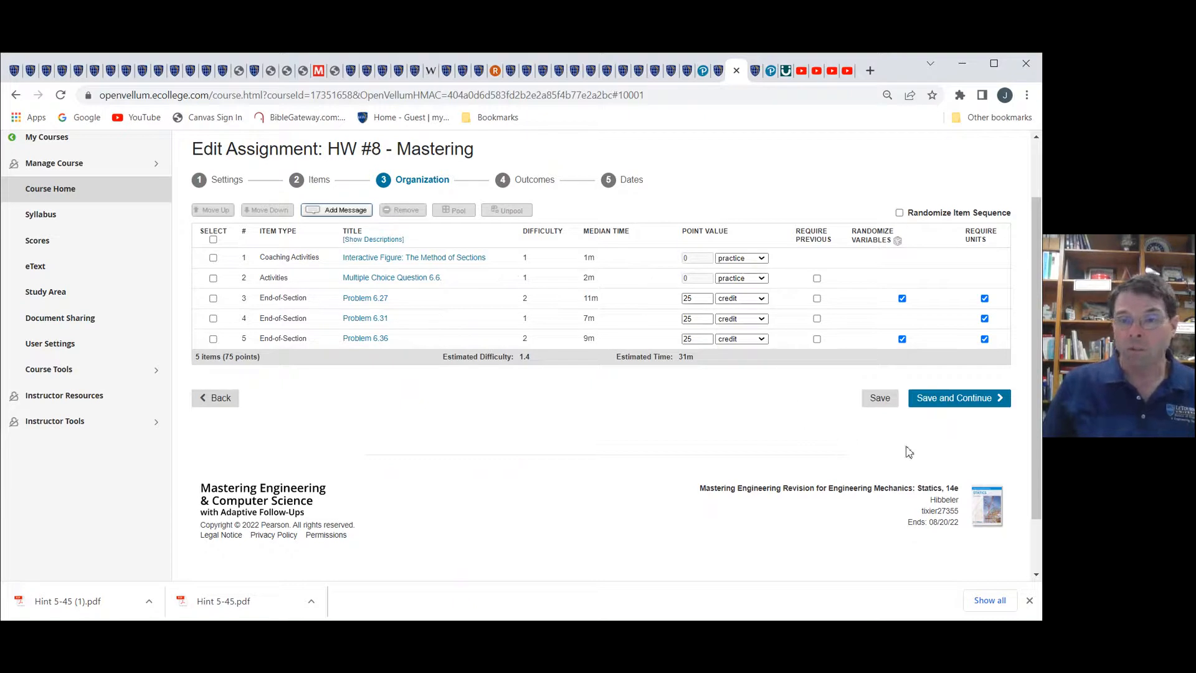
{"action": "left_click", "coordinate": [956, 406]}
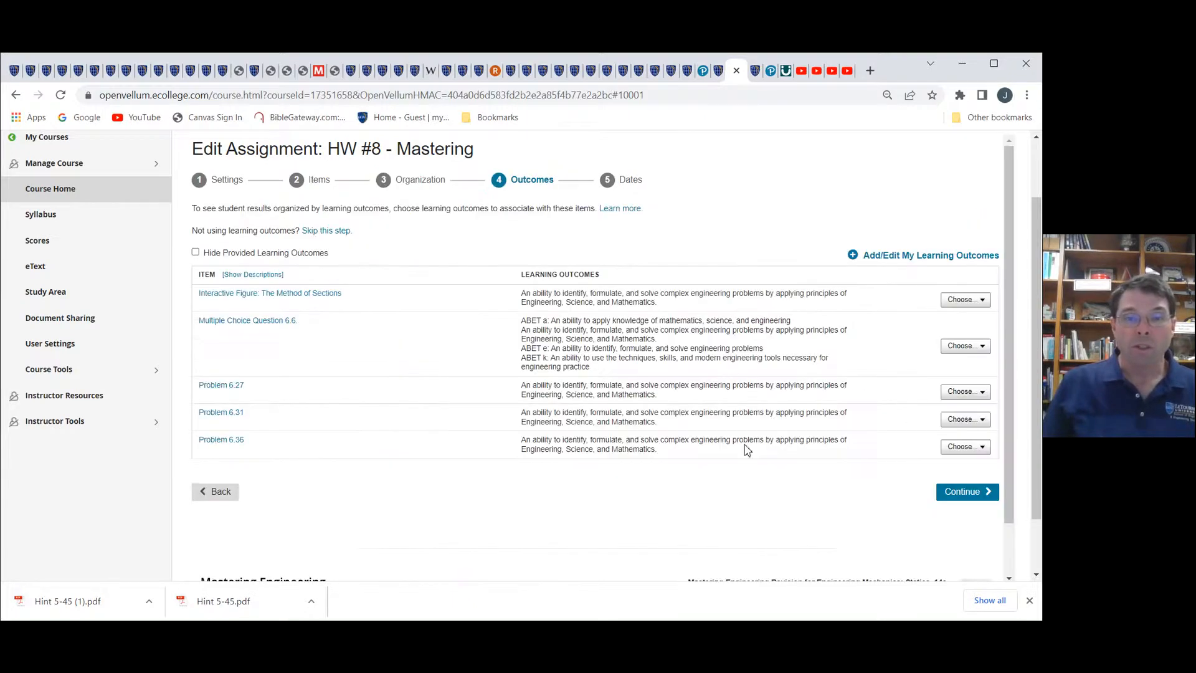
- Keep the learning outcomes, set the due date to 05/28/22 at 11:59pm per the Canvas schedule, and save and finish the assignment
{"action": "left_click", "coordinate": [984, 496]}
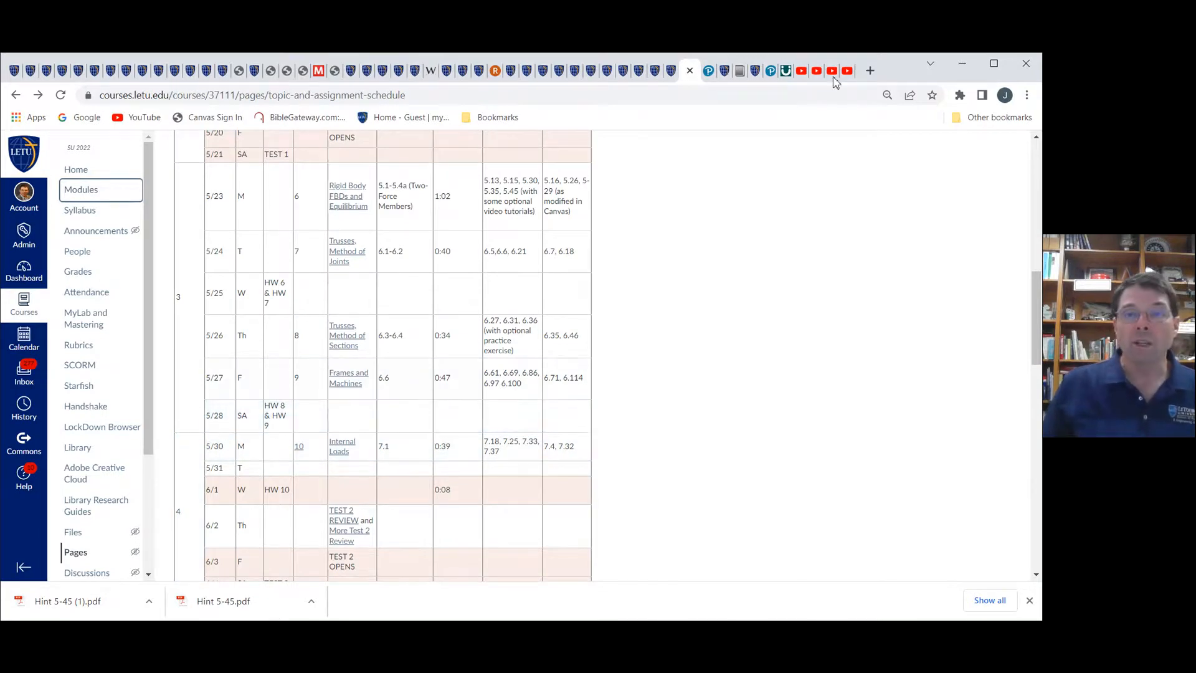
{"action": "left_click", "coordinate": [739, 72]}
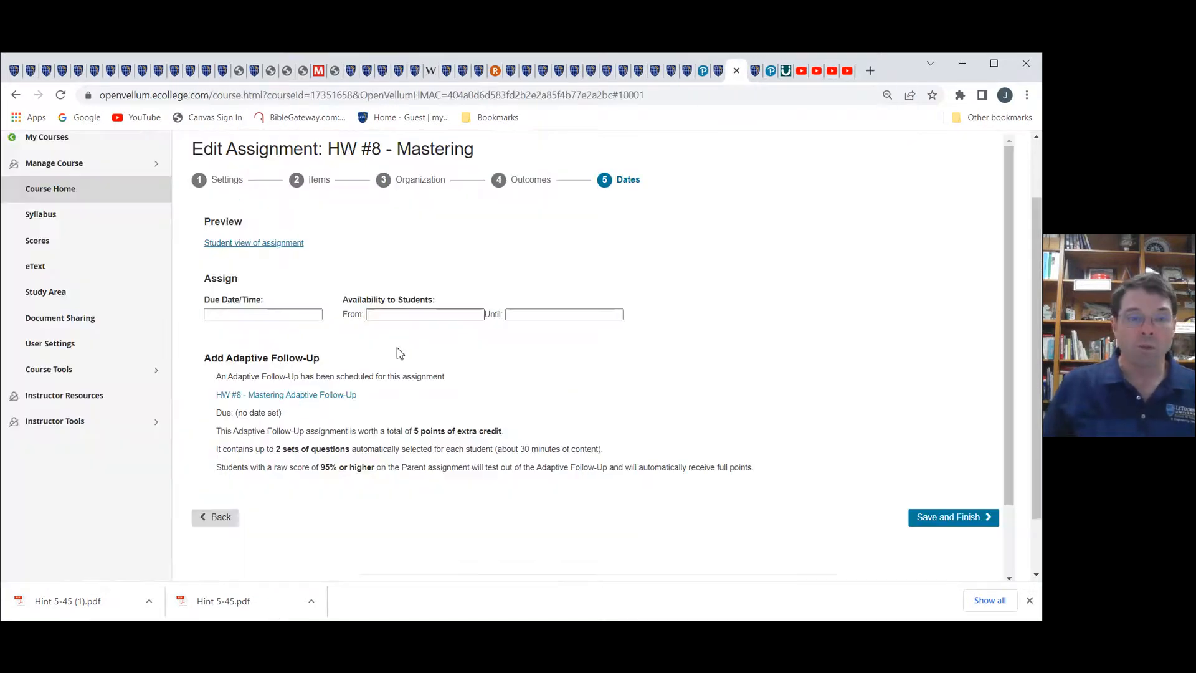
{"action": "left_click", "coordinate": [260, 316]}
{"action": "left_click", "coordinate": [328, 407]}
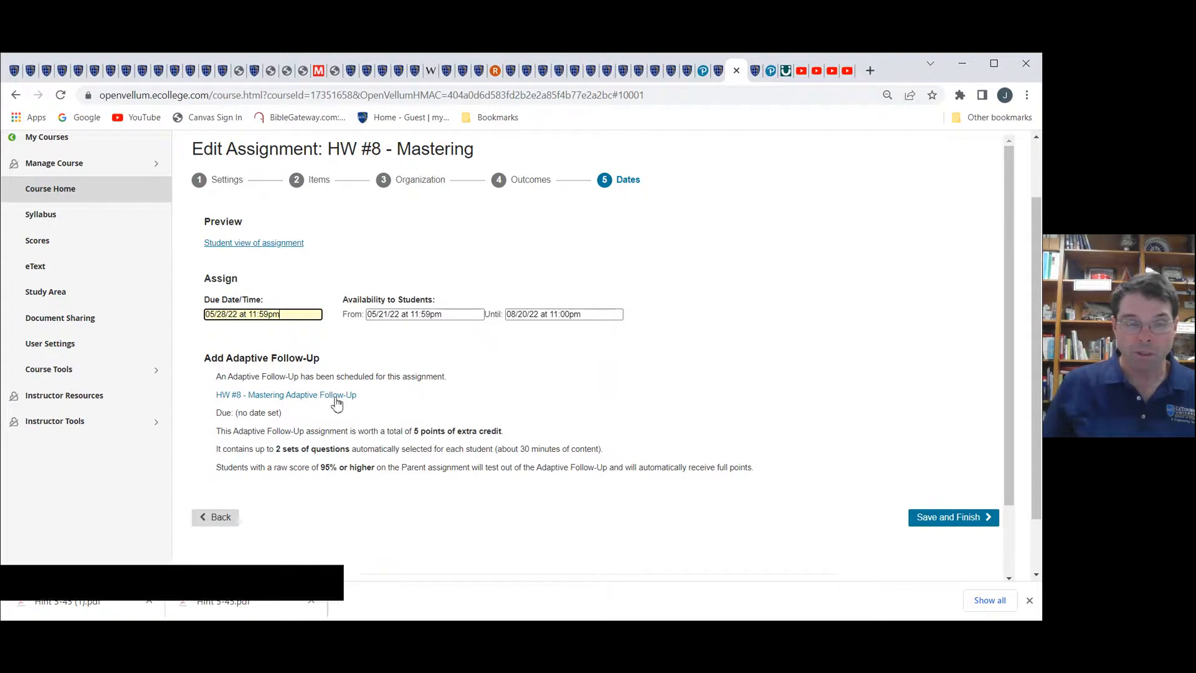
{"action": "left_click", "coordinate": [949, 520]}
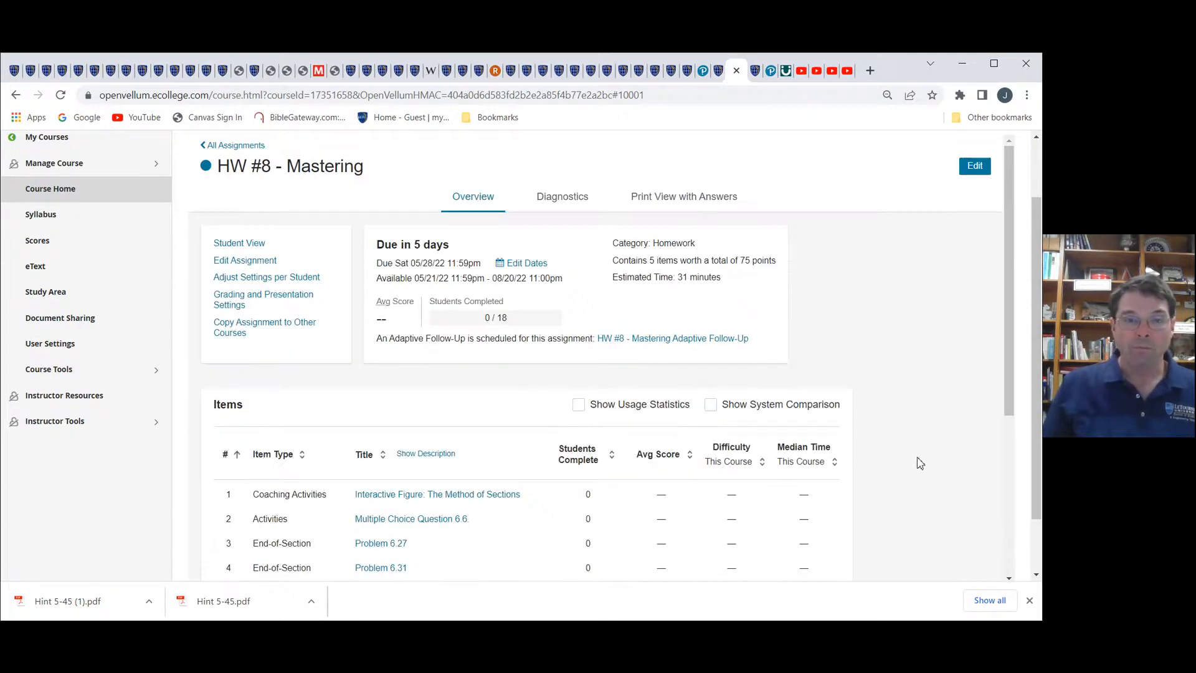
- Review the saved HW #8 - Mastering overview and open its student view
{"action": "scroll", "coordinate": [917, 461], "scroll_direction": "down", "scroll_amount": 2}
{"action": "scroll", "coordinate": [917, 461], "scroll_direction": "up", "scroll_amount": 2}
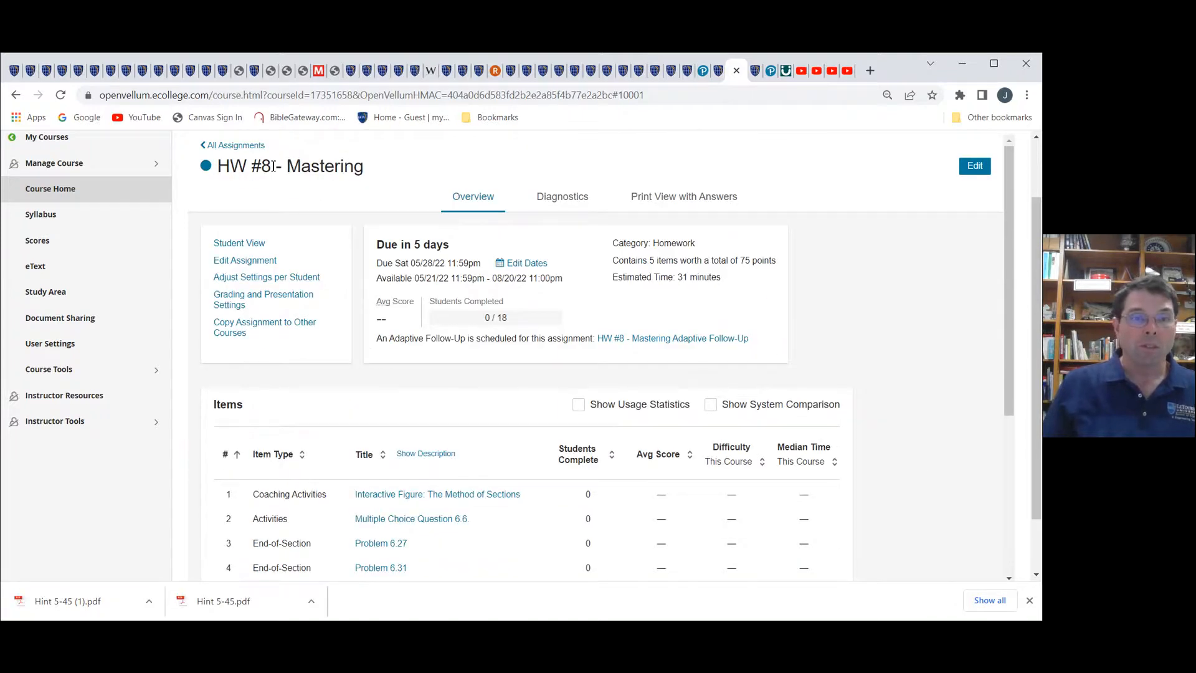
{"action": "left_click", "coordinate": [255, 249]}
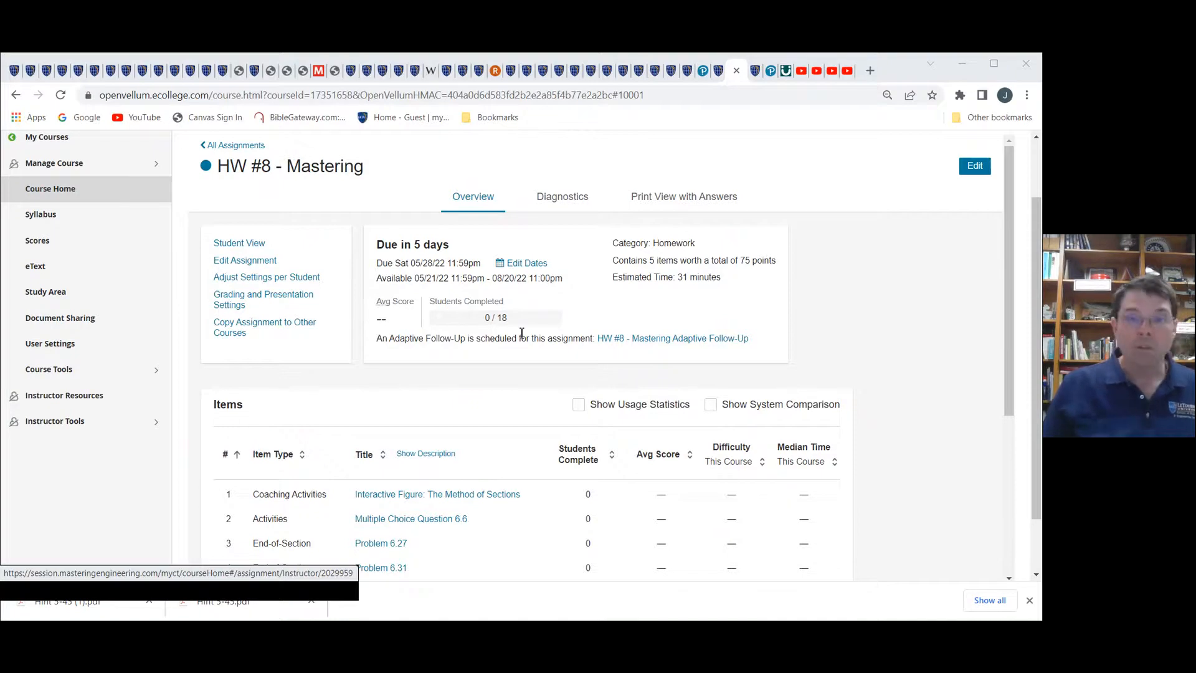
{"action": "left_click", "coordinate": [878, 76]}
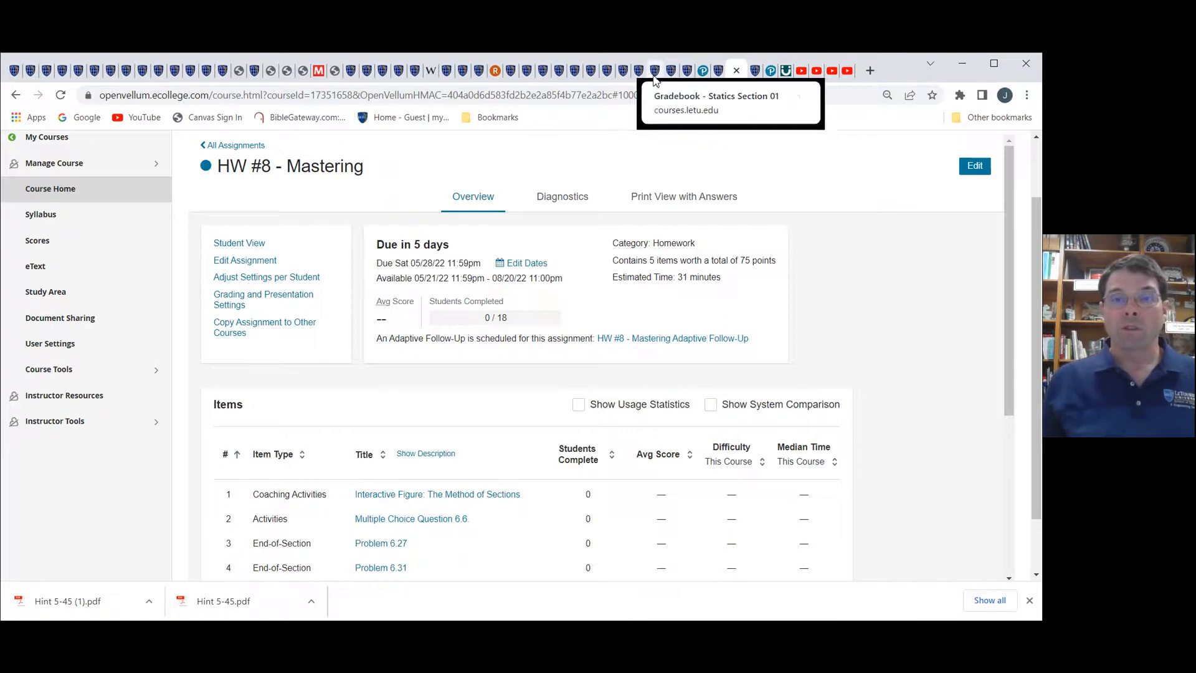
- Switch to the Canvas HW#8 - Instructions editor and remove the existing link from the "HW#8-Mastering Assignment" text
{"action": "left_click", "coordinate": [672, 74]}
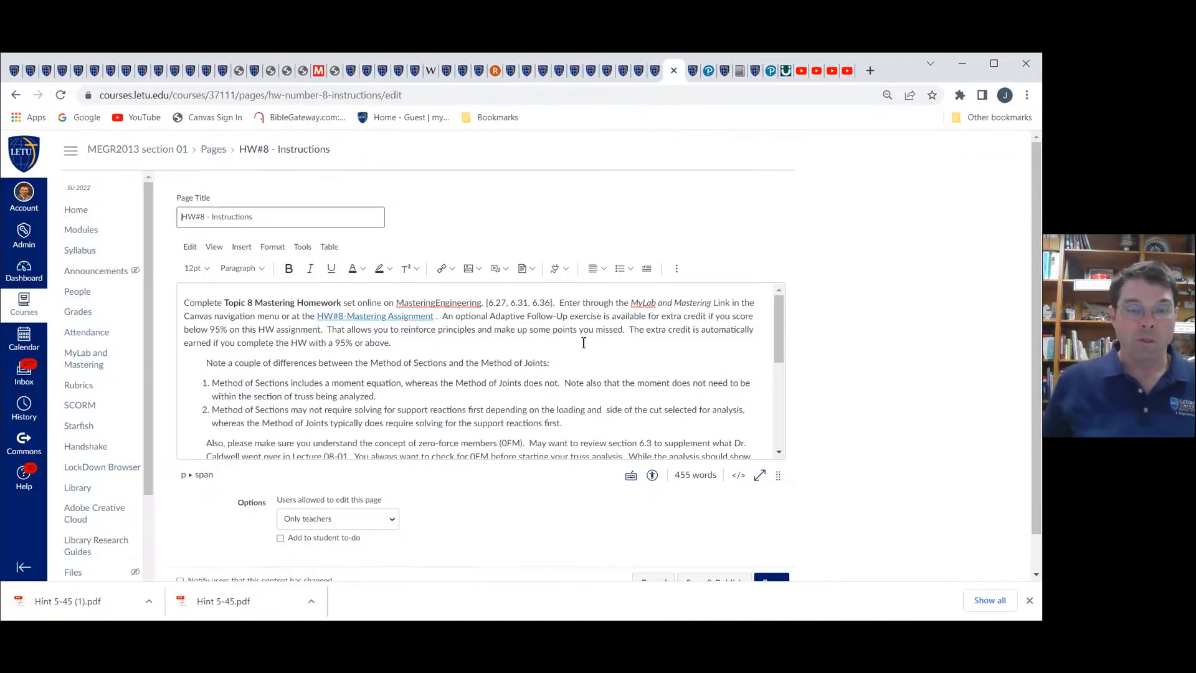
{"action": "left_click", "coordinate": [389, 317]}
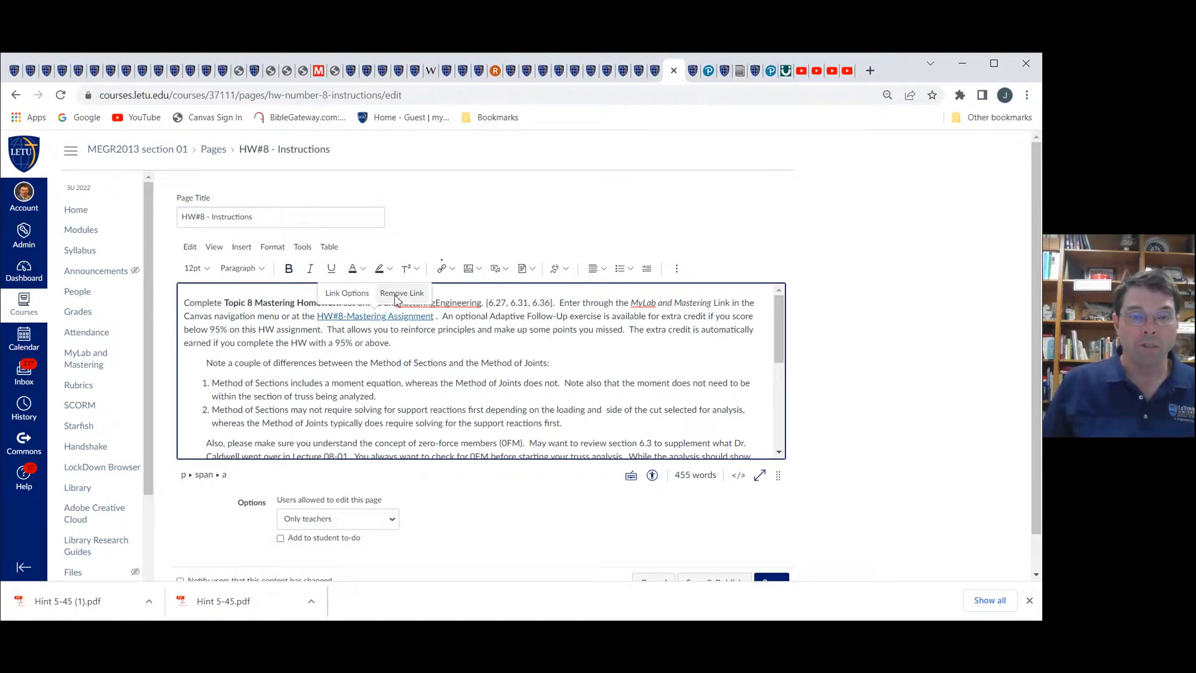
{"action": "left_click", "coordinate": [400, 294]}
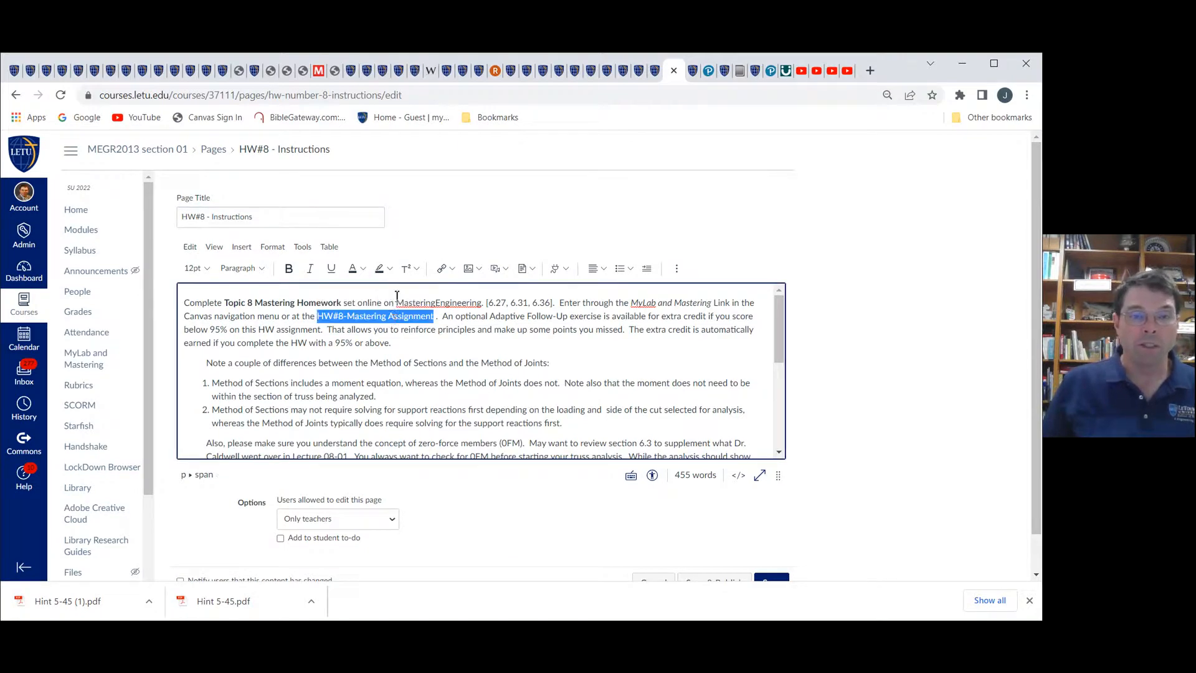
- Insert an external link on the "HW#8-Mastering Assignment" text, pointing to the Mastering assignment's web address
{"action": "left_click", "coordinate": [241, 246]}
{"action": "mouse_move", "coordinate": [261, 268]}
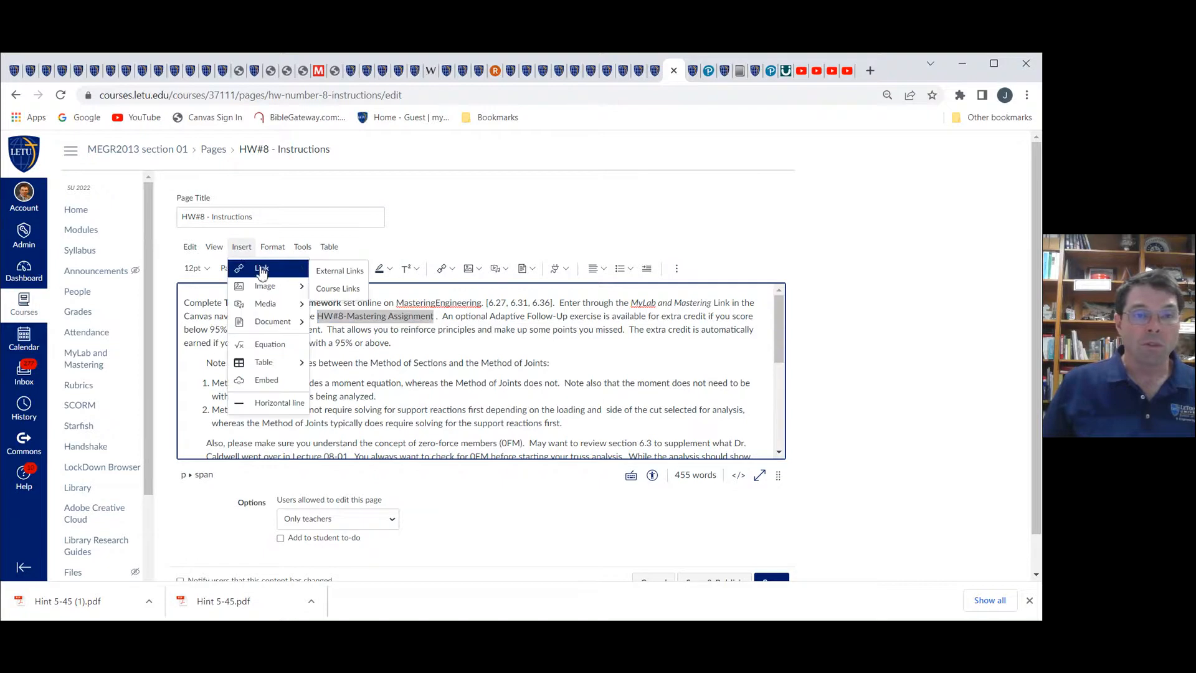
{"action": "left_click", "coordinate": [322, 275]}
{"action": "left_click", "coordinate": [383, 389]}
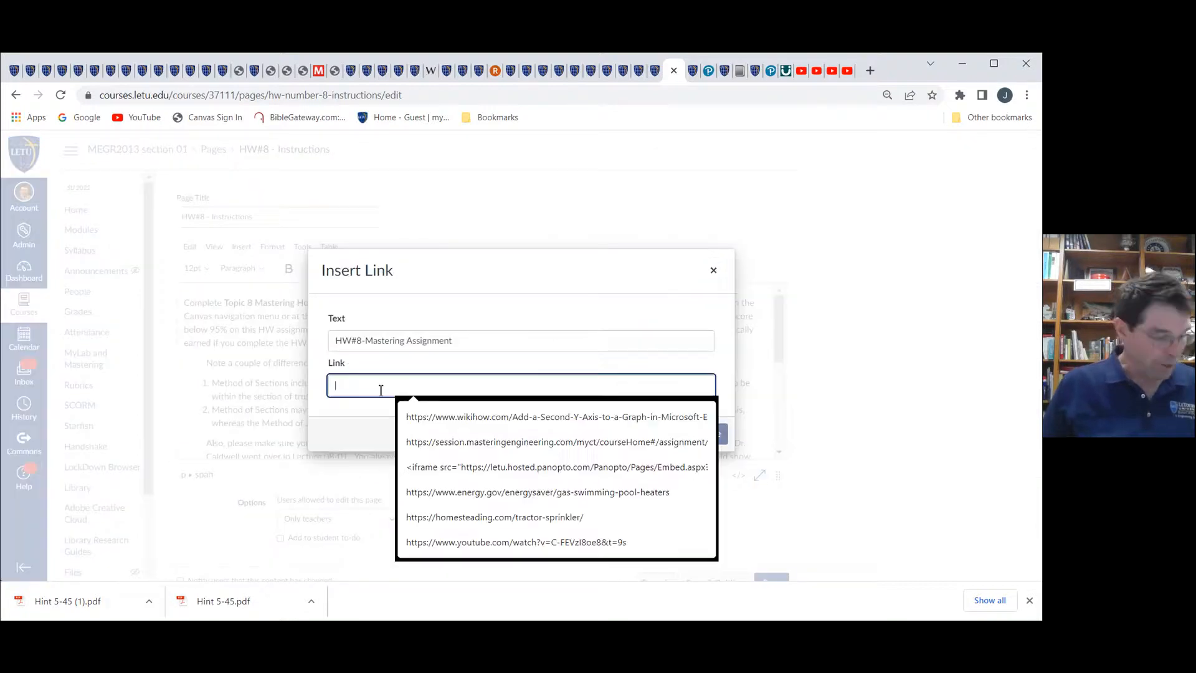
{"action": "key", "text": "Down"}
{"action": "key", "text": "Down"}
{"action": "key", "text": "Return"}
{"action": "left_click", "coordinate": [710, 434]}
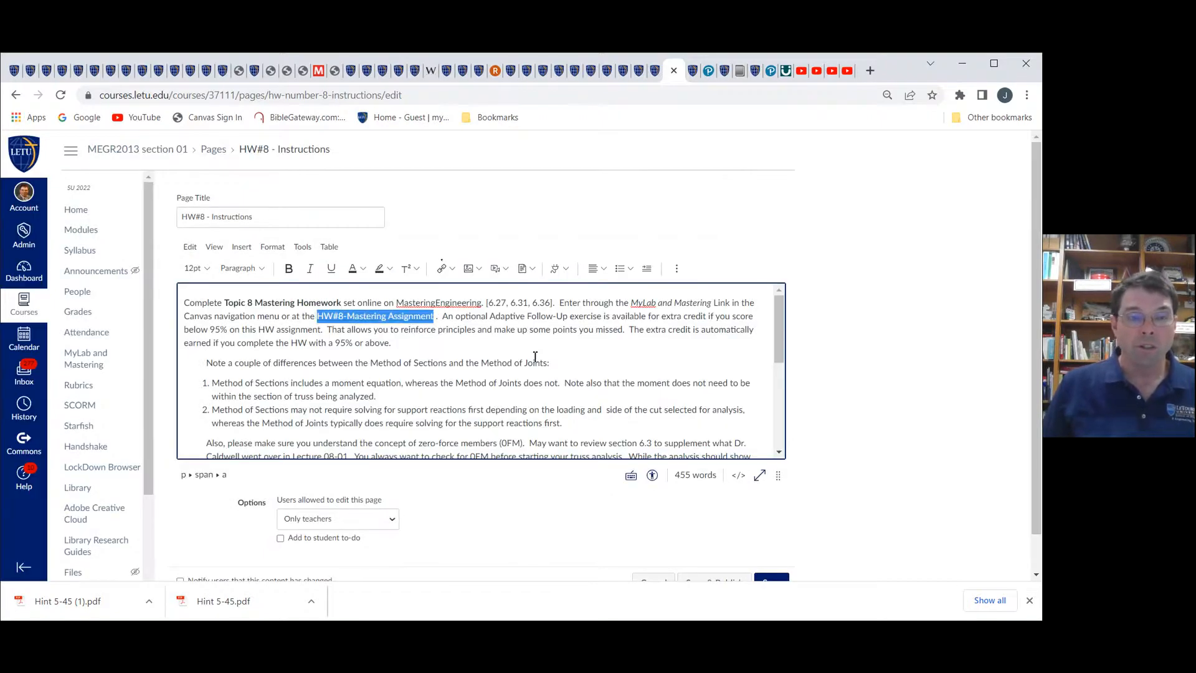
- Copy and delete the "One on 0FM, in case you'd like more practice and instruction. (Highly recommended.)" bullet, remove its empty line, and save the HW#8 page
{"action": "scroll", "coordinate": [520, 356], "scroll_direction": "down", "scroll_amount": 2}
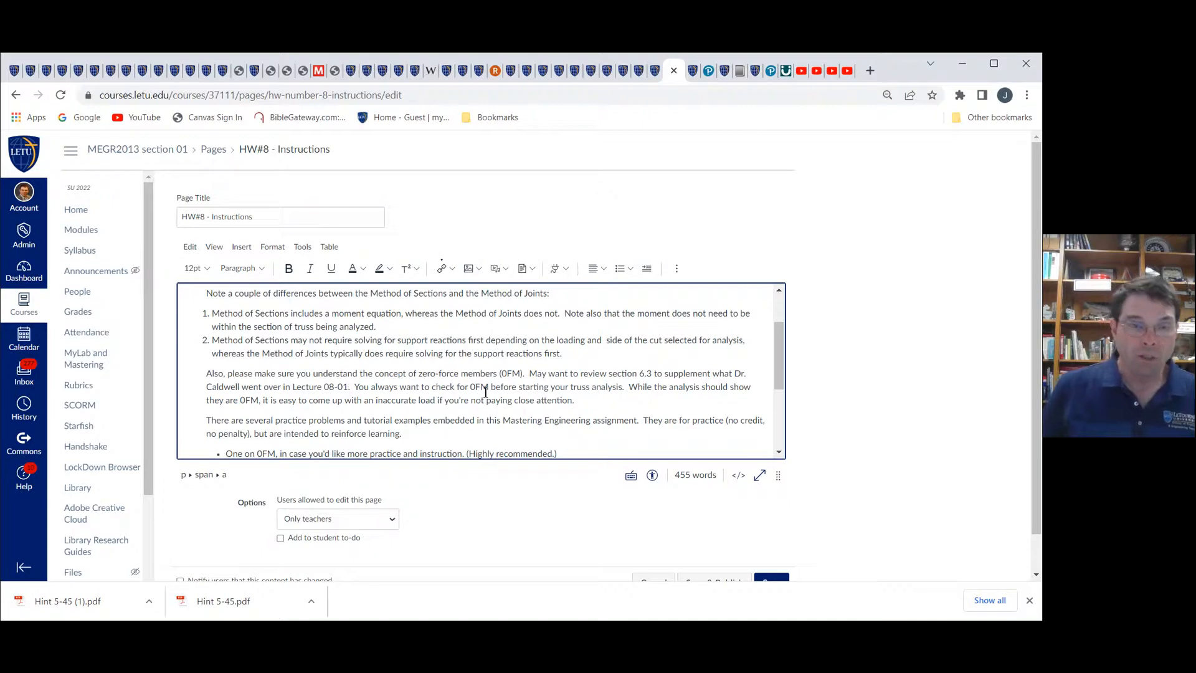
{"action": "scroll", "coordinate": [415, 391], "scroll_direction": "down", "scroll_amount": 1}
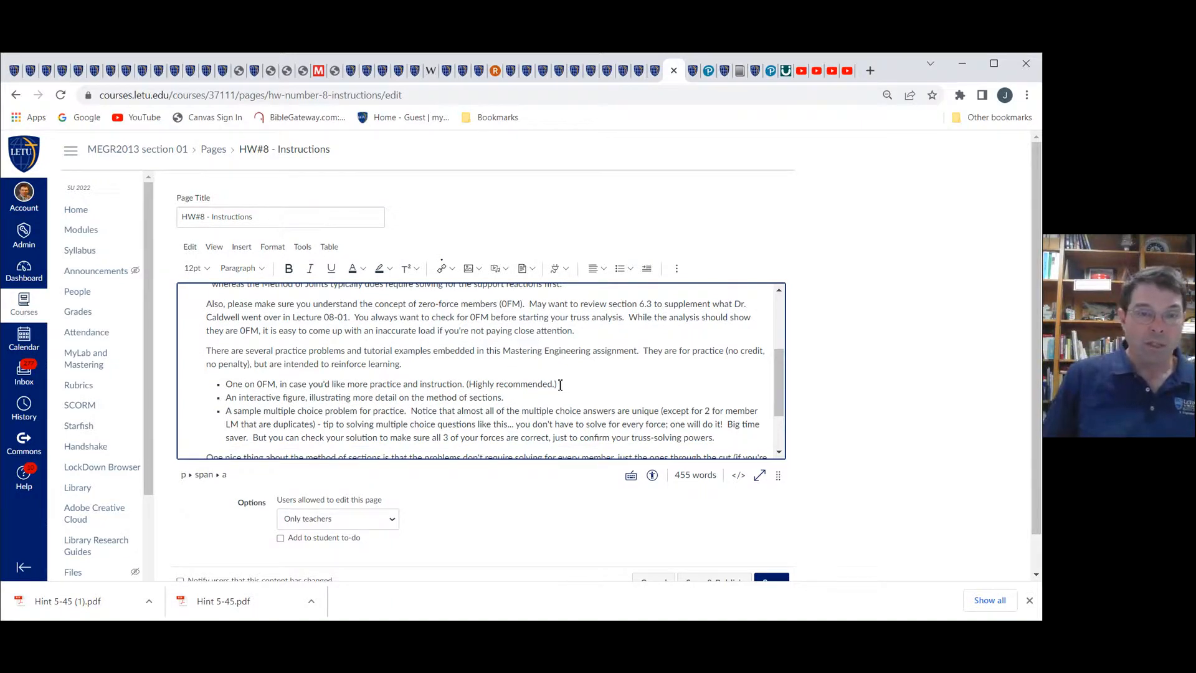
{"action": "left_click_drag", "start_coordinate": [562, 385], "coordinate": [226, 388]}
{"action": "key", "text": "ctrl+c"}
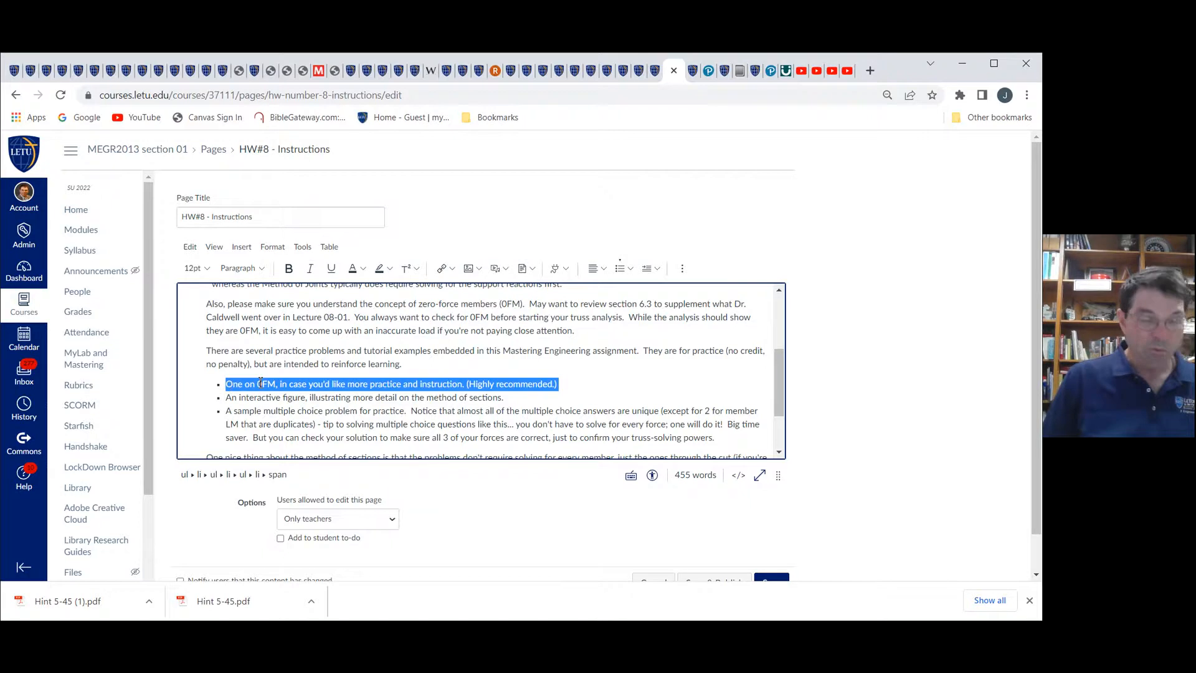
{"action": "key", "text": "BackSpace"}
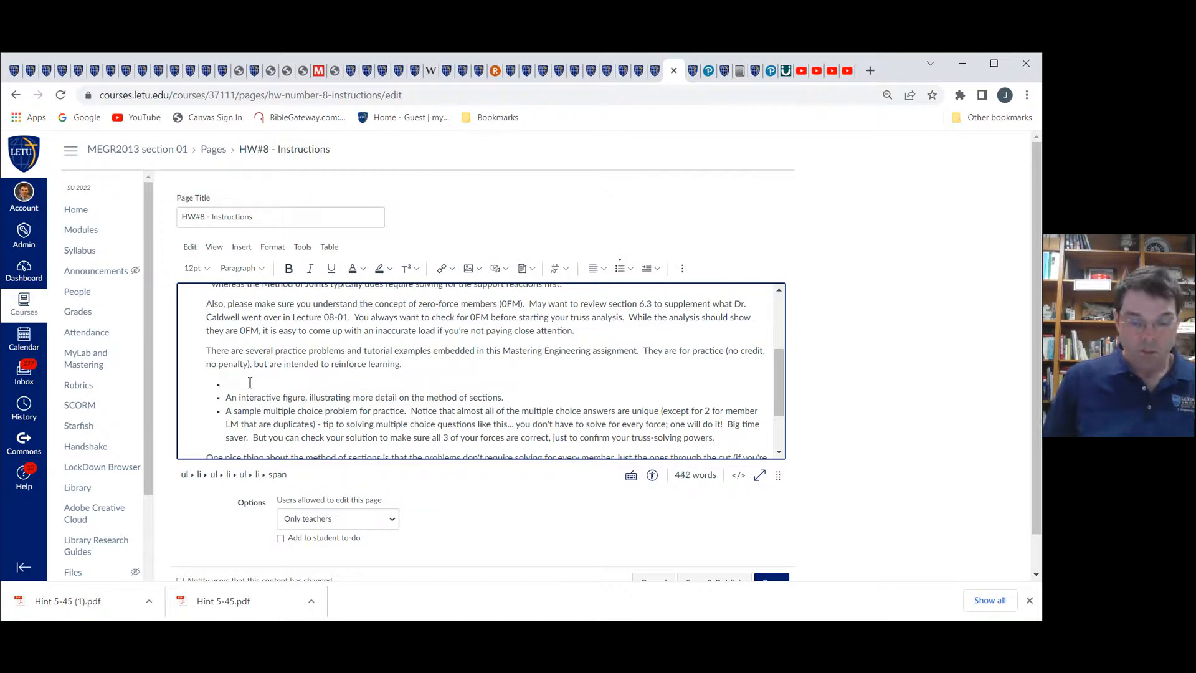
{"action": "key", "text": "BackSpace"}
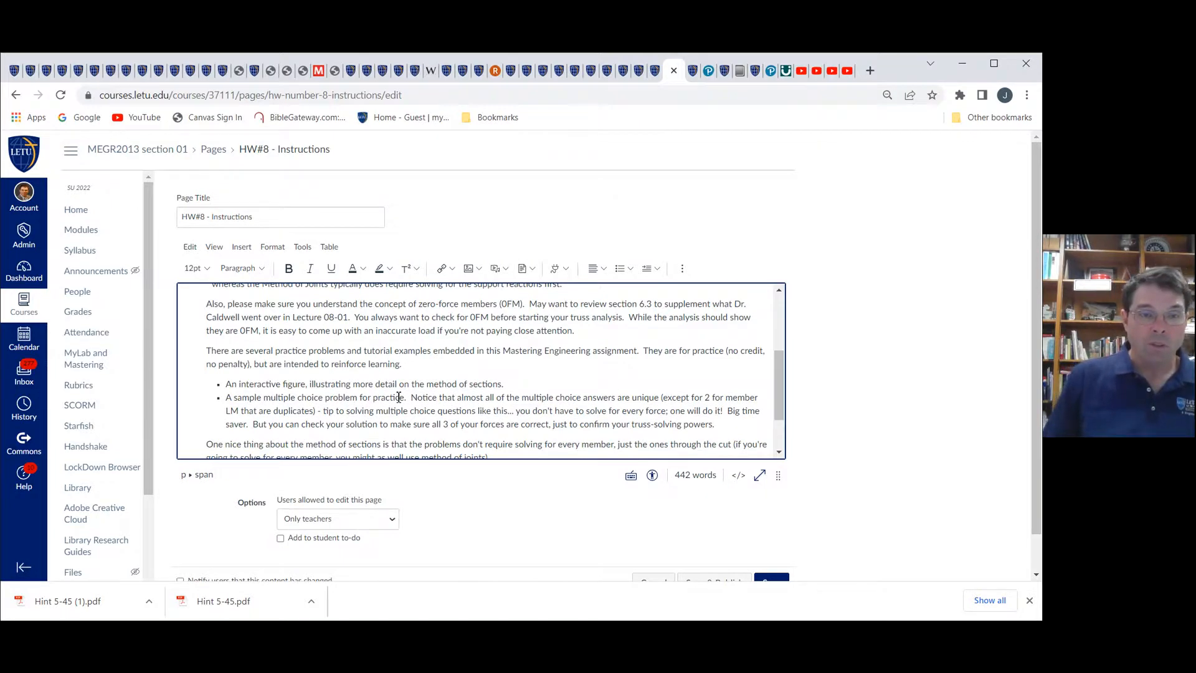
{"action": "scroll", "coordinate": [429, 402], "scroll_direction": "down", "scroll_amount": 2}
{"action": "scroll", "coordinate": [441, 404], "scroll_direction": "down", "scroll_amount": 1}
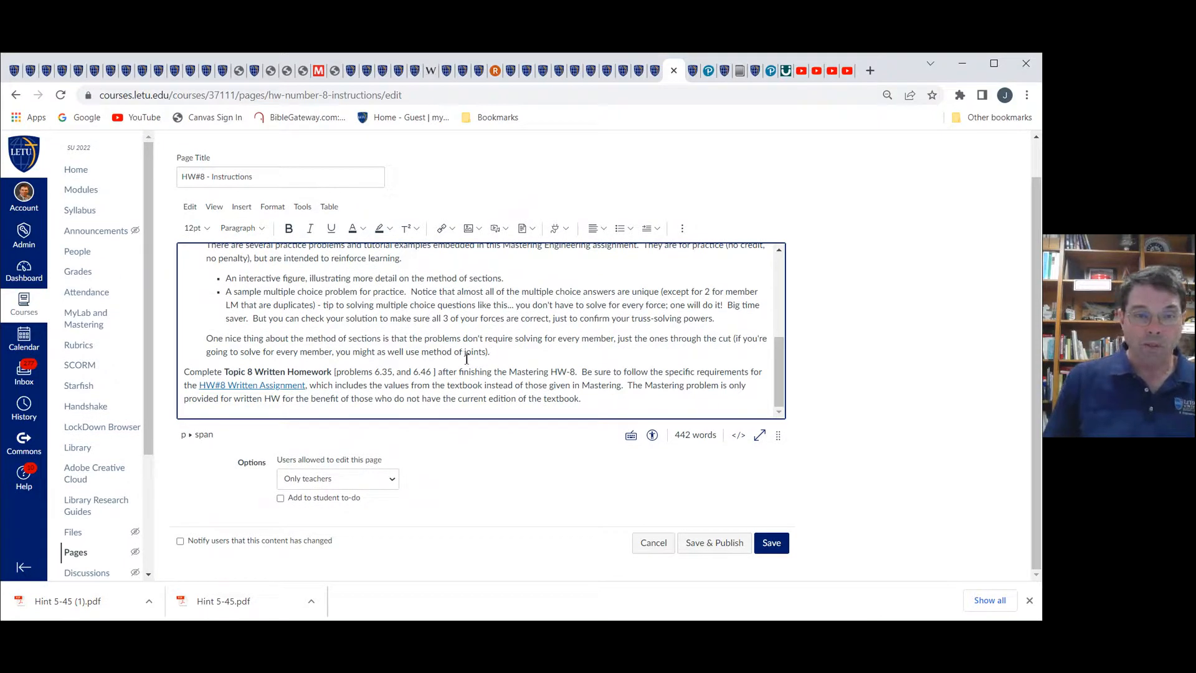
{"action": "left_click", "coordinate": [771, 544]}
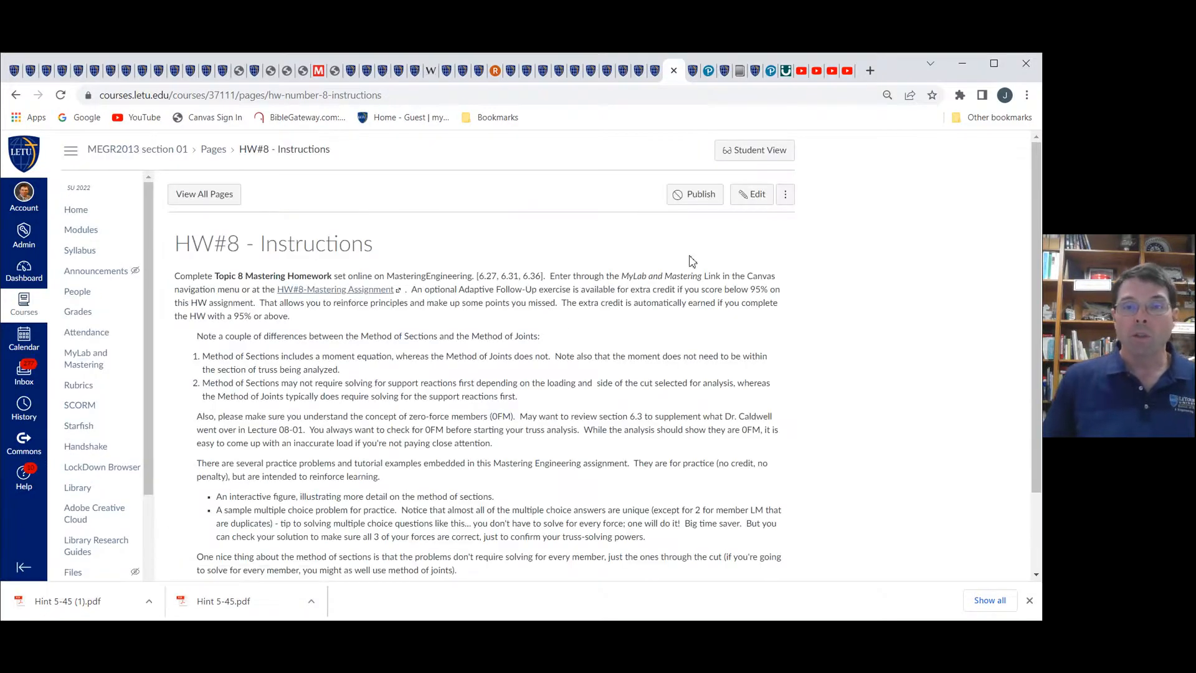
- Go to the course modules and open the "Topic 7: Truss Analysis, Method of Joints" page in Unit 3
{"action": "left_click", "coordinate": [87, 234]}
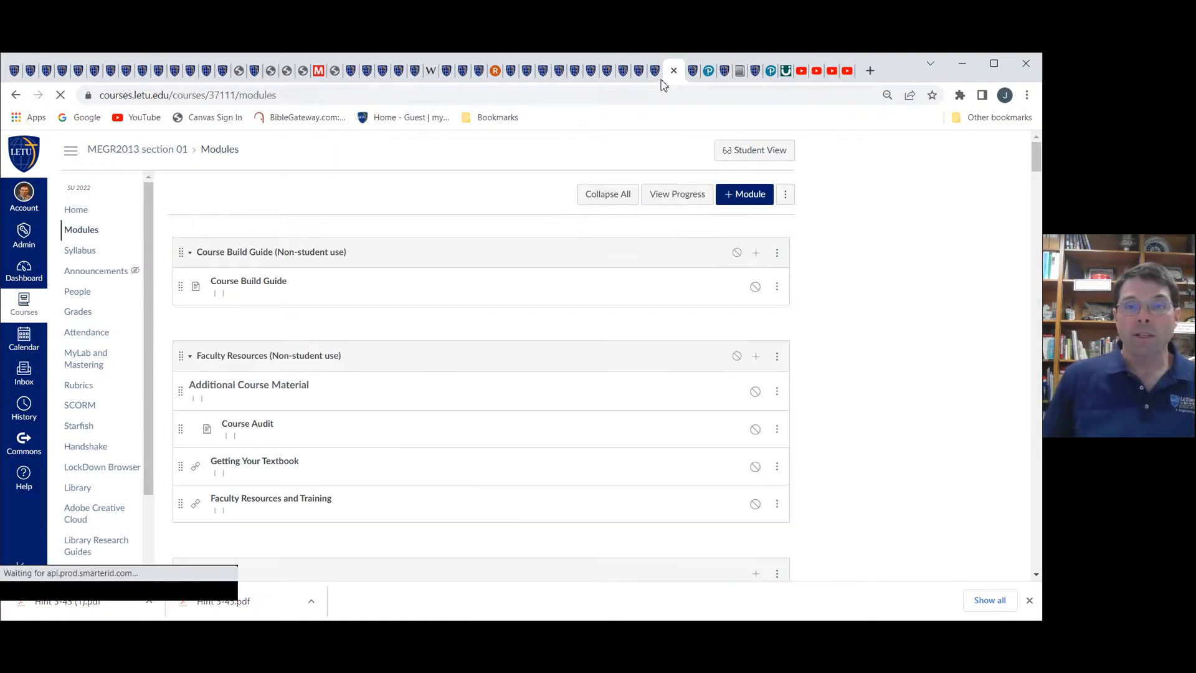
{"action": "scroll", "coordinate": [331, 441], "scroll_direction": "down", "scroll_amount": 15}
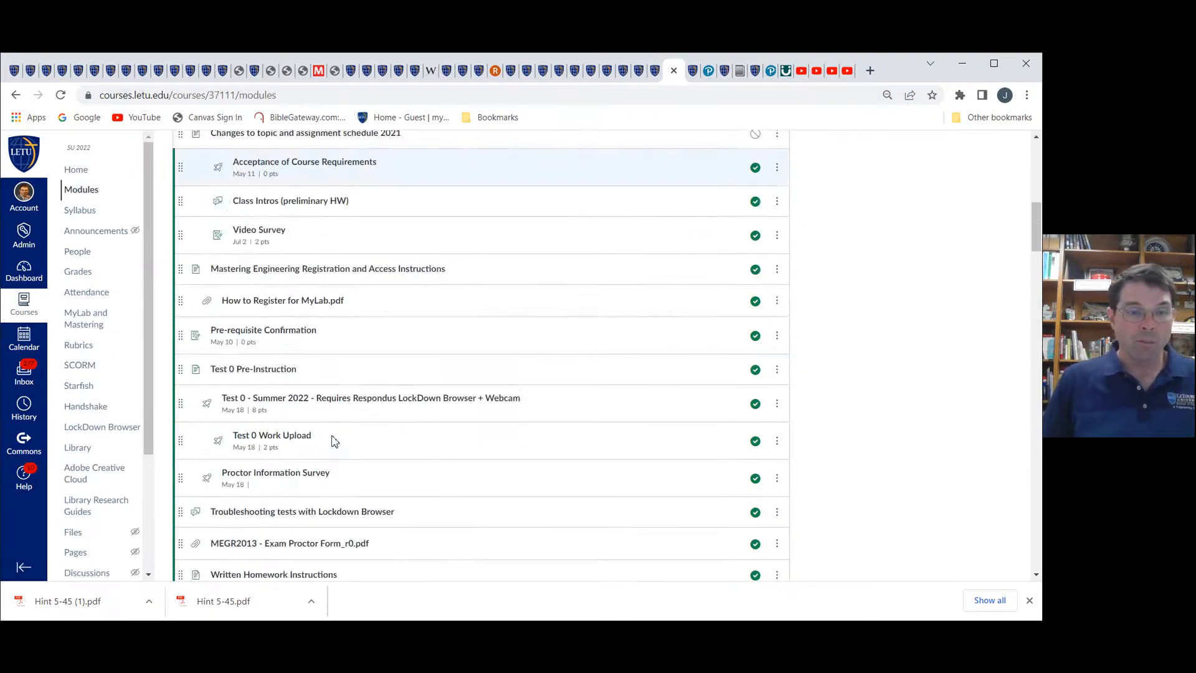
{"action": "scroll", "coordinate": [364, 434], "scroll_direction": "down", "scroll_amount": 15}
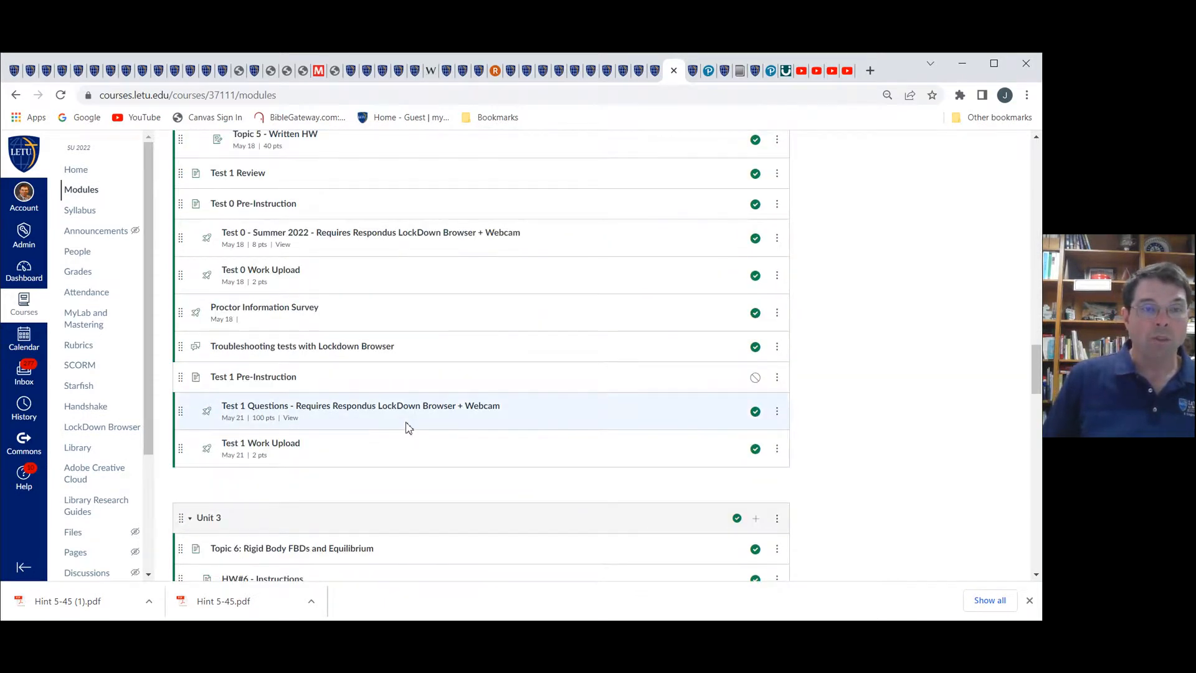
{"action": "scroll", "coordinate": [406, 428], "scroll_direction": "down", "scroll_amount": 7}
{"action": "scroll", "coordinate": [382, 369], "scroll_direction": "up", "scroll_amount": 1}
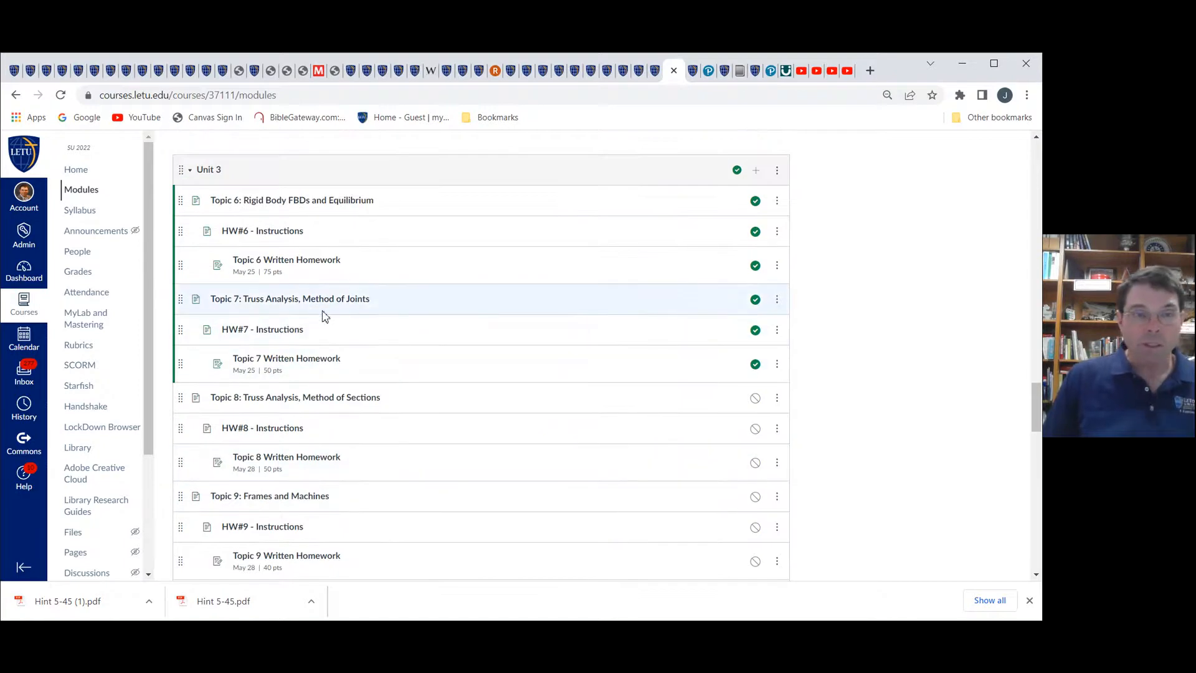
{"action": "left_click", "coordinate": [272, 301]}
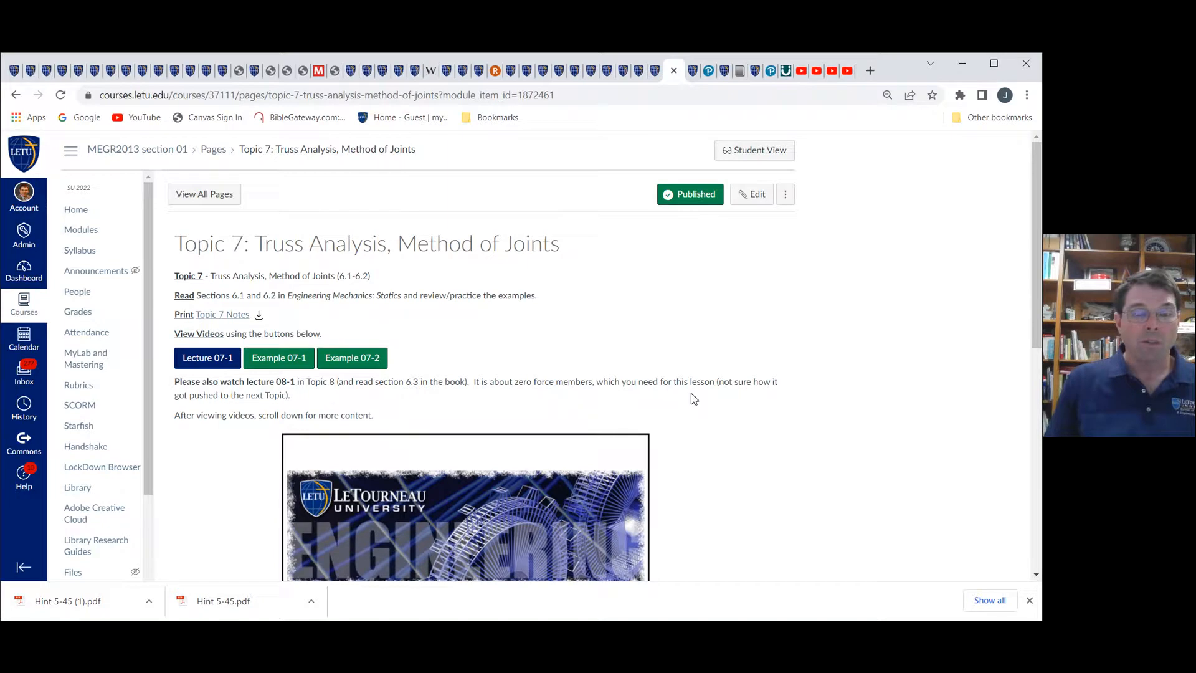
- Look through the Topic 7 page, follow its Topic 7 Homework Instructions link, and open the HW#7 - Instructions page for editing
{"action": "scroll", "coordinate": [691, 397], "scroll_direction": "down", "scroll_amount": 1}
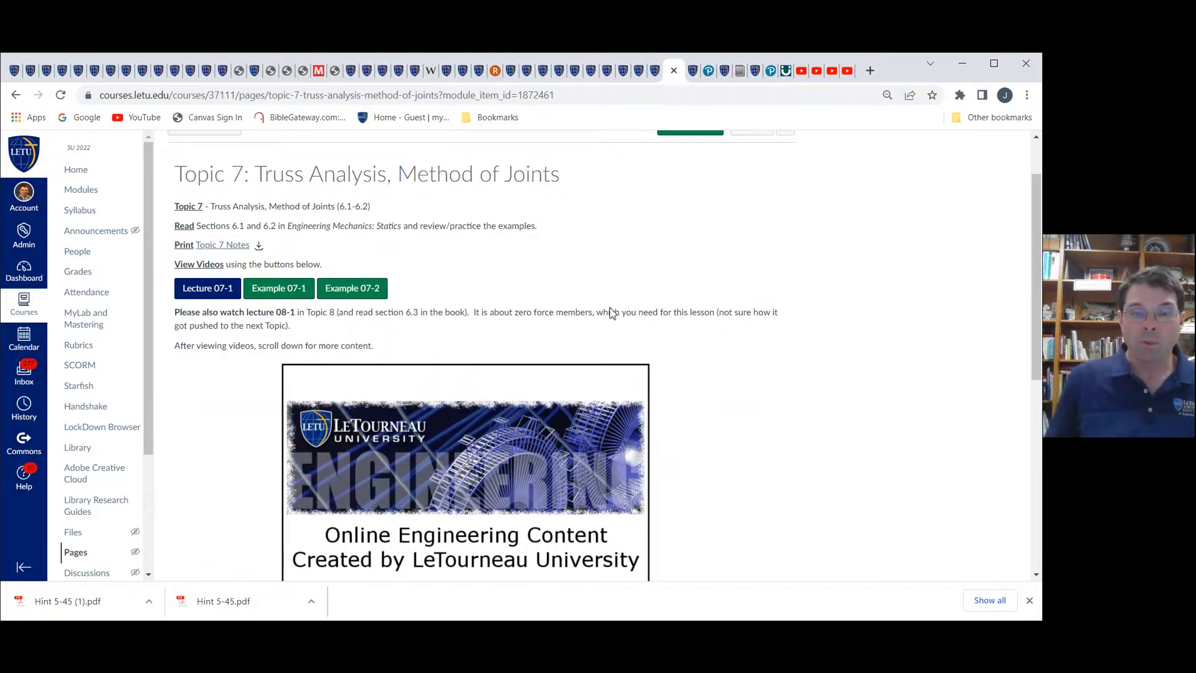
{"action": "scroll", "coordinate": [726, 364], "scroll_direction": "down", "scroll_amount": 3}
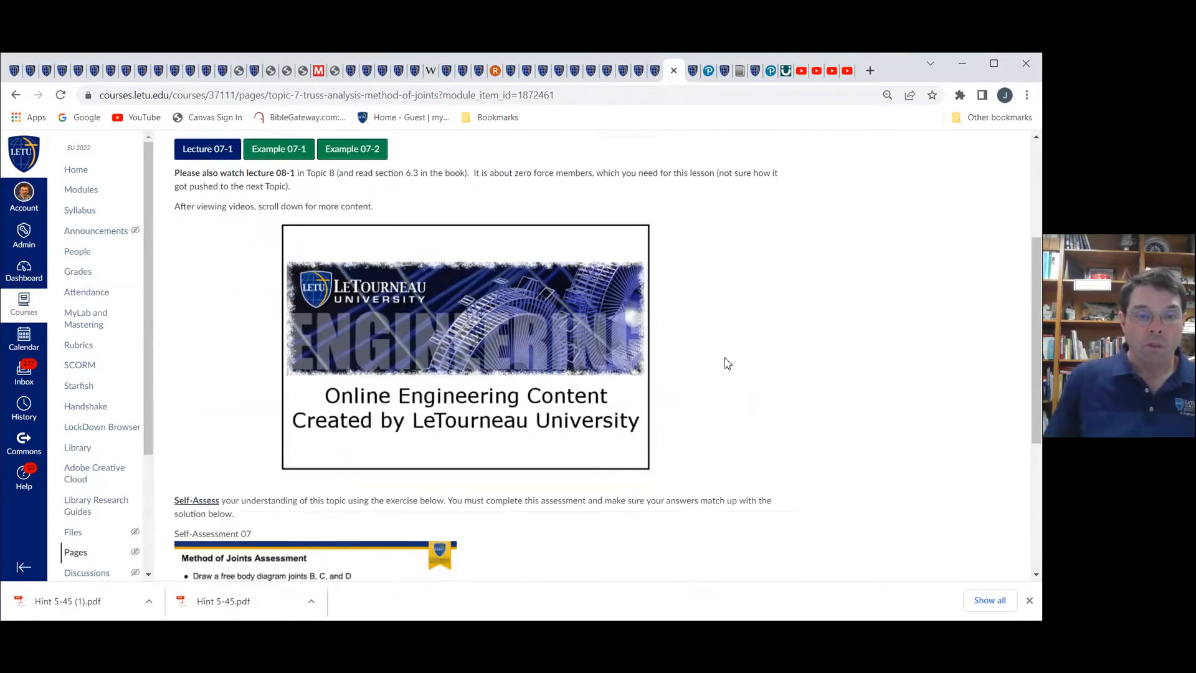
{"action": "scroll", "coordinate": [724, 361], "scroll_direction": "down", "scroll_amount": 5}
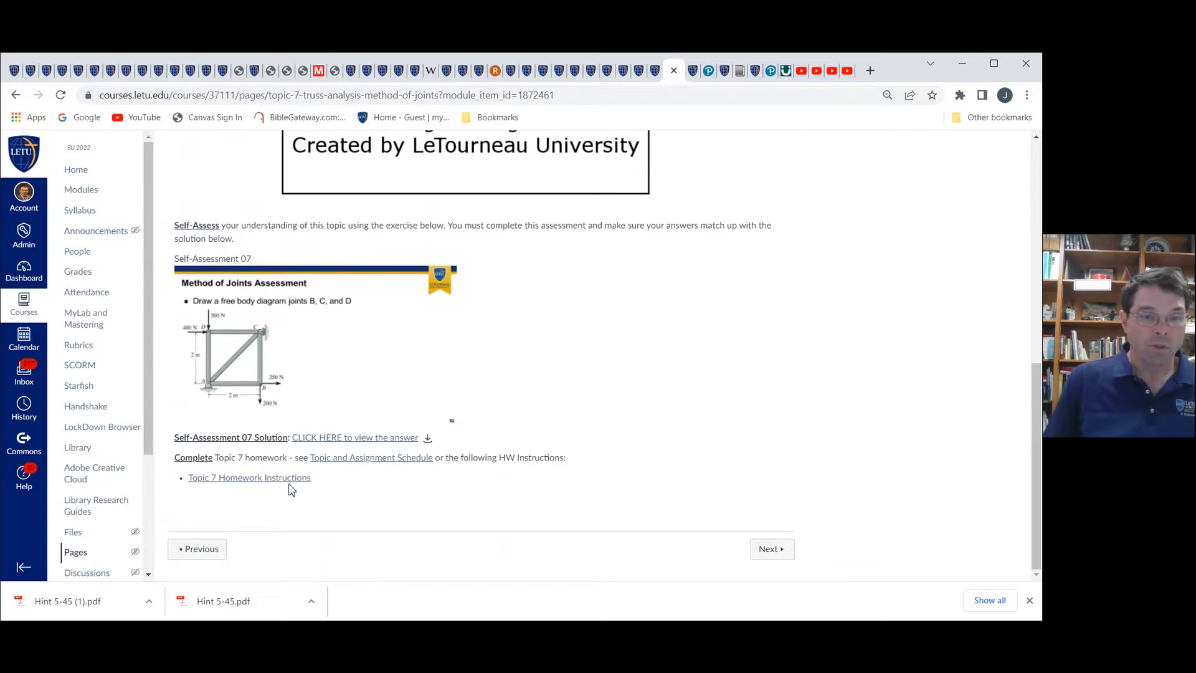
{"action": "left_click", "coordinate": [288, 478]}
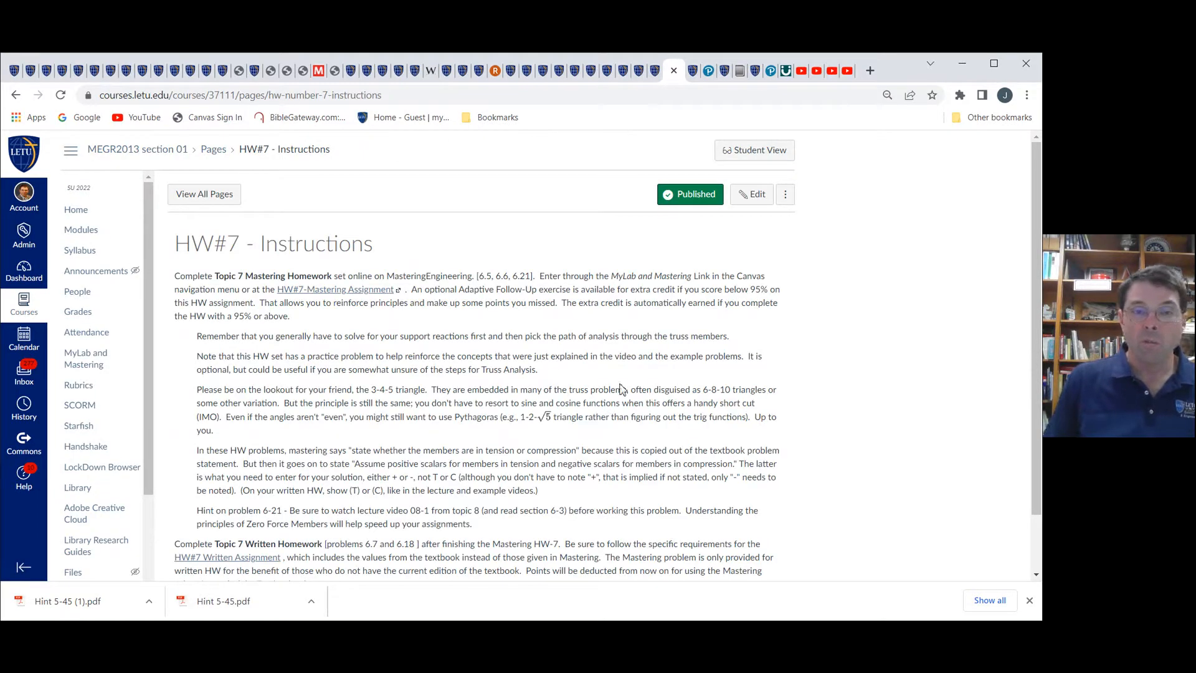
{"action": "left_click", "coordinate": [752, 195]}
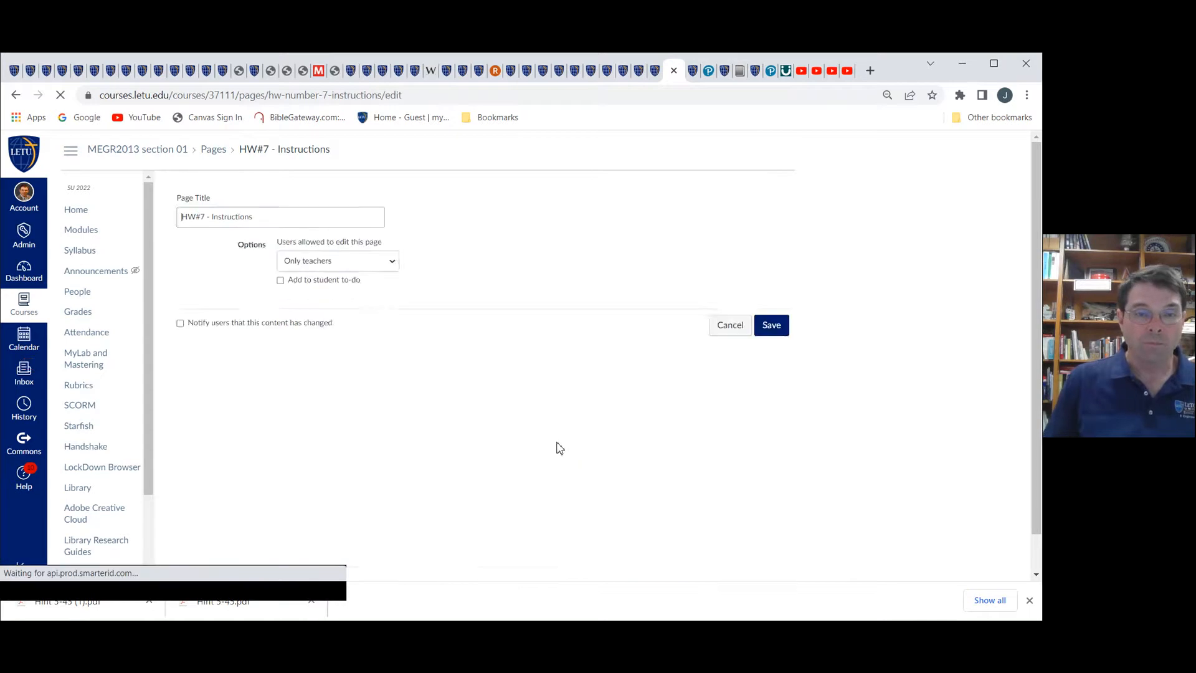
- Paste the copied 0FM practice sentence as a new paragraph after the optional practice problem note in the HW#7 instructions
{"action": "scroll", "coordinate": [413, 403], "scroll_direction": "down", "scroll_amount": 1}
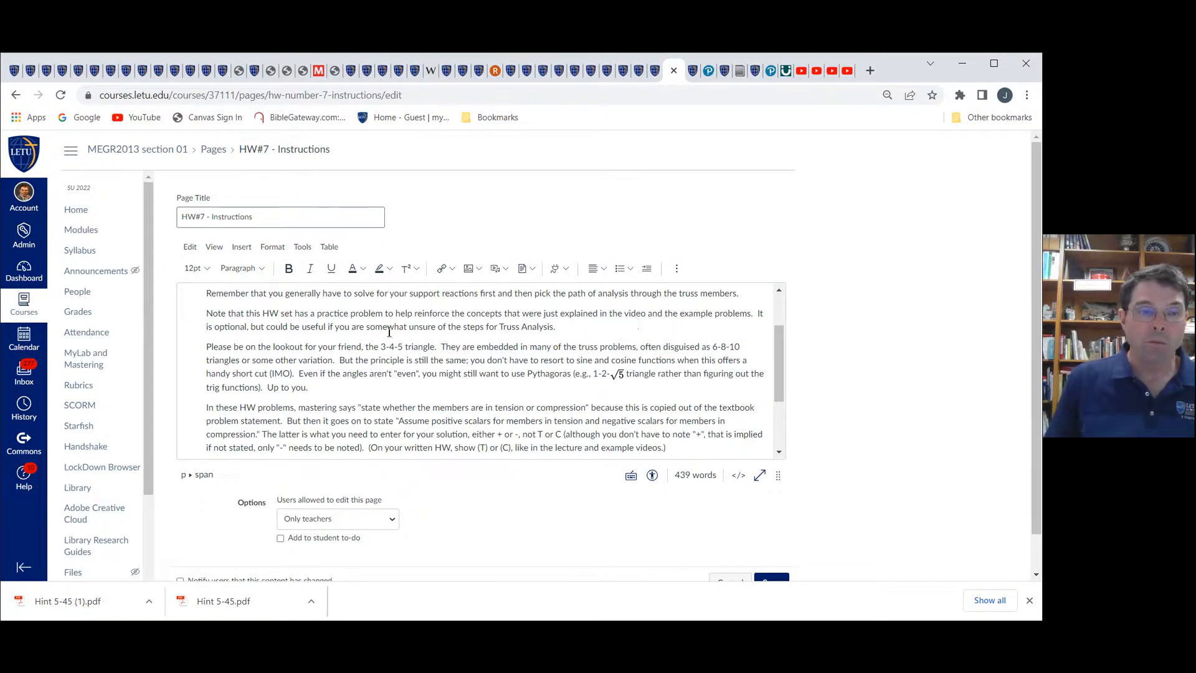
{"action": "left_click", "coordinate": [564, 326]}
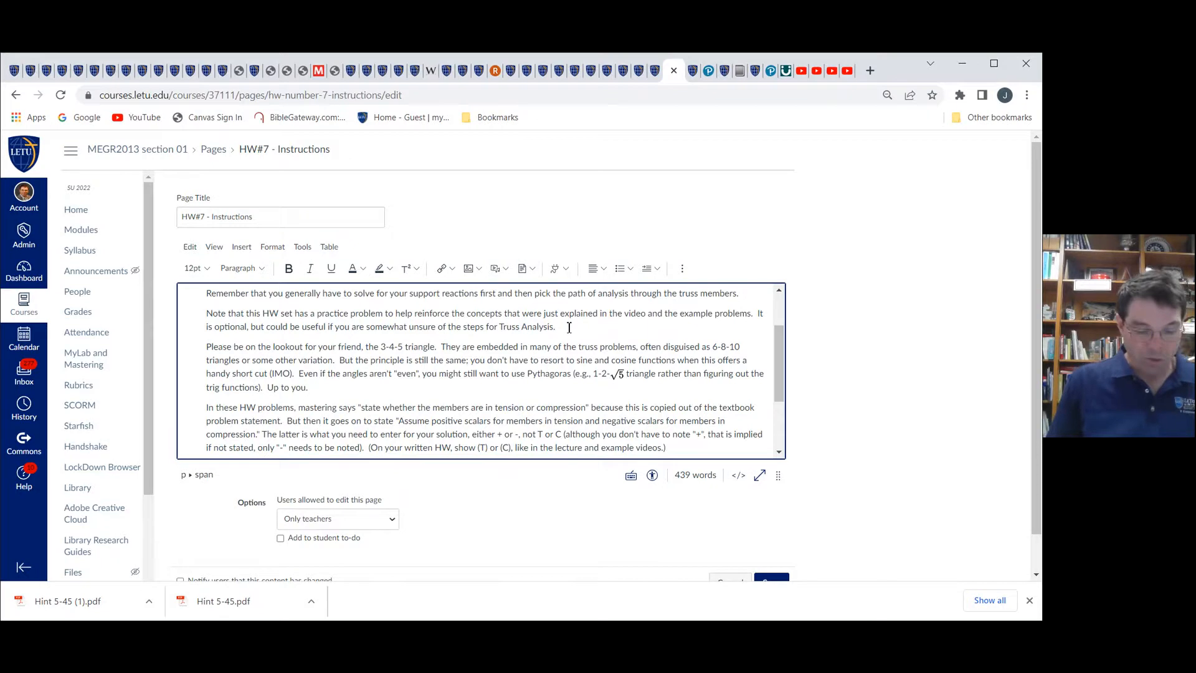
{"action": "key", "text": "Return"}
{"action": "key", "text": "ctrl+v"}
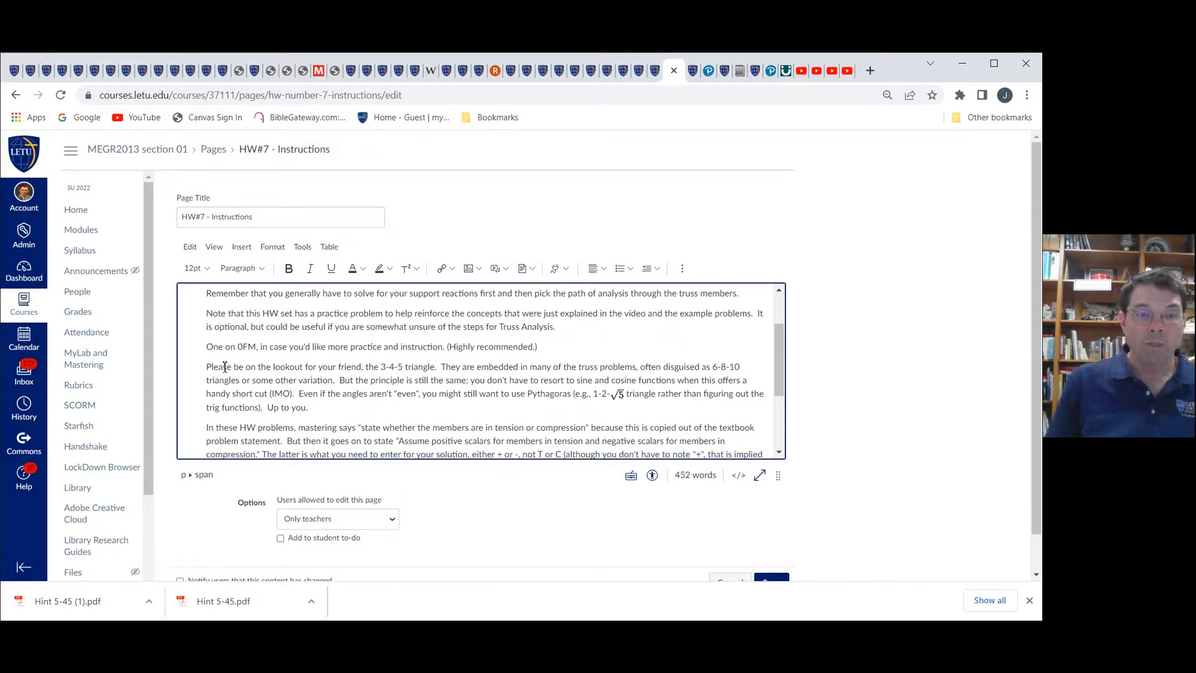
- Replace "One" at the start of the pasted sentence with "Also included is a practice", correcting the typing errors
{"action": "double_click", "coordinate": [216, 349]}
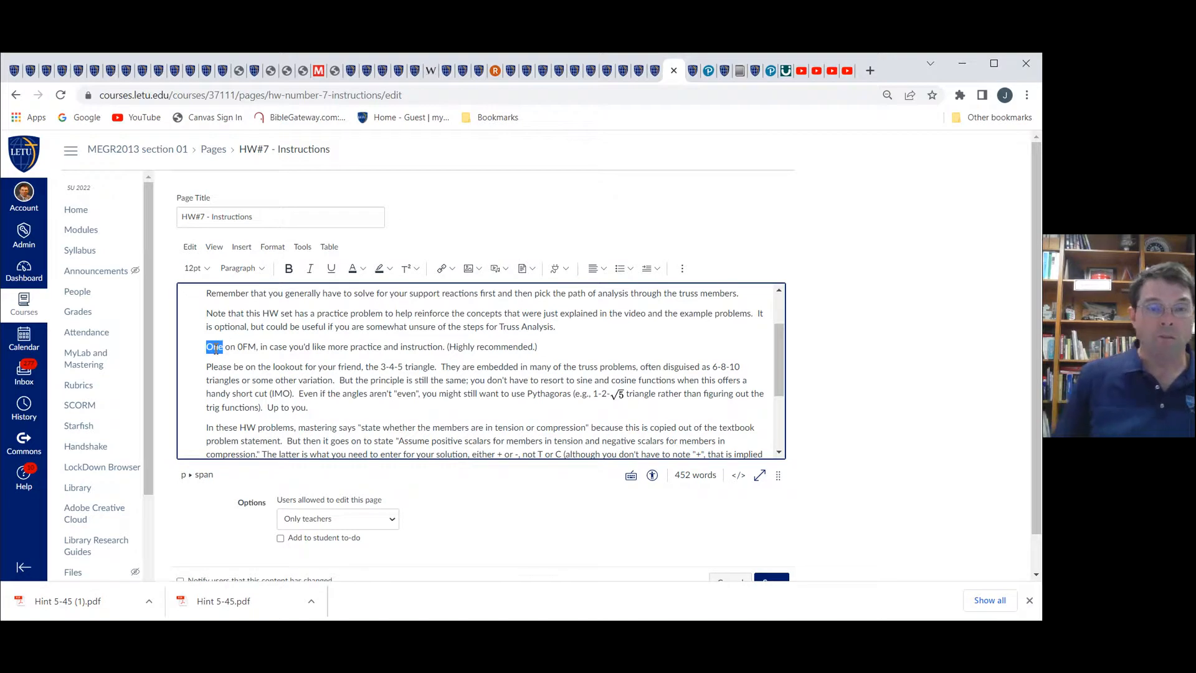
{"action": "type", "text": "Also included"}
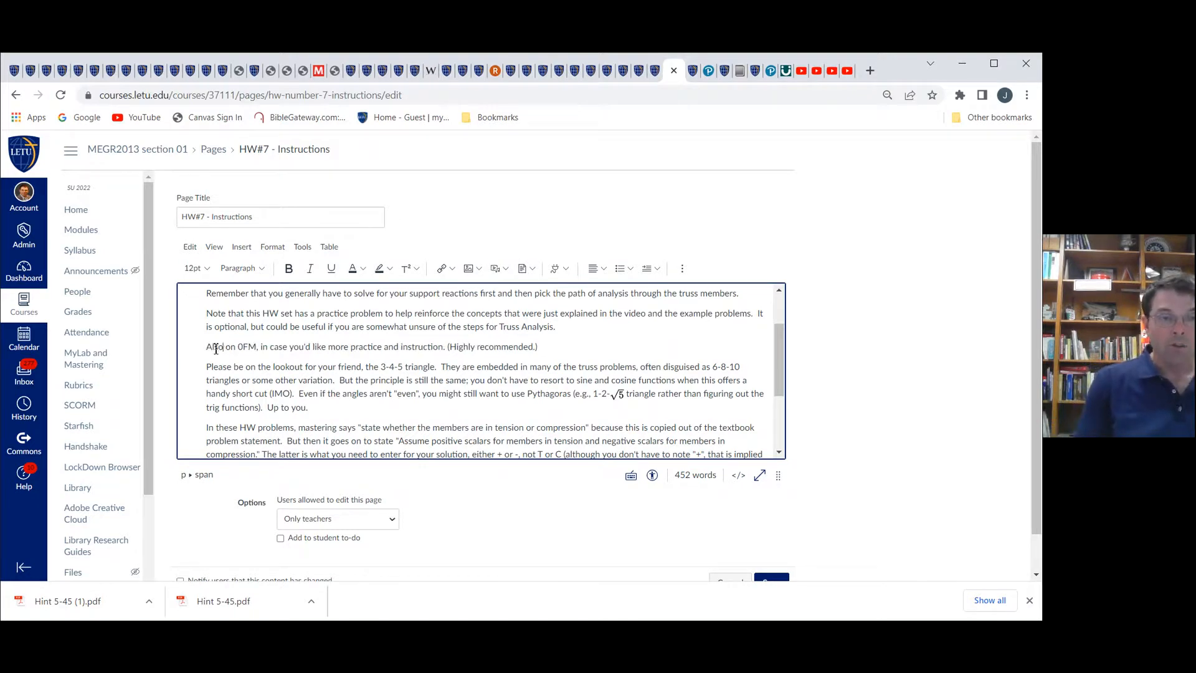
{"action": "type", "text": " is a pr"}
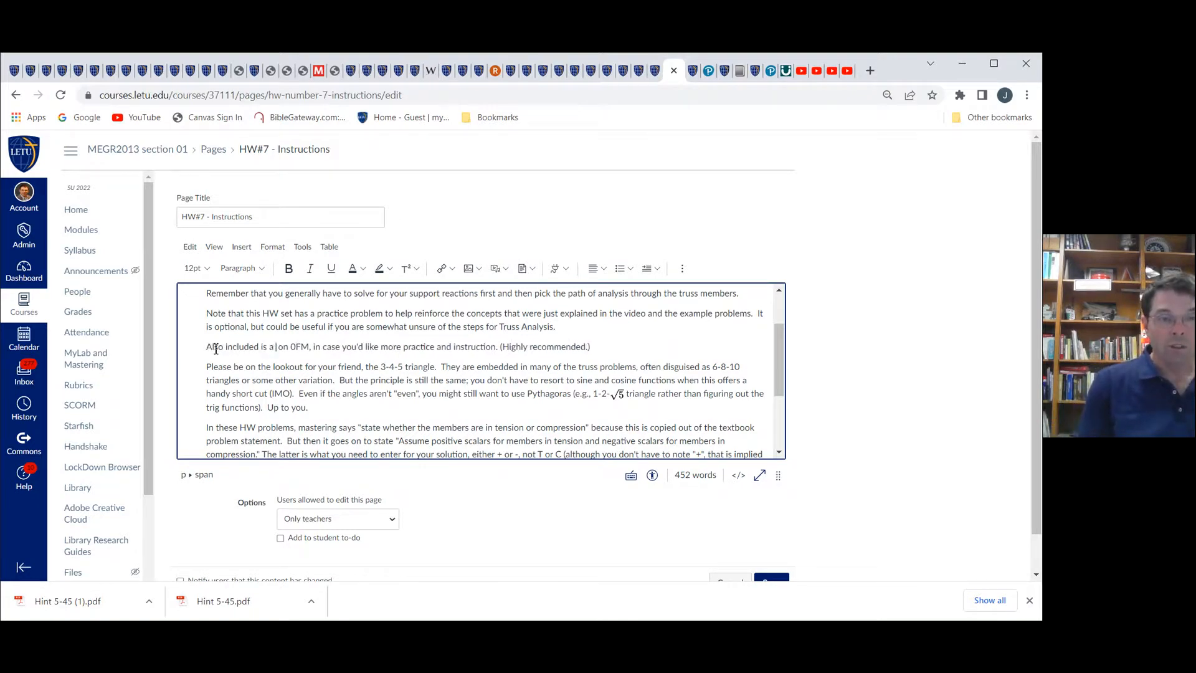
{"action": "type", "text": "actce"}
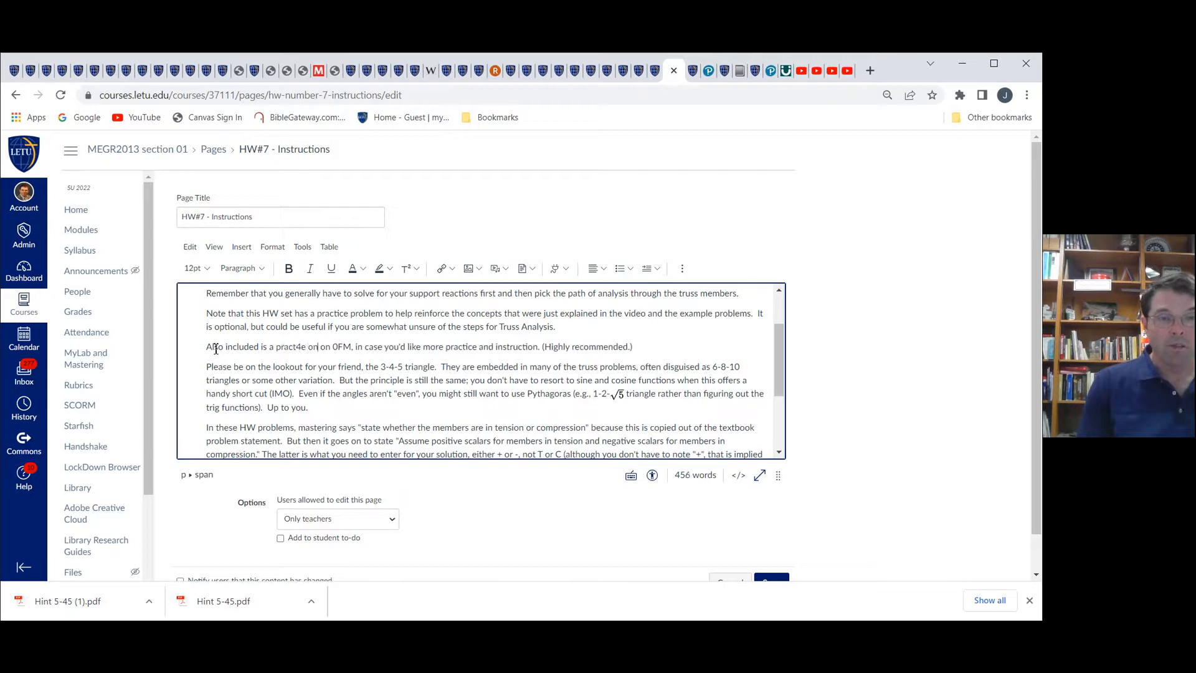
{"action": "key", "text": "BackSpace"}
{"action": "key", "text": "BackSpace"}
{"action": "key", "text": "BackSpace"}
{"action": "type", "text": "i"}
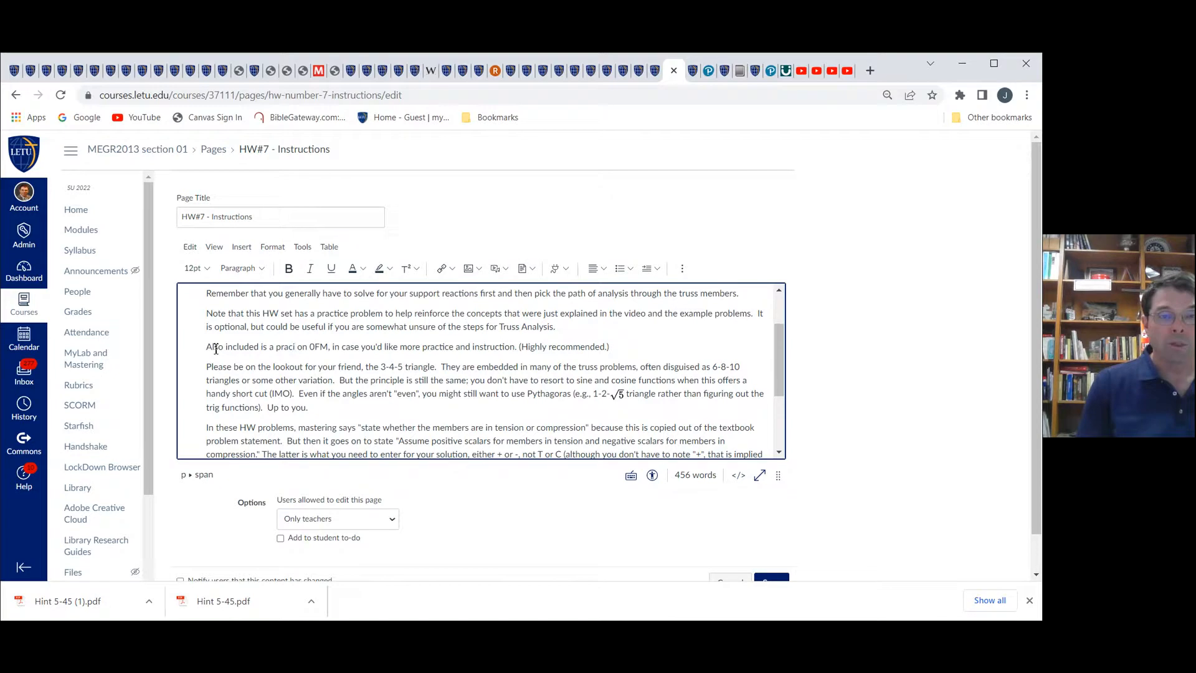
{"action": "key", "text": "BackSpace"}
{"action": "type", "text": "tice"}
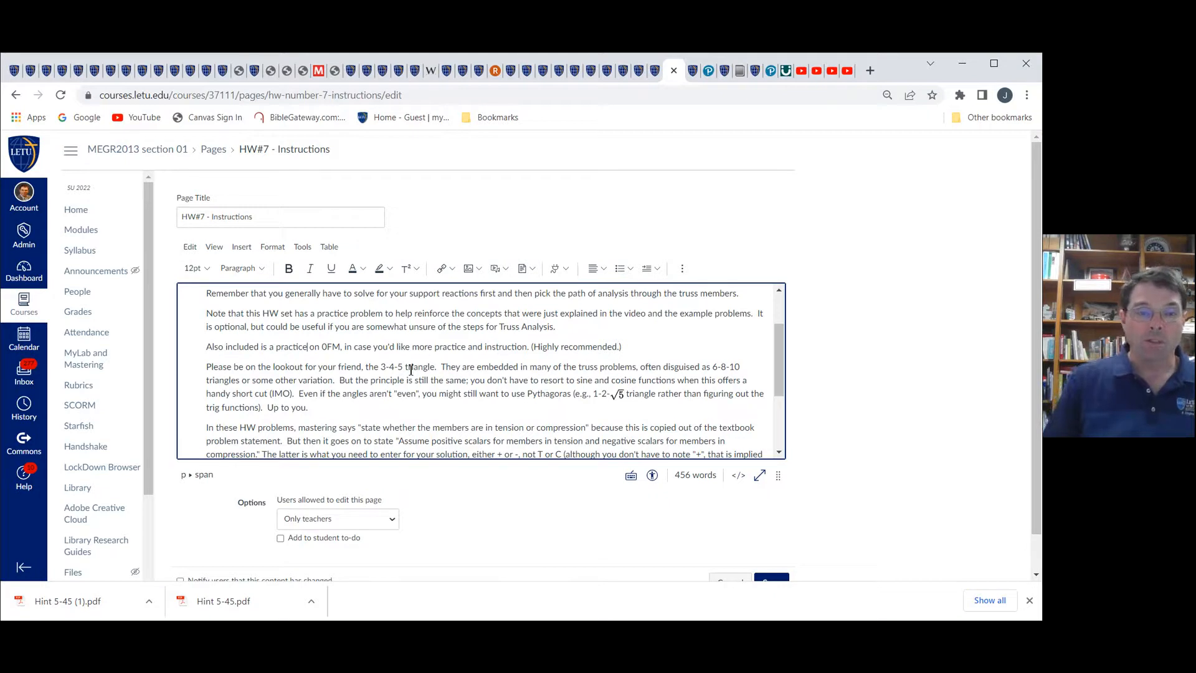
- Review the HW#7 instructions text from start to end and save the page
{"action": "scroll", "coordinate": [615, 386], "scroll_direction": "down", "scroll_amount": 5}
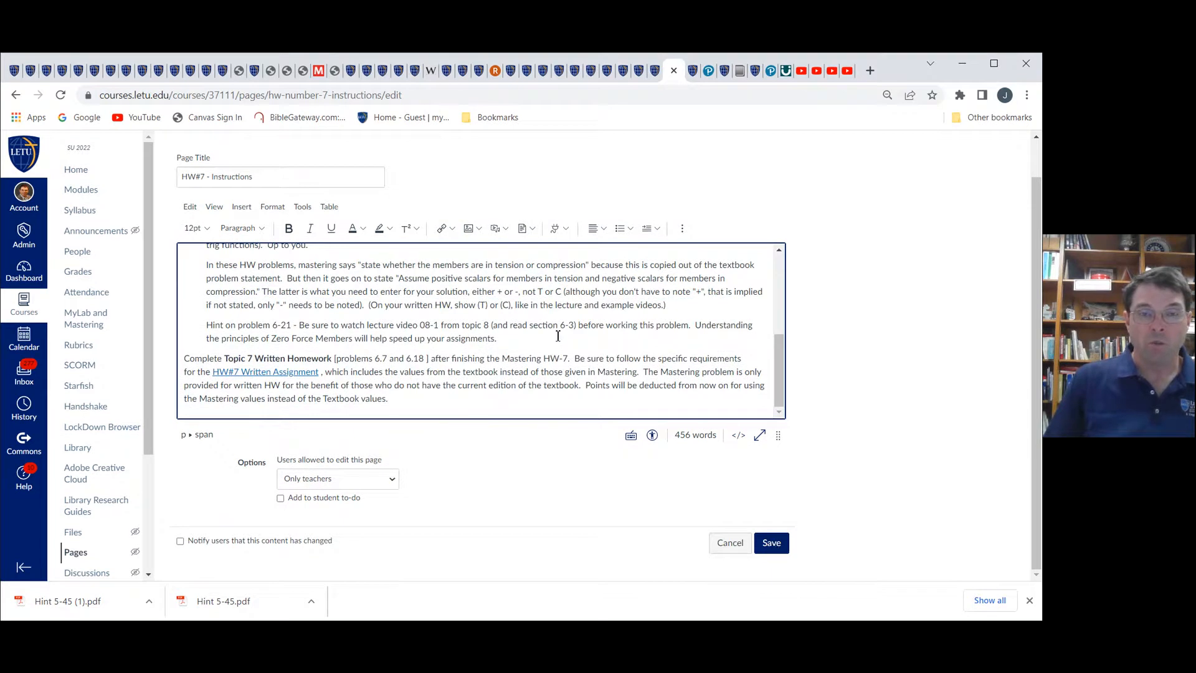
{"action": "scroll", "coordinate": [585, 336], "scroll_direction": "up", "scroll_amount": 8}
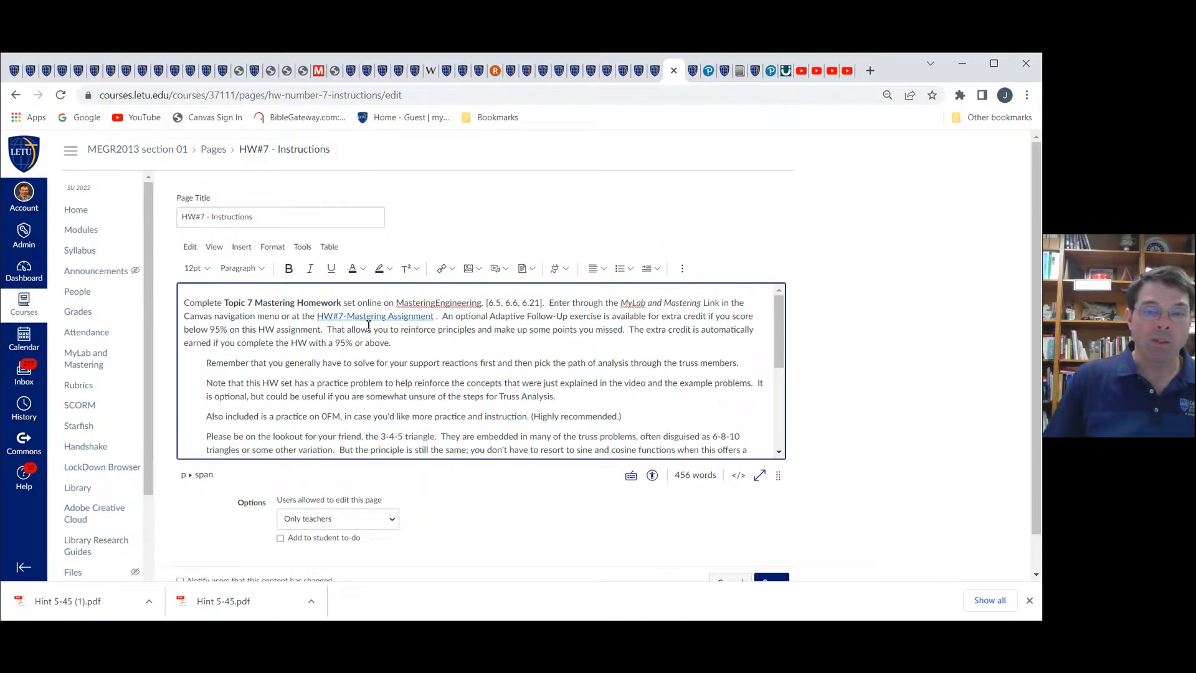
{"action": "scroll", "coordinate": [601, 366], "scroll_direction": "down", "scroll_amount": 10}
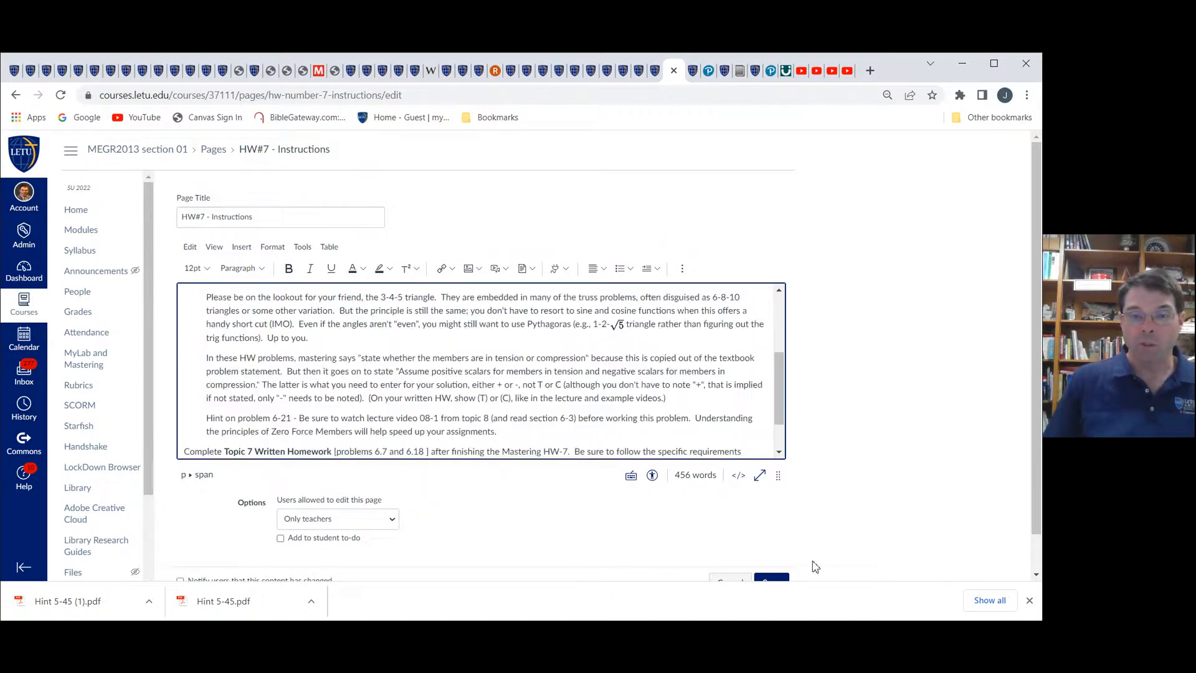
{"action": "left_click", "coordinate": [771, 543]}
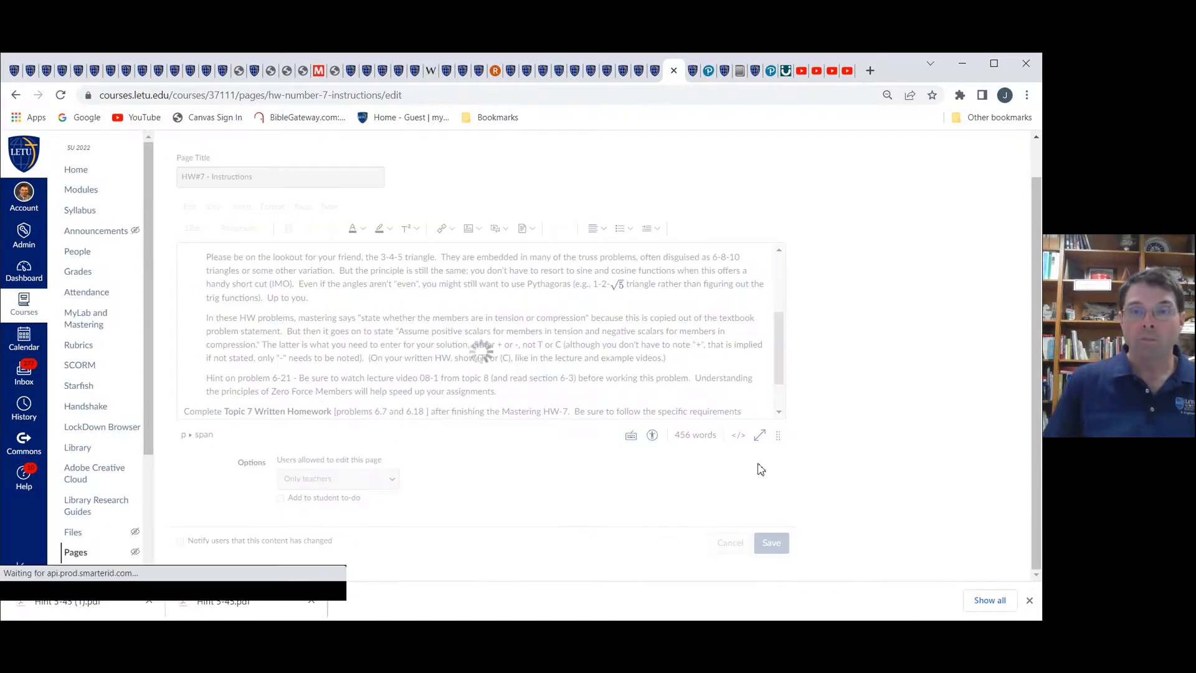
- Switch to Mastering Engineering and open the HW #7 - Mastering assignment for editing at its item selection
{"action": "left_click", "coordinate": [740, 73]}
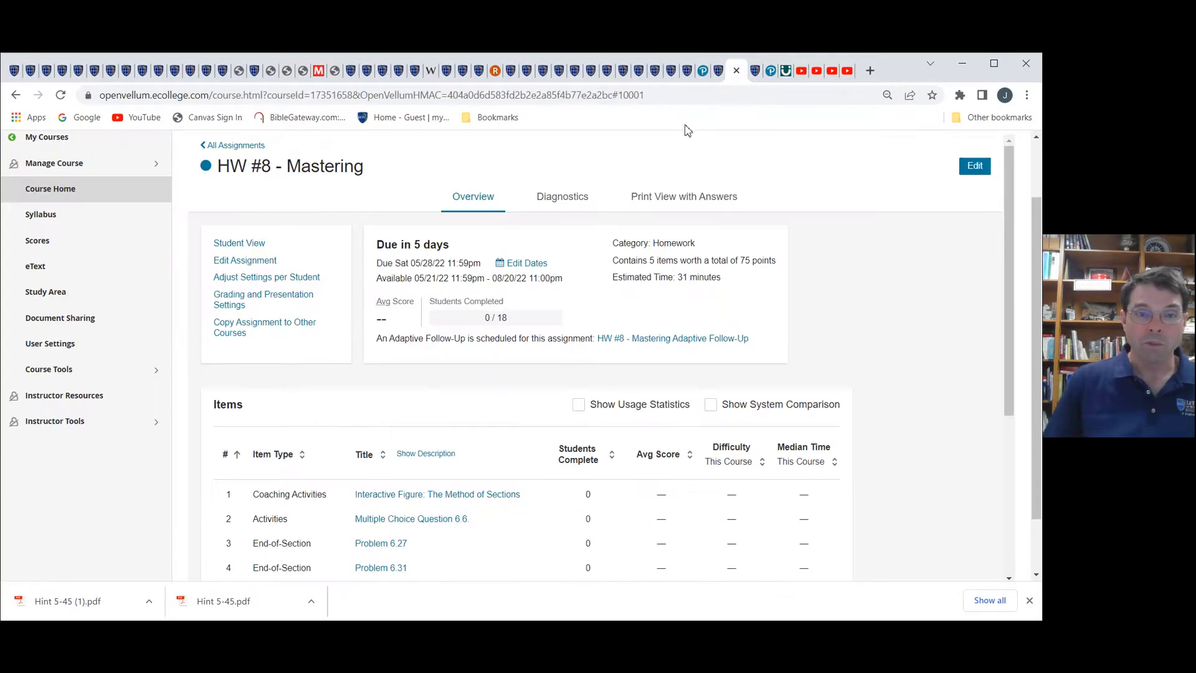
{"action": "left_click", "coordinate": [238, 143]}
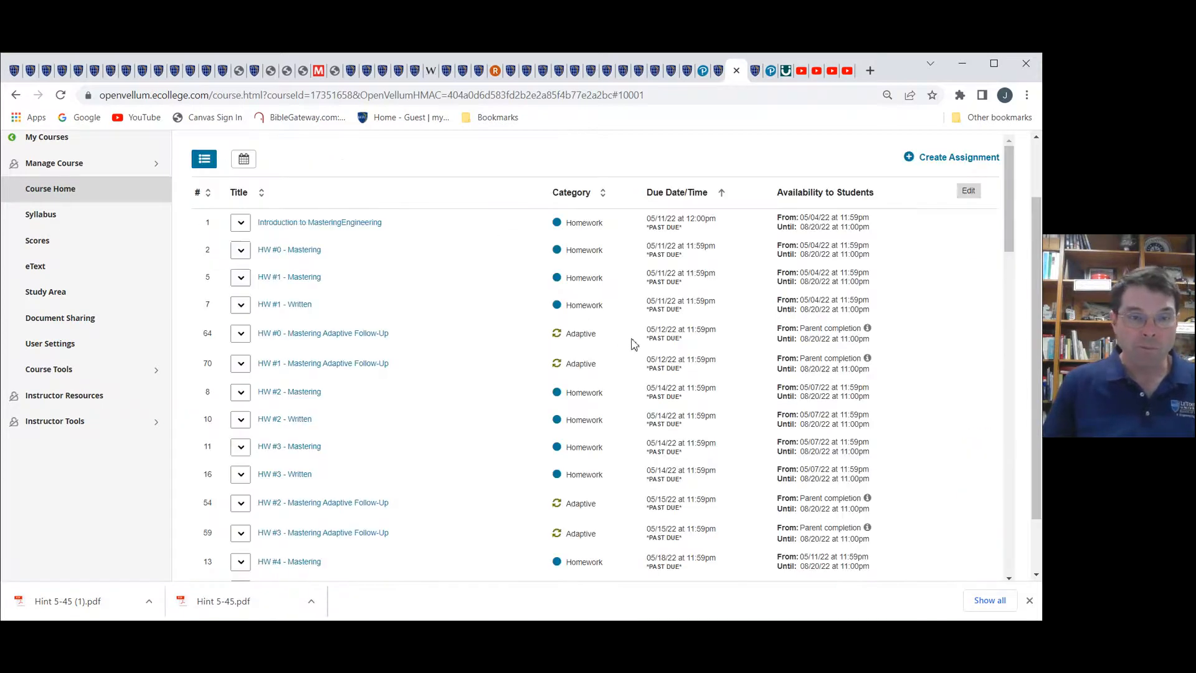
{"action": "scroll", "coordinate": [429, 430], "scroll_direction": "down", "scroll_amount": 1}
{"action": "scroll", "coordinate": [430, 429], "scroll_direction": "down", "scroll_amount": 8}
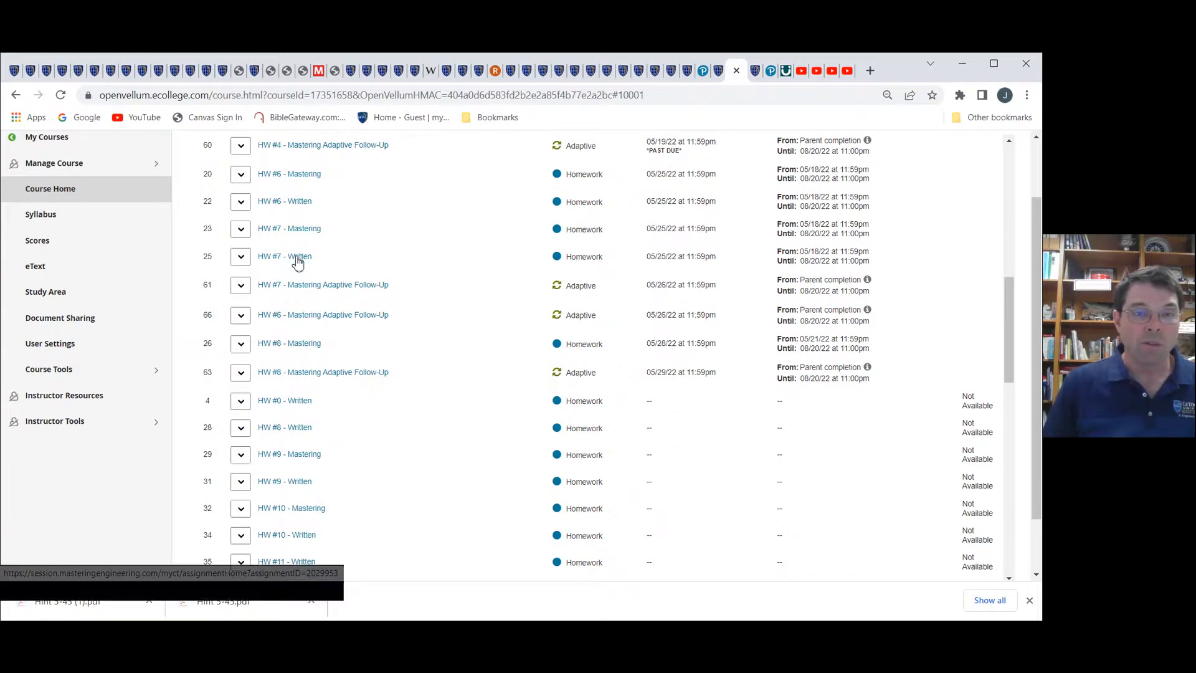
{"action": "left_click", "coordinate": [306, 230]}
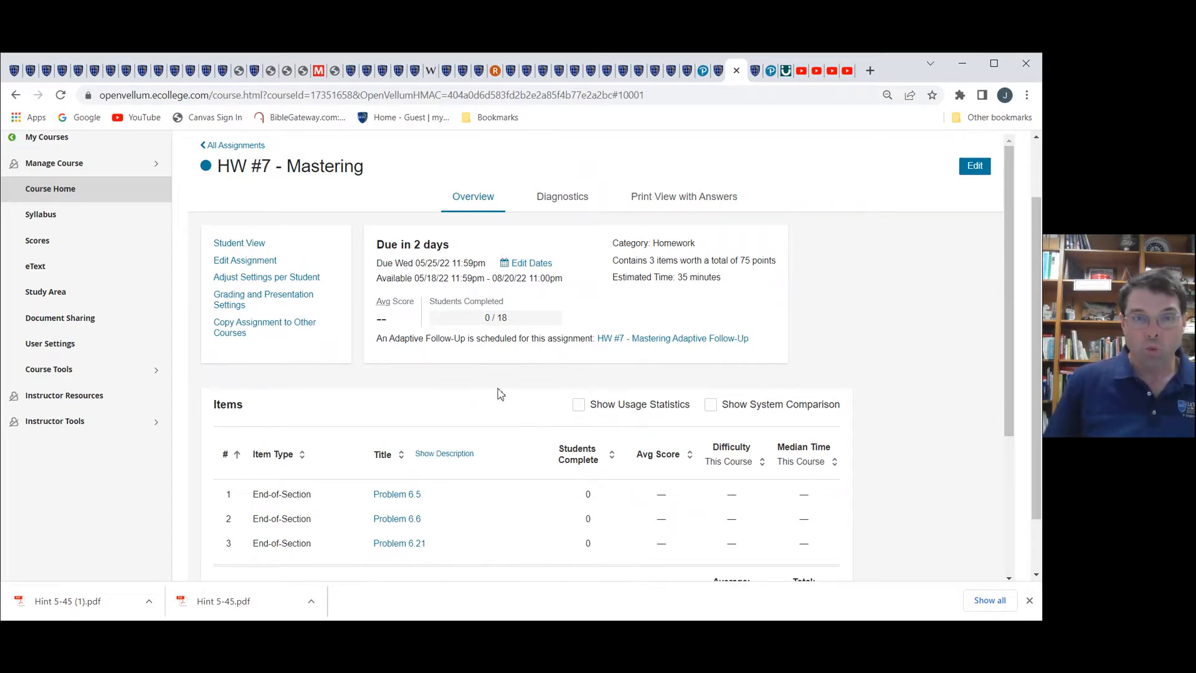
{"action": "left_click", "coordinate": [253, 260]}
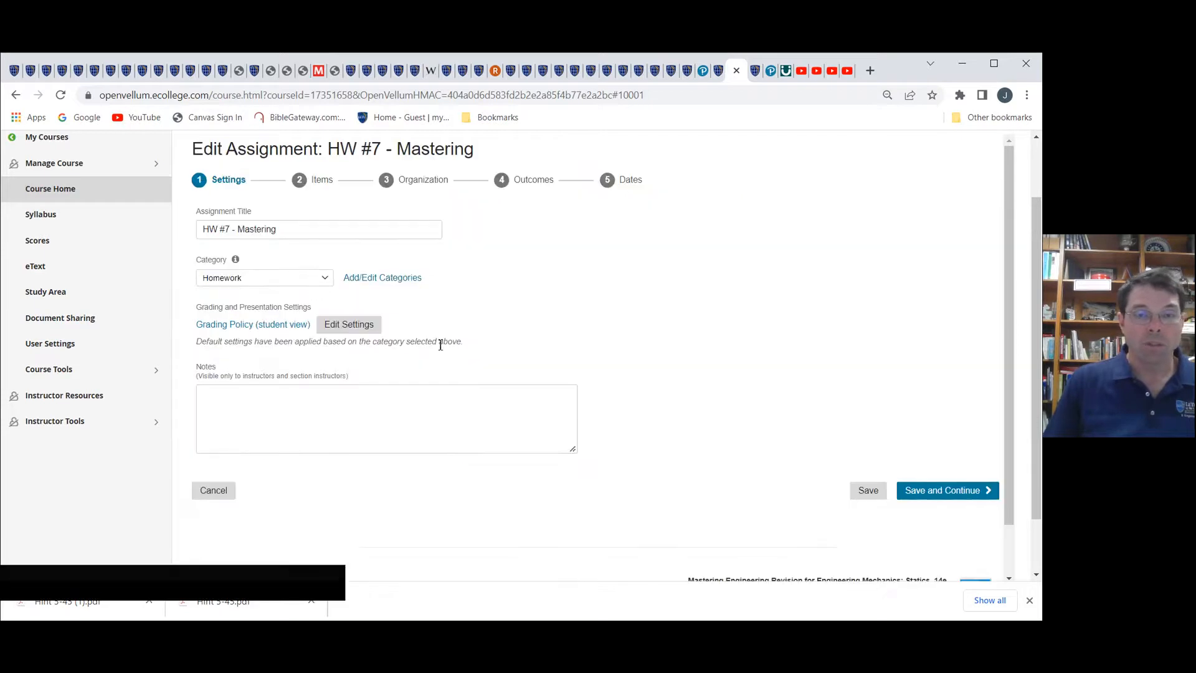
{"action": "left_click", "coordinate": [334, 186]}
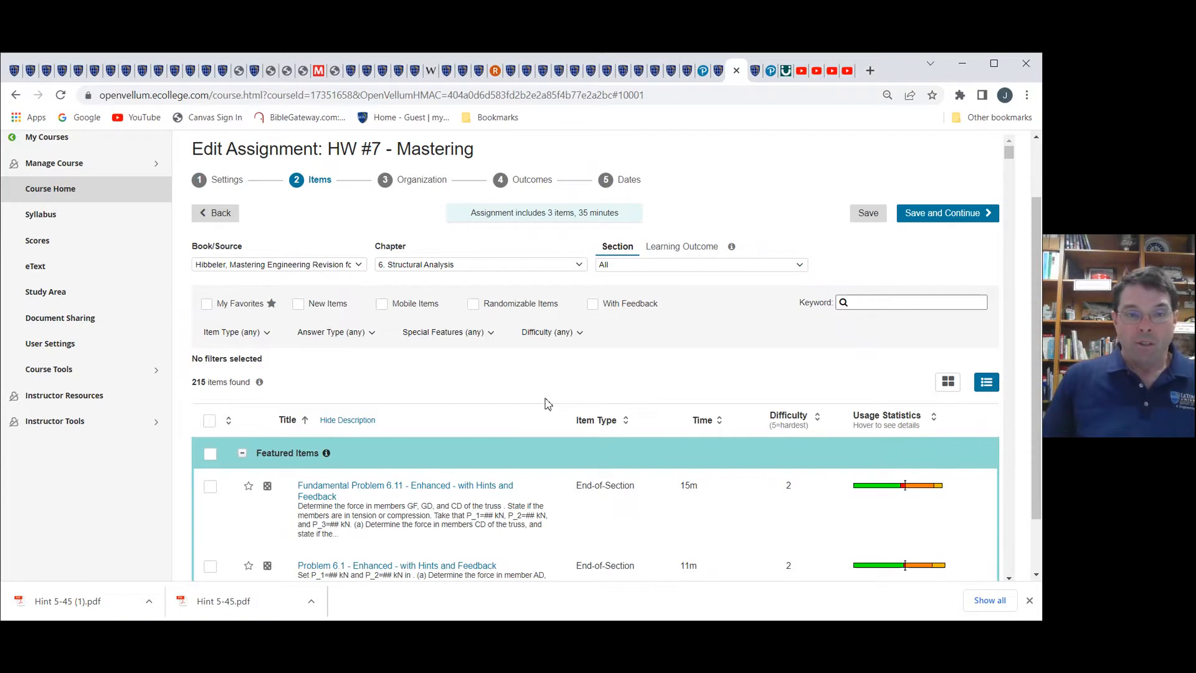
- Add the Zero-Force Members tutorial, listed just before section 6.4, to the assignment's items and save the selection
{"action": "scroll", "coordinate": [498, 404], "scroll_direction": "down", "scroll_amount": 2}
{"action": "scroll", "coordinate": [498, 405], "scroll_direction": "down", "scroll_amount": 20}
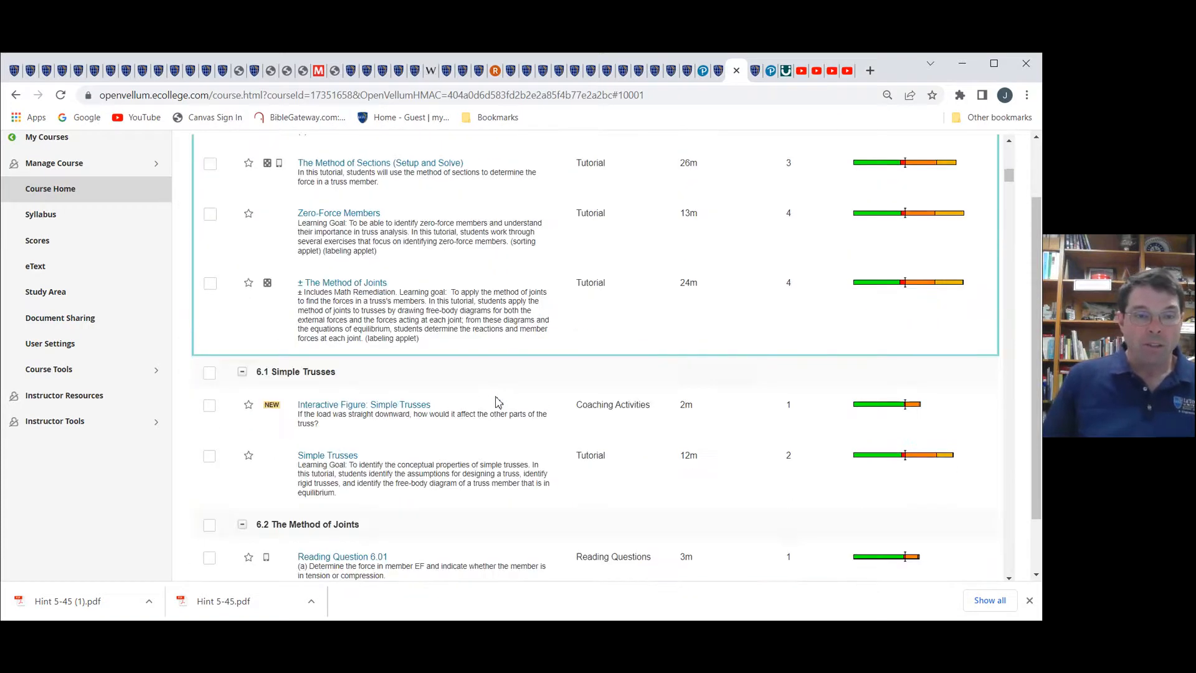
{"action": "scroll", "coordinate": [498, 402], "scroll_direction": "down", "scroll_amount": 12}
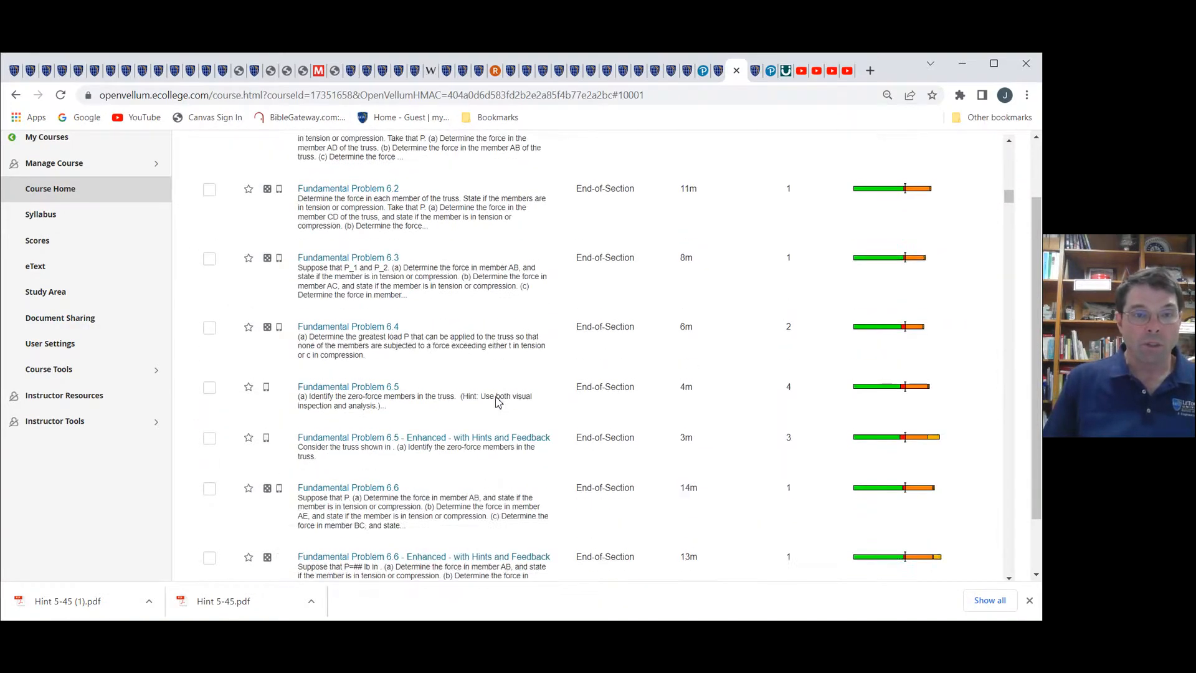
{"action": "scroll", "coordinate": [498, 401], "scroll_direction": "down", "scroll_amount": 10}
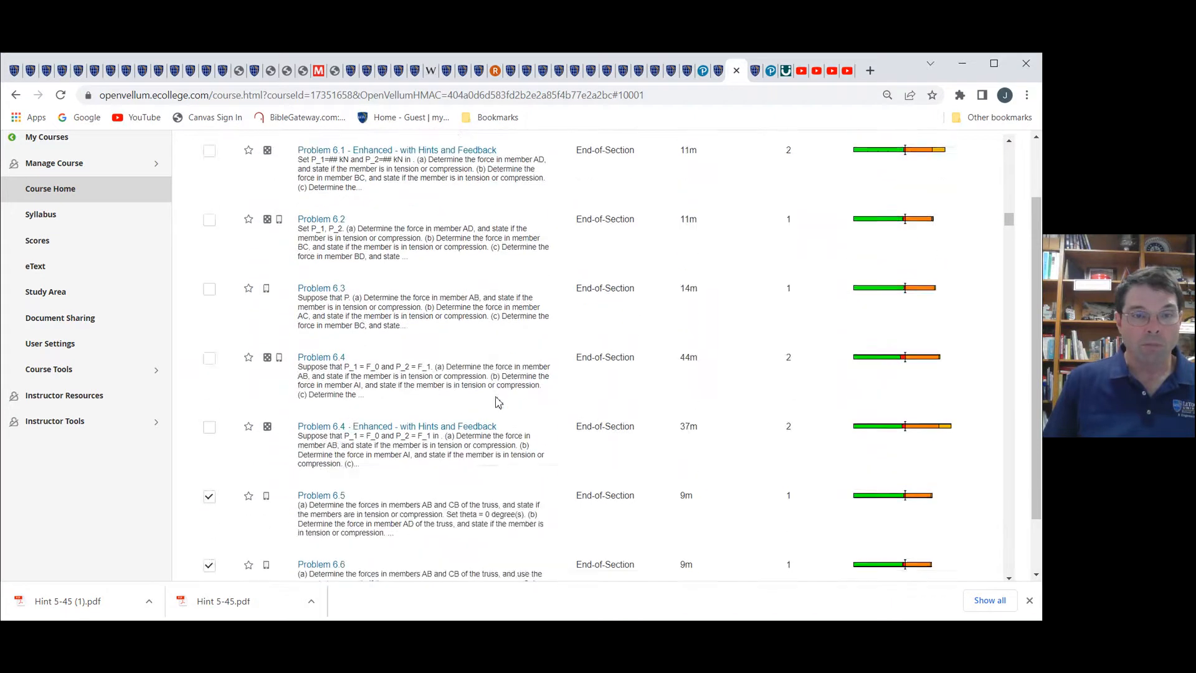
{"action": "scroll", "coordinate": [498, 402], "scroll_direction": "down", "scroll_amount": 2}
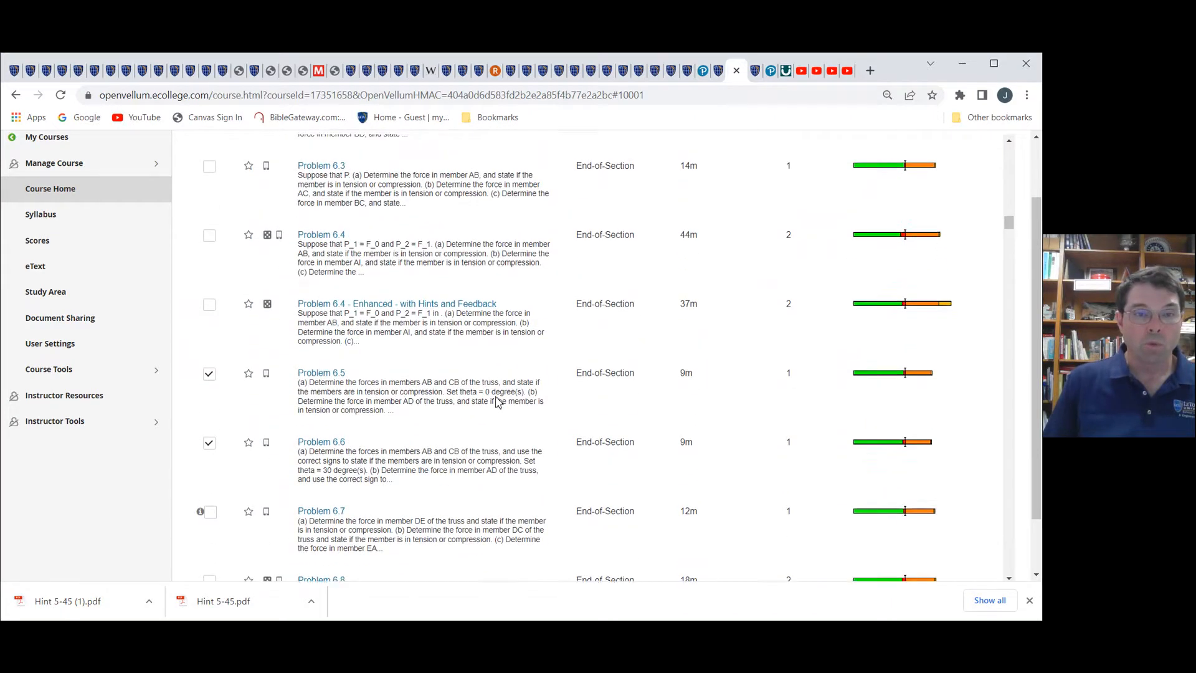
{"action": "scroll", "coordinate": [498, 401], "scroll_direction": "down", "scroll_amount": 10}
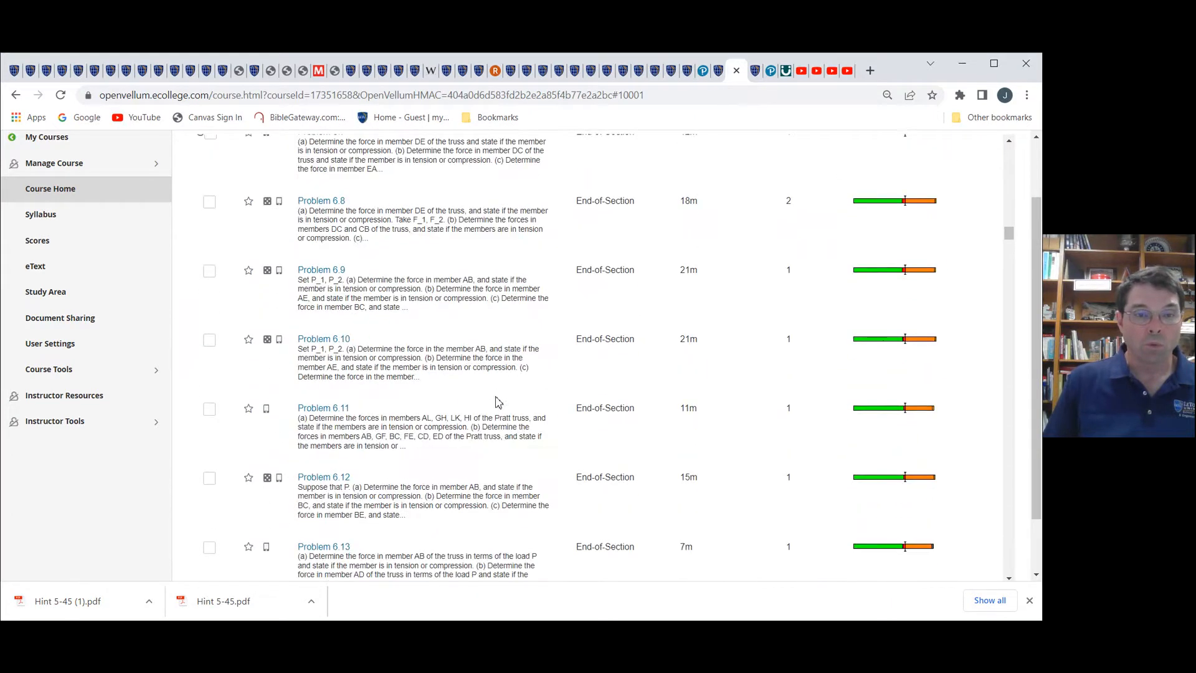
{"action": "scroll", "coordinate": [498, 402], "scroll_direction": "down", "scroll_amount": 10}
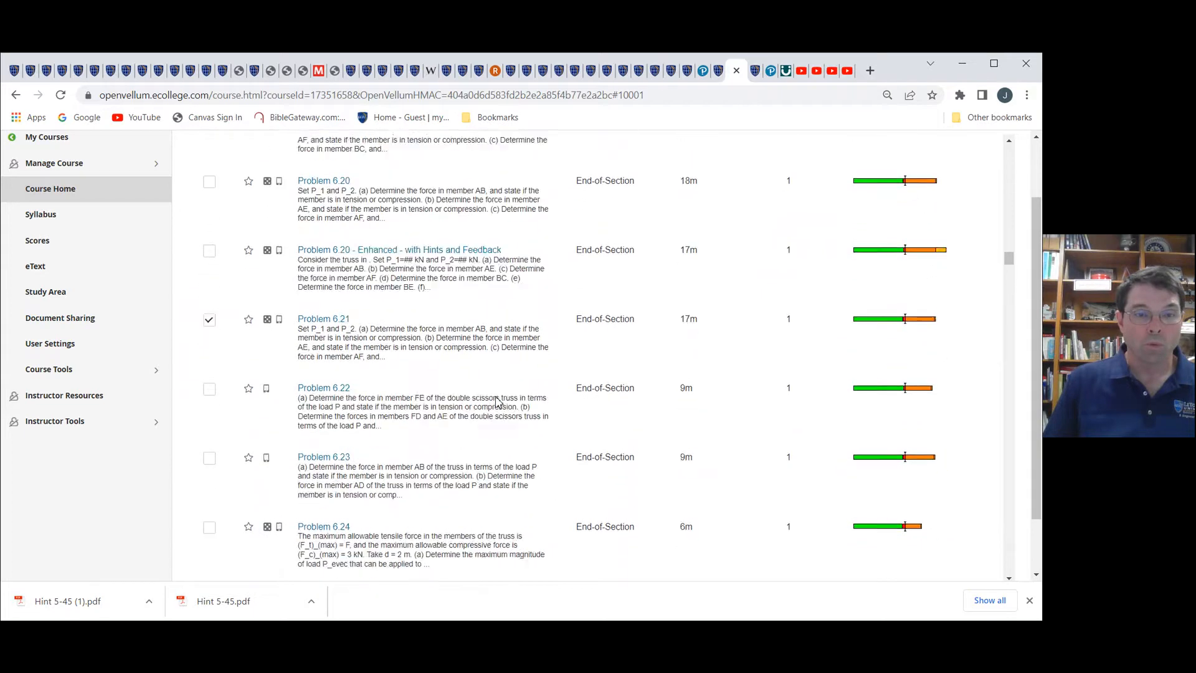
{"action": "scroll", "coordinate": [498, 402], "scroll_direction": "down", "scroll_amount": 1}
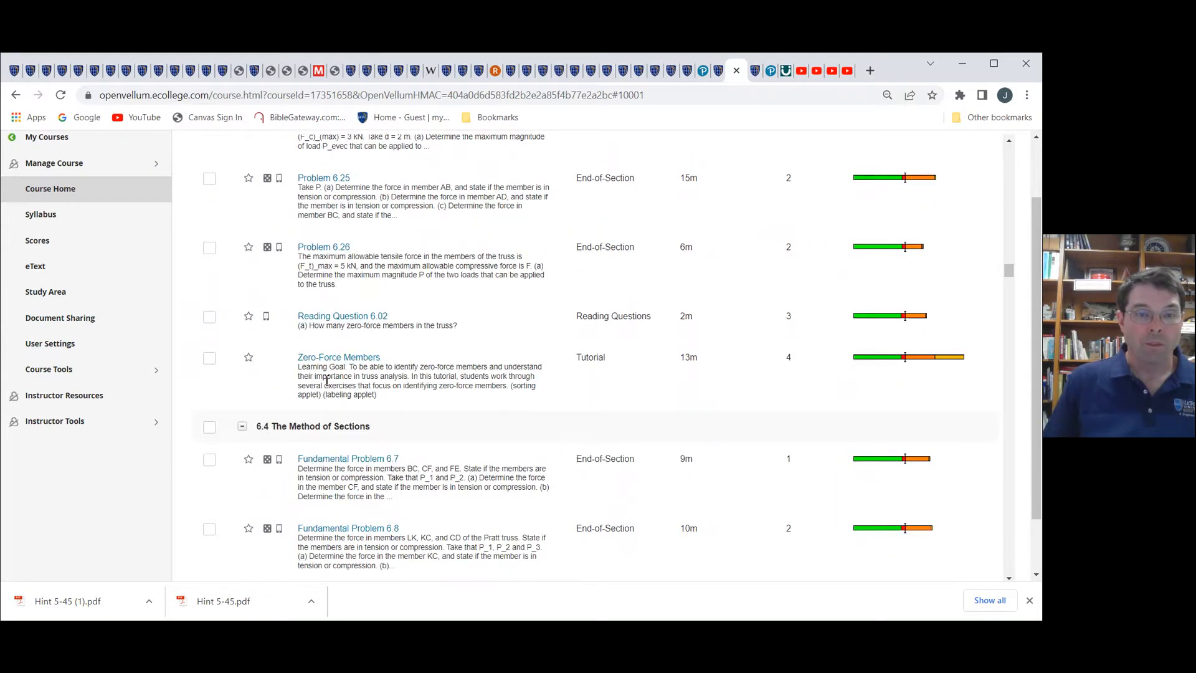
{"action": "left_click", "coordinate": [209, 358]}
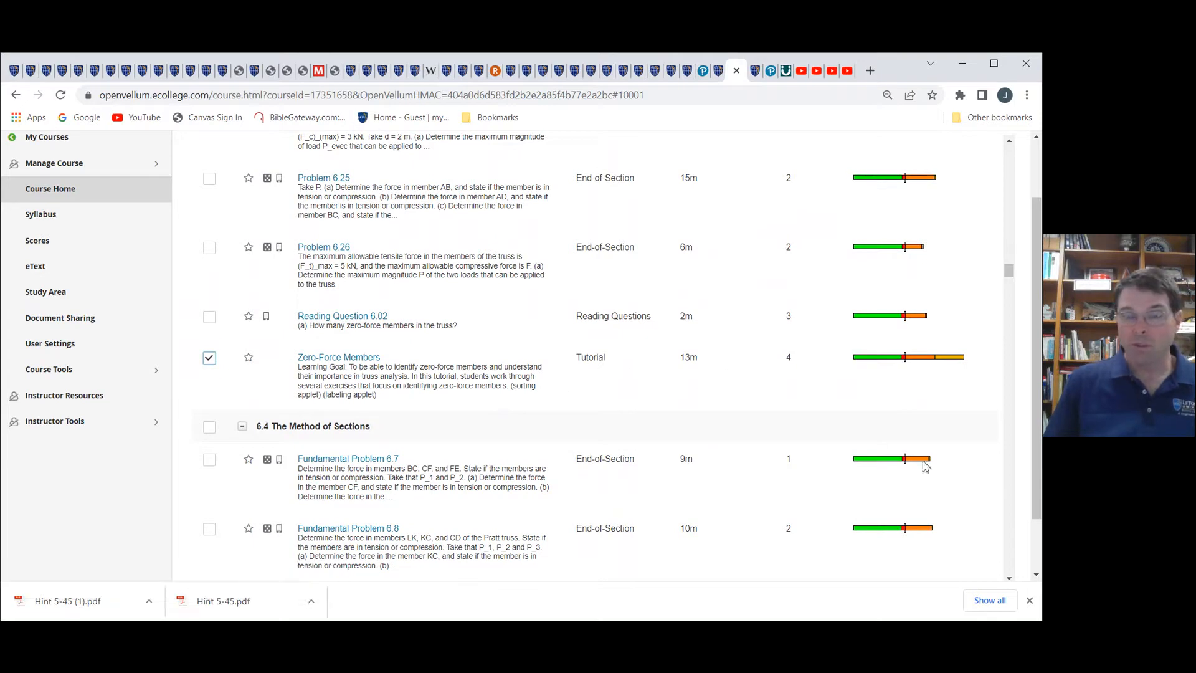
{"action": "left_click_drag", "start_coordinate": [1010, 281], "coordinate": [1009, 548]}
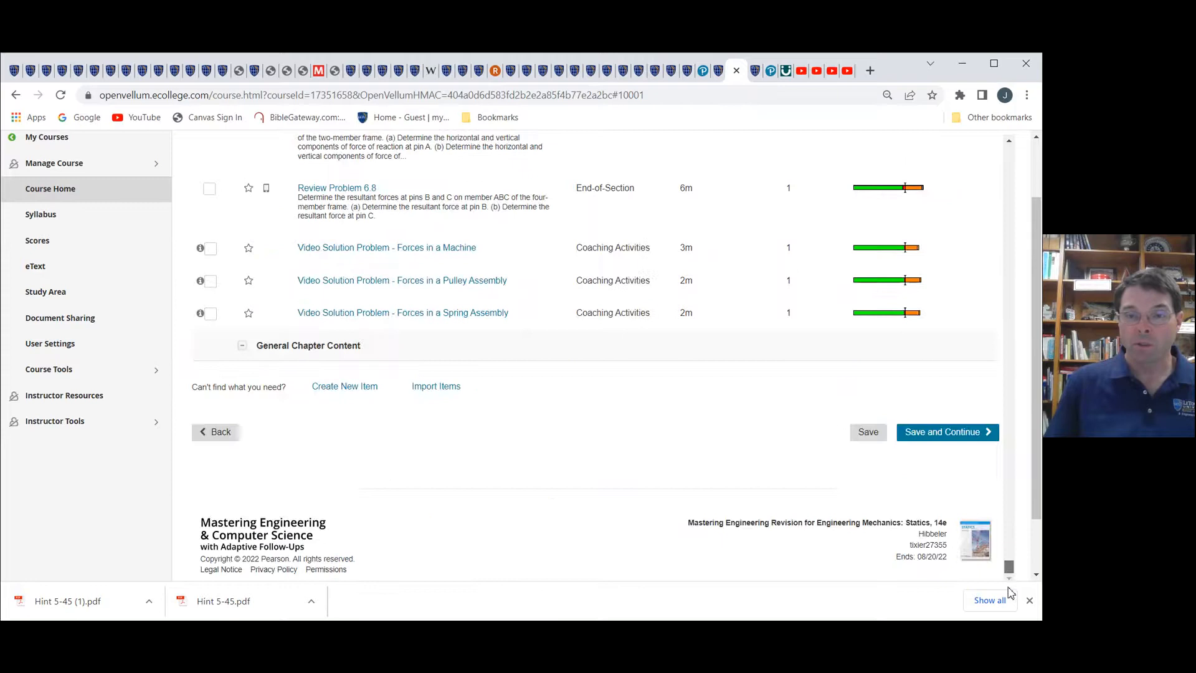
{"action": "left_click", "coordinate": [939, 438]}
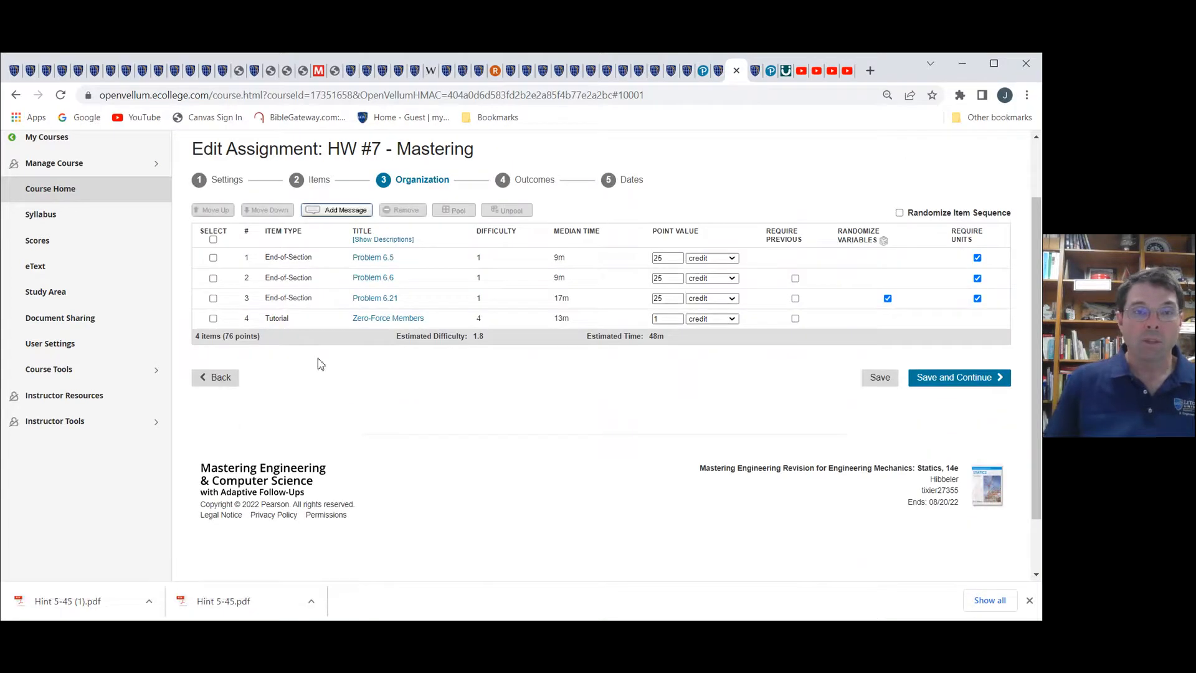
- Move the Zero-Force Members tutorial to the first place in the assignment and set its point value to practice
{"action": "left_click", "coordinate": [213, 318]}
{"action": "left_click", "coordinate": [220, 211]}
{"action": "left_click", "coordinate": [219, 210]}
{"action": "left_click", "coordinate": [219, 211]}
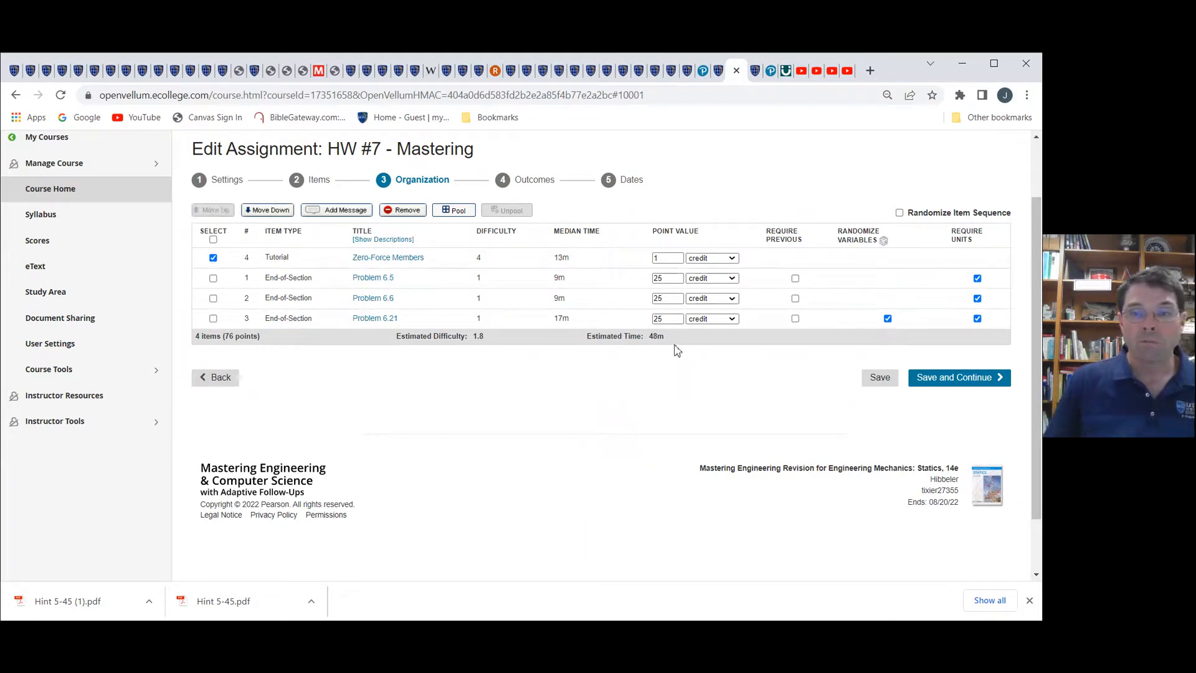
{"action": "left_click", "coordinate": [733, 260]}
{"action": "left_click", "coordinate": [718, 272]}
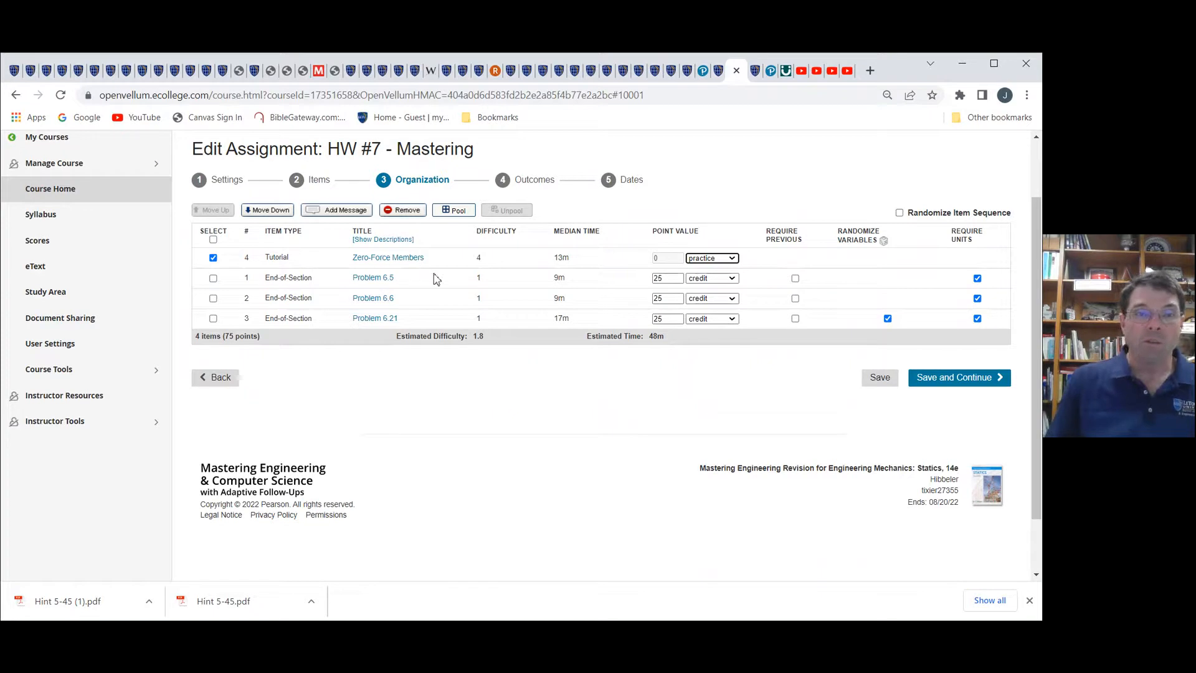
- Preview the Zero-Force Members tutorial, and save and finish HW #7 - Mastering, keeping its learning outcomes and dates
{"action": "left_click", "coordinate": [409, 259]}
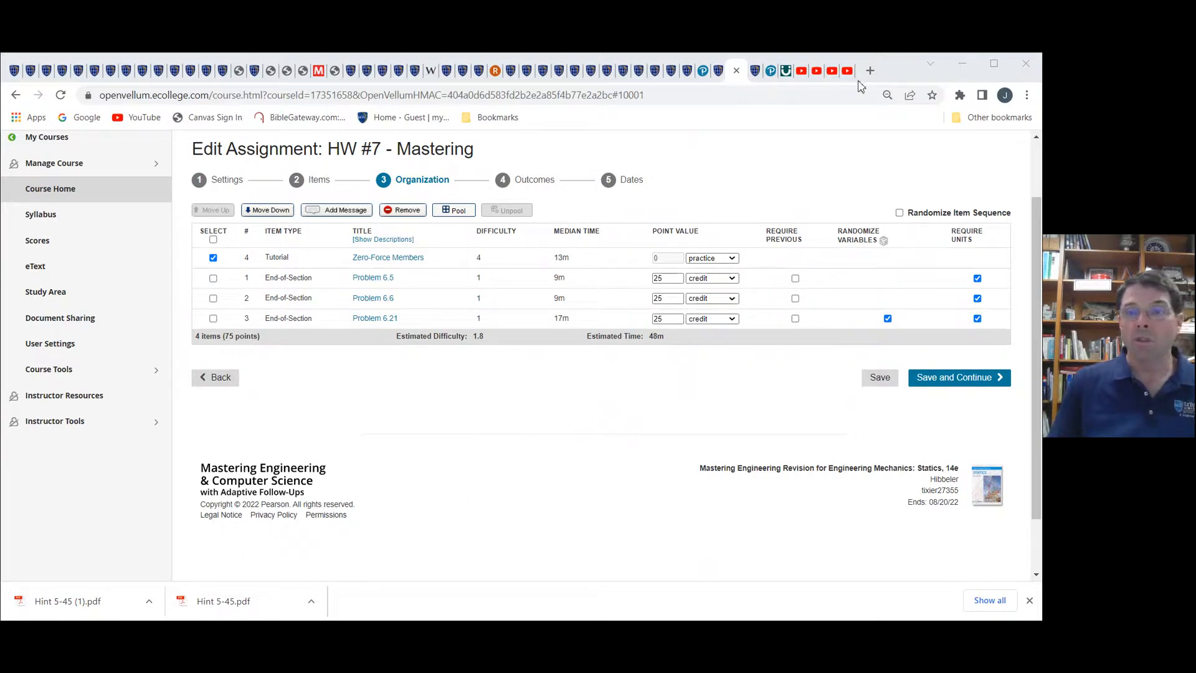
{"action": "left_click", "coordinate": [878, 77]}
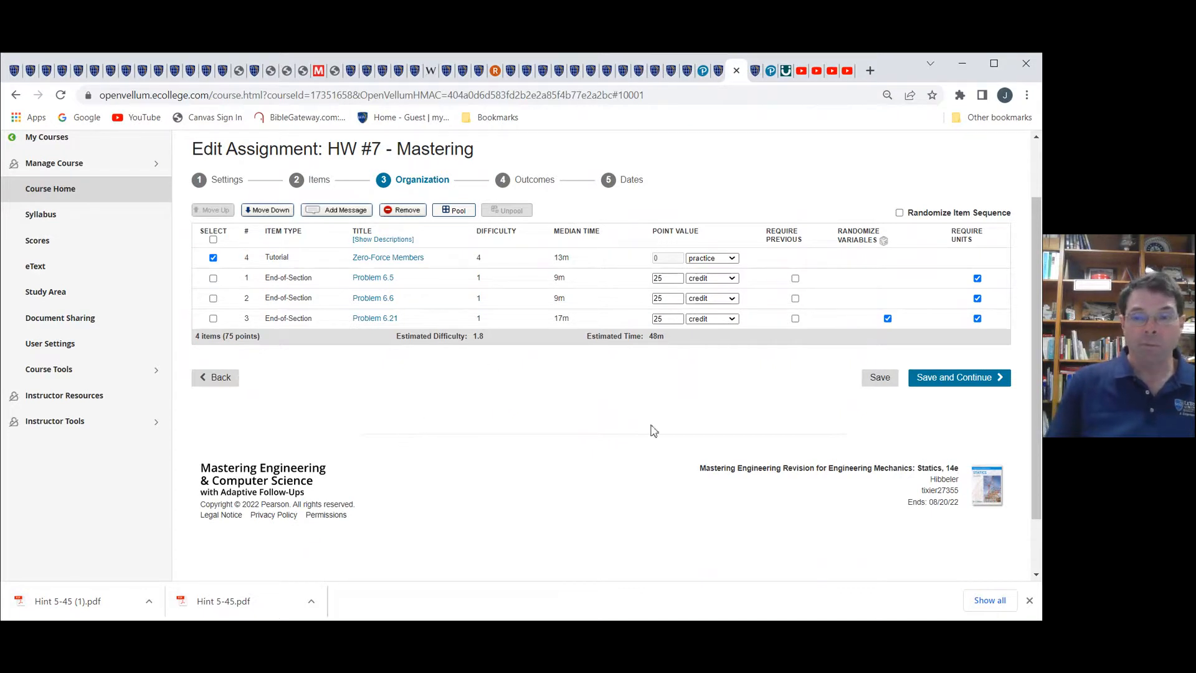
{"action": "left_click", "coordinate": [949, 379]}
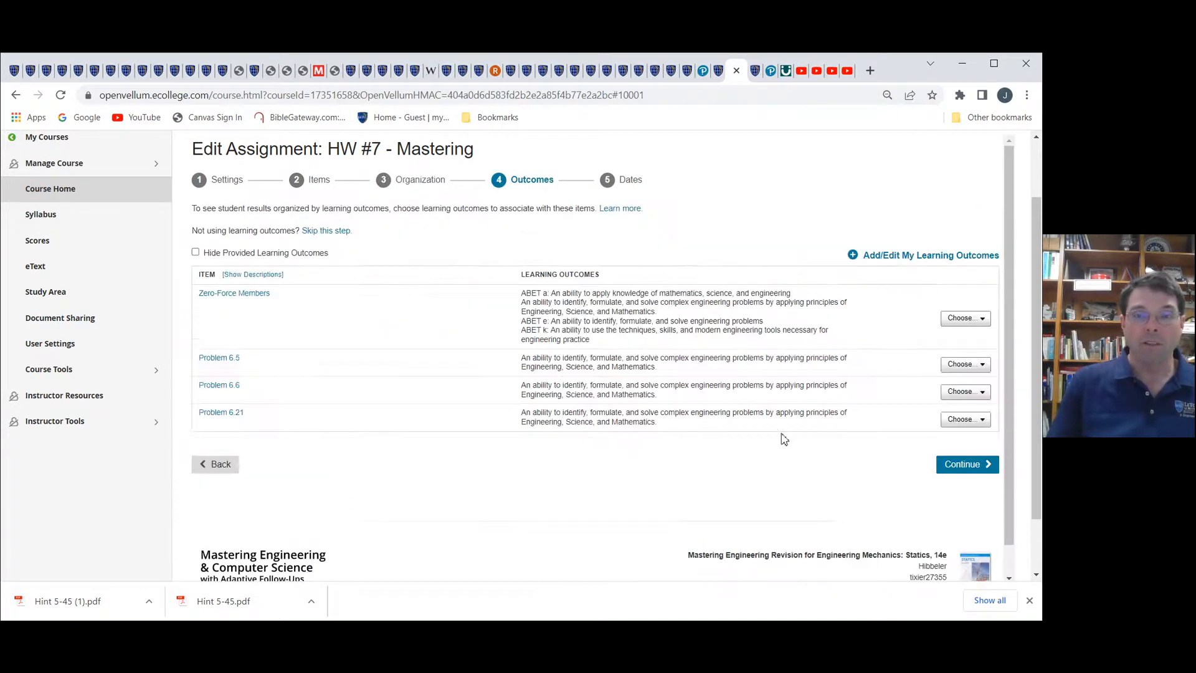
{"action": "left_click", "coordinate": [985, 466]}
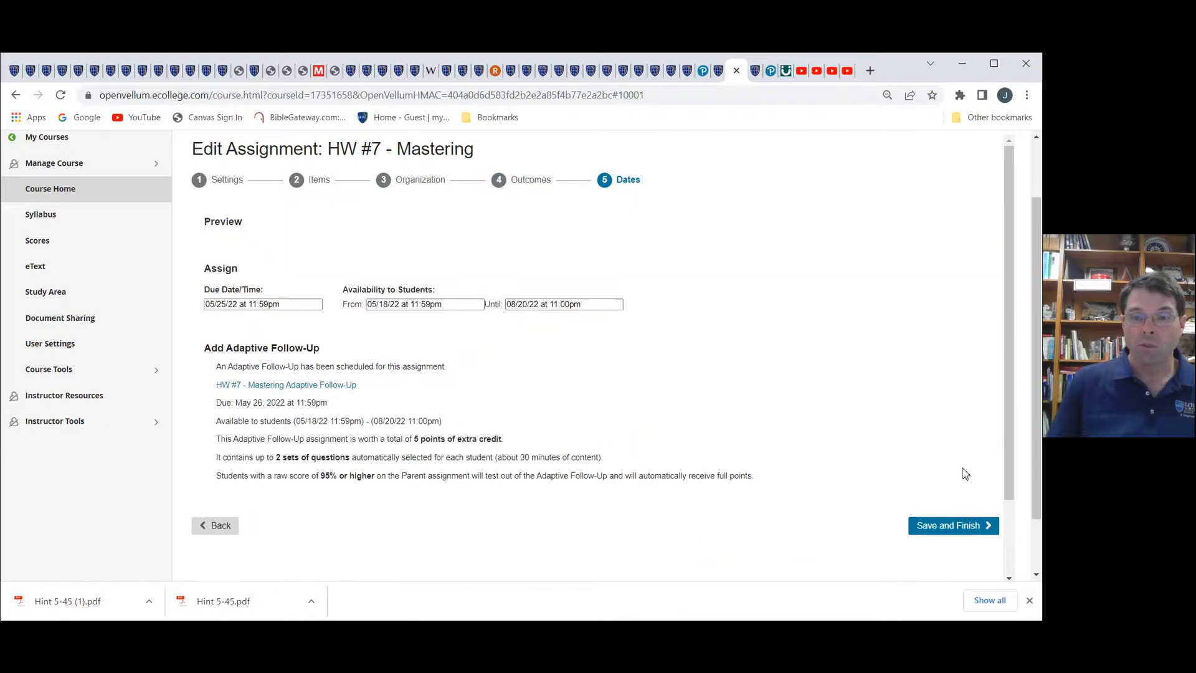
{"action": "left_click", "coordinate": [949, 537]}
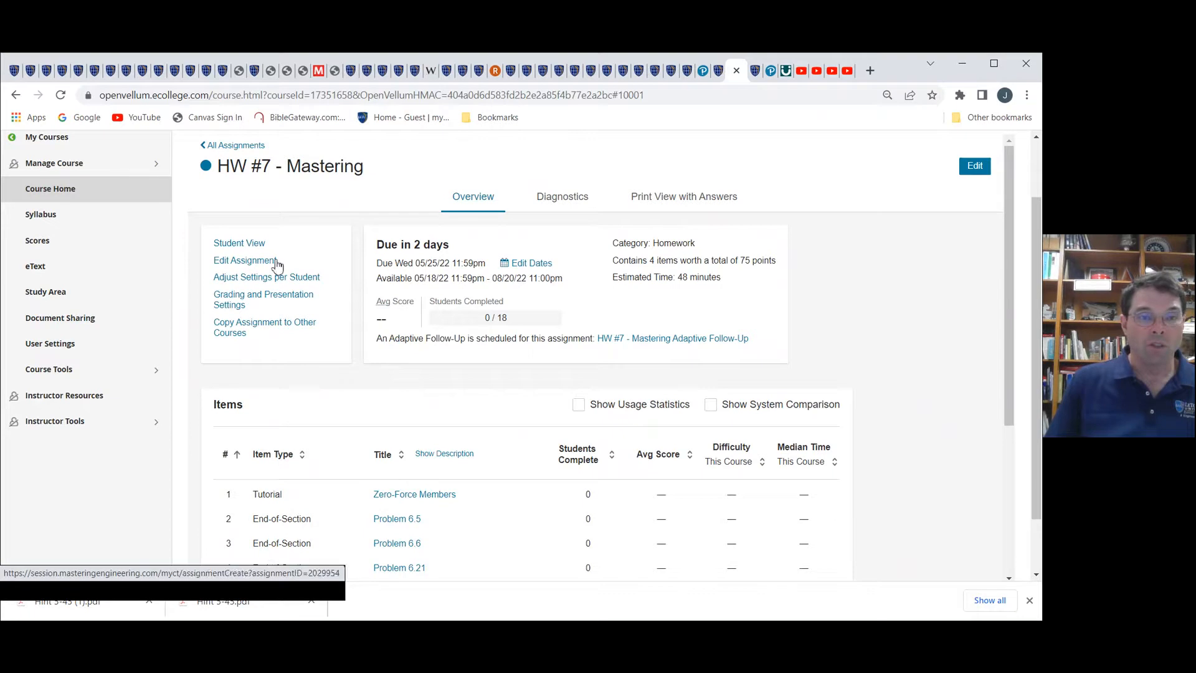
- Check HW #7 - Mastering in student view and look over its list of items
{"action": "left_click", "coordinate": [239, 246]}
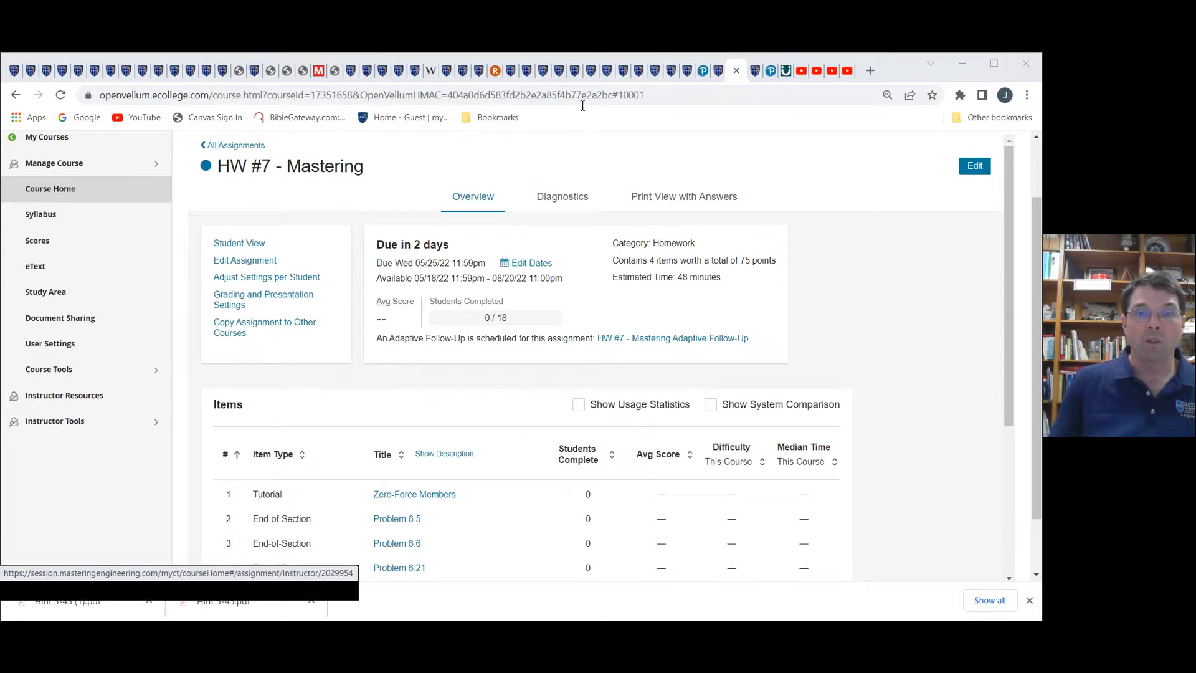
{"action": "left_click", "coordinate": [883, 82]}
{"action": "scroll", "coordinate": [994, 498], "scroll_direction": "down", "scroll_amount": 1}
{"action": "scroll", "coordinate": [915, 494], "scroll_direction": "up", "scroll_amount": 1}
{"action": "scroll", "coordinate": [917, 493], "scroll_direction": "down", "scroll_amount": 5}
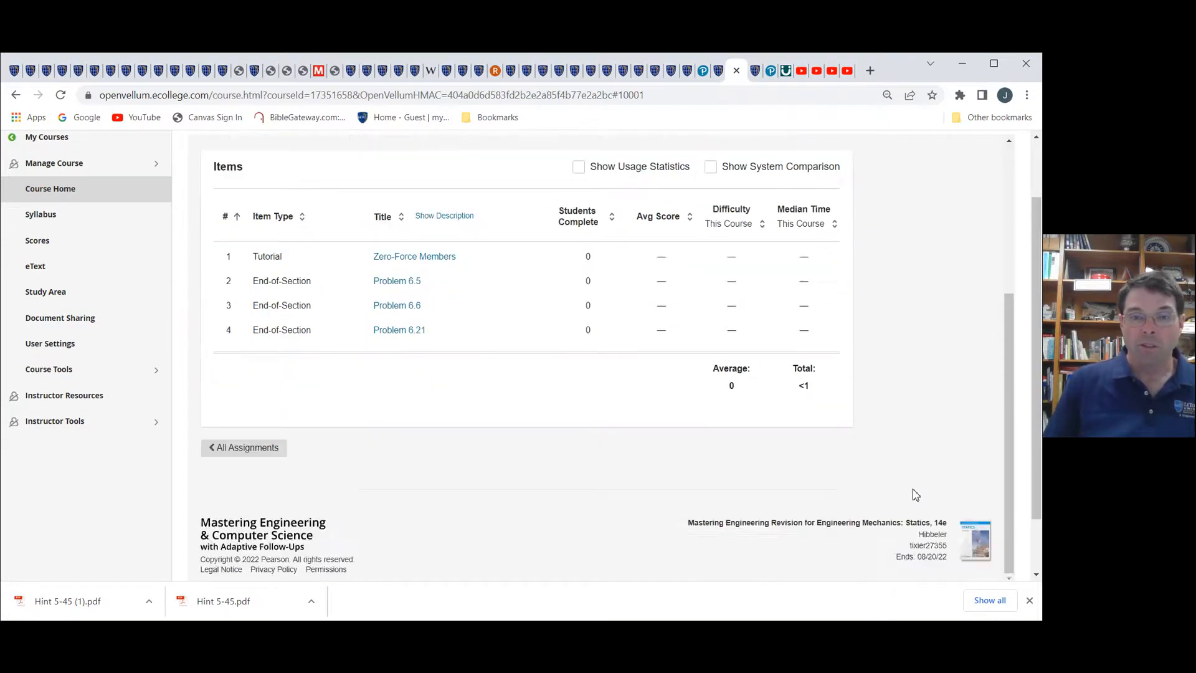
{"action": "scroll", "coordinate": [915, 491], "scroll_direction": "up", "scroll_amount": 4}
{"action": "scroll", "coordinate": [255, 181], "scroll_direction": "up", "scroll_amount": 1}
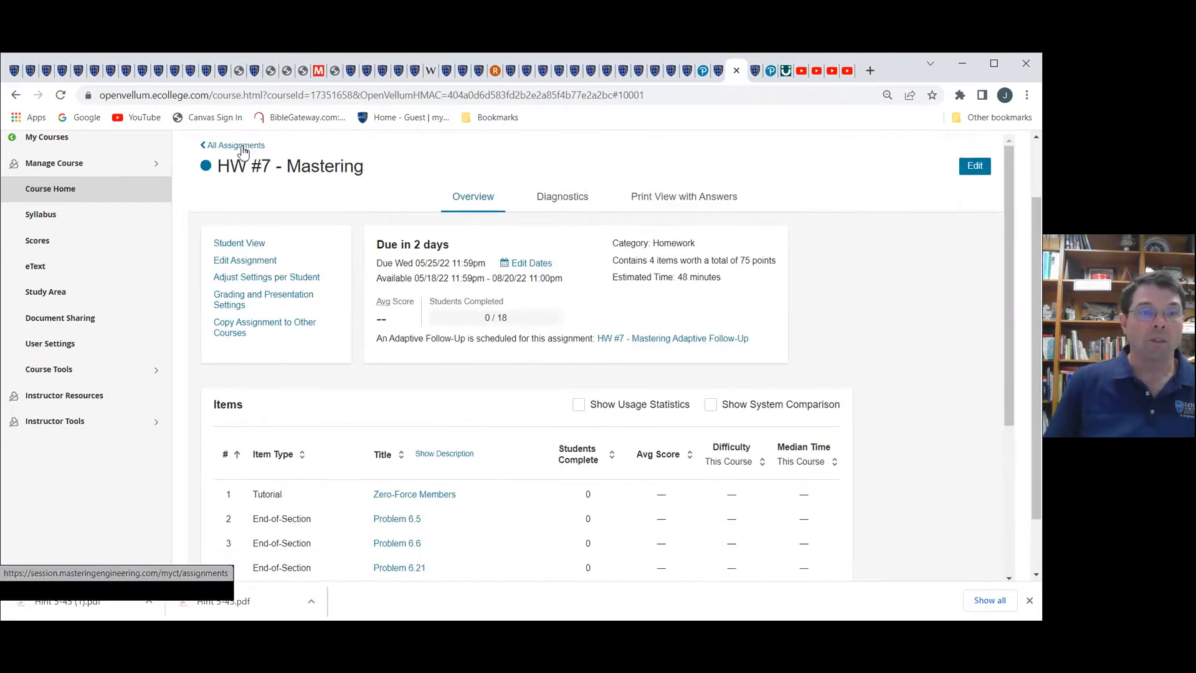
- Open the HW #8 - Written assignment and compare its problems with the Topic 8 written homework in the Canvas schedule
{"action": "left_click", "coordinate": [242, 150]}
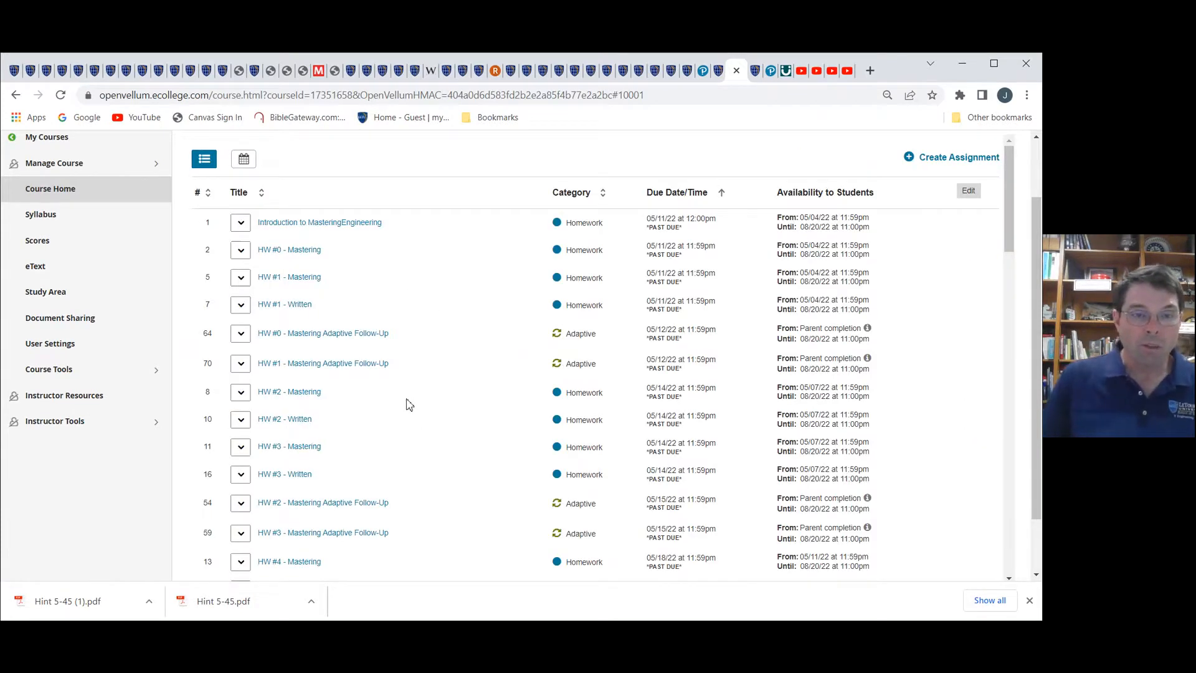
{"action": "scroll", "coordinate": [389, 417], "scroll_direction": "down", "scroll_amount": 5}
{"action": "scroll", "coordinate": [399, 426], "scroll_direction": "down", "scroll_amount": 2}
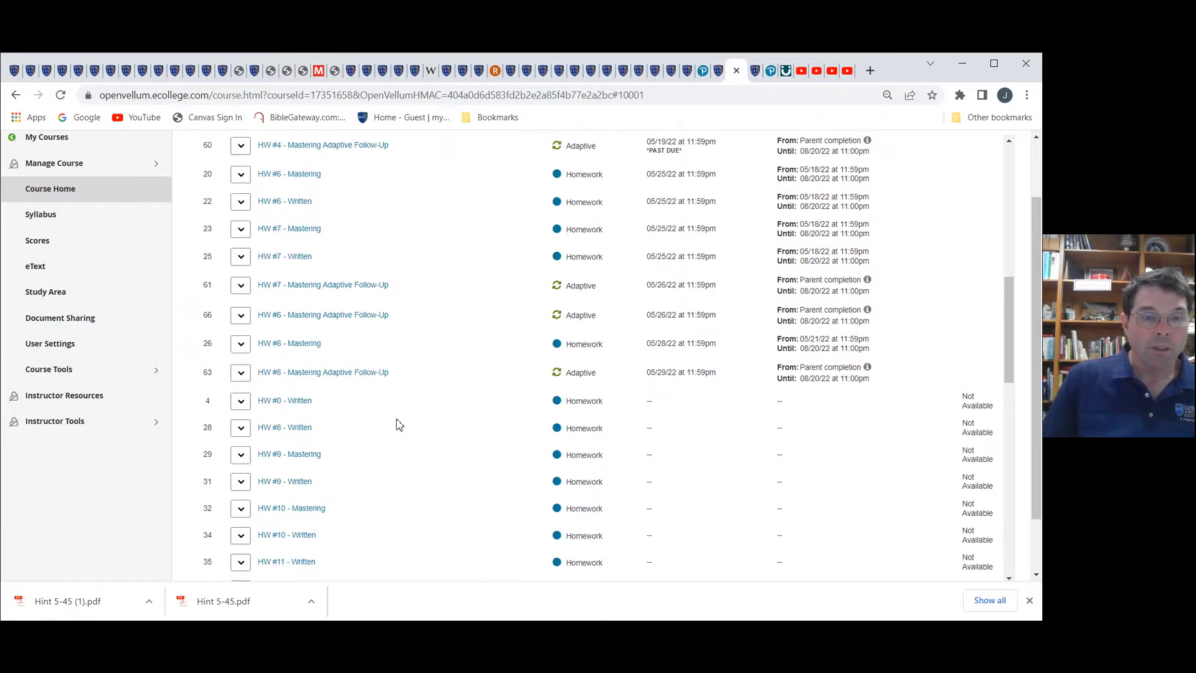
{"action": "left_click", "coordinate": [302, 430]}
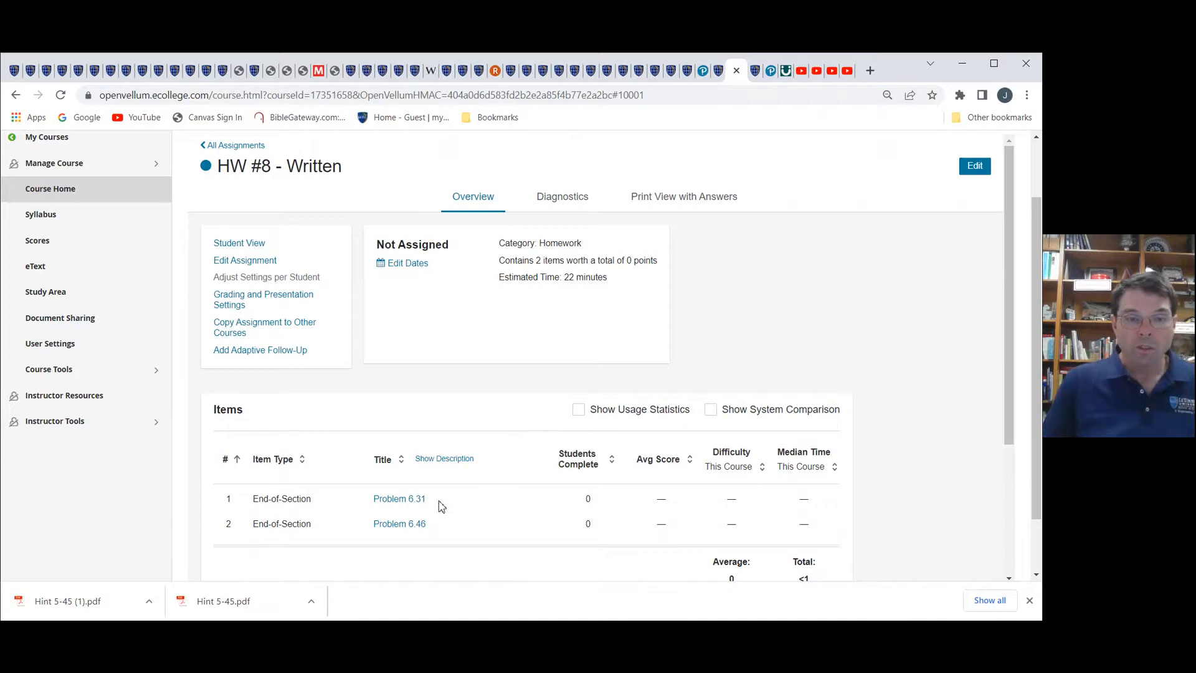
{"action": "left_click", "coordinate": [687, 70]}
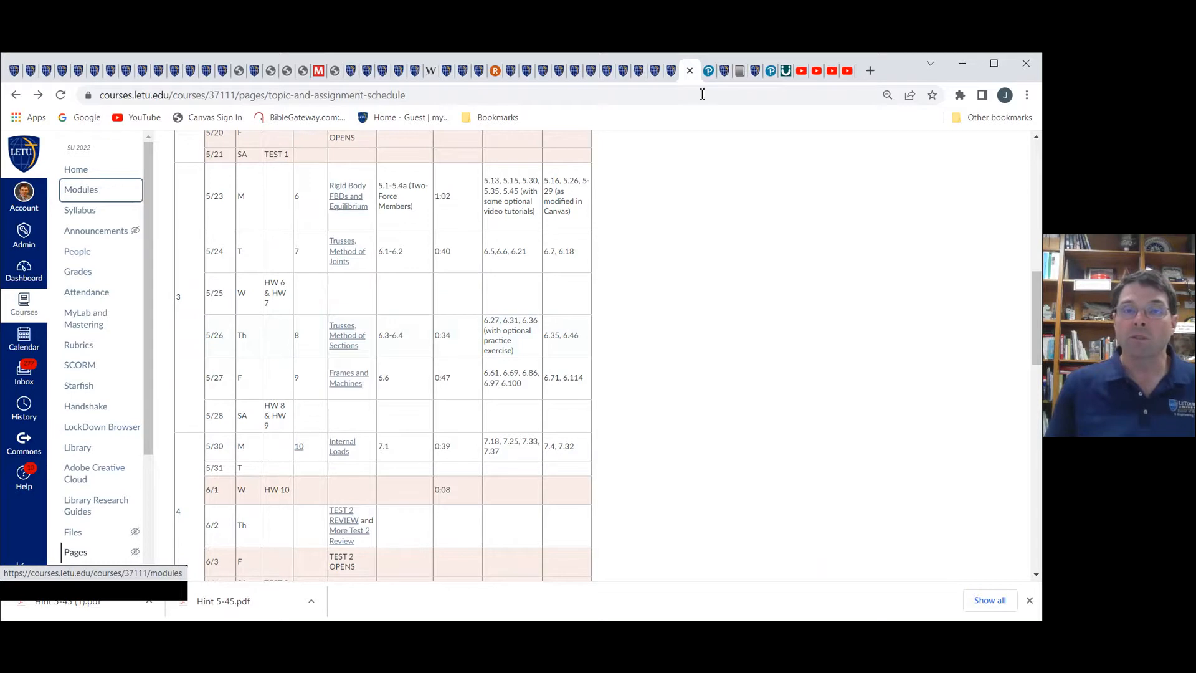
{"action": "left_click", "coordinate": [737, 73]}
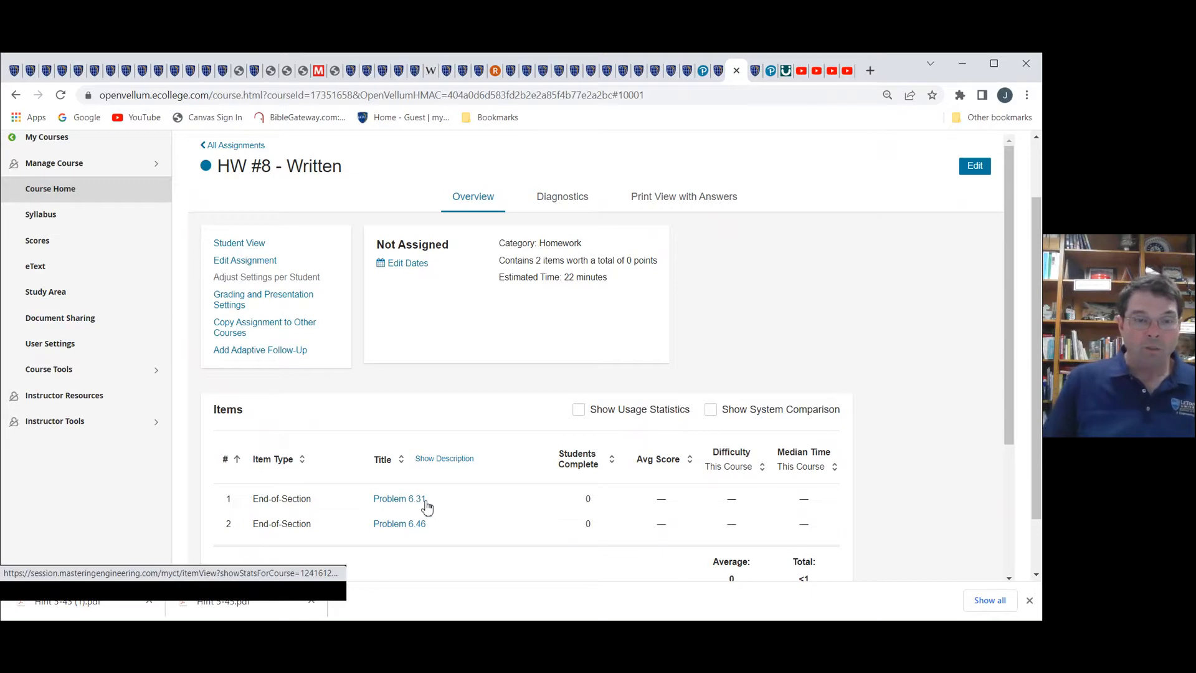
- Open the item selection of HW #8 - Written for editing and remove Problem 6.31 from the assignment
{"action": "left_click", "coordinate": [248, 261]}
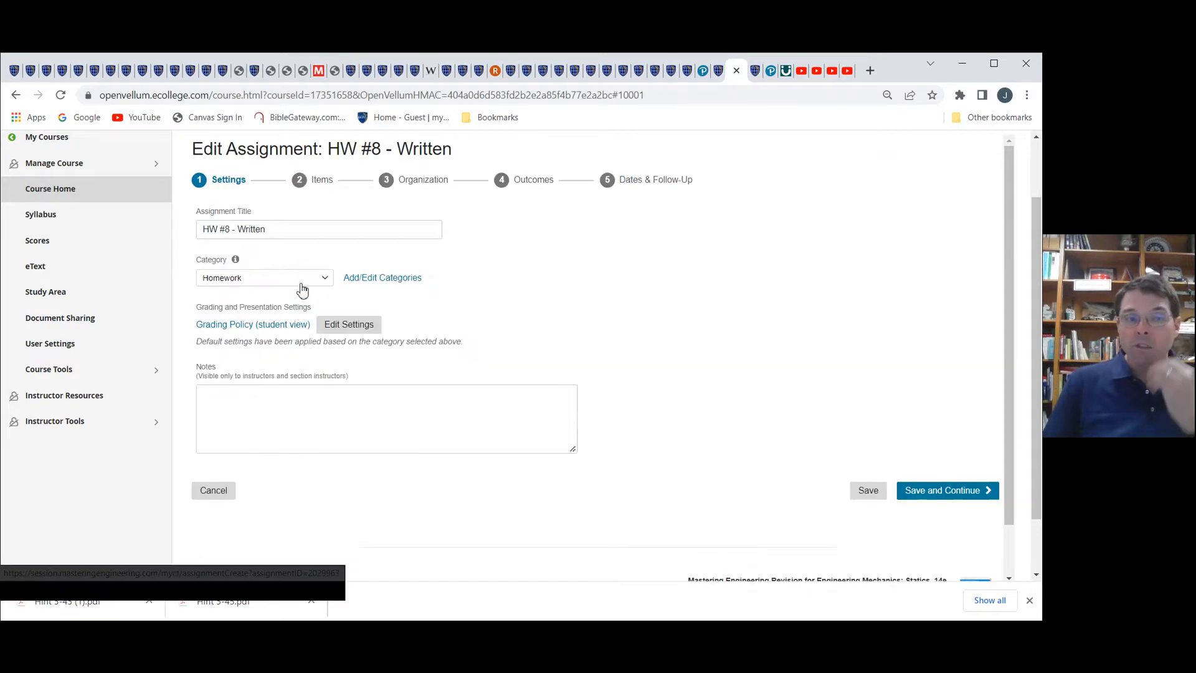
{"action": "left_click", "coordinate": [321, 181]}
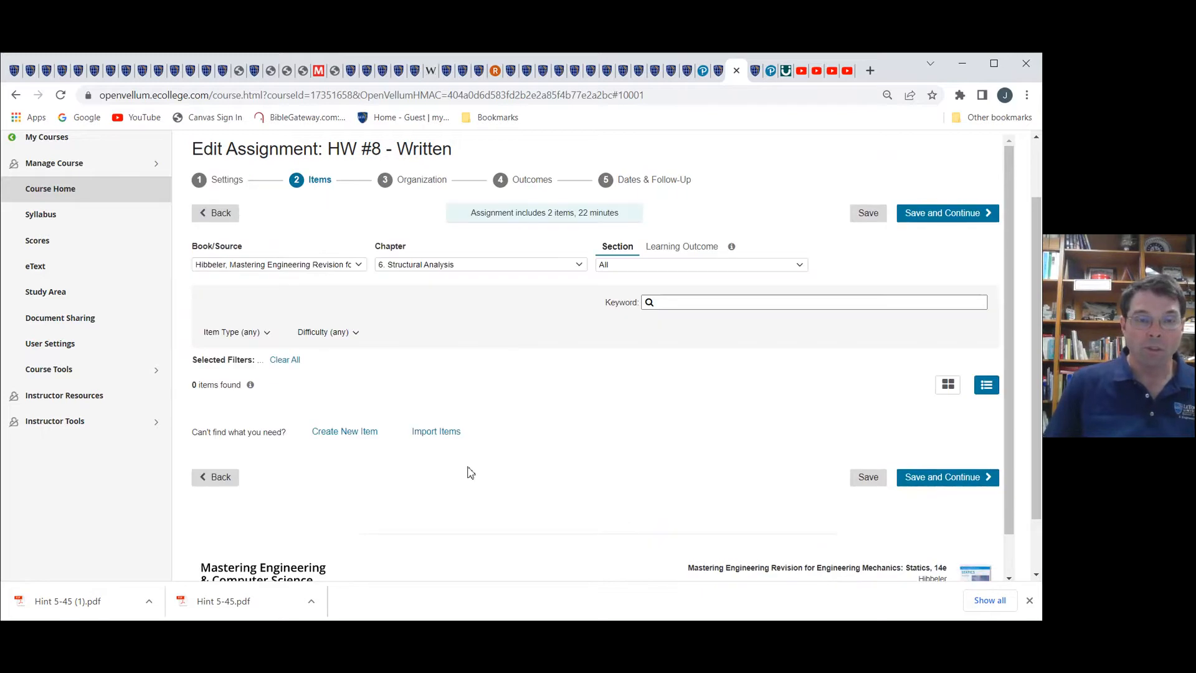
{"action": "scroll", "coordinate": [486, 469], "scroll_direction": "down", "scroll_amount": 8}
{"action": "scroll", "coordinate": [485, 469], "scroll_direction": "down", "scroll_amount": 12}
{"action": "scroll", "coordinate": [486, 468], "scroll_direction": "down", "scroll_amount": 15}
{"action": "scroll", "coordinate": [486, 469], "scroll_direction": "down", "scroll_amount": 15}
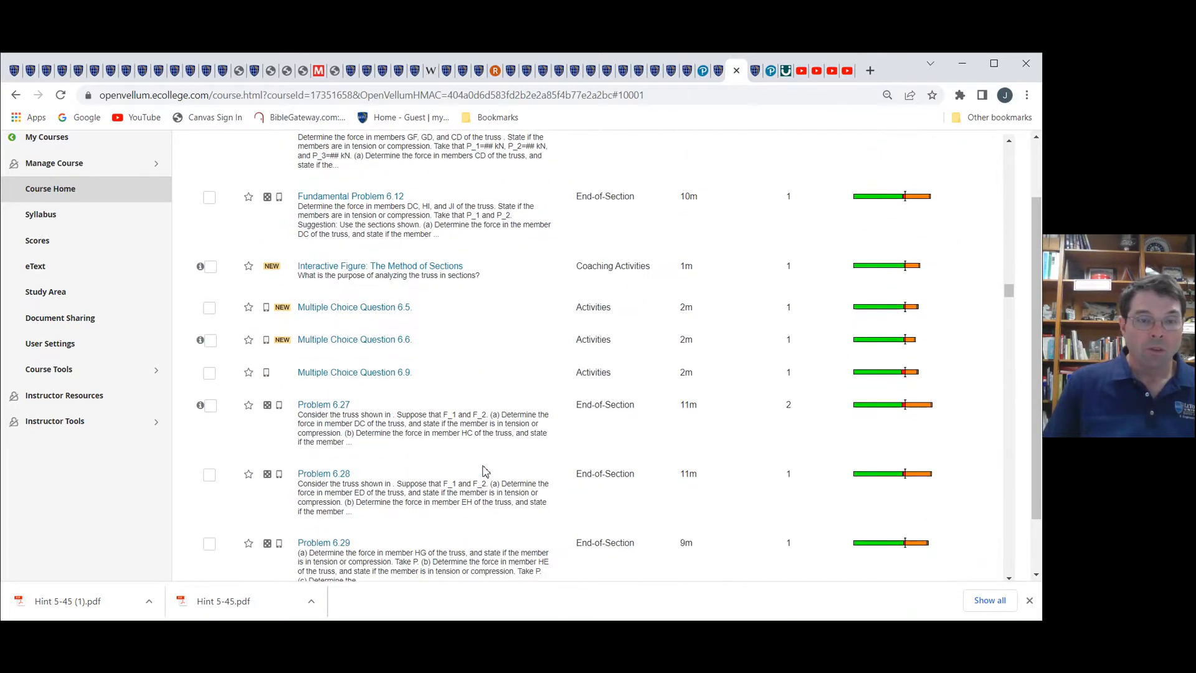
{"action": "scroll", "coordinate": [486, 469], "scroll_direction": "down", "scroll_amount": 7}
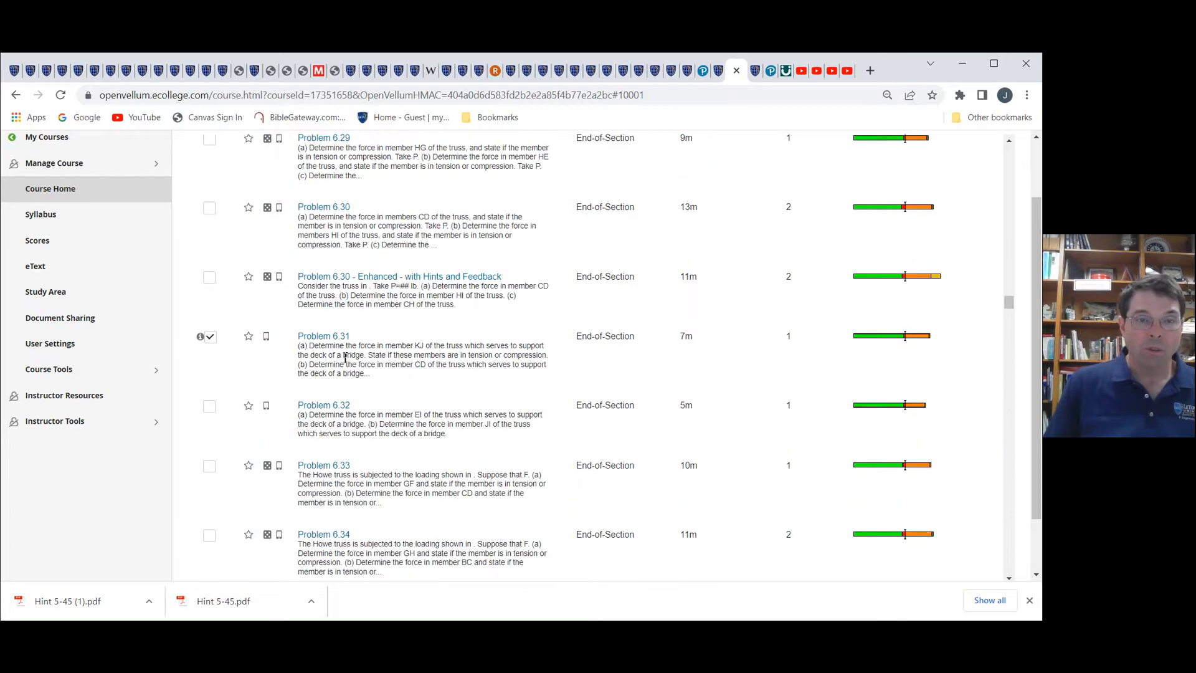
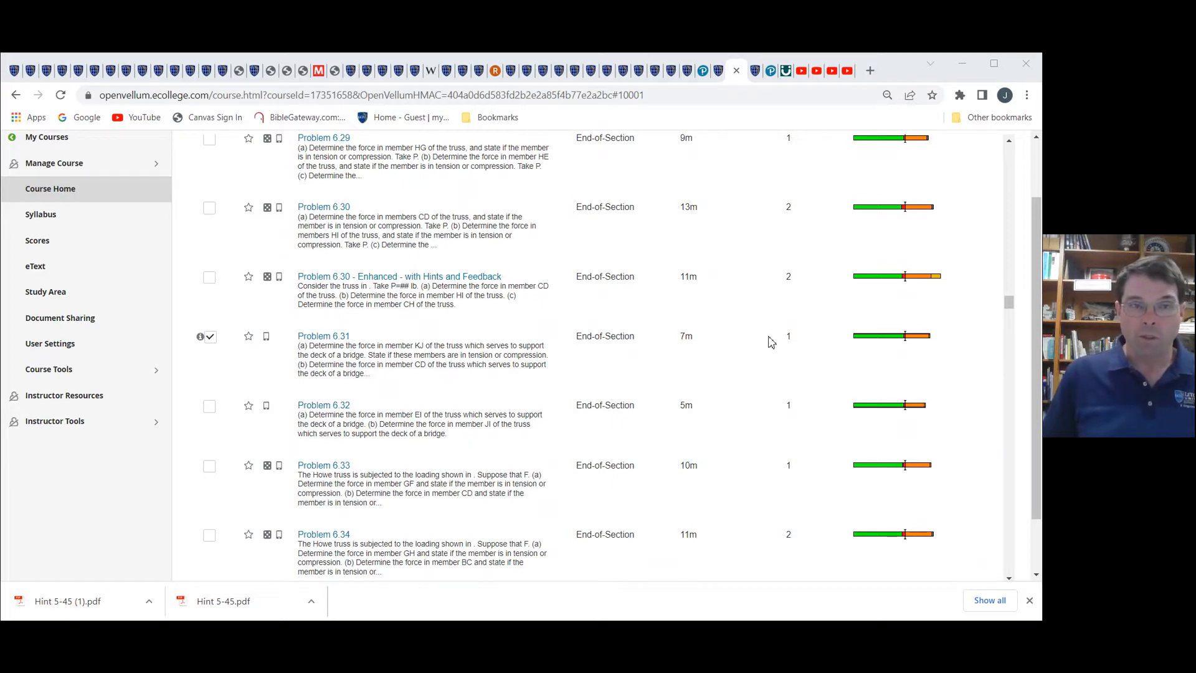
{"action": "left_click", "coordinate": [880, 77]}
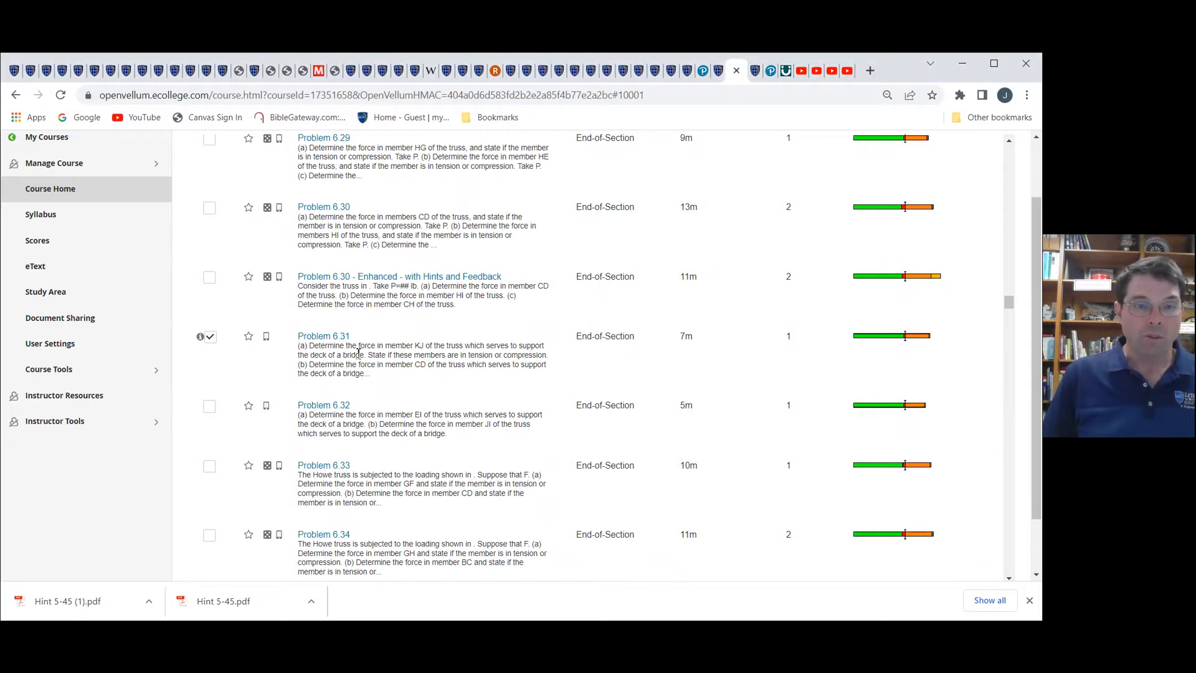
{"action": "left_click", "coordinate": [210, 338]}
{"action": "scroll", "coordinate": [258, 380], "scroll_direction": "down", "scroll_amount": 3}
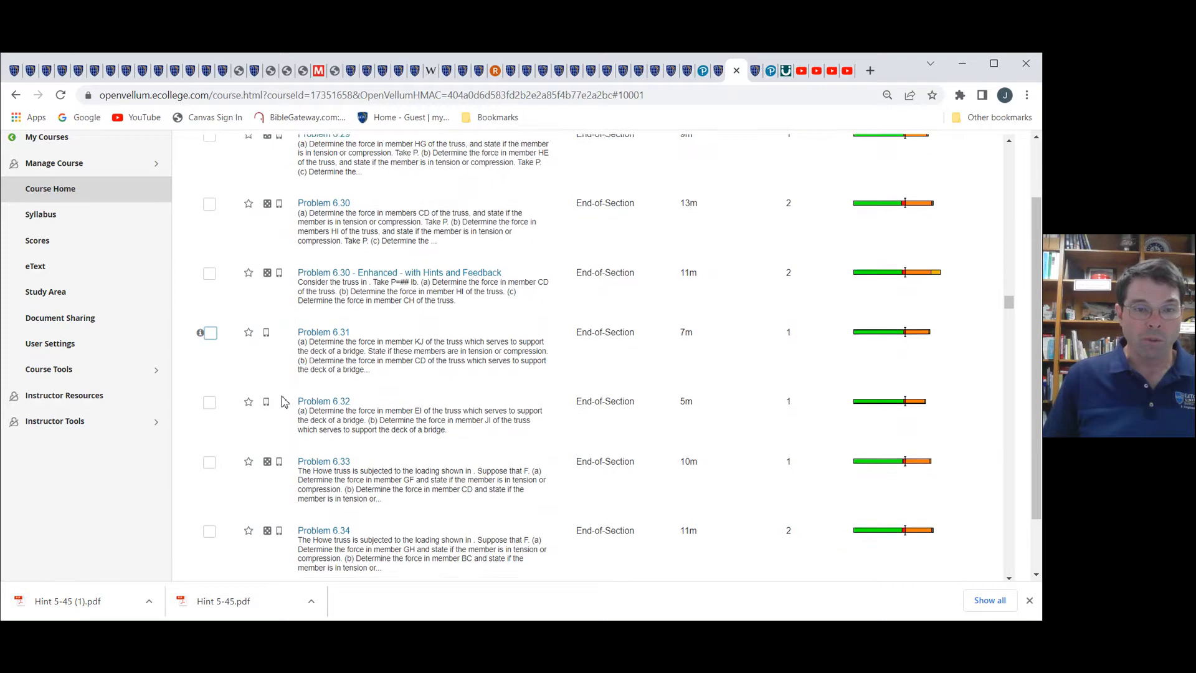
- Add Problem 6.35 from Chapter 6, Structural Analysis, and save the item selection to continue to the organization
{"action": "left_click", "coordinate": [211, 466]}
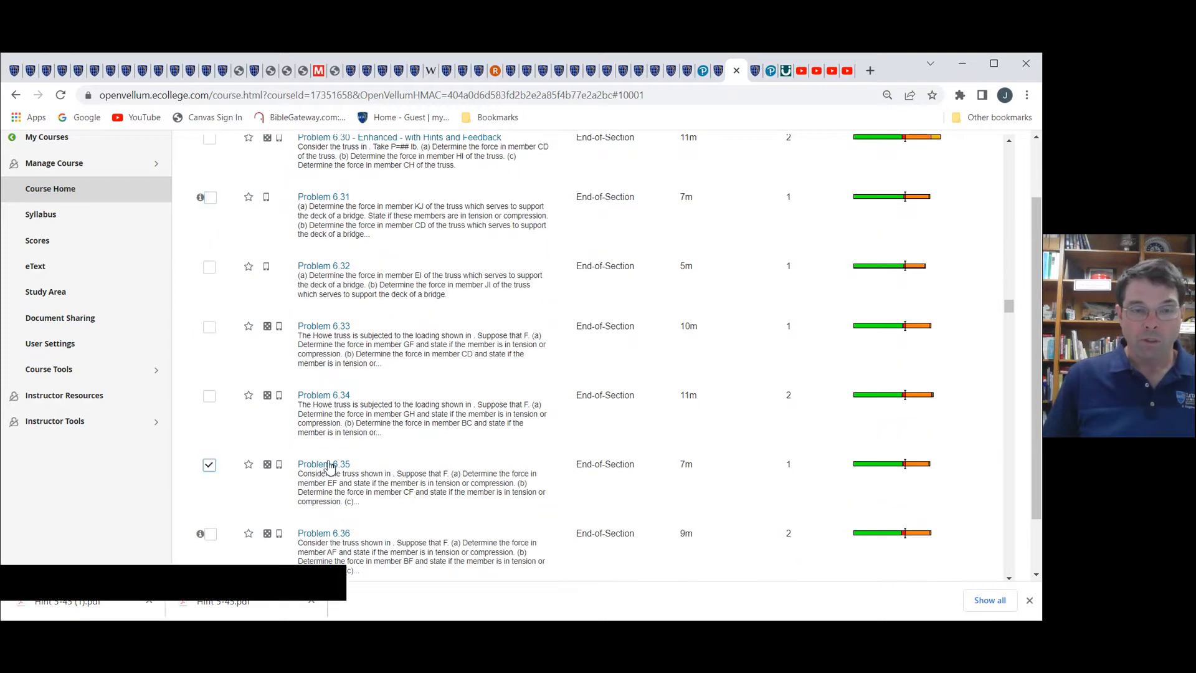
{"action": "scroll", "coordinate": [420, 449], "scroll_direction": "down", "scroll_amount": 3}
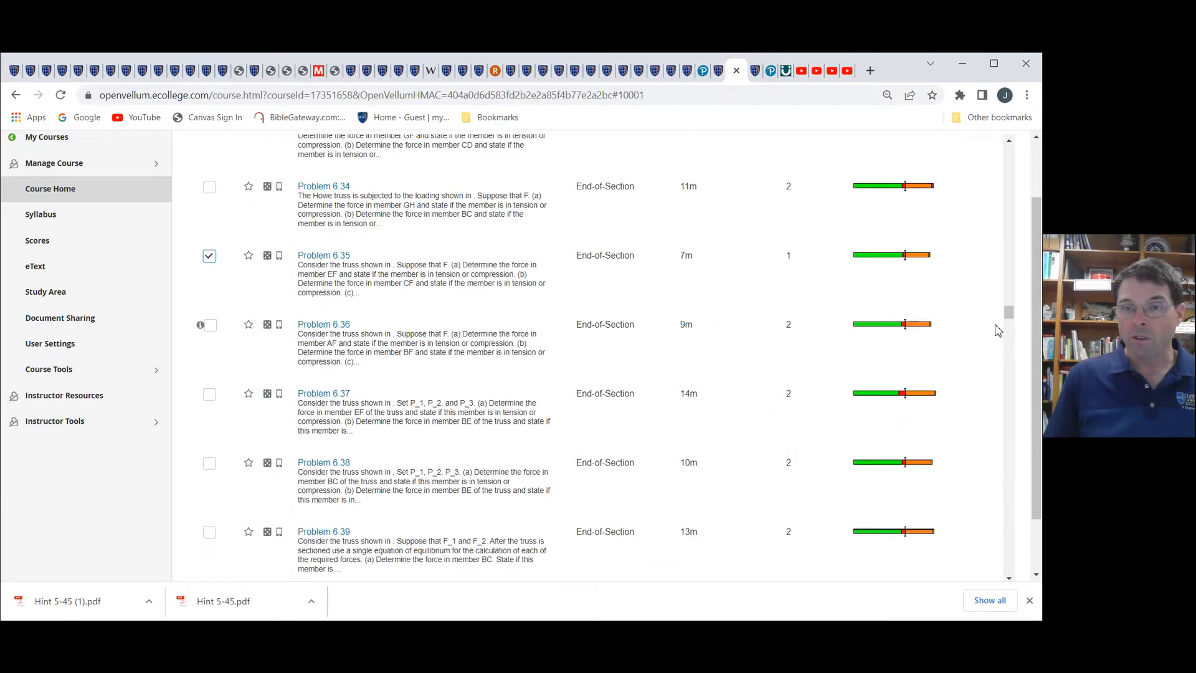
{"action": "left_click_drag", "start_coordinate": [1009, 312], "coordinate": [1011, 584]}
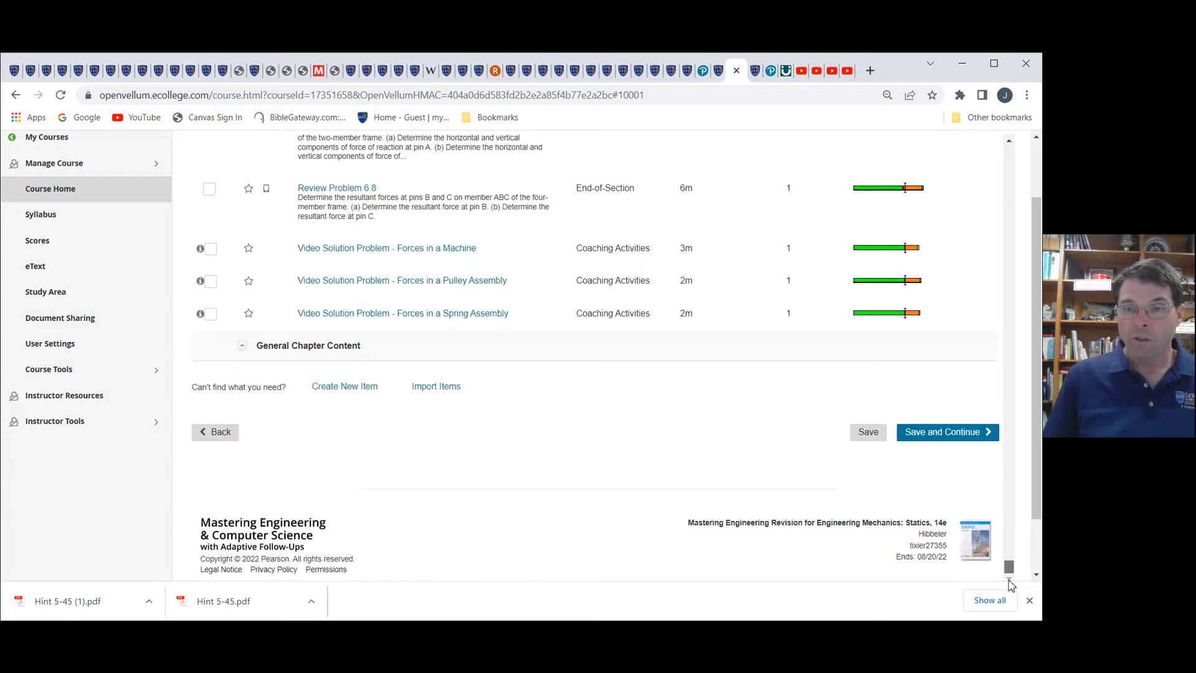
{"action": "left_click", "coordinate": [954, 431]}
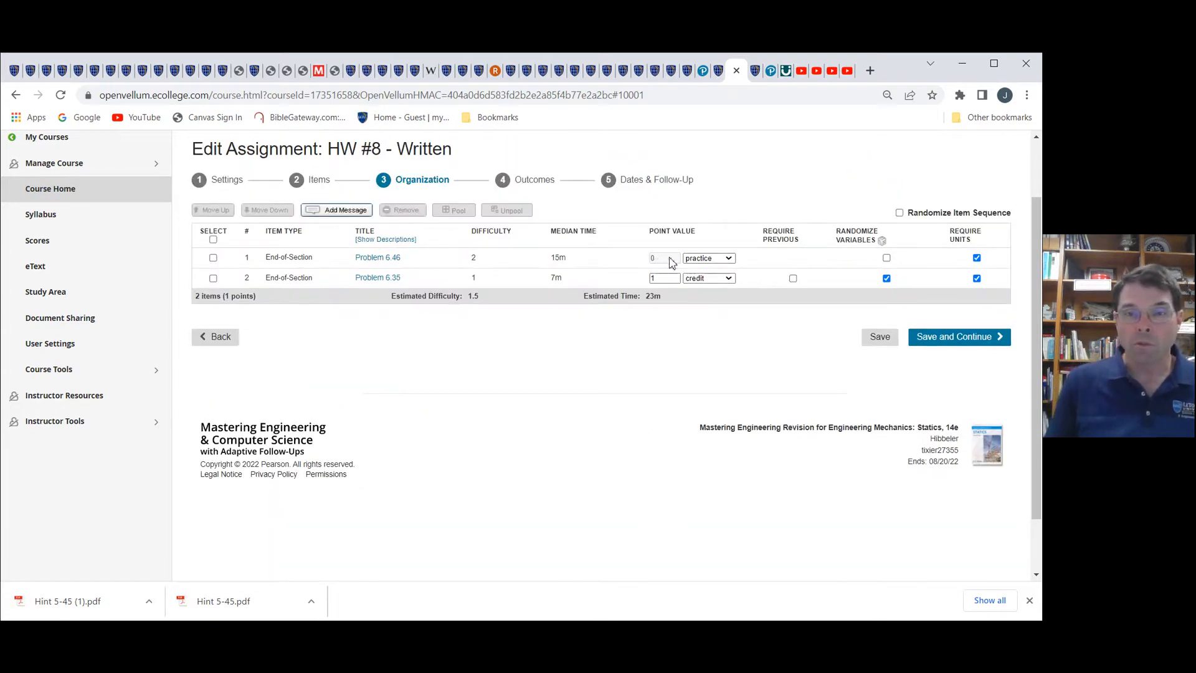
{"action": "left_click", "coordinate": [717, 276]}
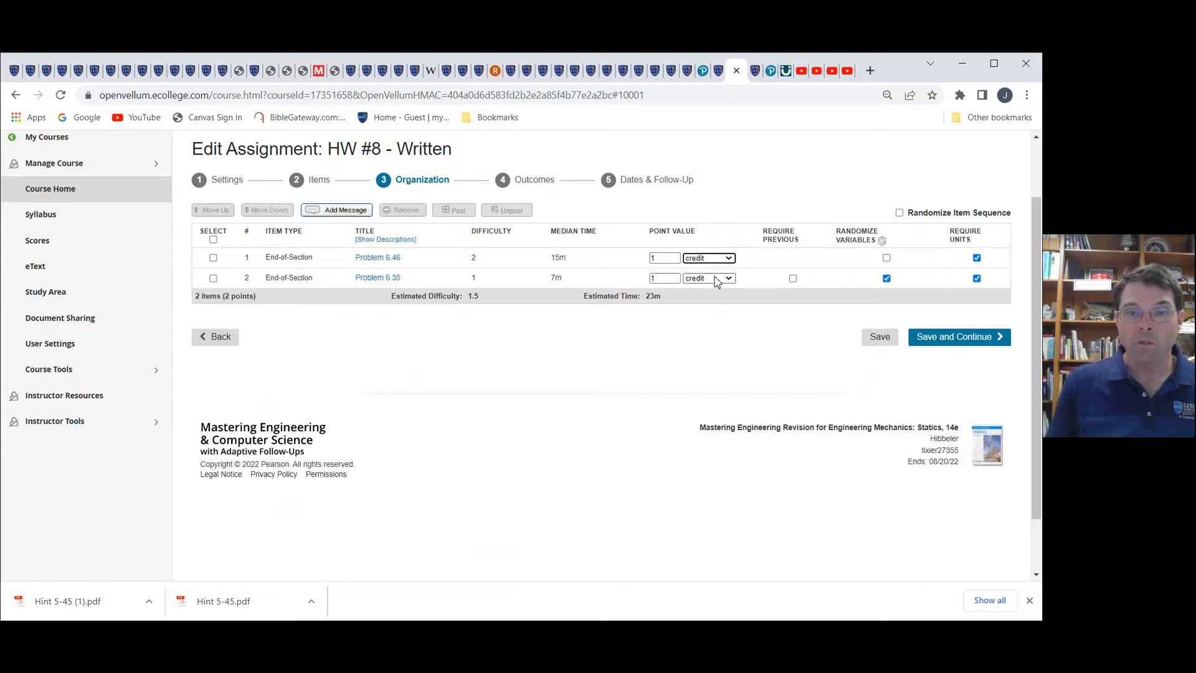
{"action": "left_click", "coordinate": [657, 258]}
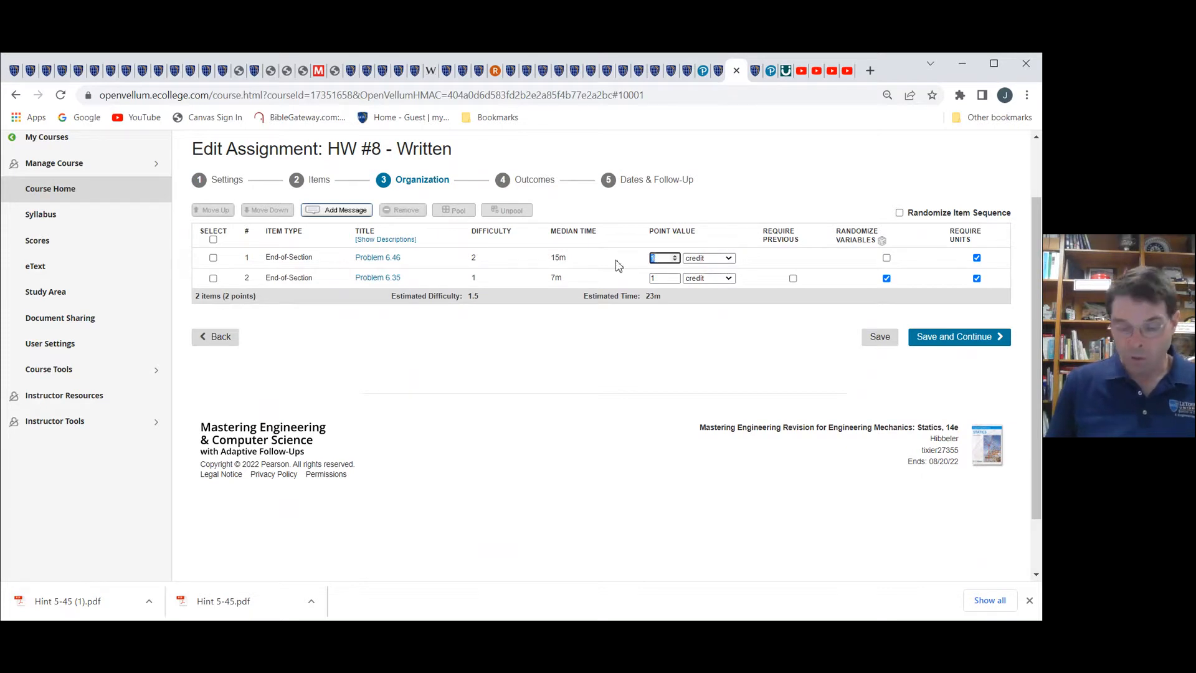
{"action": "type", "text": "25"}
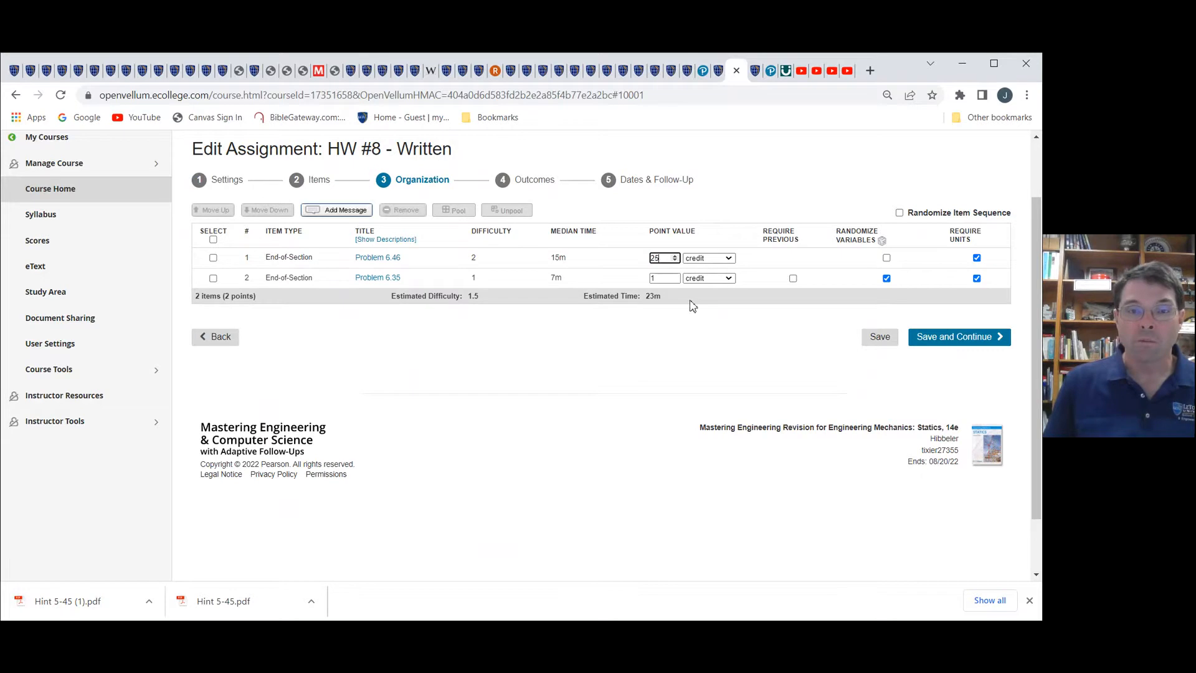
{"action": "left_click", "coordinate": [659, 278]}
{"action": "left_click", "coordinate": [661, 260]}
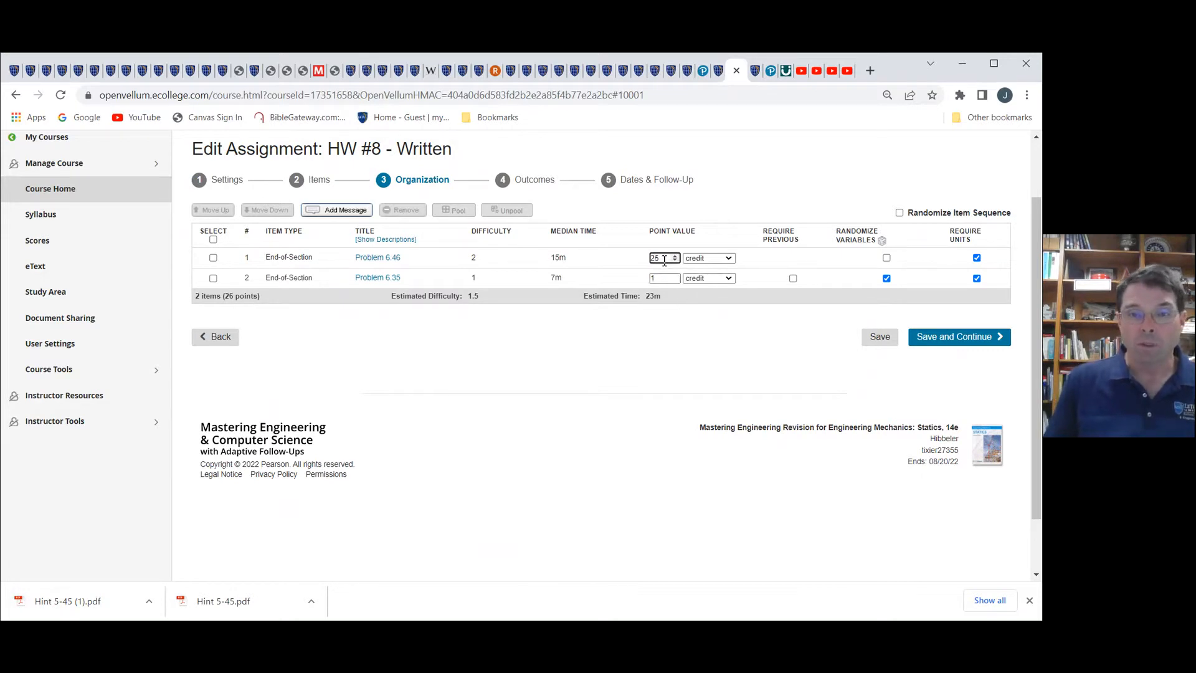
{"action": "left_click_drag", "start_coordinate": [662, 260], "coordinate": [651, 264]}
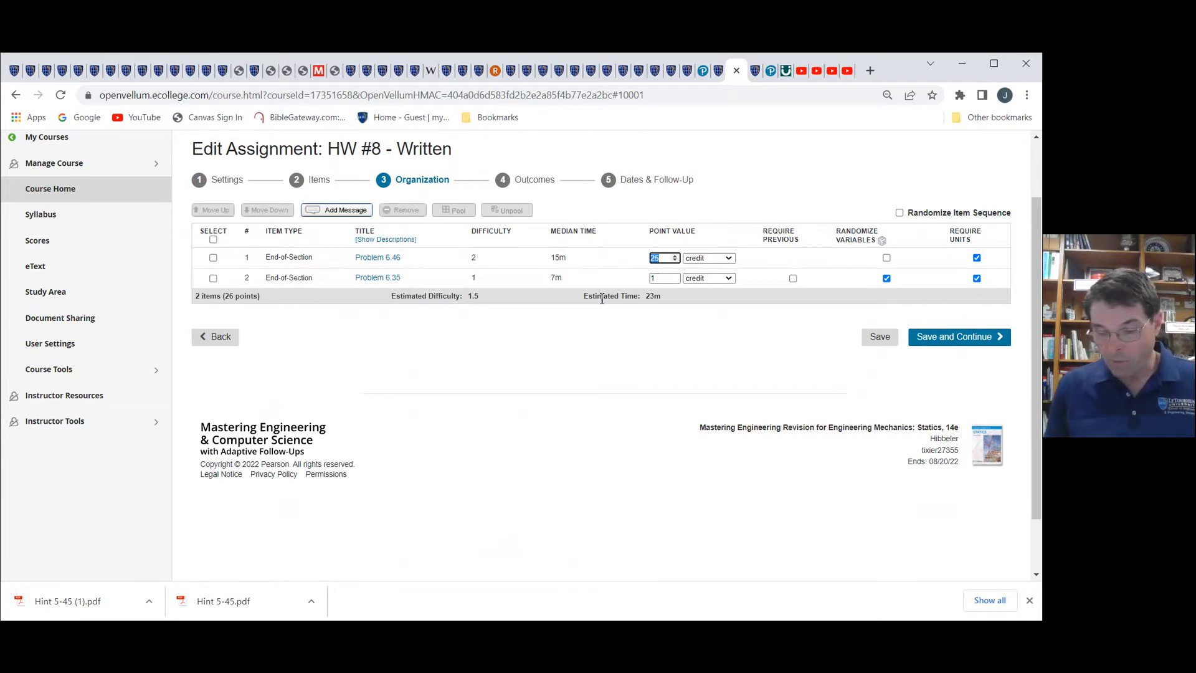
- Set the point values of Problem 6.46 and Problem 6.35 to practice and save the organization
{"action": "left_click", "coordinate": [728, 257]}
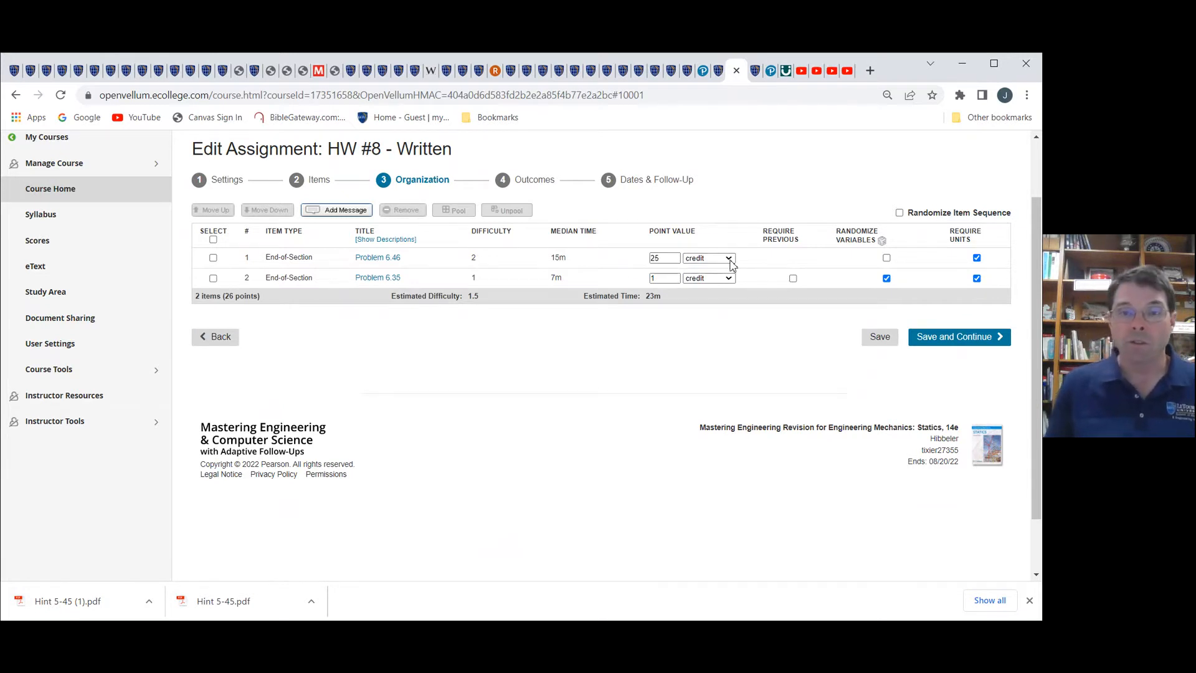
{"action": "left_click", "coordinate": [717, 274]}
{"action": "left_click", "coordinate": [733, 282]}
{"action": "left_click", "coordinate": [725, 293]}
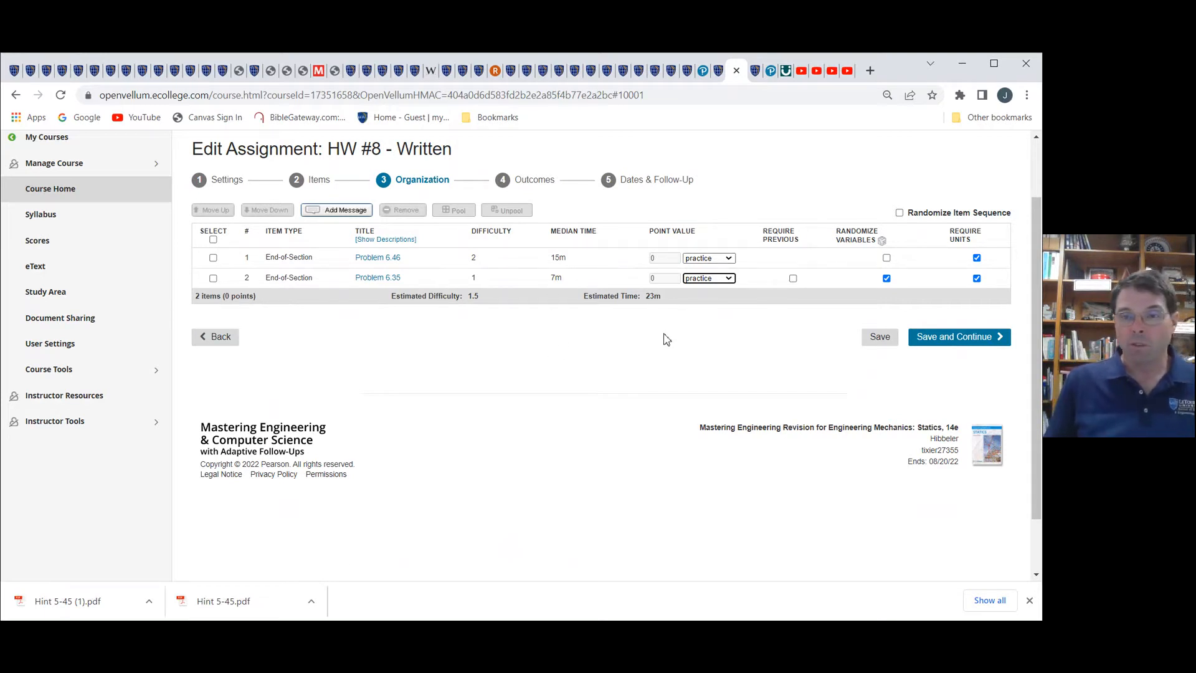
{"action": "left_click", "coordinate": [949, 346]}
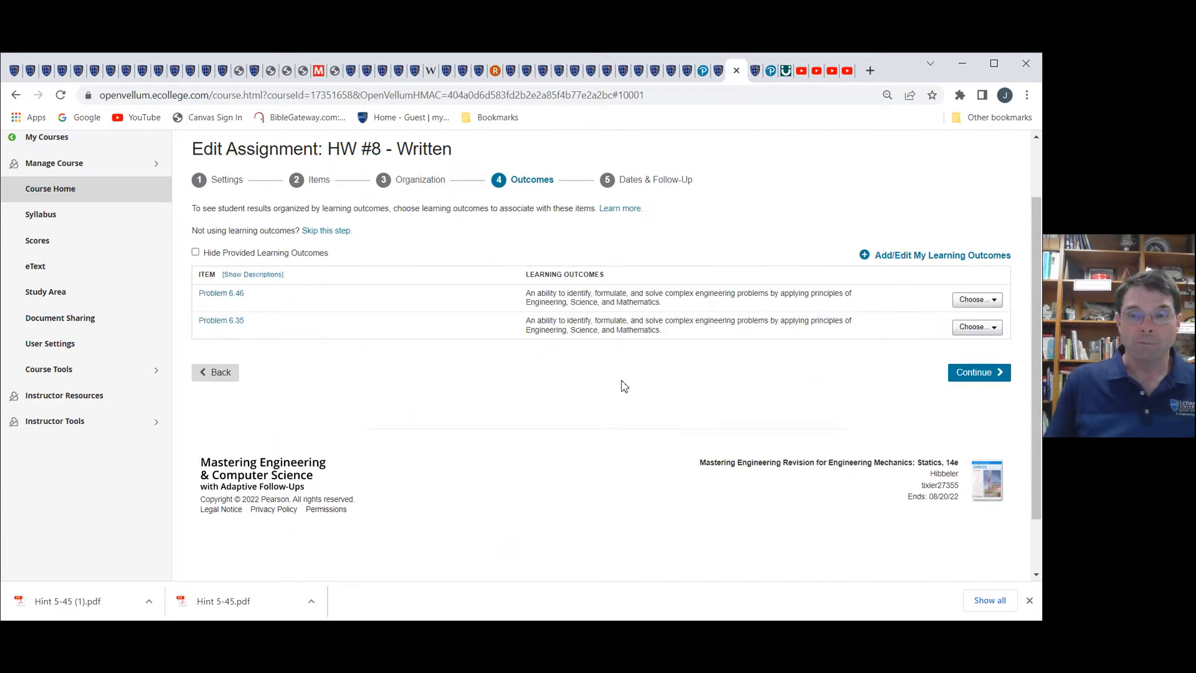
- Keep the learning outcomes, set the due date to 05/28/22 at 11:59pm, and save and finish HW #8 - Written
{"action": "left_click", "coordinate": [975, 372]}
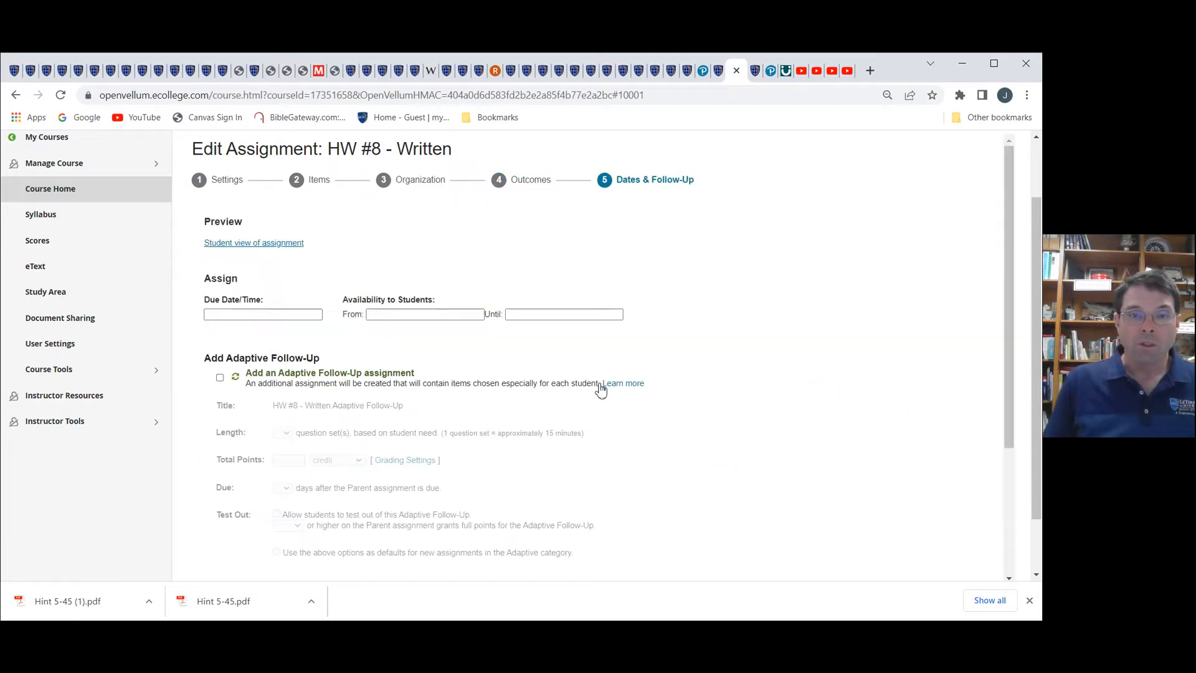
{"action": "left_click", "coordinate": [277, 314]}
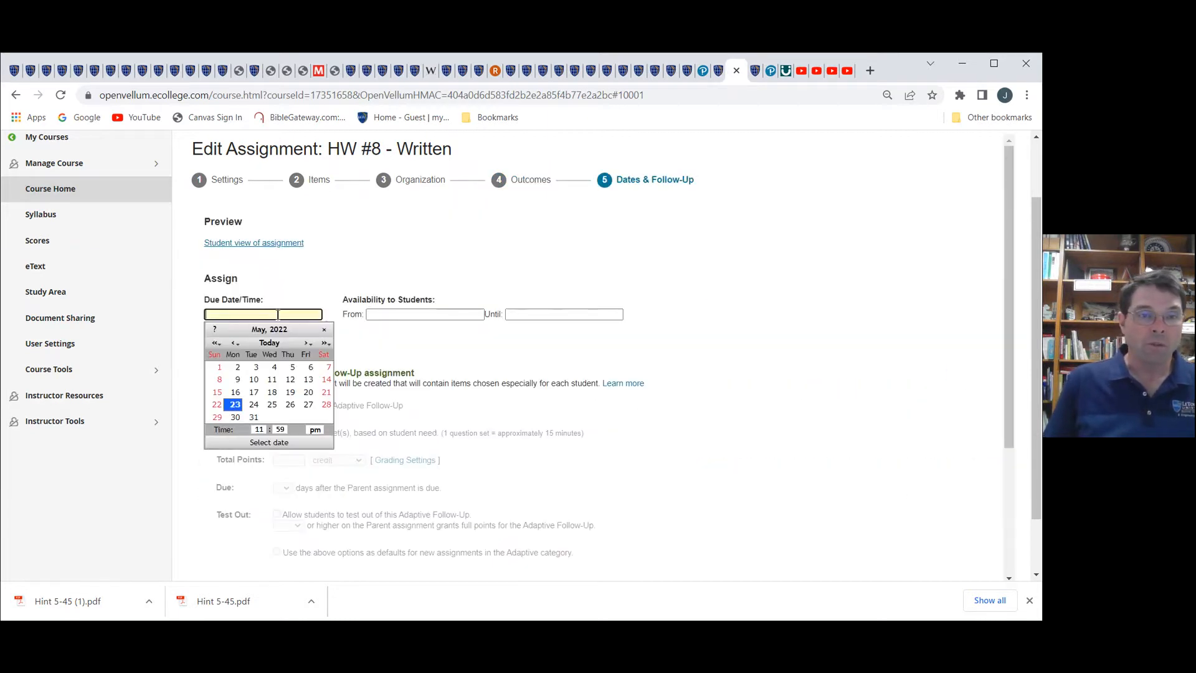
{"action": "left_click", "coordinate": [327, 405]}
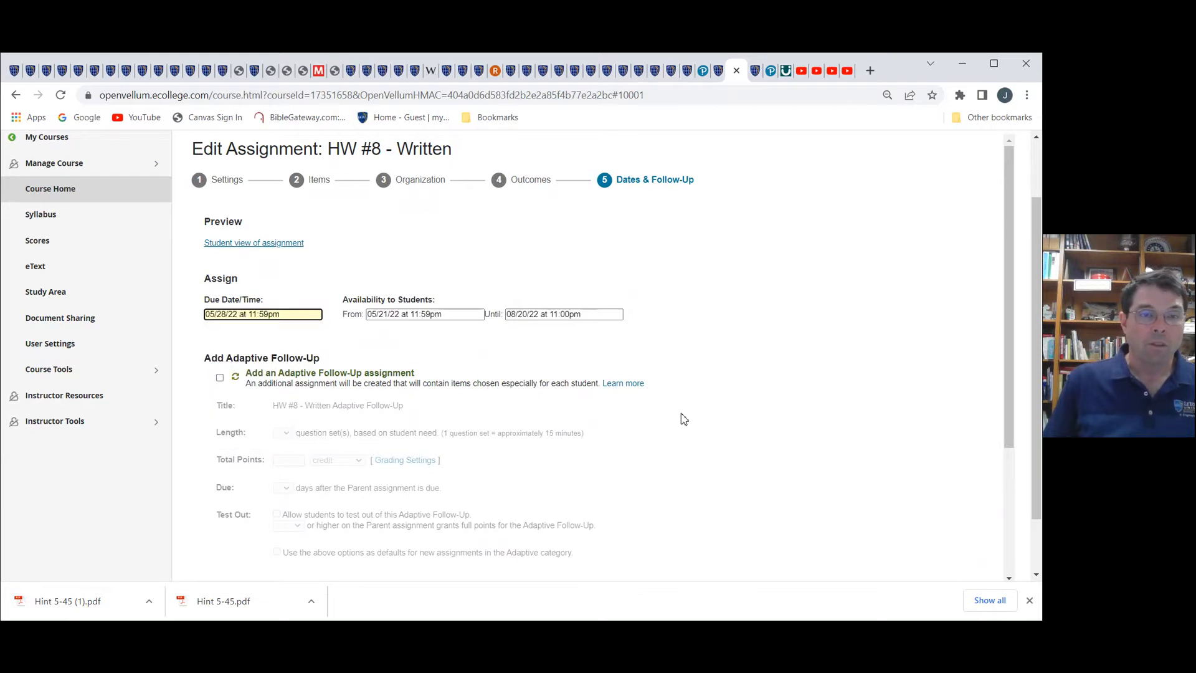
{"action": "scroll", "coordinate": [796, 419], "scroll_direction": "down", "scroll_amount": 3}
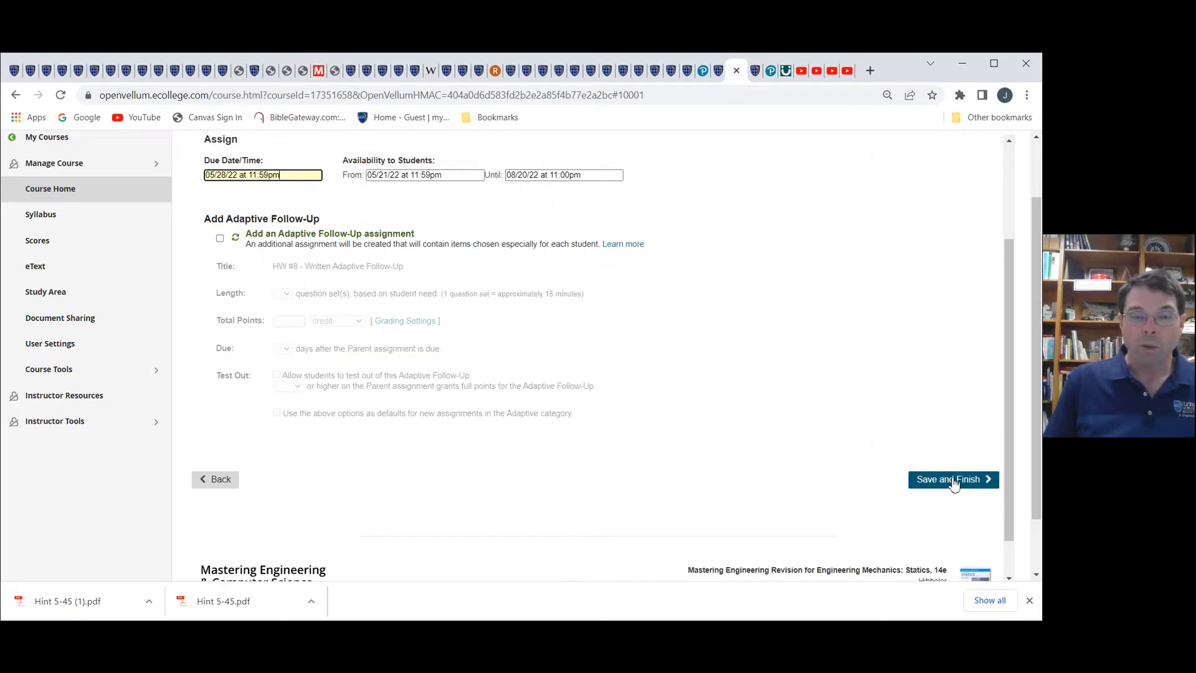
{"action": "left_click", "coordinate": [952, 484]}
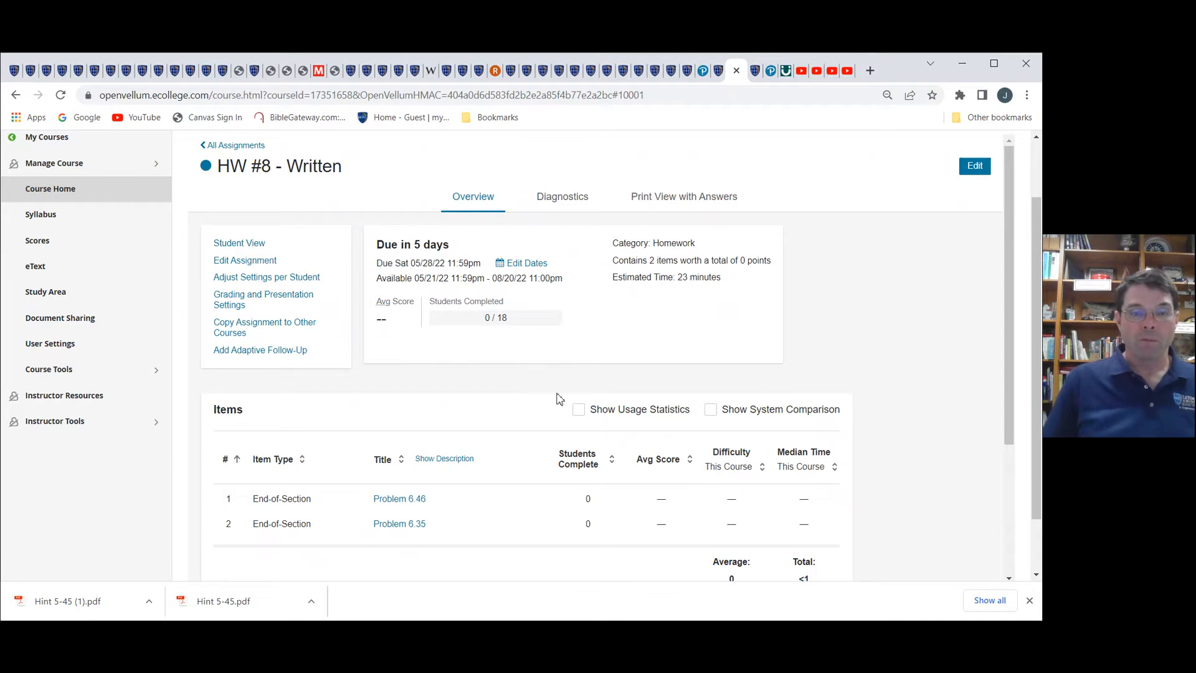
- Check HW #8 - Written in student view and compare its problems with the Topic 8 row of the Canvas schedule
{"action": "left_click", "coordinate": [250, 244]}
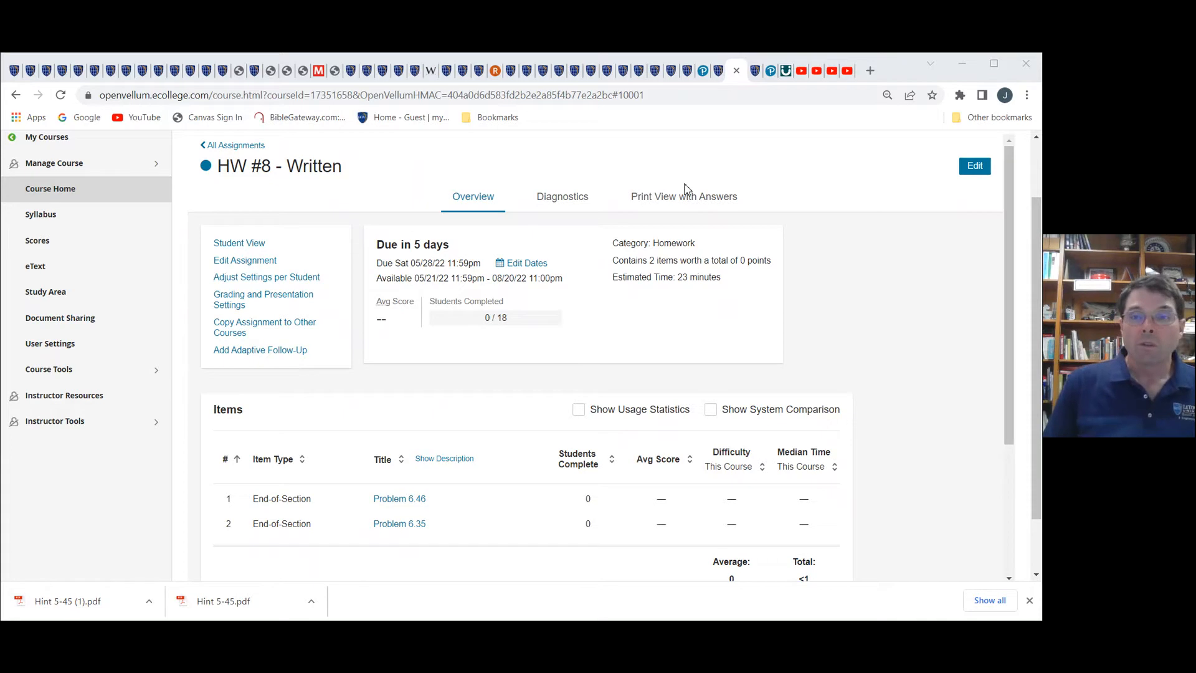
{"action": "left_click", "coordinate": [876, 78]}
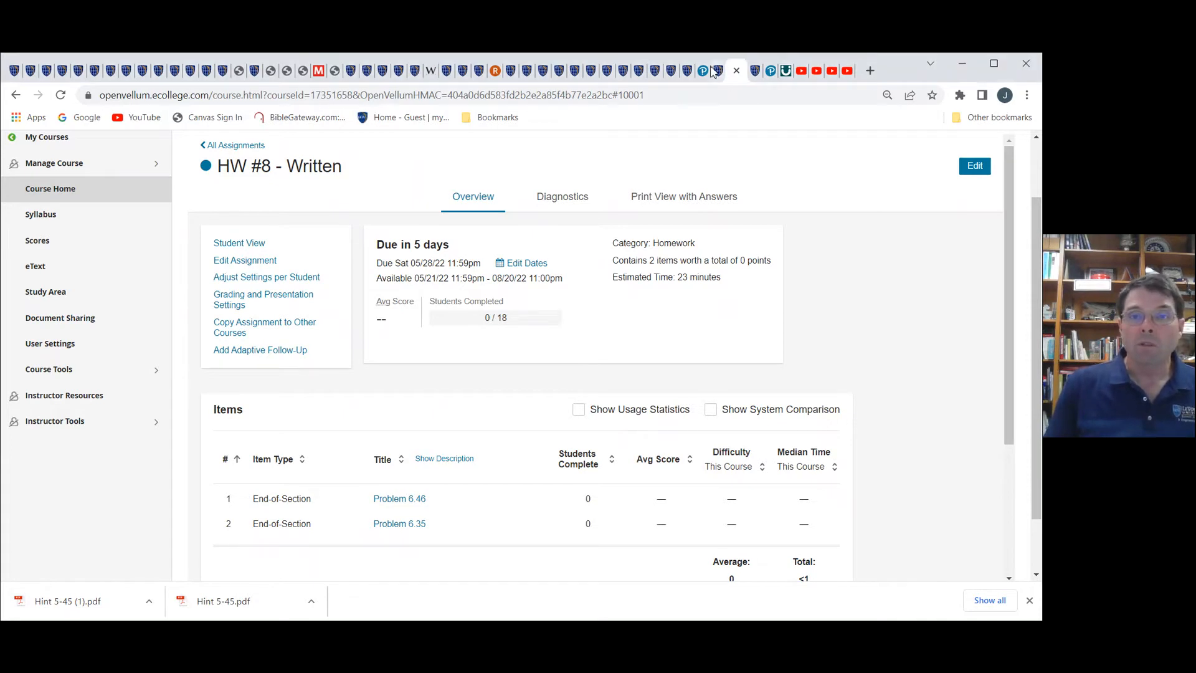
{"action": "left_click", "coordinate": [685, 70]}
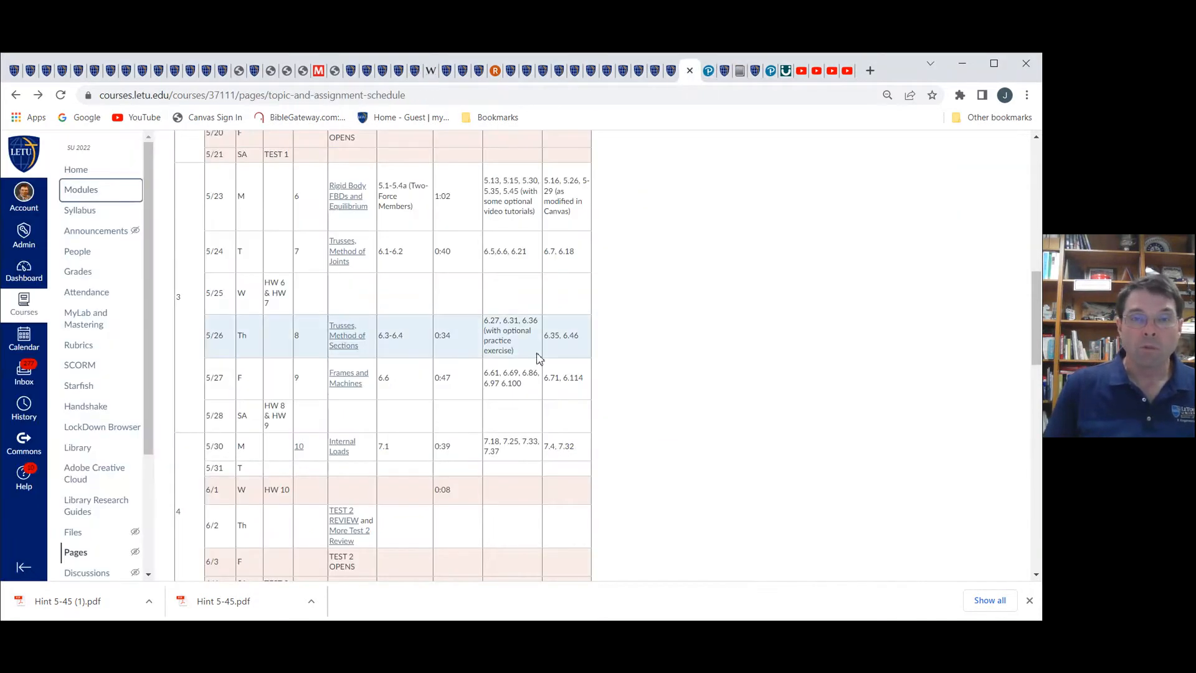
- Open the Topic 8 Written Homework from Unit 3 of the Canvas course modules and read its instructions
{"action": "left_click", "coordinate": [671, 70]}
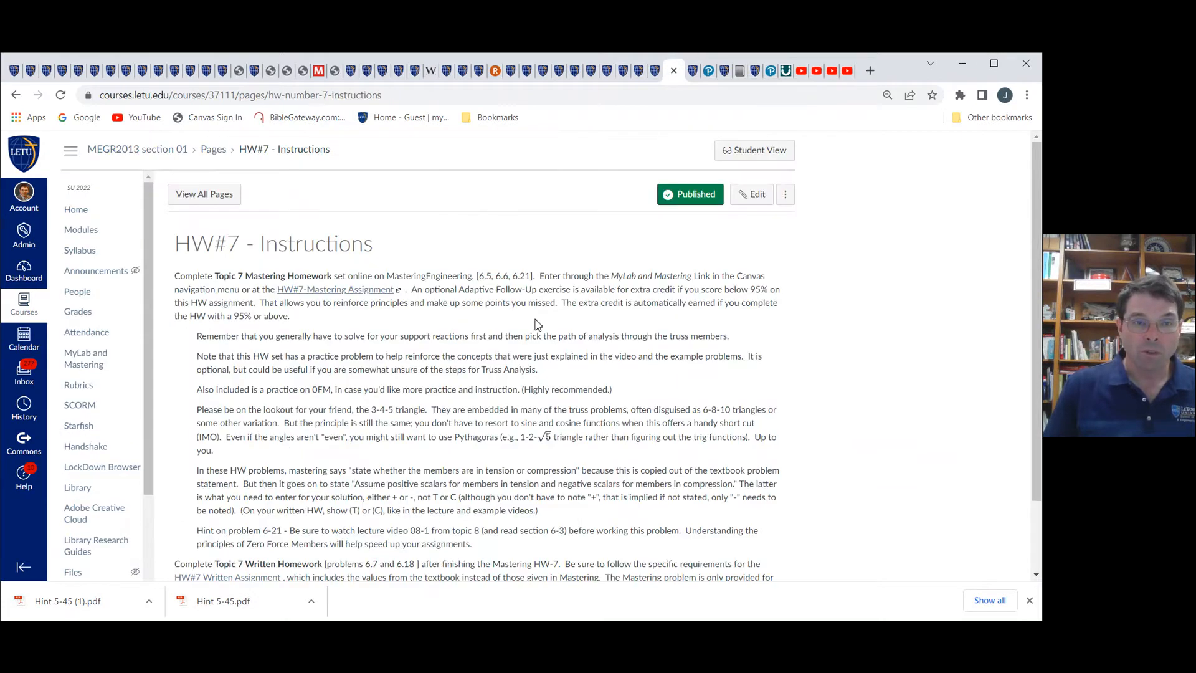
{"action": "scroll", "coordinate": [537, 324], "scroll_direction": "down", "scroll_amount": 2}
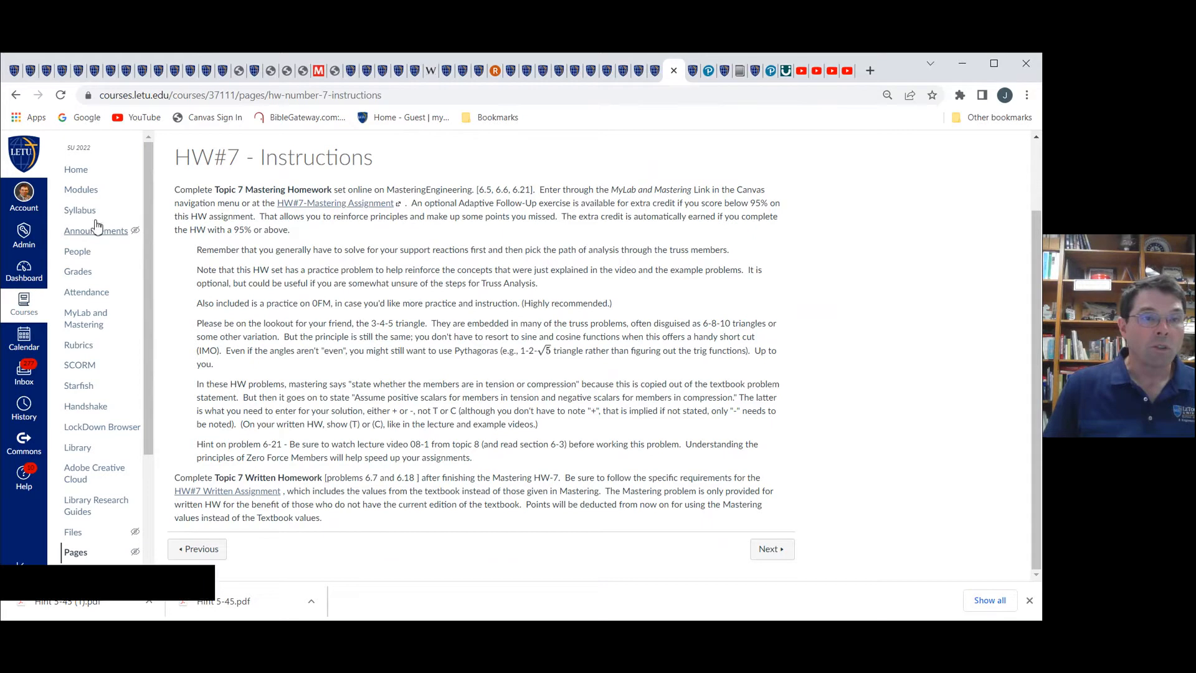
{"action": "left_click", "coordinate": [82, 190]}
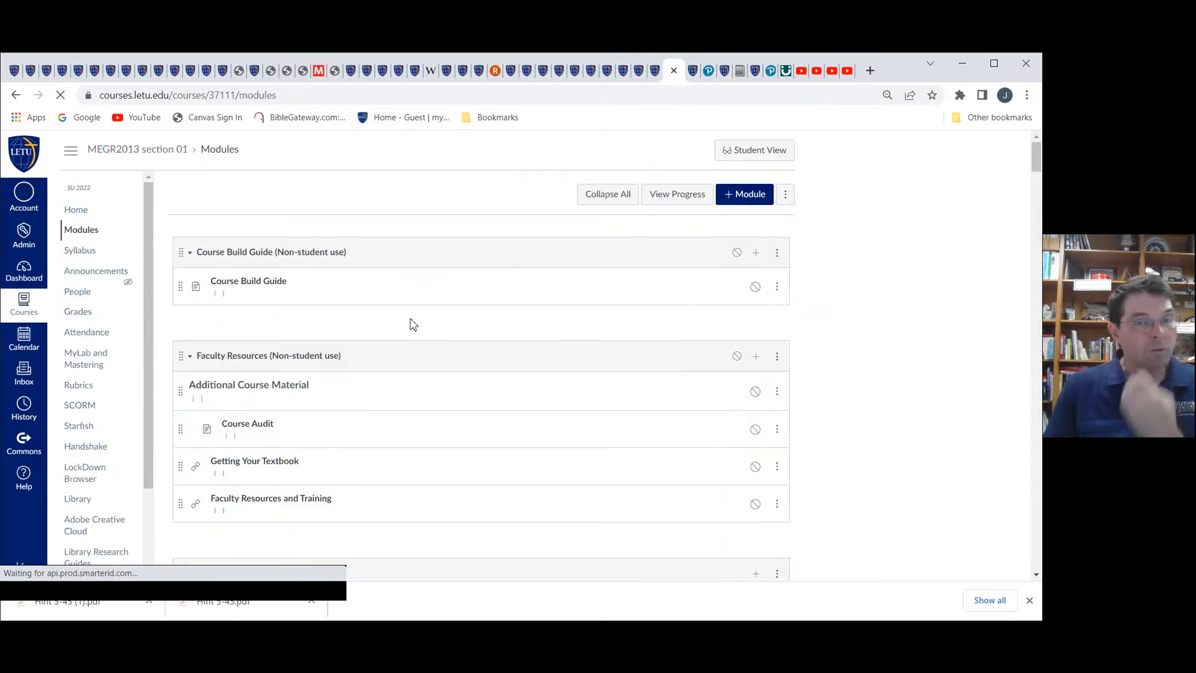
{"action": "scroll", "coordinate": [488, 427], "scroll_direction": "down", "scroll_amount": 10}
{"action": "scroll", "coordinate": [492, 428], "scroll_direction": "down", "scroll_amount": 20}
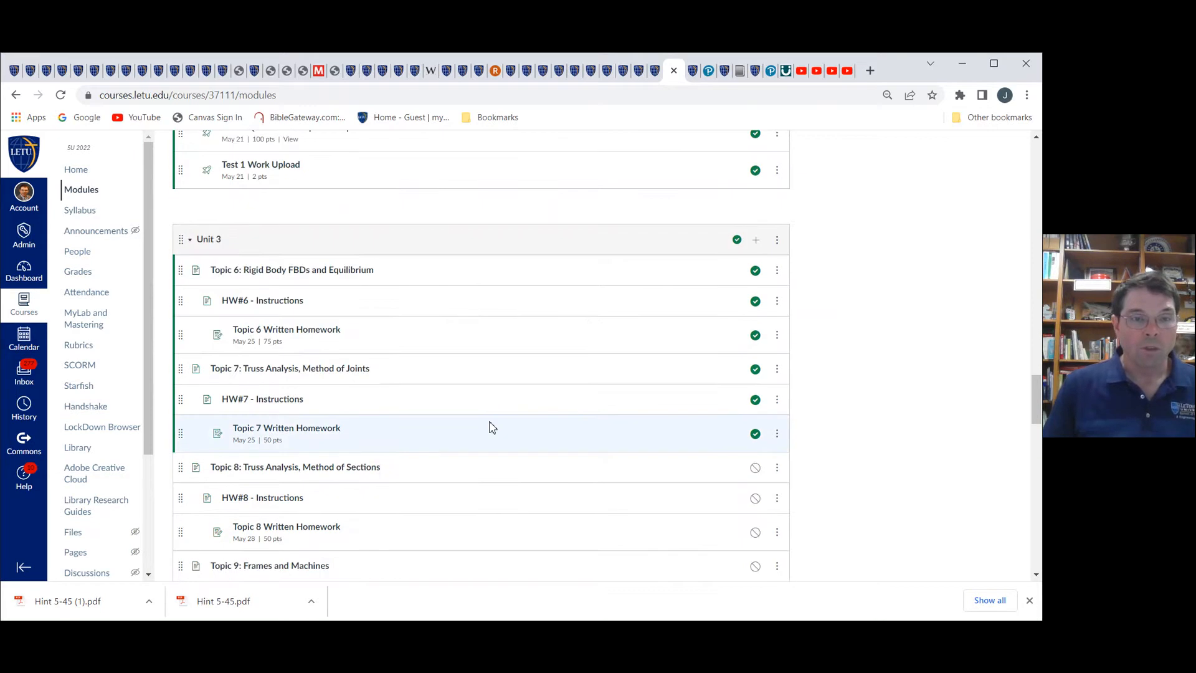
{"action": "scroll", "coordinate": [488, 424], "scroll_direction": "down", "scroll_amount": 2}
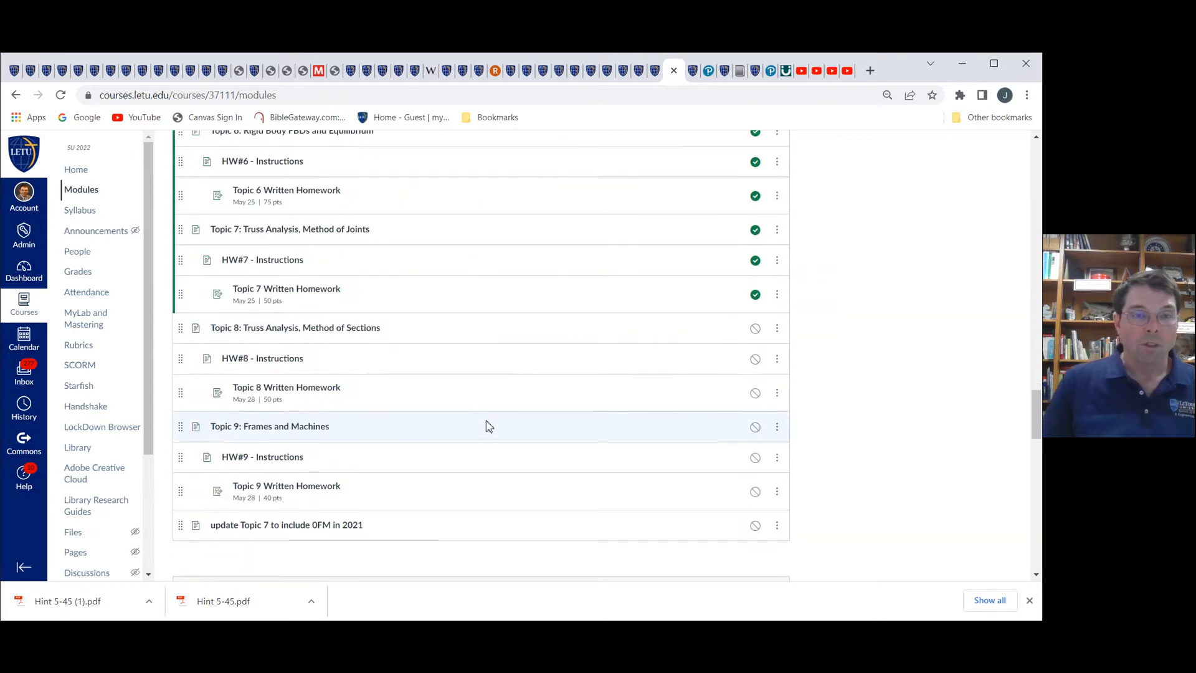
{"action": "left_click", "coordinate": [320, 390]}
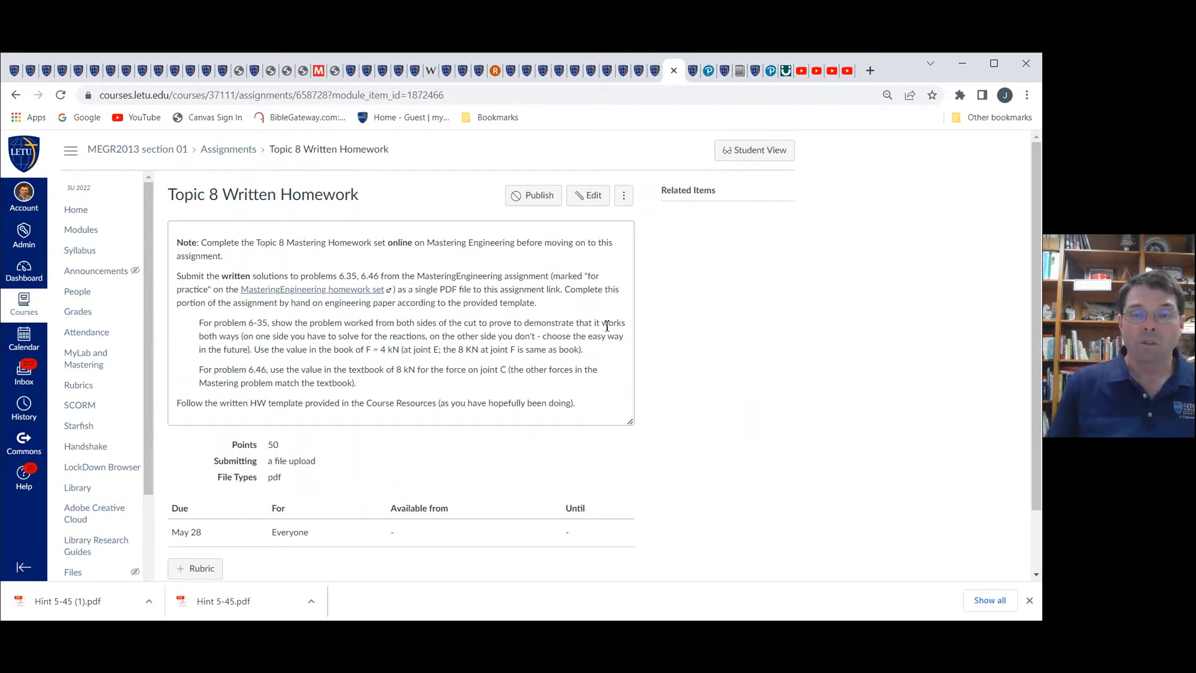
- In Mastering, reopen HW #8 - Written for editing and move Problem 6.35 ahead of Problem 6.46
{"action": "left_click", "coordinate": [739, 71]}
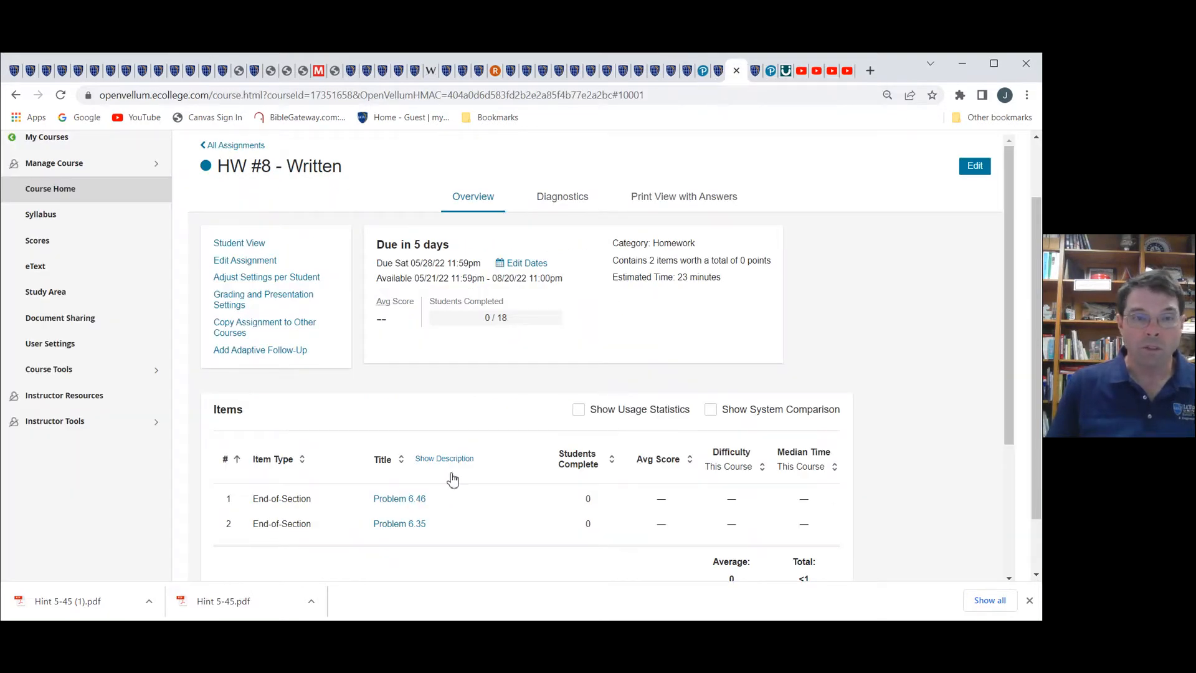
{"action": "left_click", "coordinate": [245, 260]}
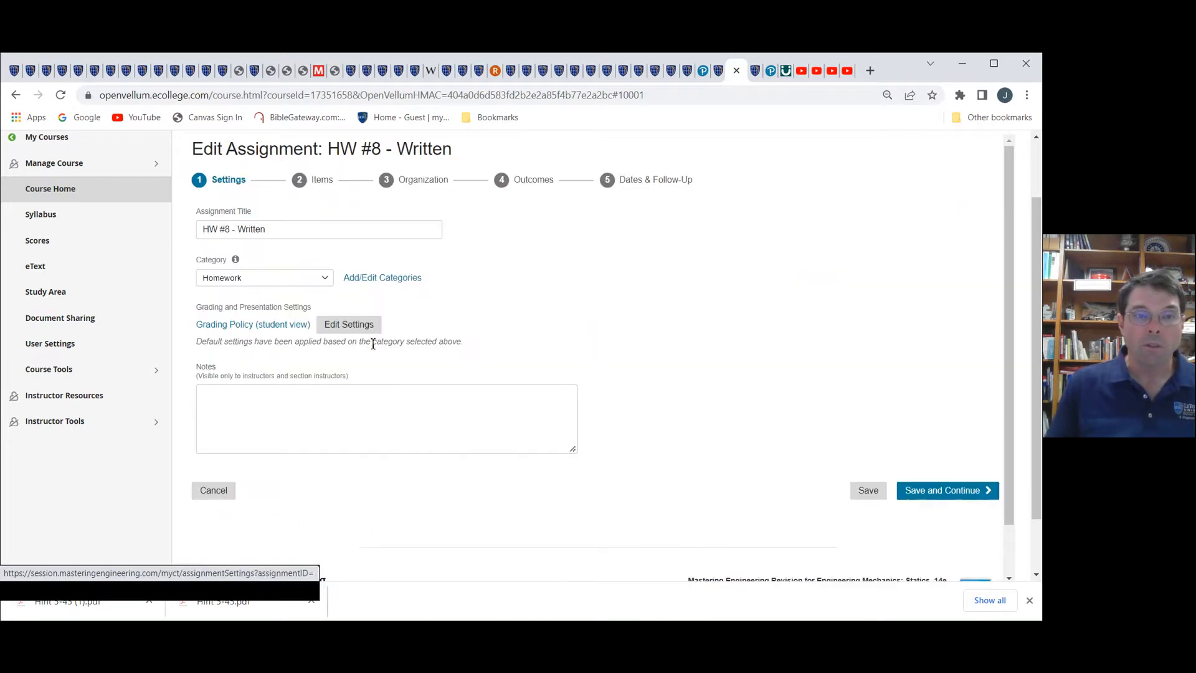
{"action": "left_click", "coordinate": [405, 184]}
{"action": "left_click", "coordinate": [213, 277]}
{"action": "left_click", "coordinate": [213, 210]}
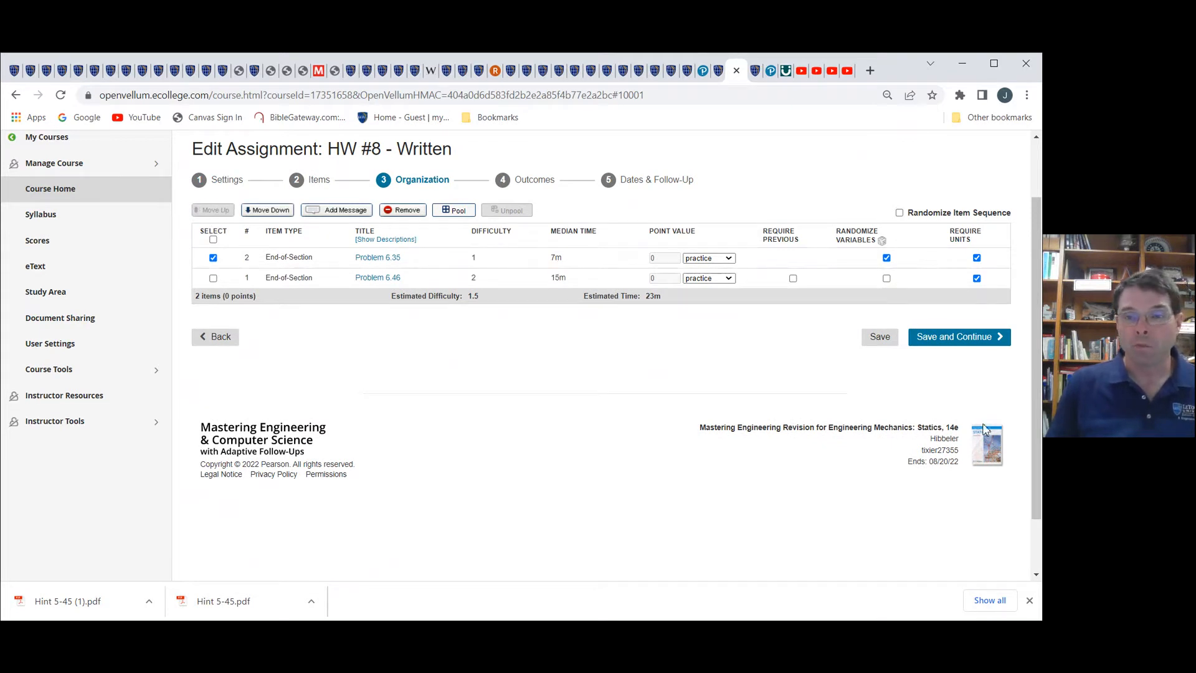
- Save the new problem order, keep the outcomes and dates as they are, and finish editing HW #8 - Written
{"action": "left_click", "coordinate": [979, 342]}
{"action": "left_click", "coordinate": [977, 374]}
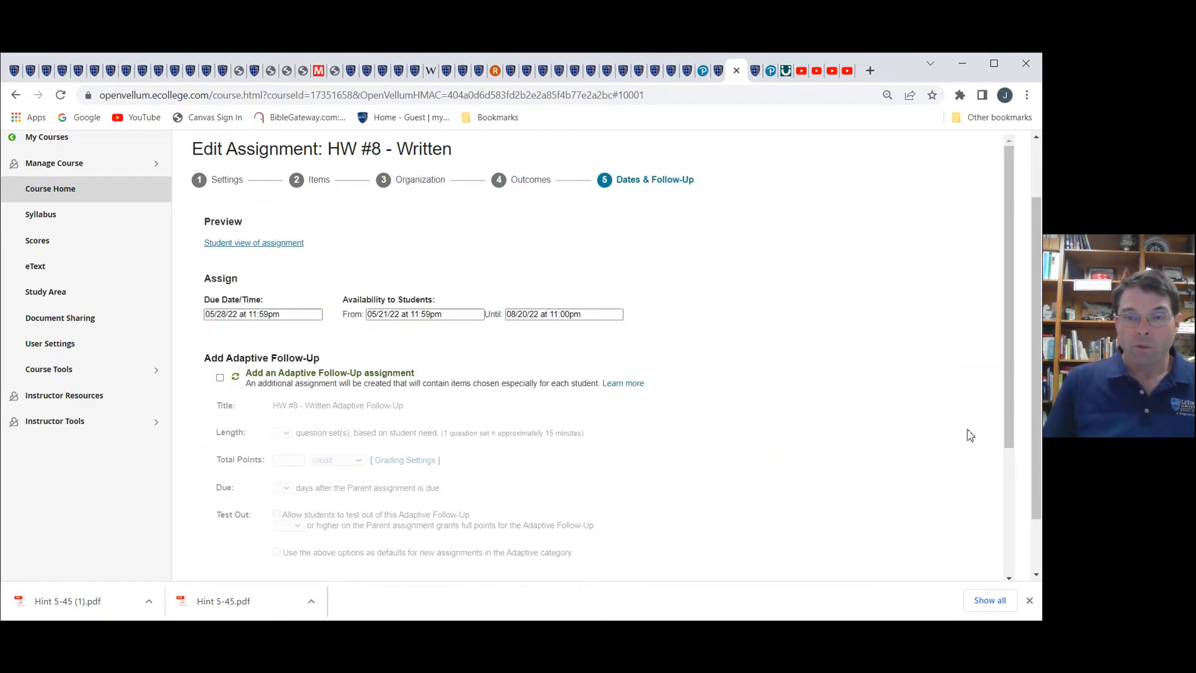
{"action": "scroll", "coordinate": [962, 445], "scroll_direction": "down", "scroll_amount": 3}
{"action": "left_click", "coordinate": [958, 432]}
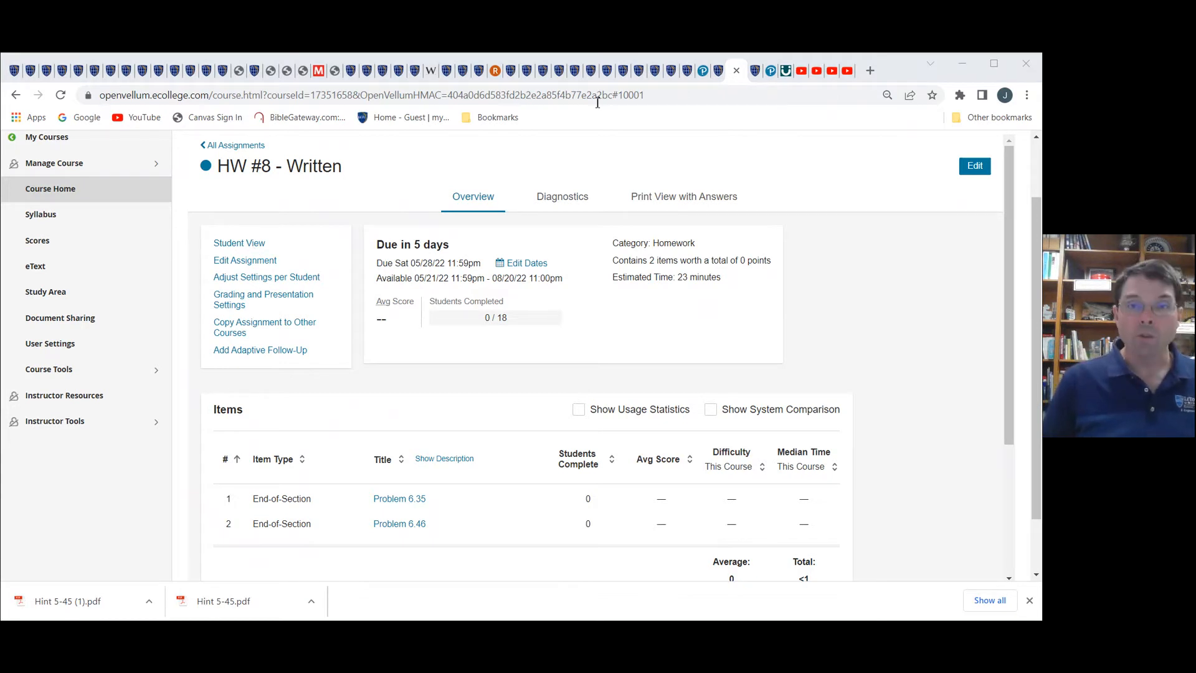
- Edit the Topic 8 Written Homework in Canvas and remove the existing link from the "MasteringEngineering homework set" text
{"action": "left_click", "coordinate": [687, 70]}
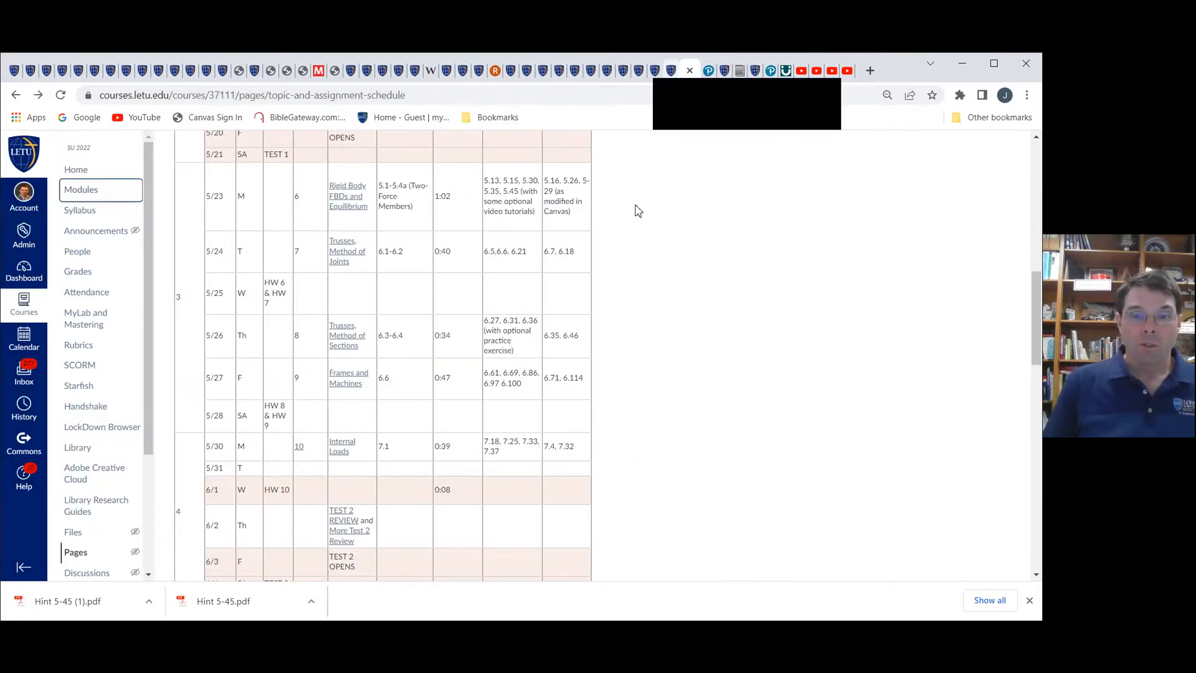
{"action": "left_click", "coordinate": [671, 72]}
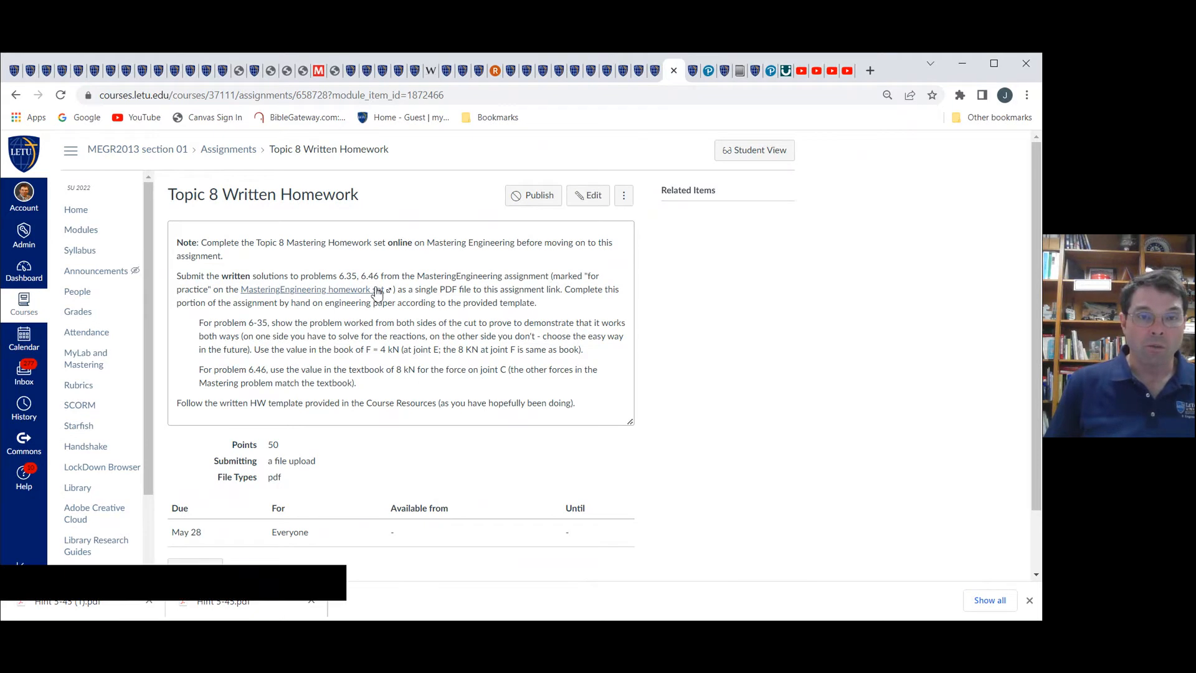
{"action": "left_click", "coordinate": [591, 198]}
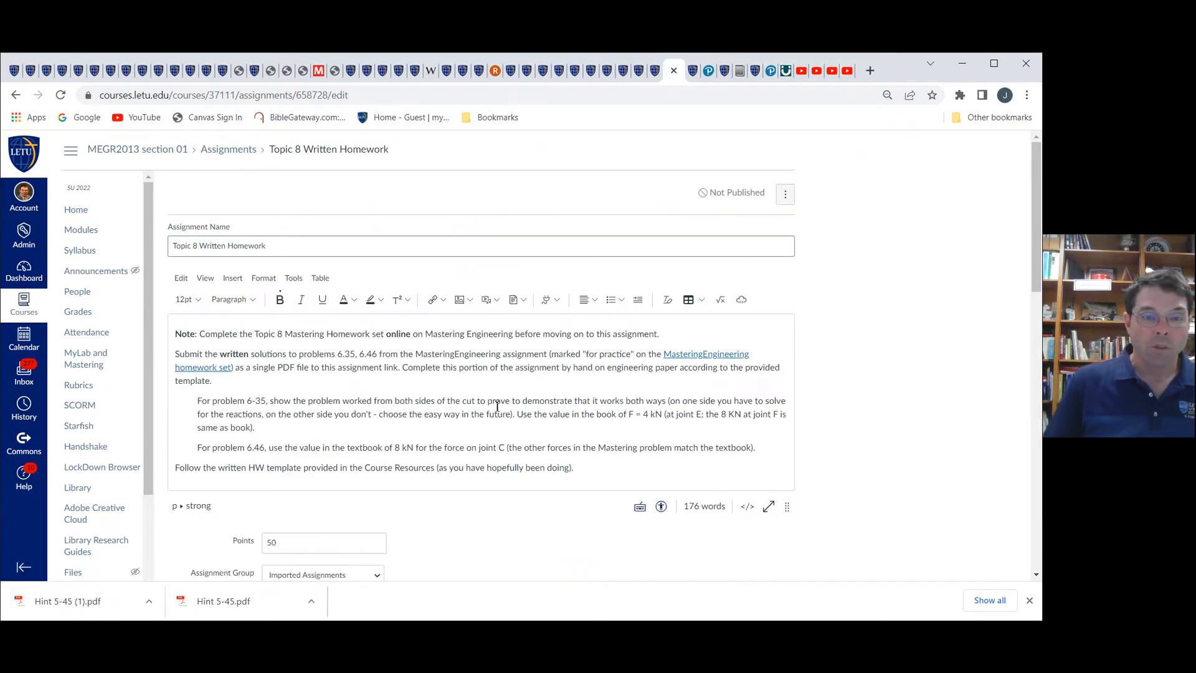
{"action": "left_click", "coordinate": [711, 356]}
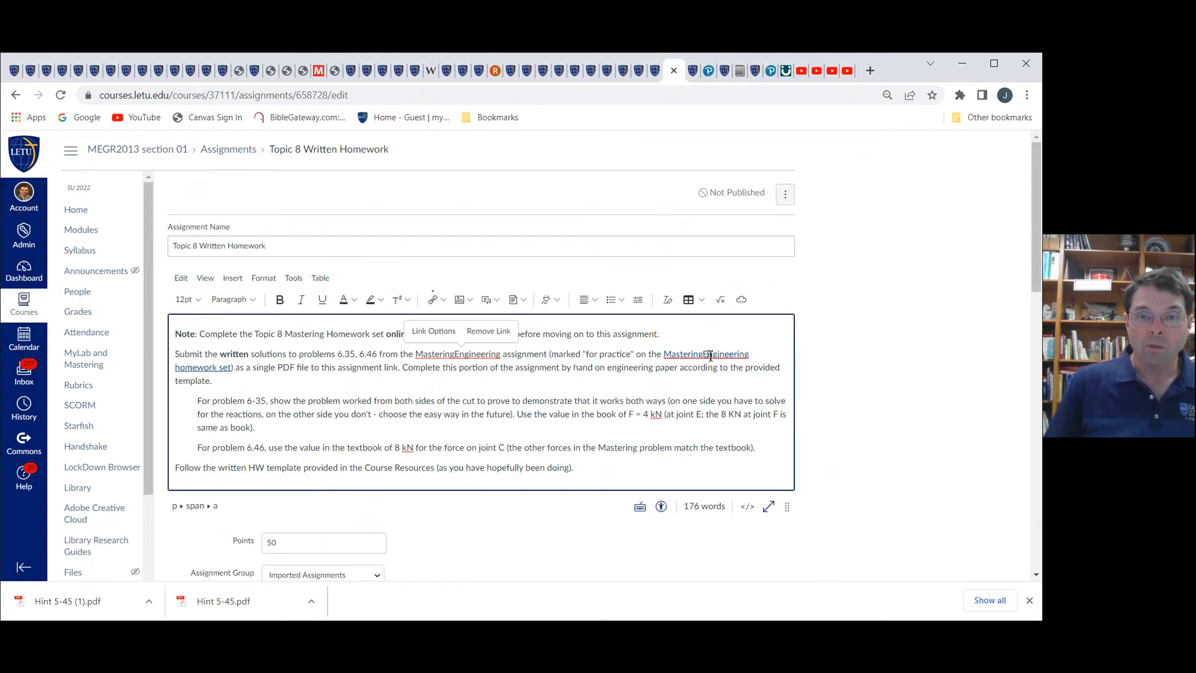
{"action": "left_click", "coordinate": [489, 330]}
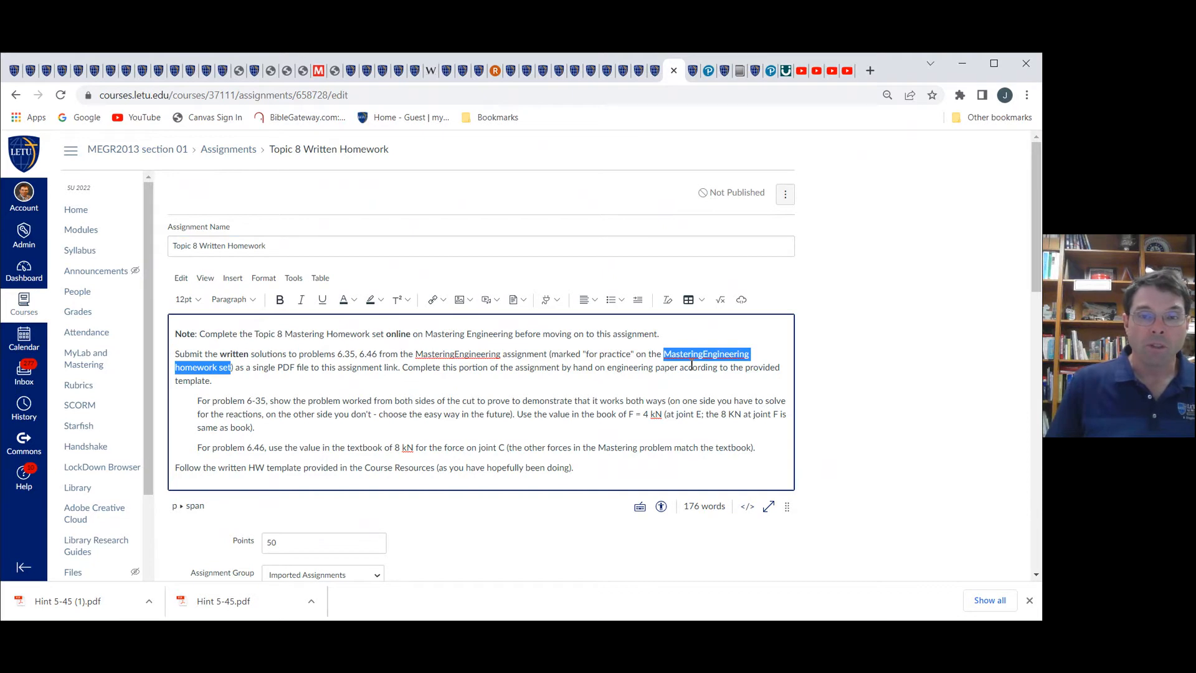
{"action": "left_click", "coordinate": [232, 278]}
{"action": "mouse_move", "coordinate": [250, 300]}
{"action": "left_click", "coordinate": [331, 303]}
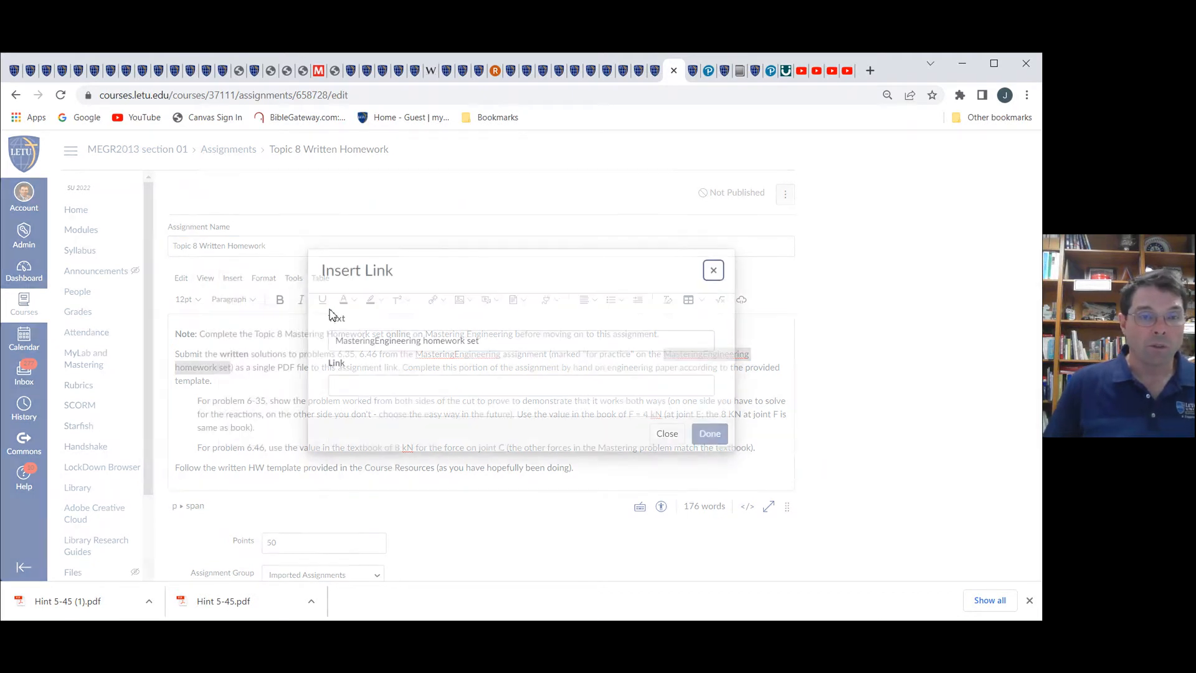
{"action": "left_click", "coordinate": [368, 385]}
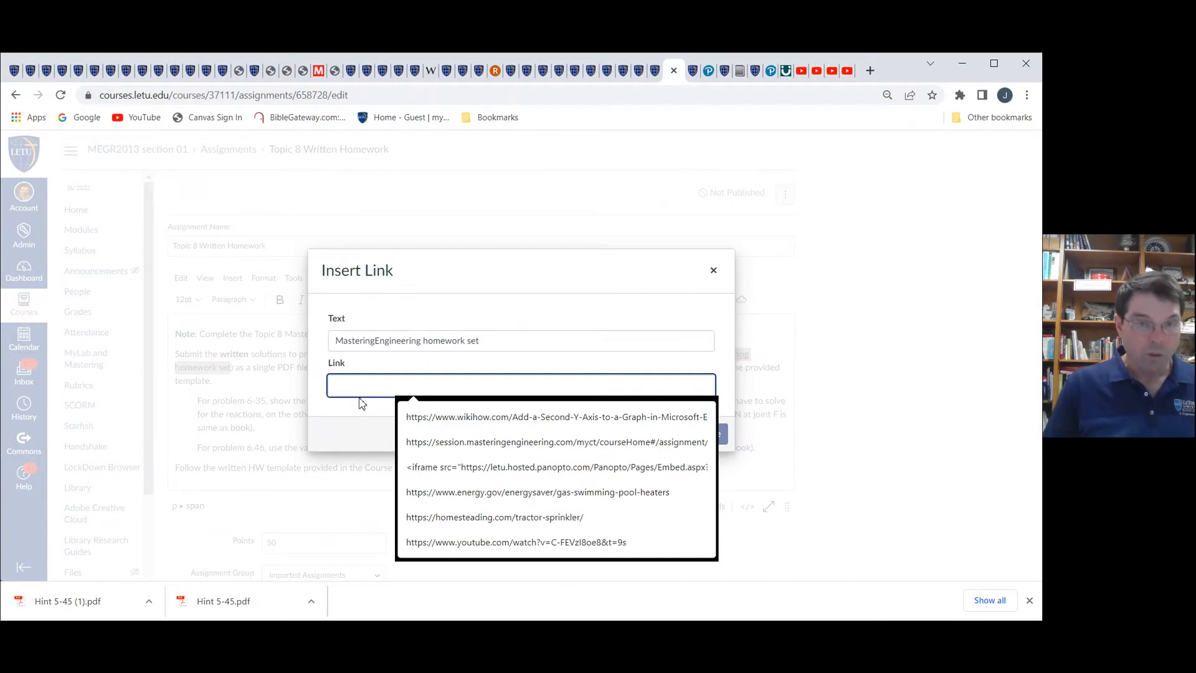
{"action": "type", "text": "https://session.masteringengineering.com/myct/courseHome#/assignment/Instructor/2029963"}
{"action": "left_click", "coordinate": [710, 434]}
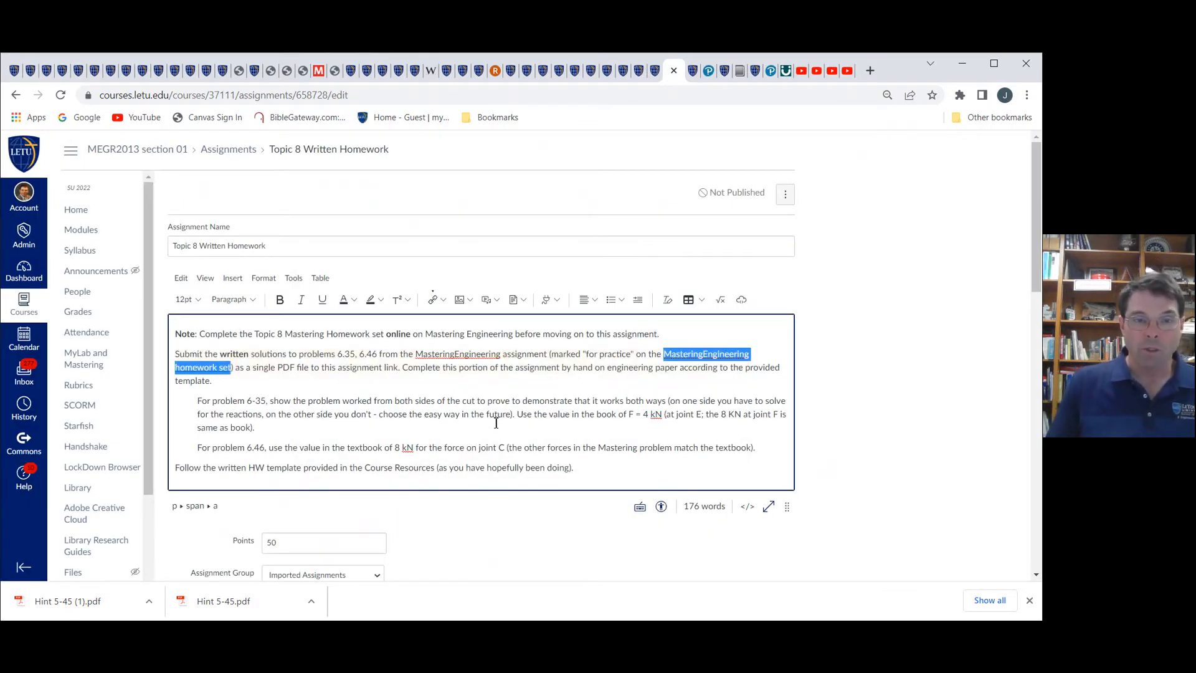
- Review the Topic 8 written instructions and set the assignment group to Homework
{"action": "scroll", "coordinate": [496, 420], "scroll_direction": "down", "scroll_amount": 1}
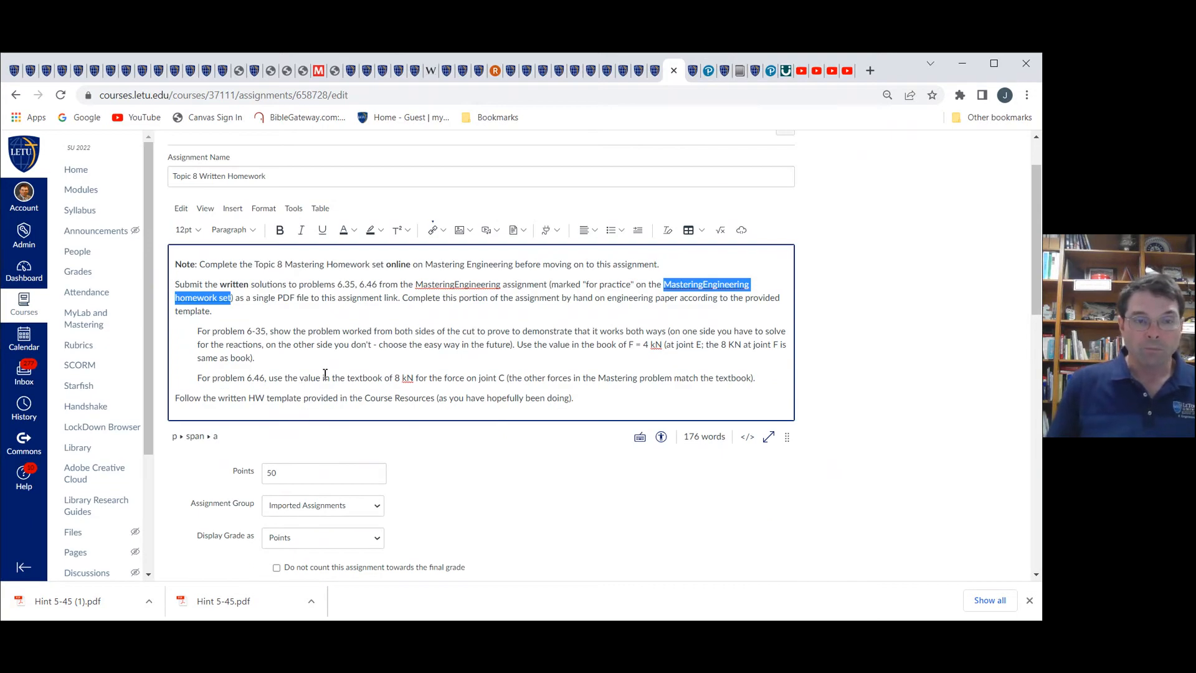
{"action": "scroll", "coordinate": [436, 474], "scroll_direction": "down", "scroll_amount": 1}
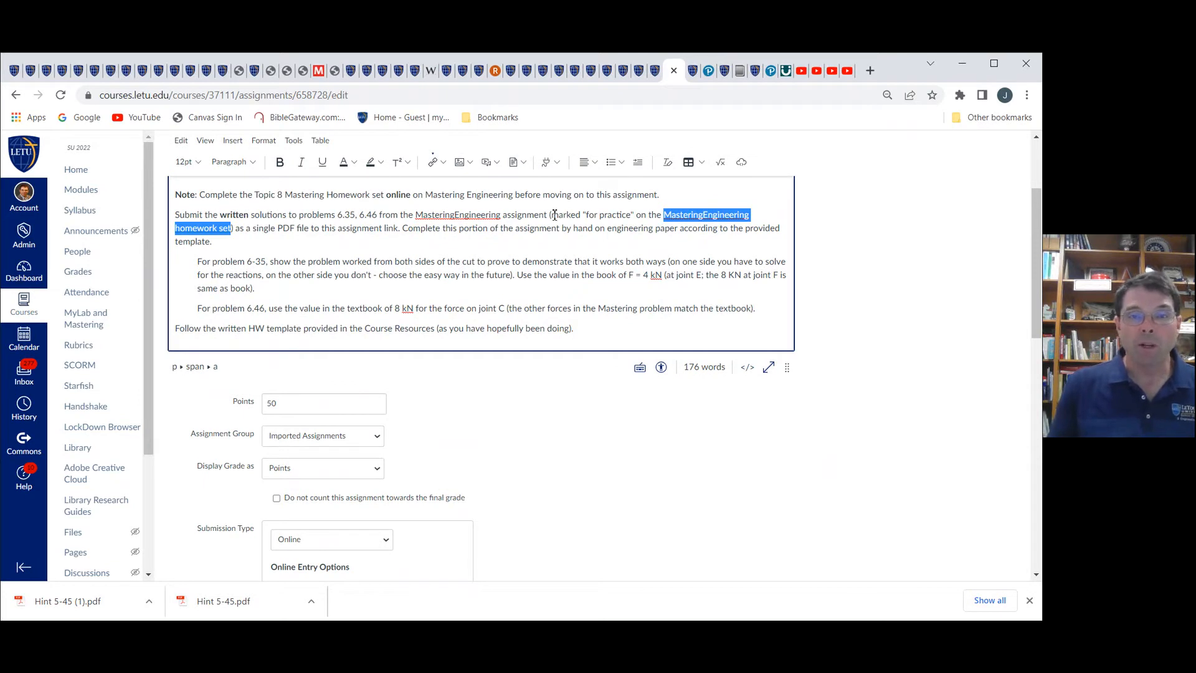
{"action": "double_click", "coordinate": [613, 217]}
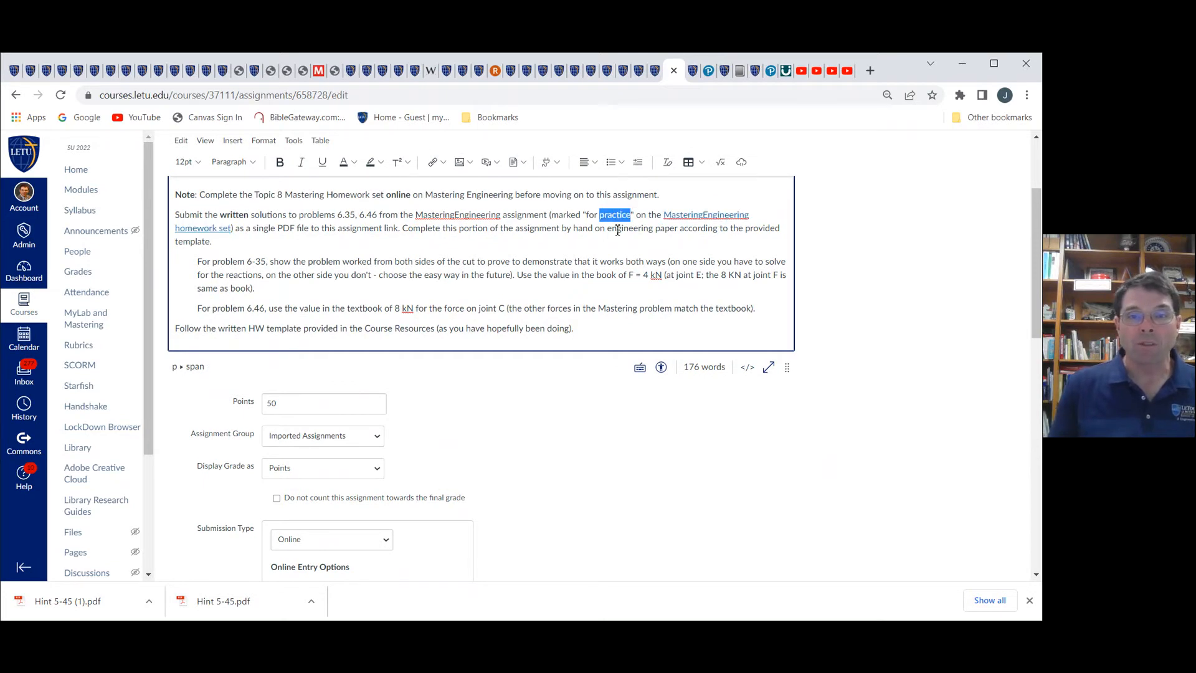
{"action": "left_click", "coordinate": [591, 272]}
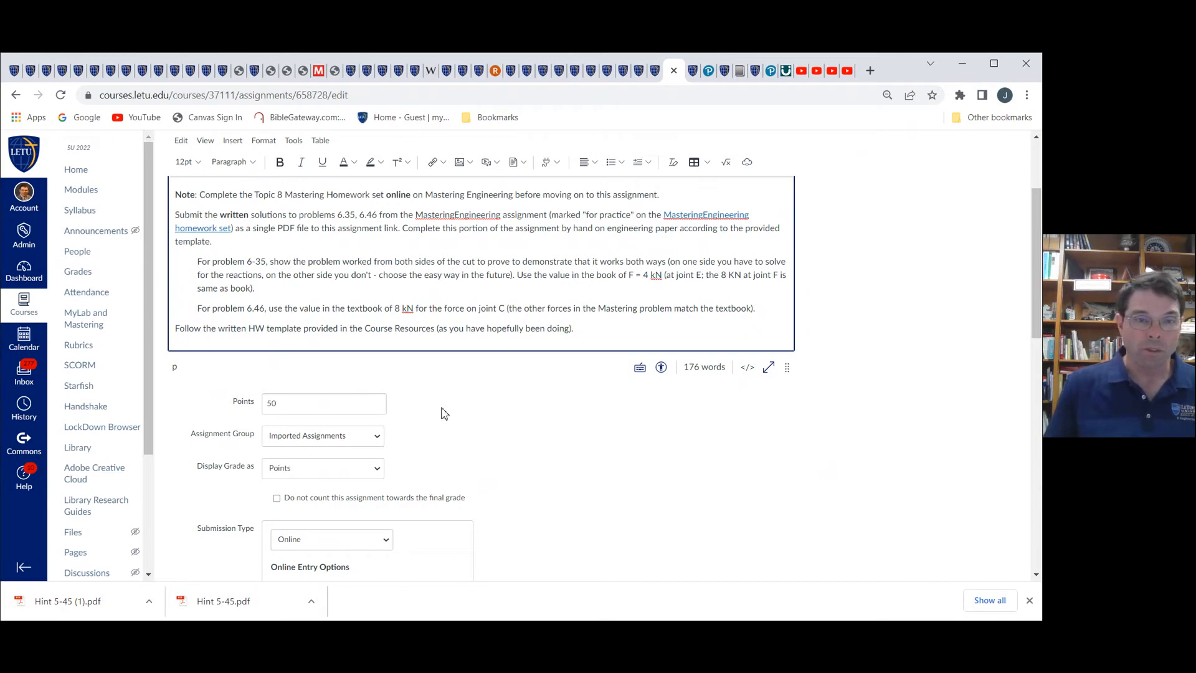
{"action": "left_click", "coordinate": [377, 440]}
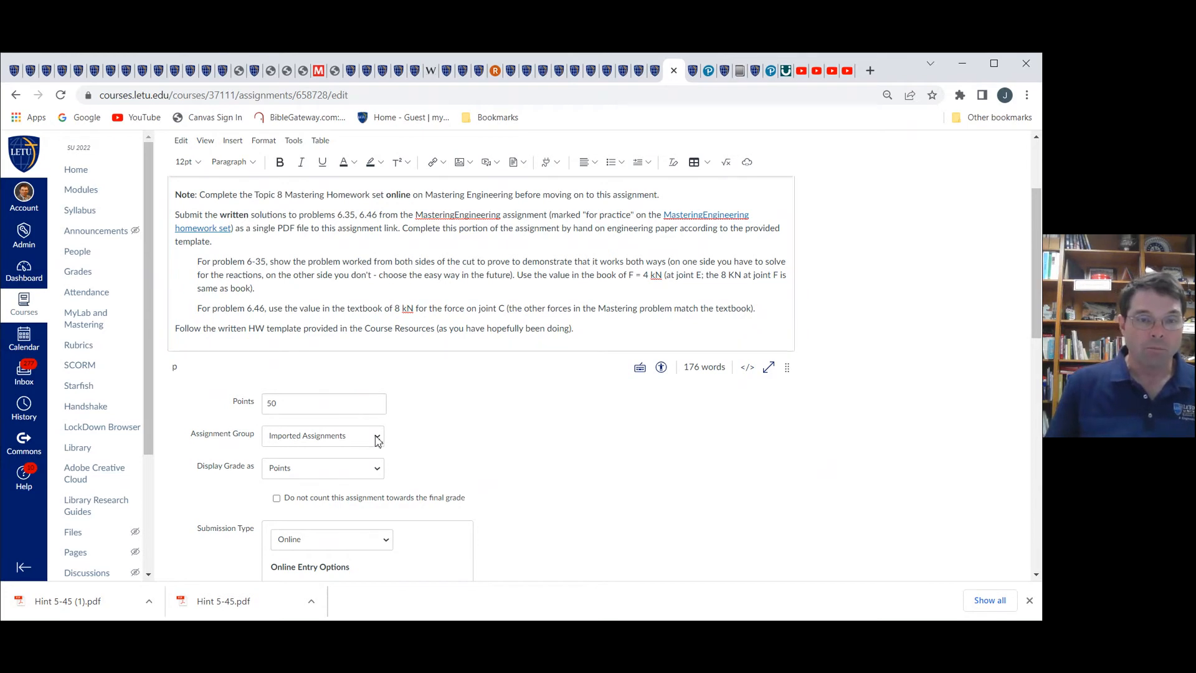
{"action": "left_click", "coordinate": [316, 474]}
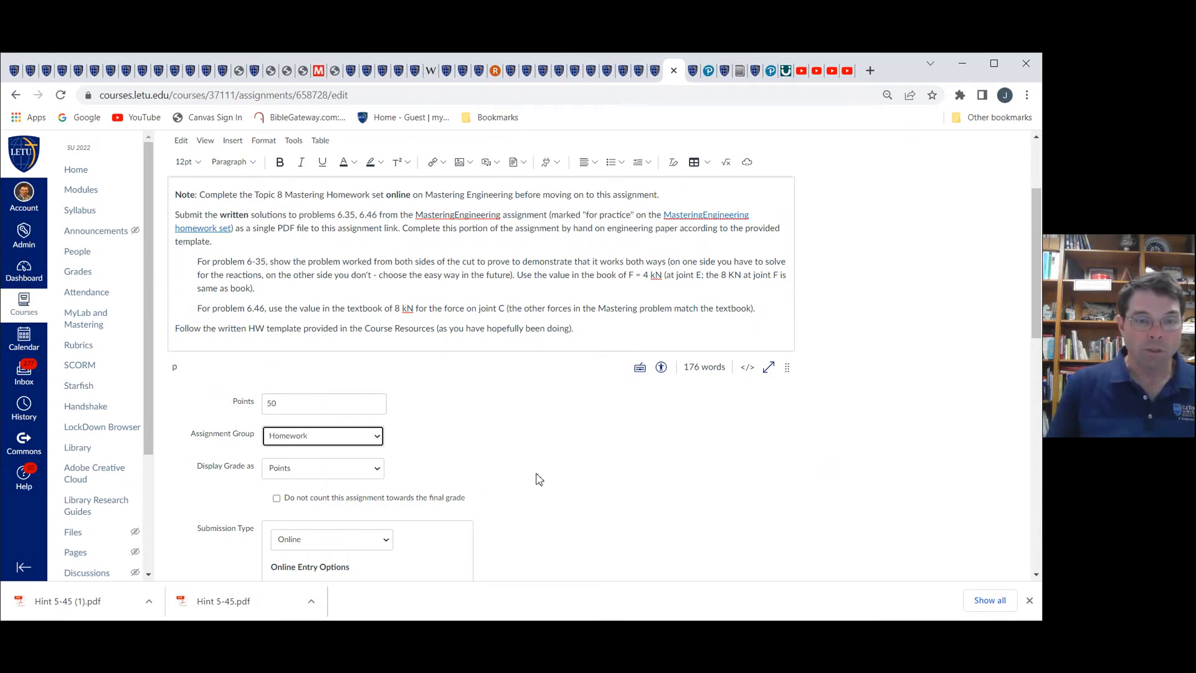
- Check the submission settings and due date of the Topic 8 Written Homework and save it without publishing
{"action": "scroll", "coordinate": [582, 485], "scroll_direction": "down", "scroll_amount": 8}
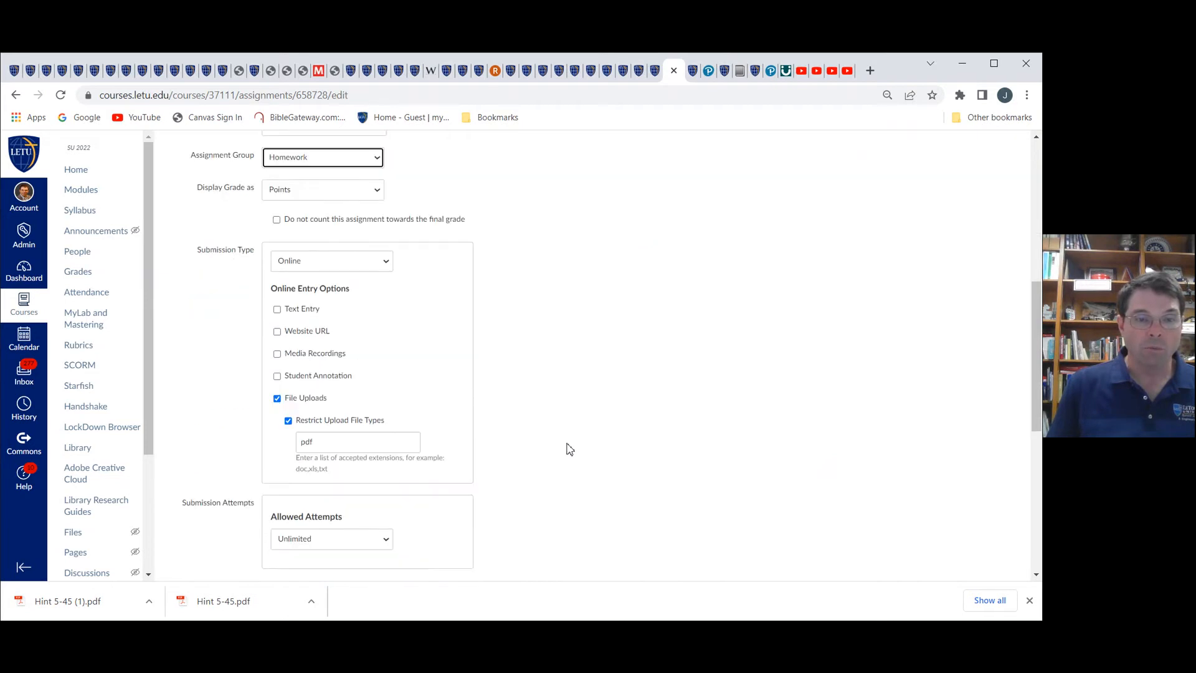
{"action": "scroll", "coordinate": [575, 447], "scroll_direction": "down", "scroll_amount": 2}
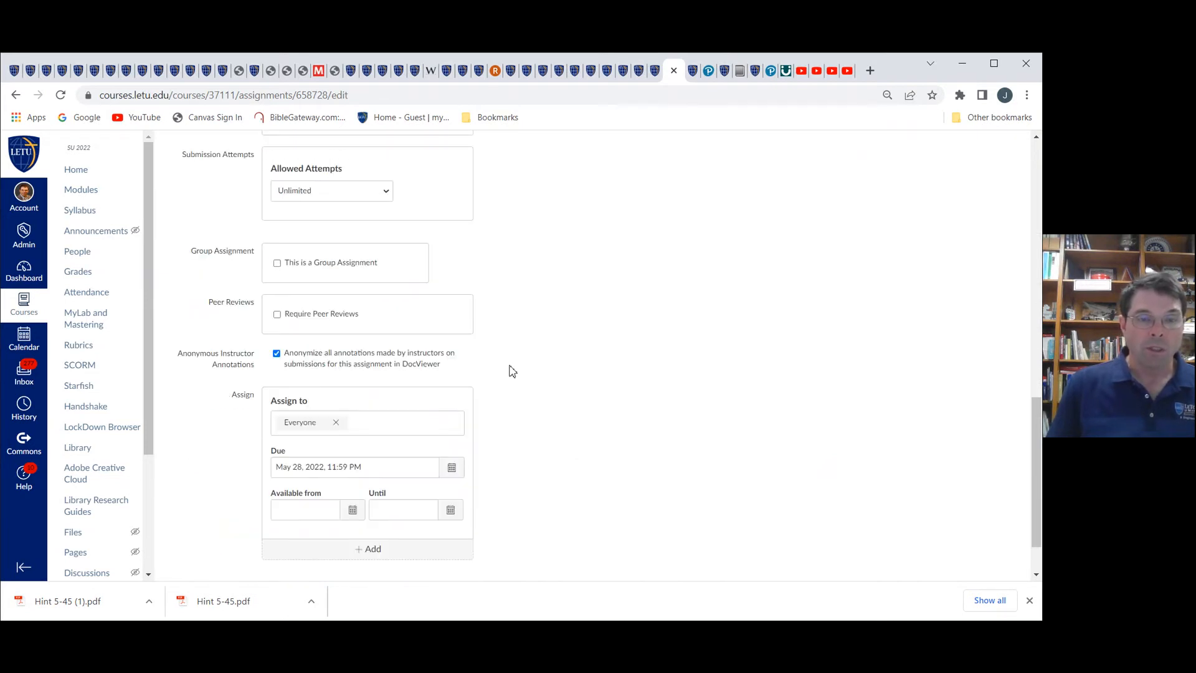
{"action": "scroll", "coordinate": [592, 482], "scroll_direction": "down", "scroll_amount": 1}
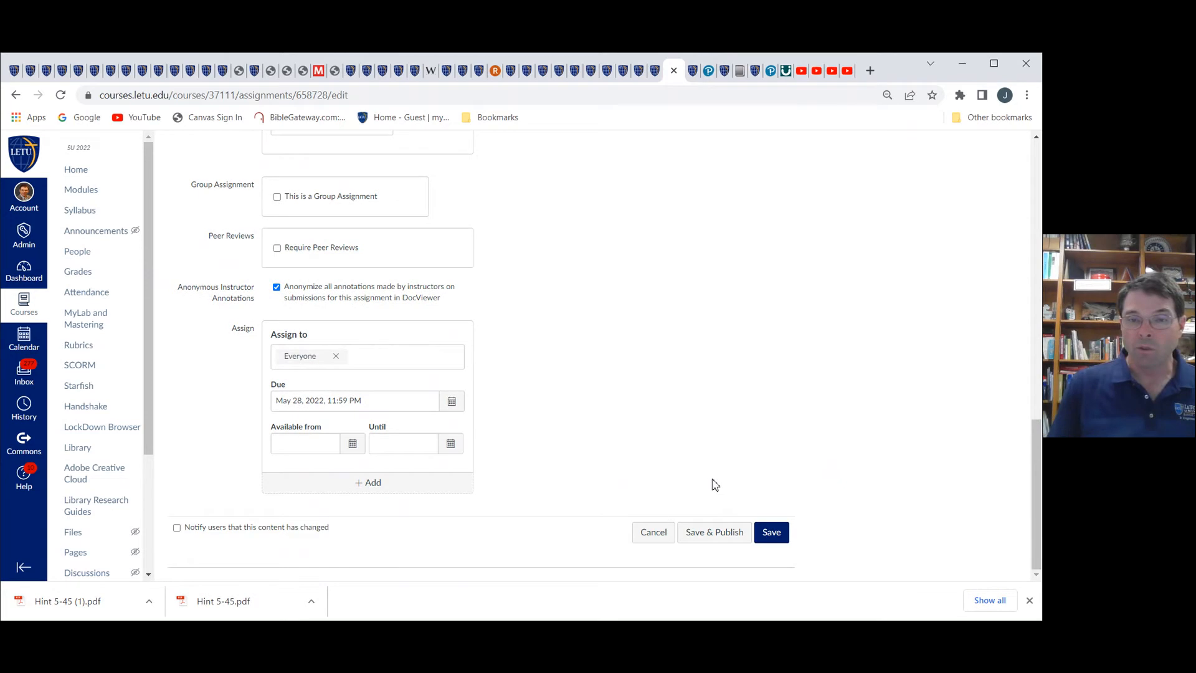
{"action": "left_click", "coordinate": [771, 533]}
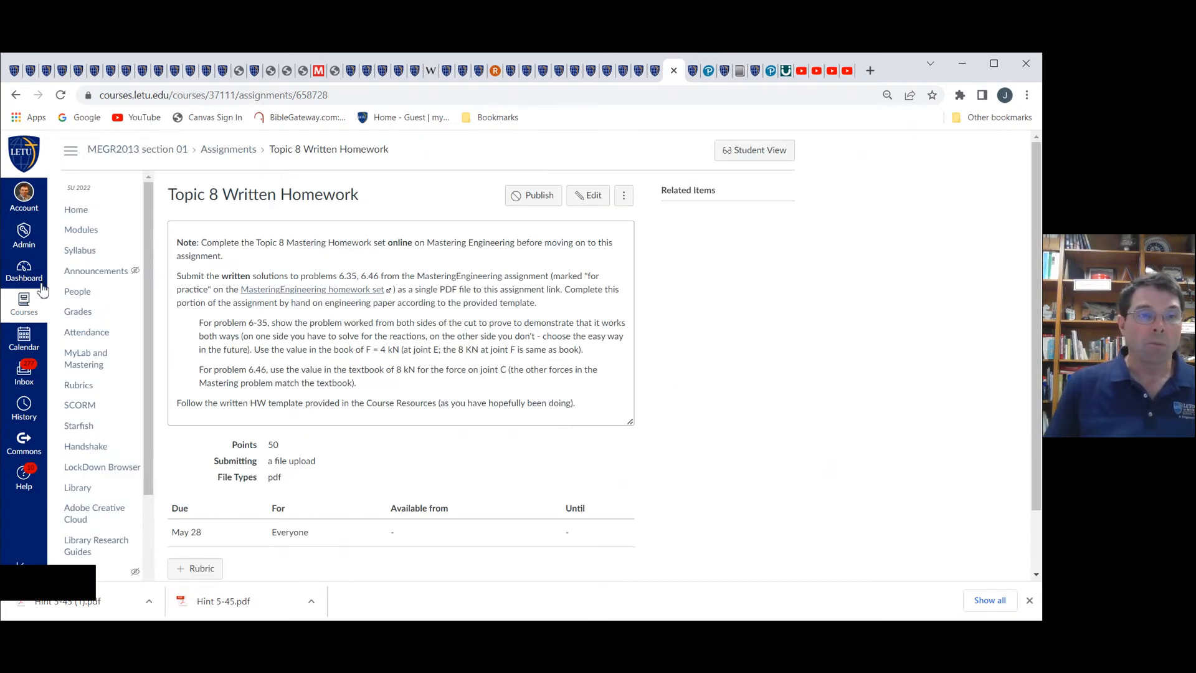
- In the course modules, publish the Topic 8: Truss Analysis page, HW#8 - Instructions and Topic 8 Written Homework
{"action": "left_click", "coordinate": [92, 231]}
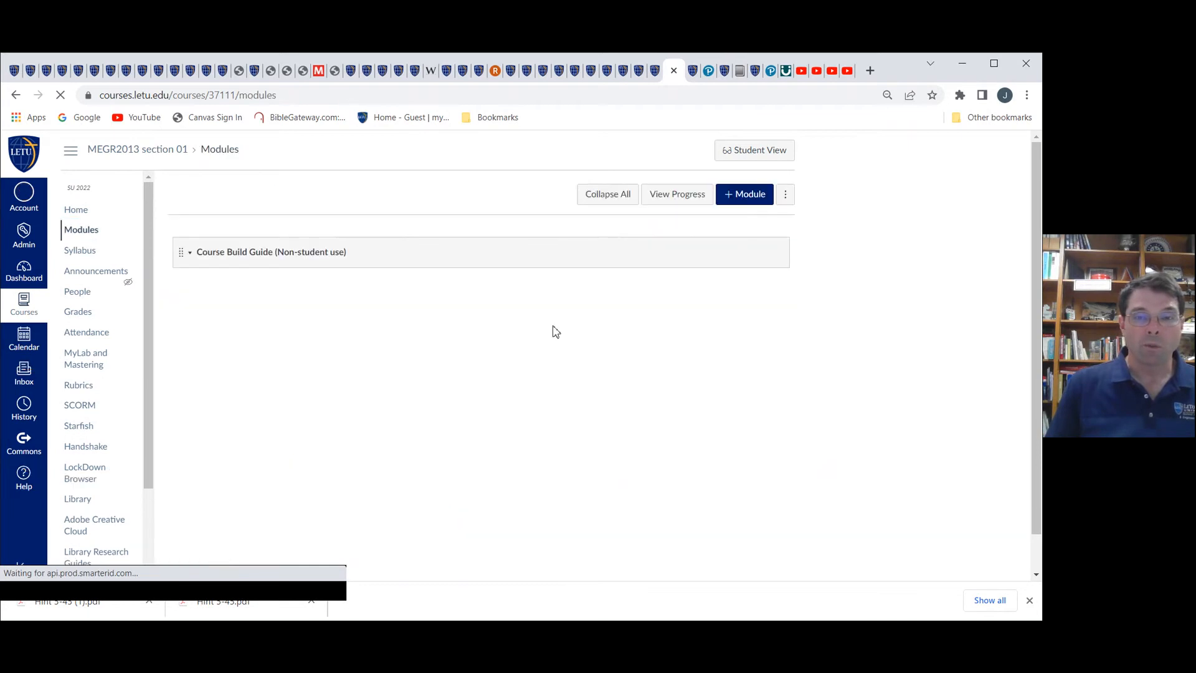
{"action": "scroll", "coordinate": [539, 405], "scroll_direction": "down", "scroll_amount": 5}
{"action": "scroll", "coordinate": [539, 405], "scroll_direction": "down", "scroll_amount": 20}
{"action": "scroll", "coordinate": [542, 406], "scroll_direction": "down", "scroll_amount": 4}
{"action": "scroll", "coordinate": [541, 405], "scroll_direction": "down", "scroll_amount": 6}
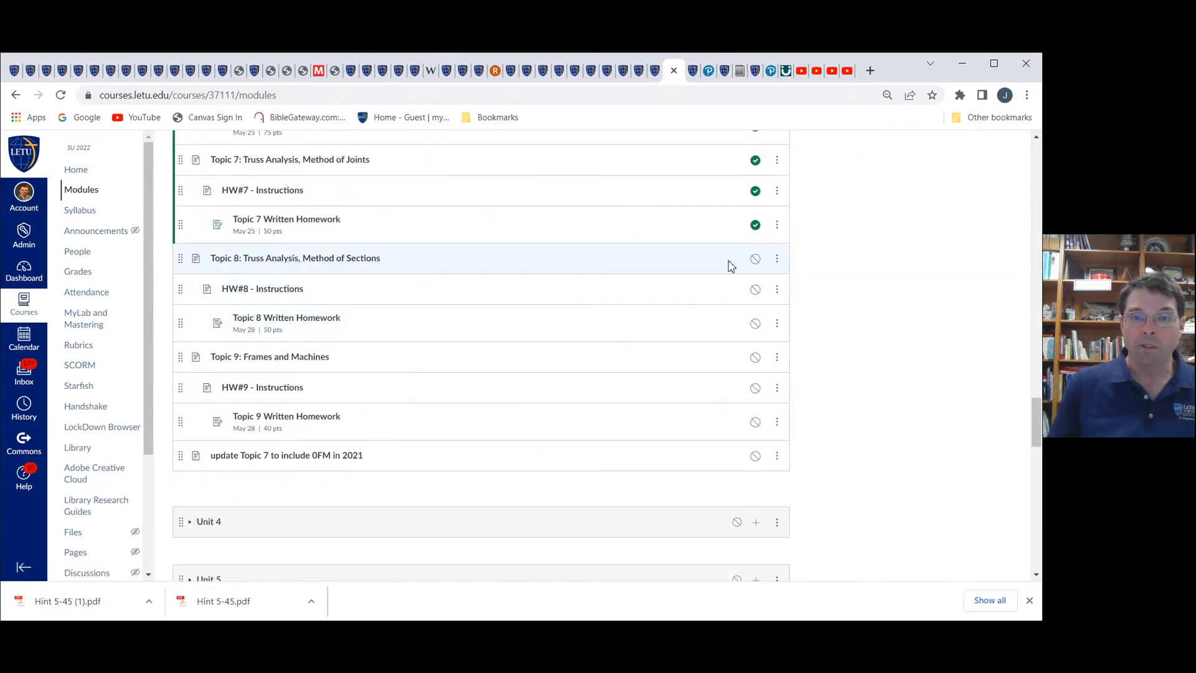
{"action": "left_click", "coordinate": [755, 259]}
{"action": "left_click", "coordinate": [754, 289]}
{"action": "left_click", "coordinate": [755, 323]}
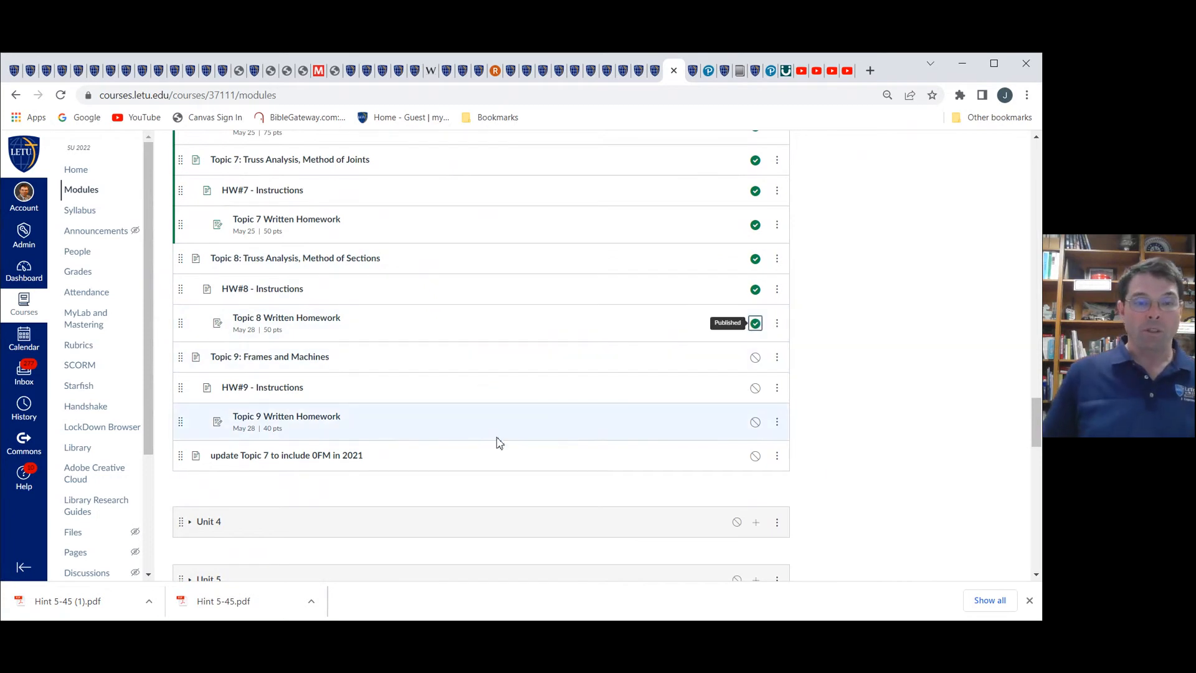
- Return to the HW #8 - Written overview in Mastering
{"action": "scroll", "coordinate": [832, 369], "scroll_direction": "up", "scroll_amount": 3}
{"action": "scroll", "coordinate": [832, 369], "scroll_direction": "up", "scroll_amount": 20}
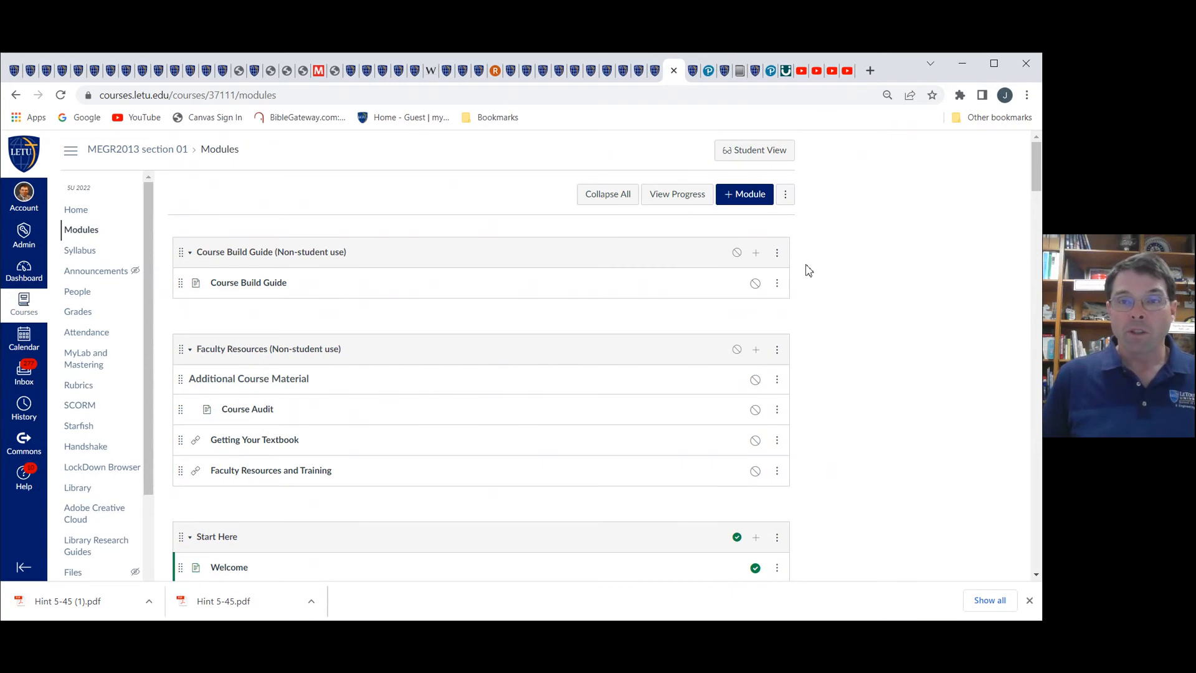
{"action": "left_click", "coordinate": [724, 71]}
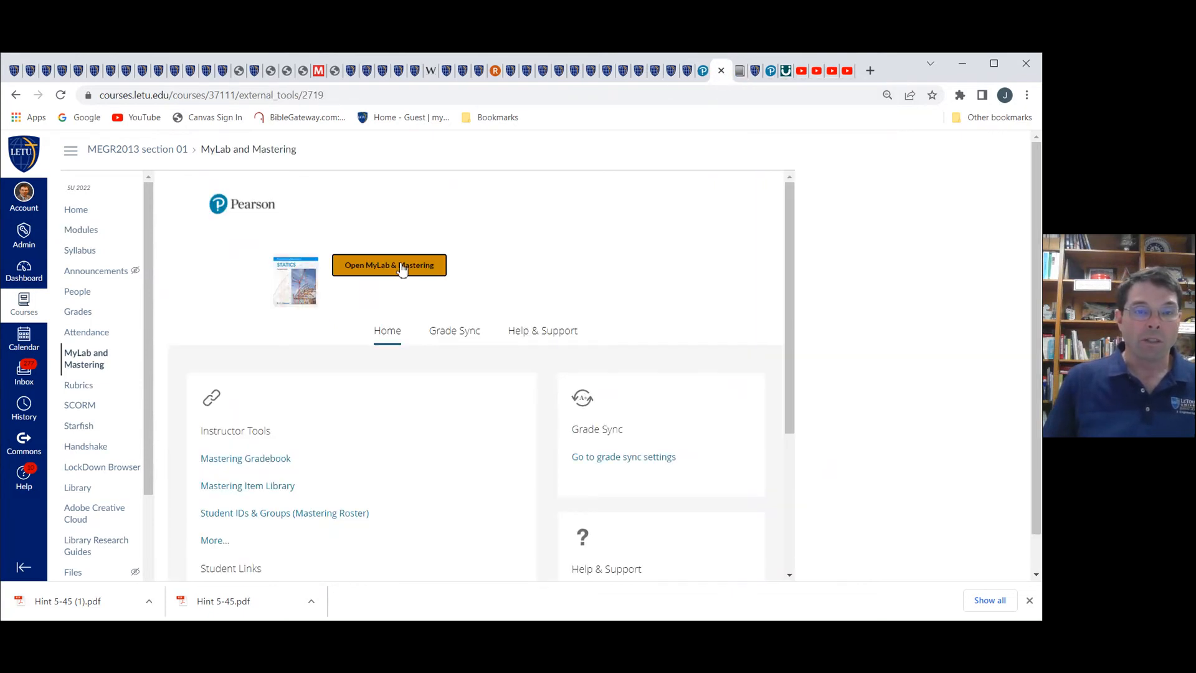
{"action": "left_click", "coordinate": [739, 74]}
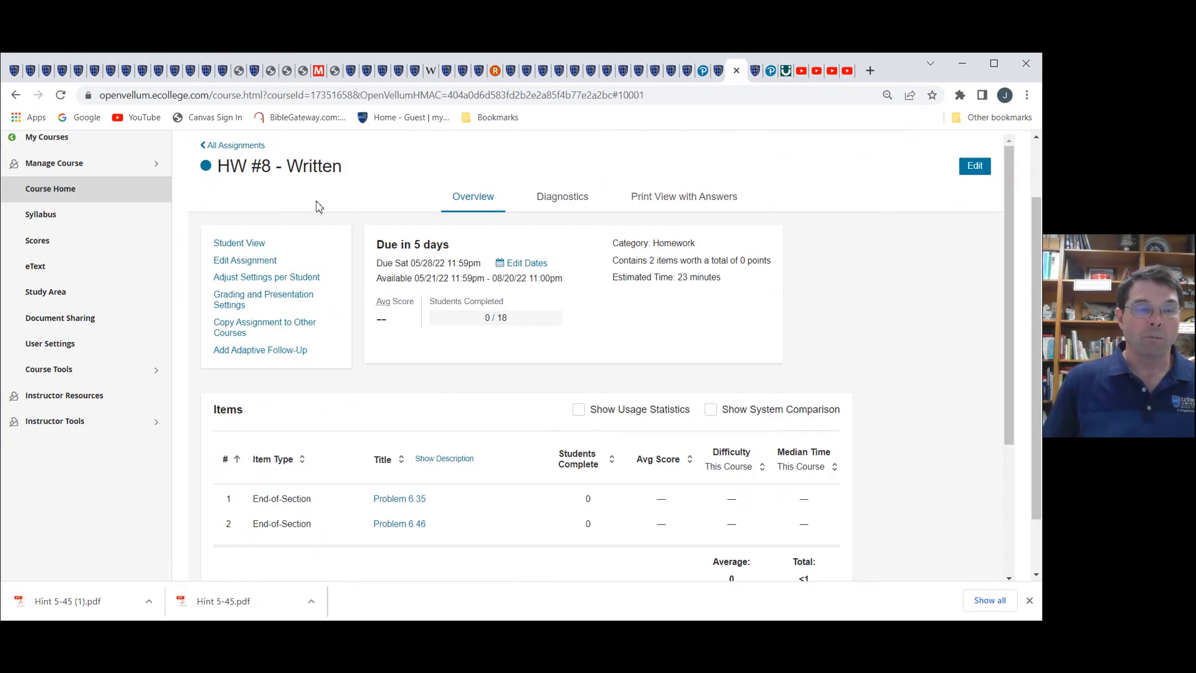